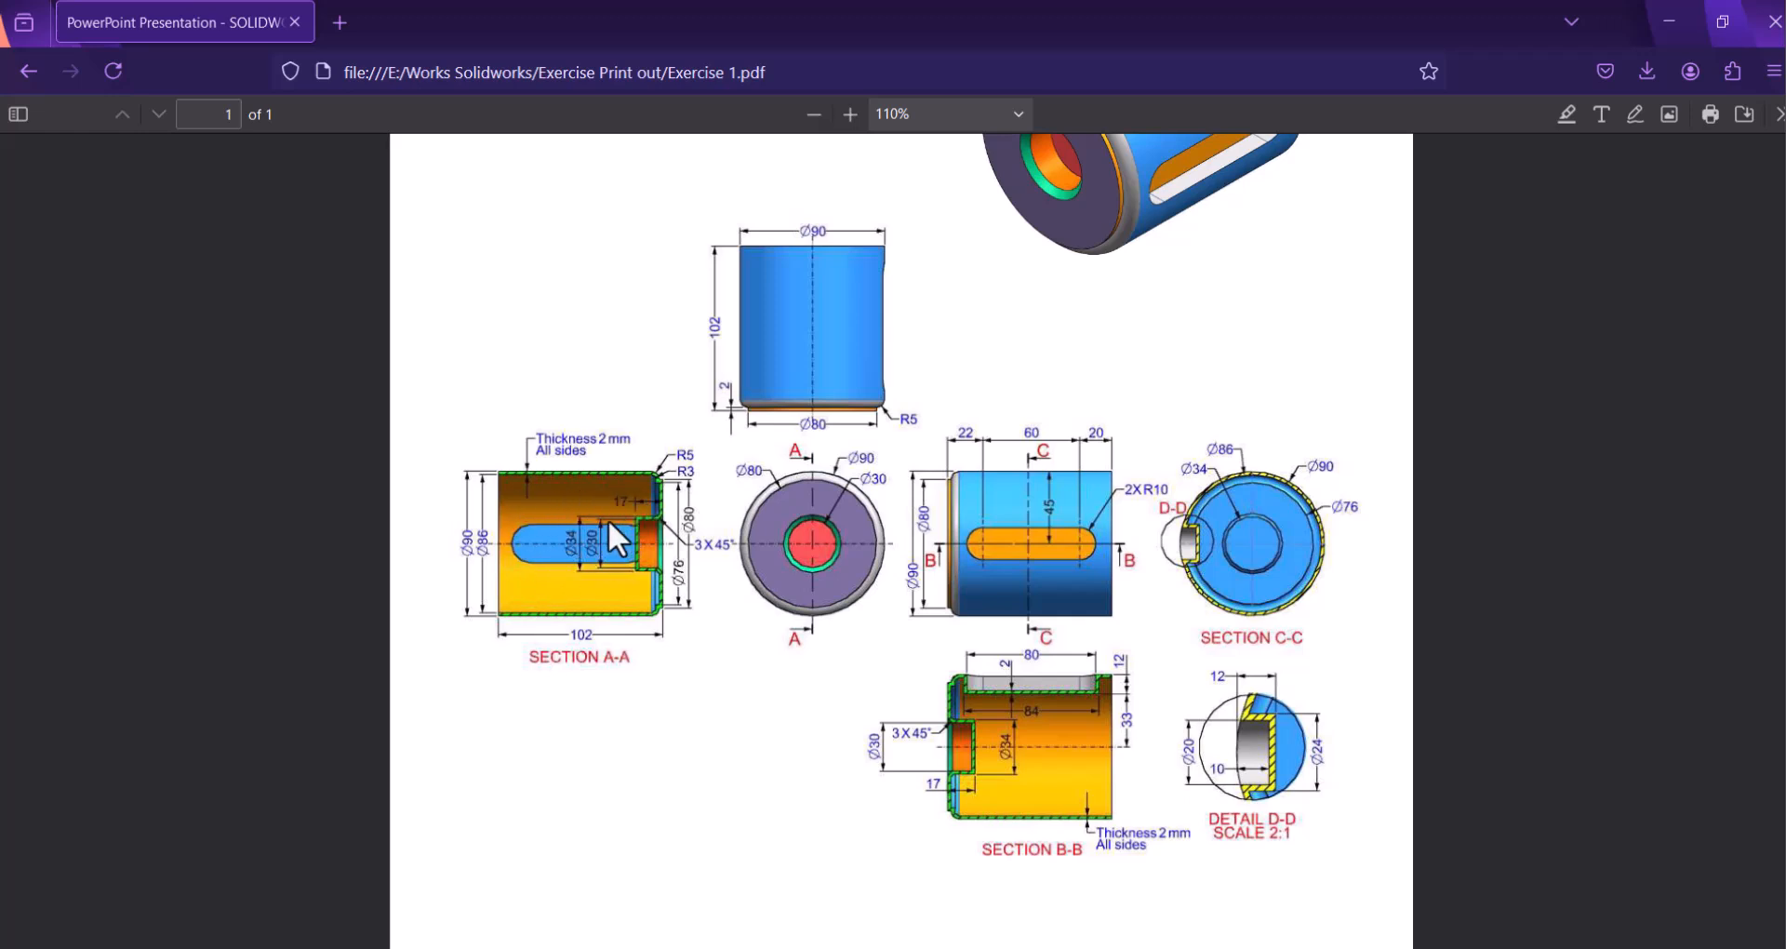
# Step: Examine the Exercise-200 drawing, comparing the isometric view of the slotted cylinder with its dimensioned, section and detail views
pyautogui.scroll(3, 977, 437)
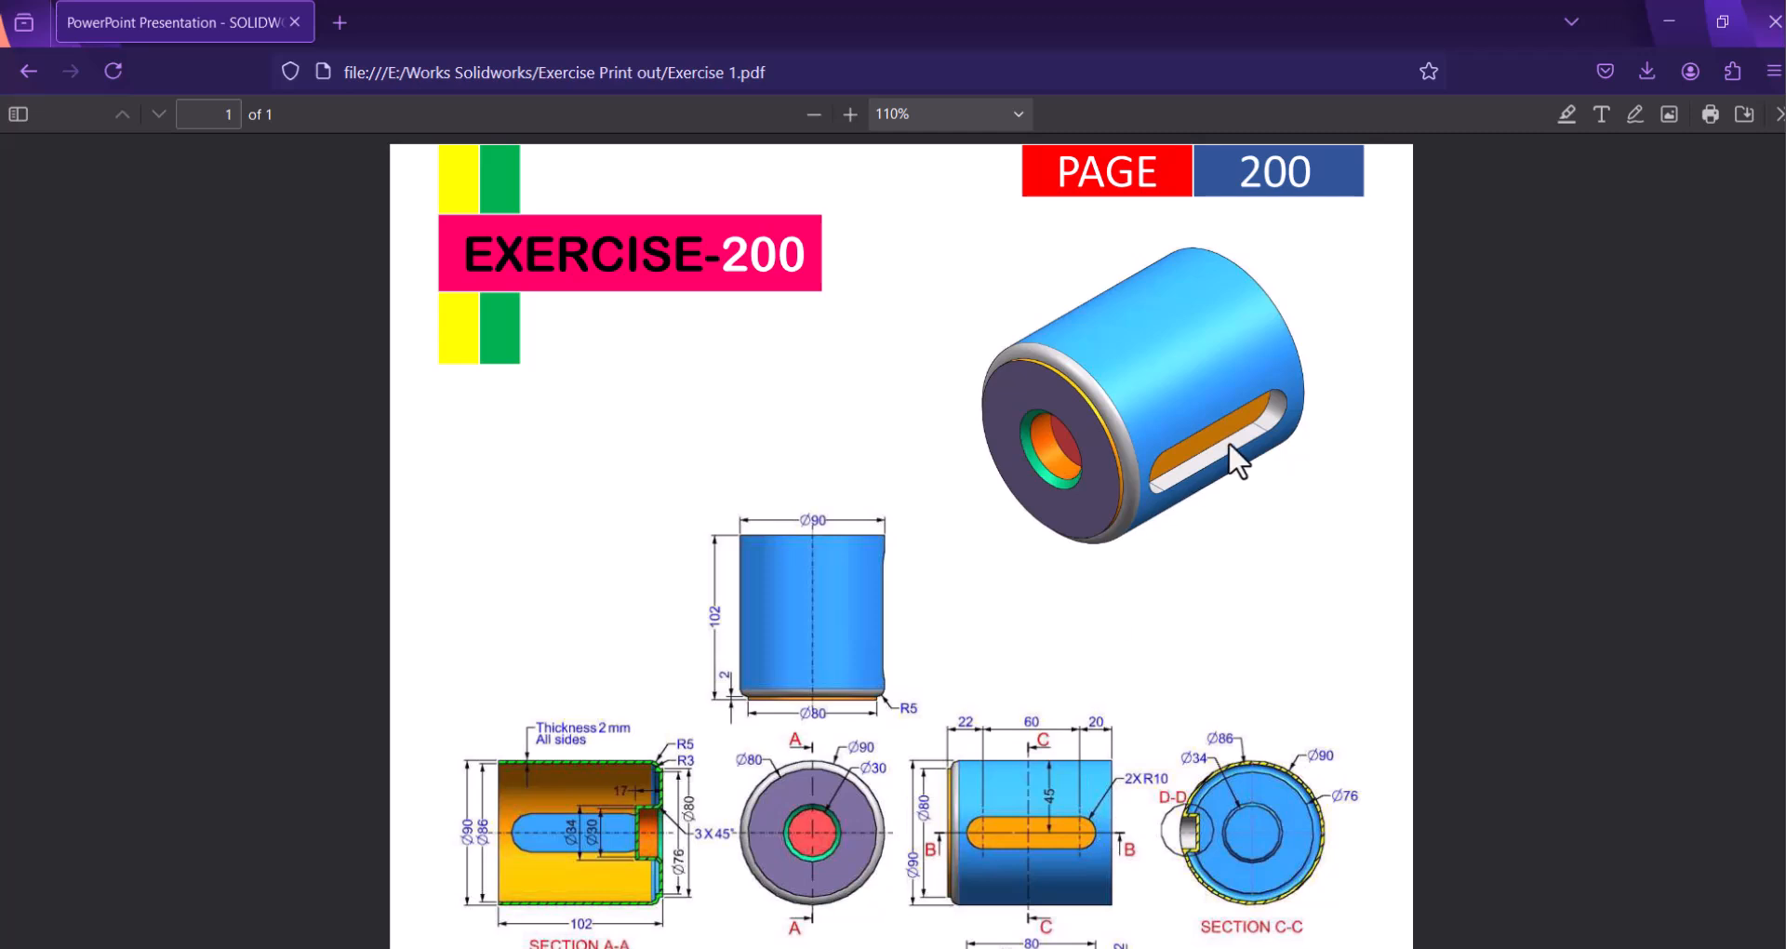
pyautogui.scroll(-3, 1033, 812)
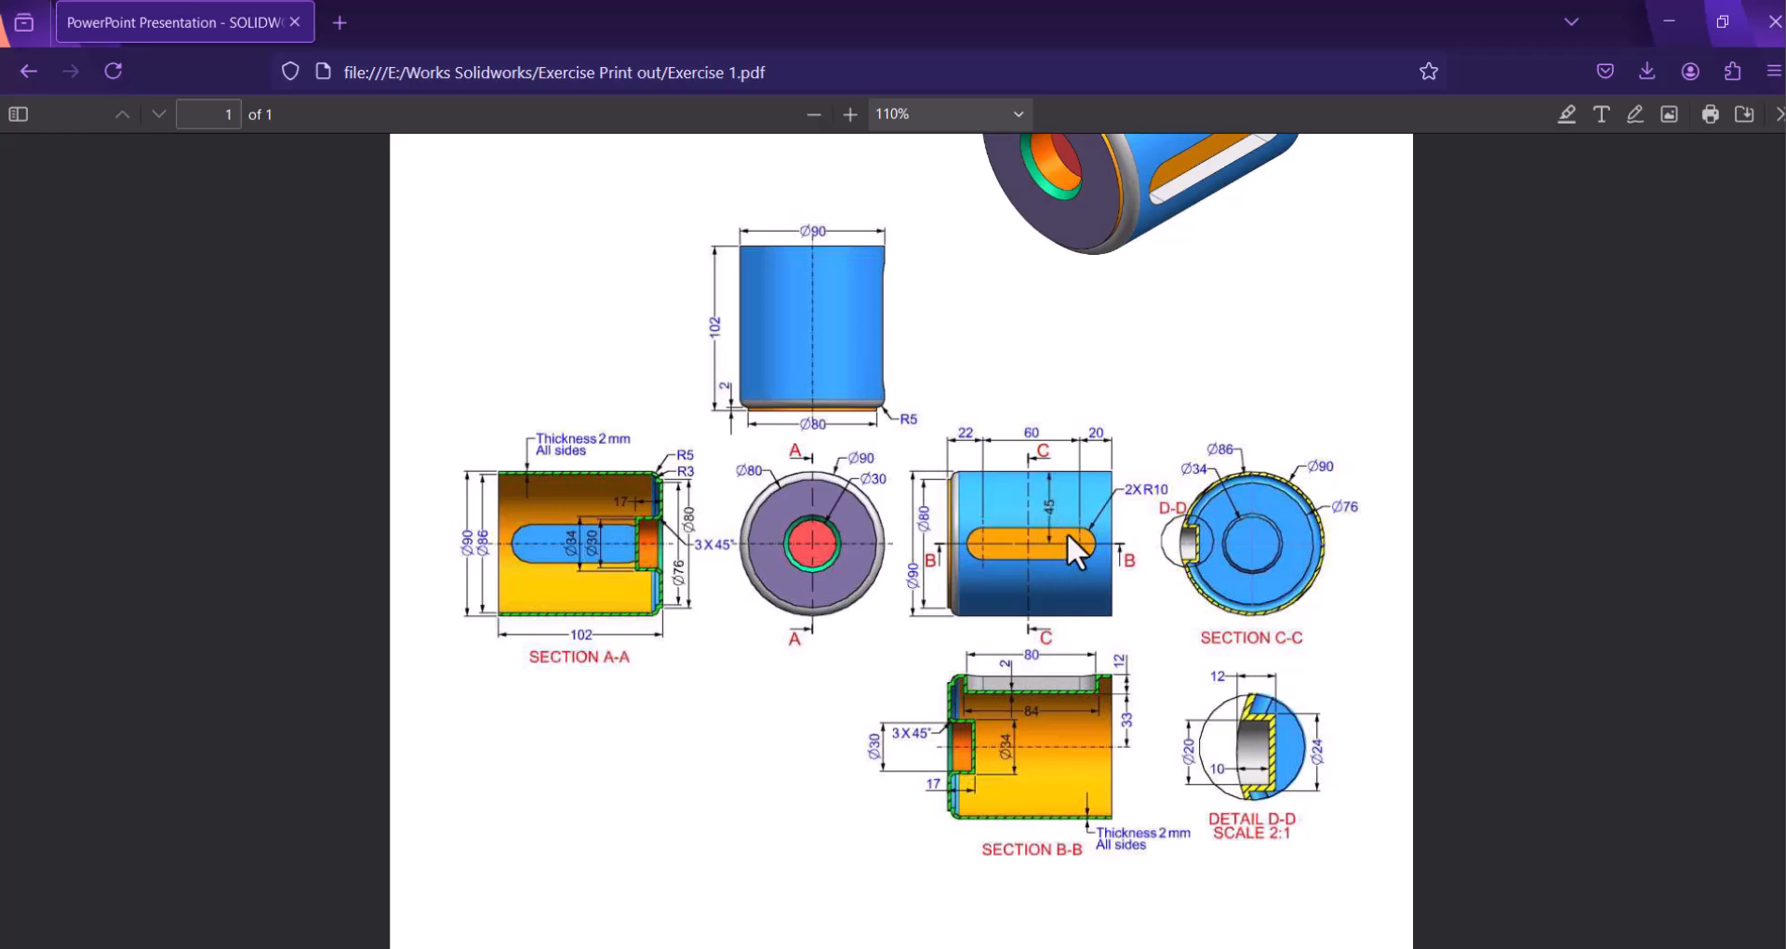
pyautogui.scroll(3, 1089, 558)
pyautogui.scroll(-3, 1089, 558)
pyautogui.scroll(3, 1148, 471)
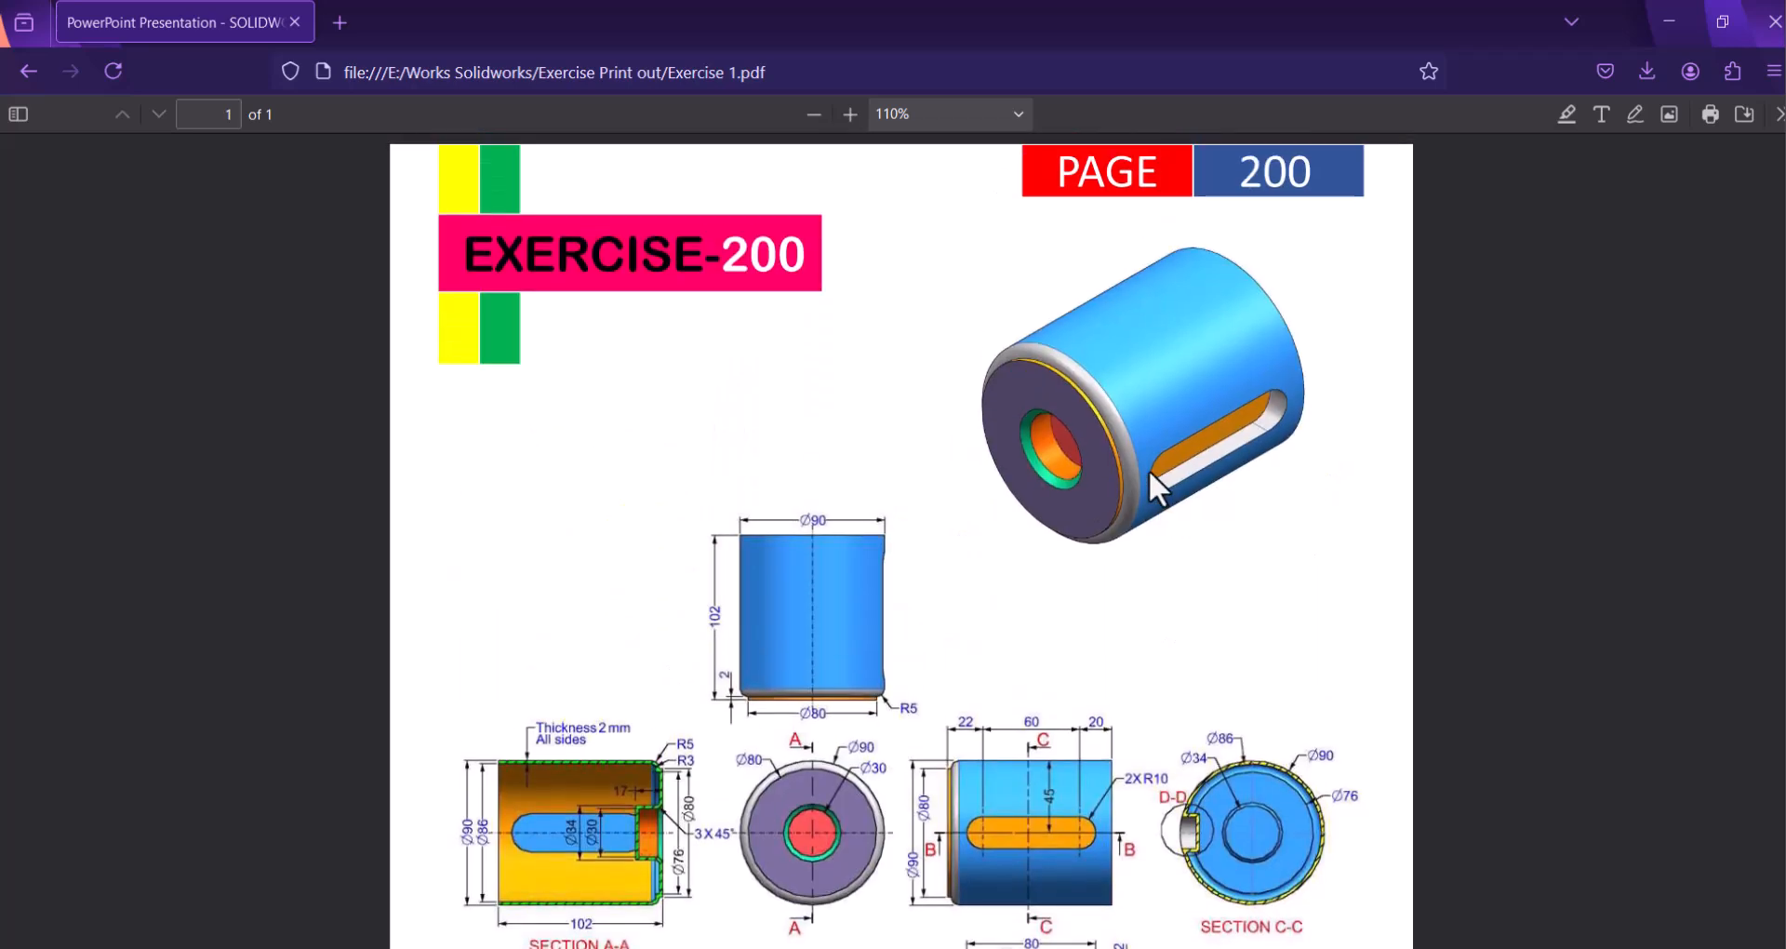
pyautogui.scroll(-3, 1151, 484)
pyautogui.scroll(3, 1196, 546)
pyautogui.scroll(-3, 1193, 530)
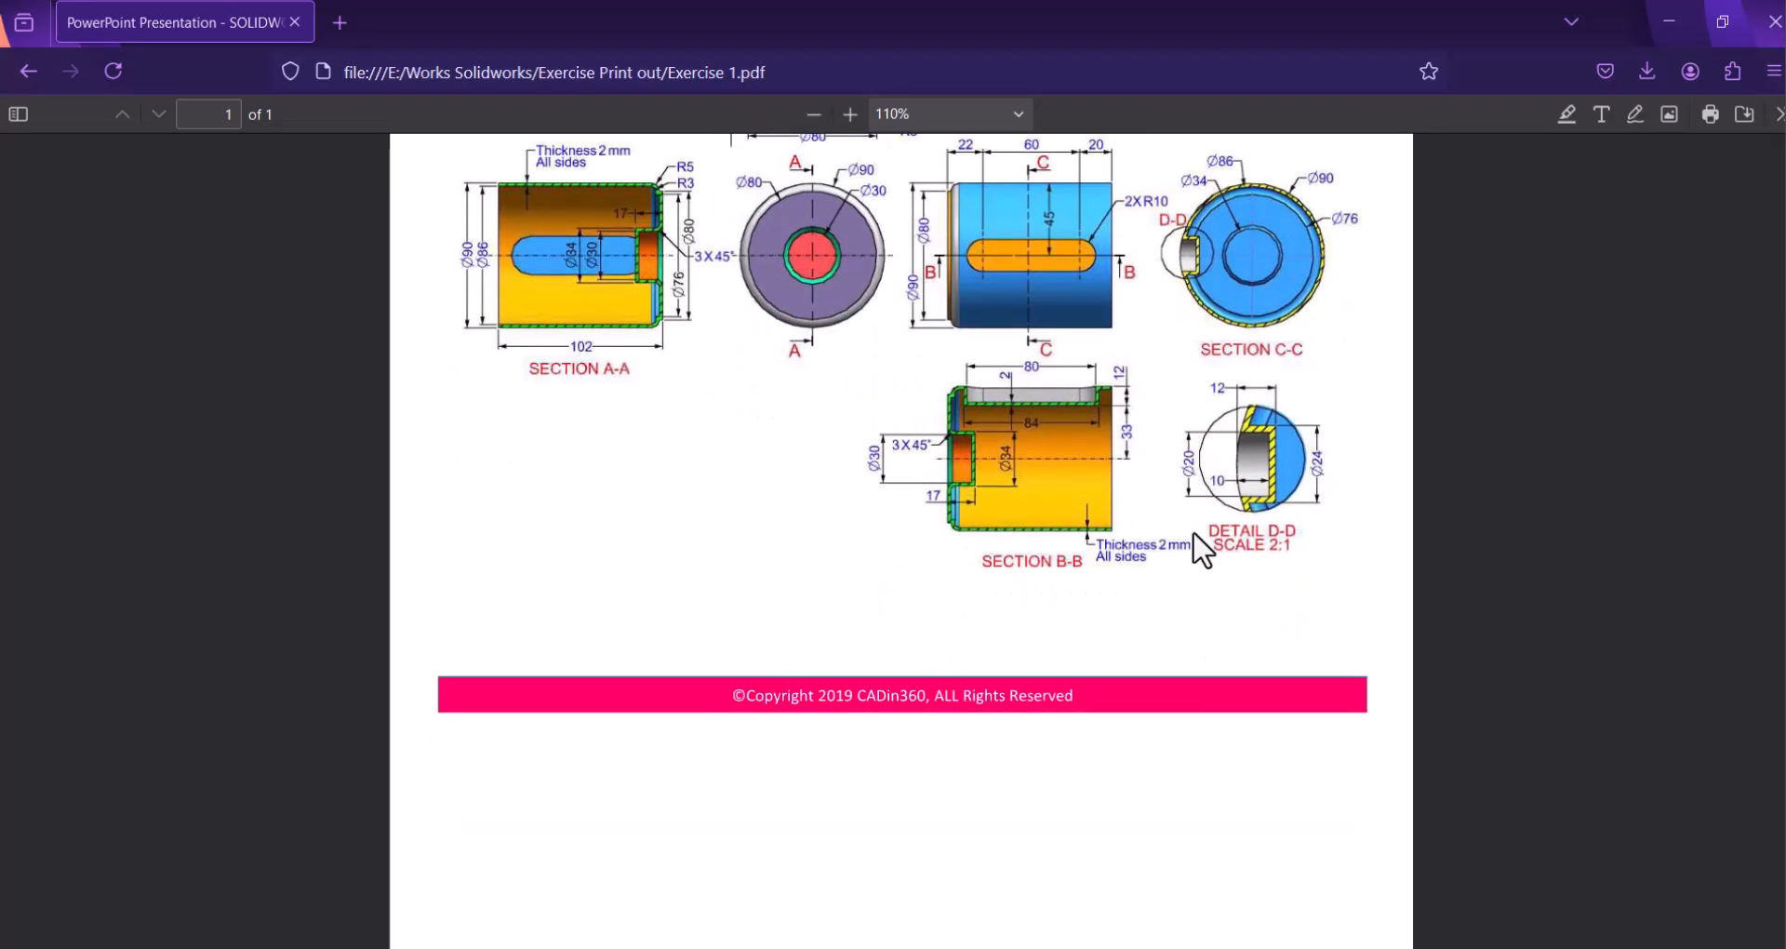
pyautogui.scroll(5, 1194, 534)
pyautogui.scroll(-3, 1194, 534)
pyautogui.scroll(3, 1194, 534)
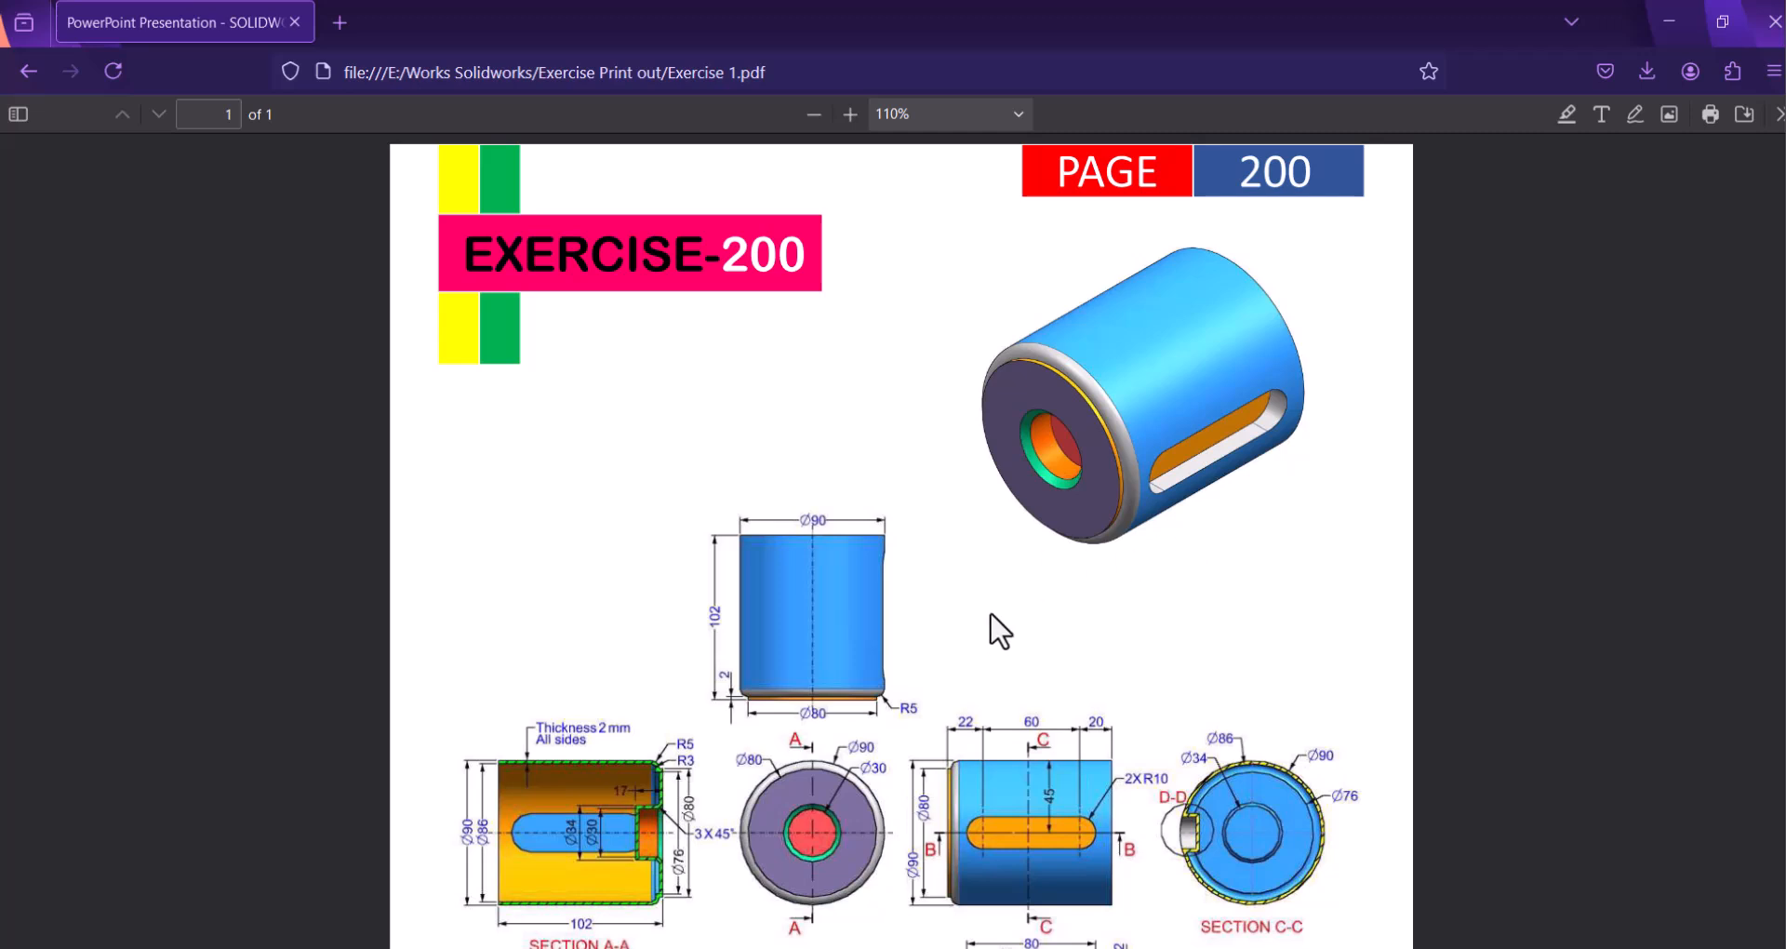
pyautogui.scroll(-3, 1000, 632)
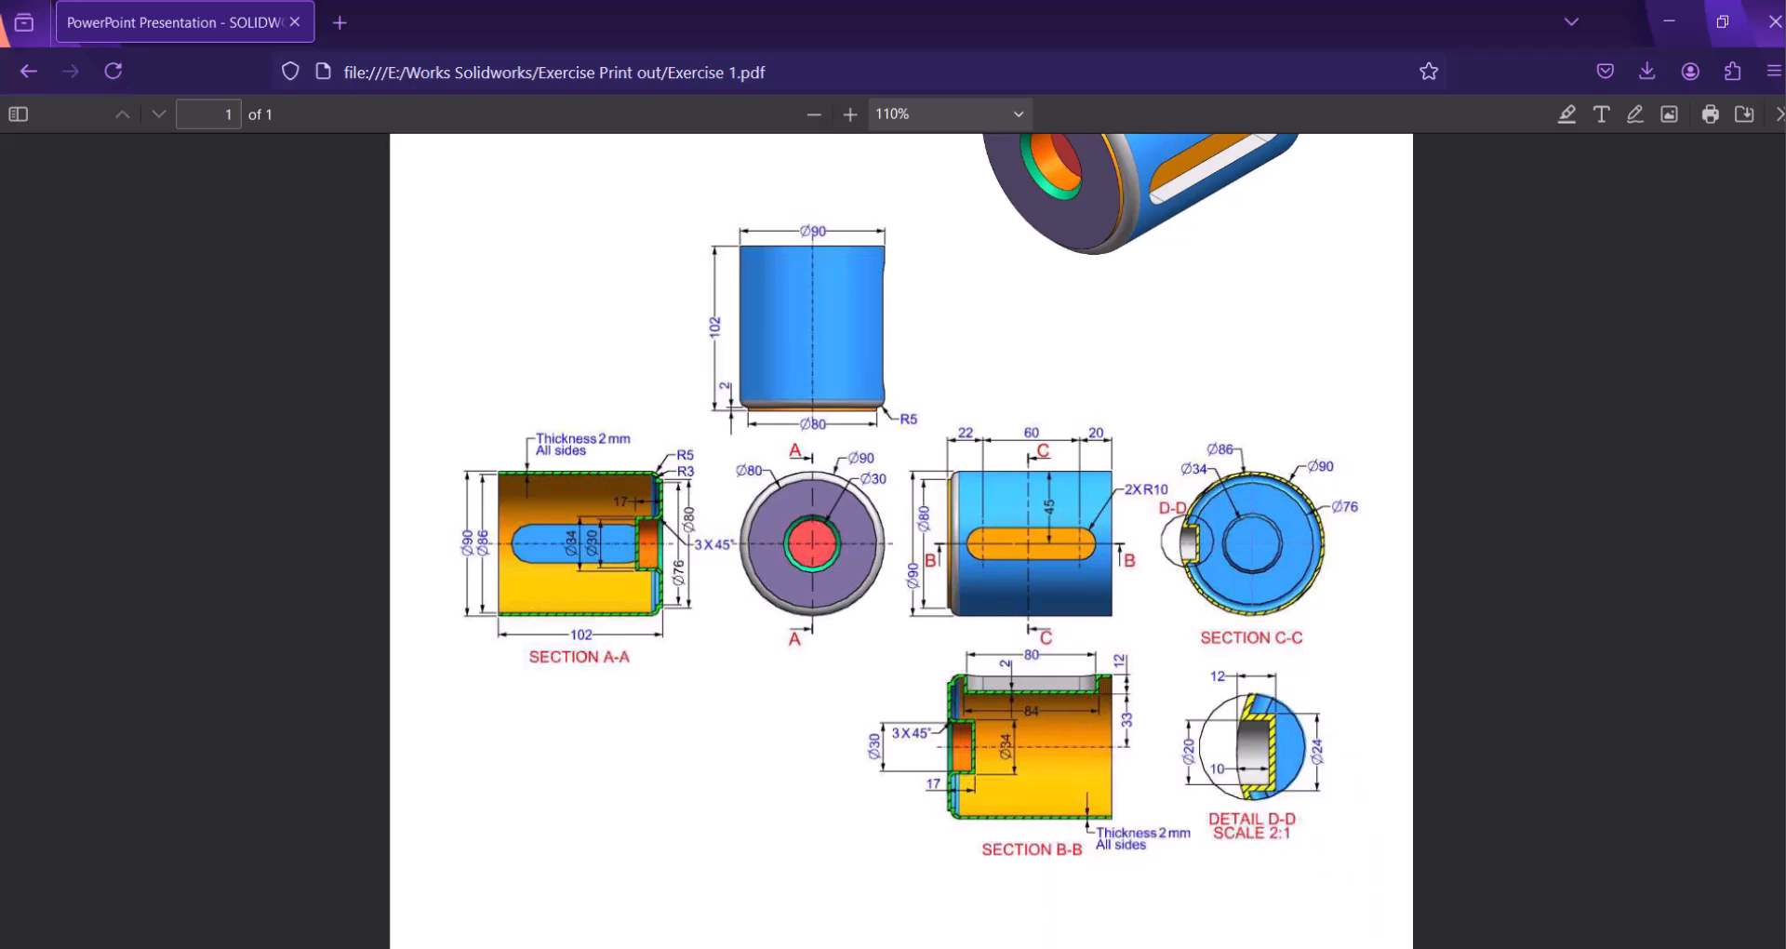
# Step: Switch to SOLIDWORKS, create a new part document and set its units to MMGS (millimeter, gram, second)
pyautogui.click(1217, 947)
pyautogui.click(147, 16)
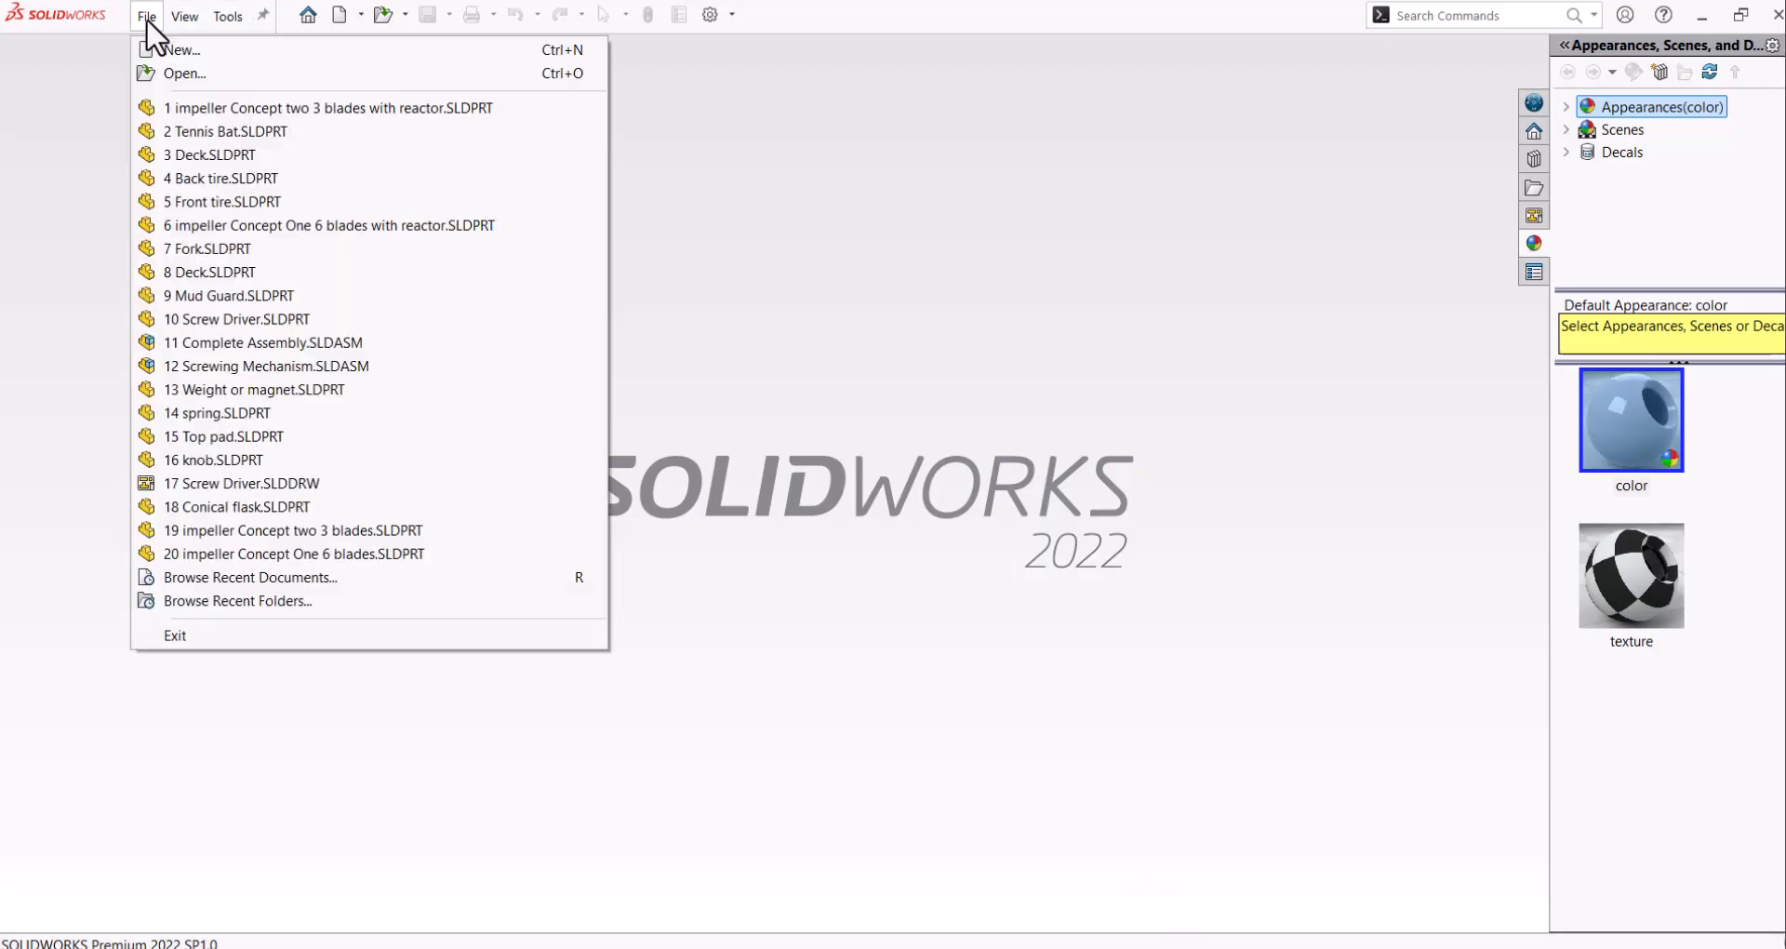
pyautogui.click(164, 50)
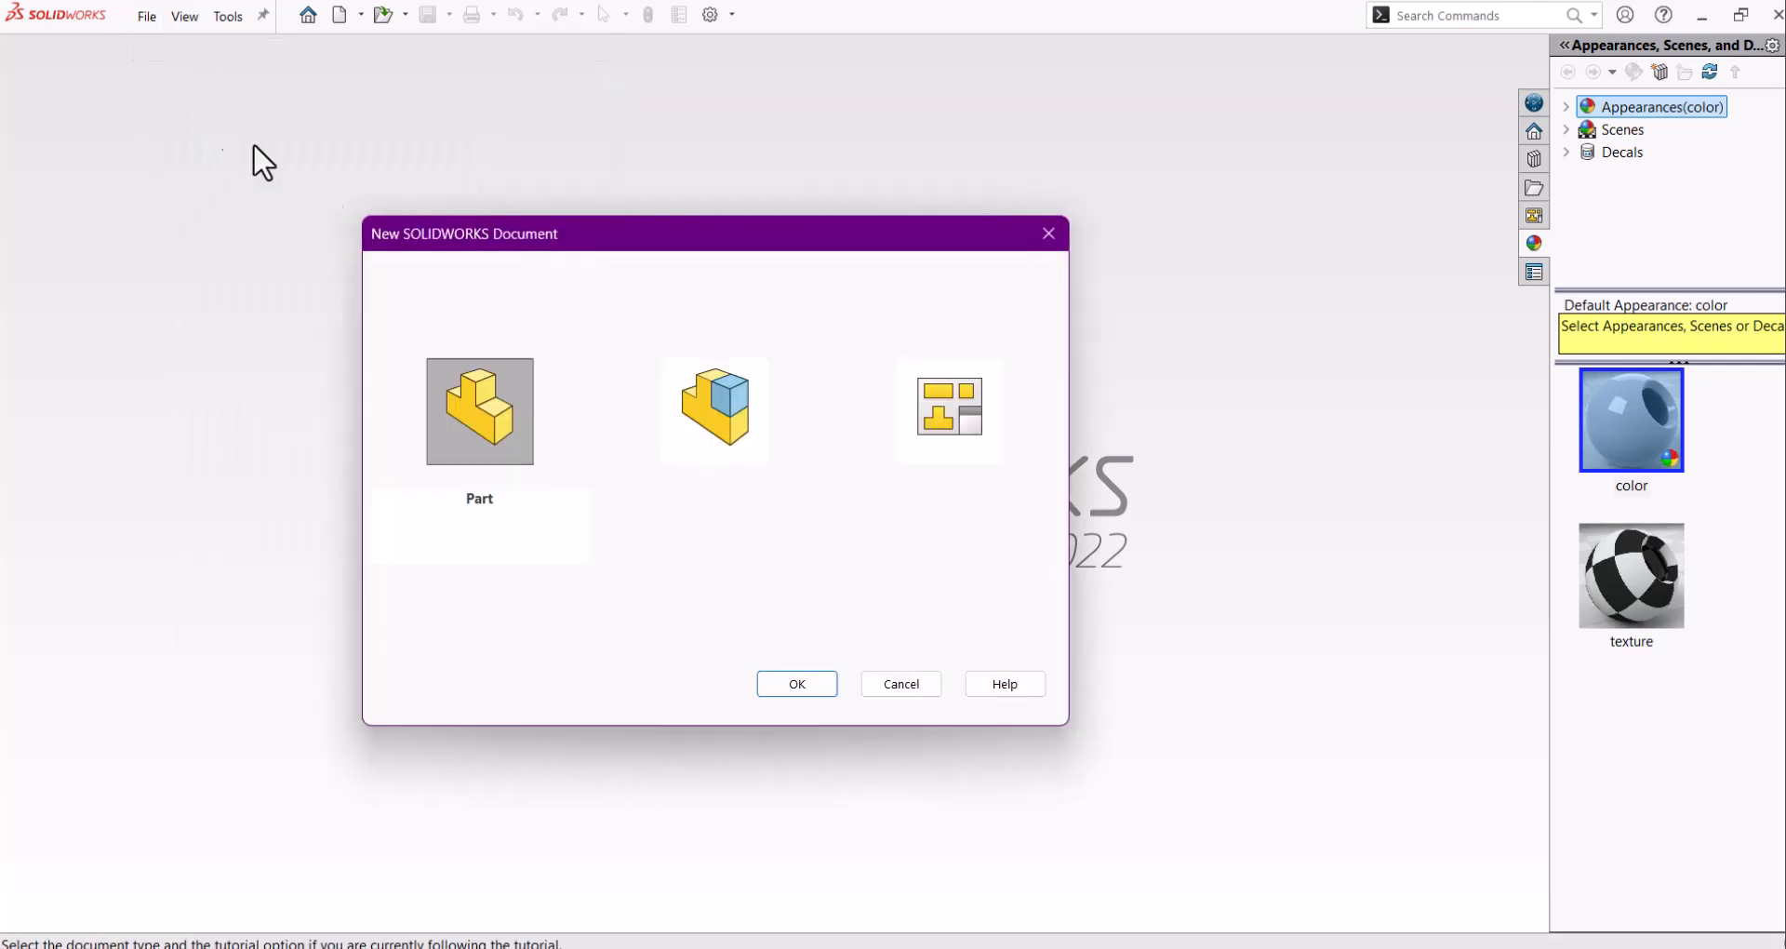
pyautogui.click(797, 687)
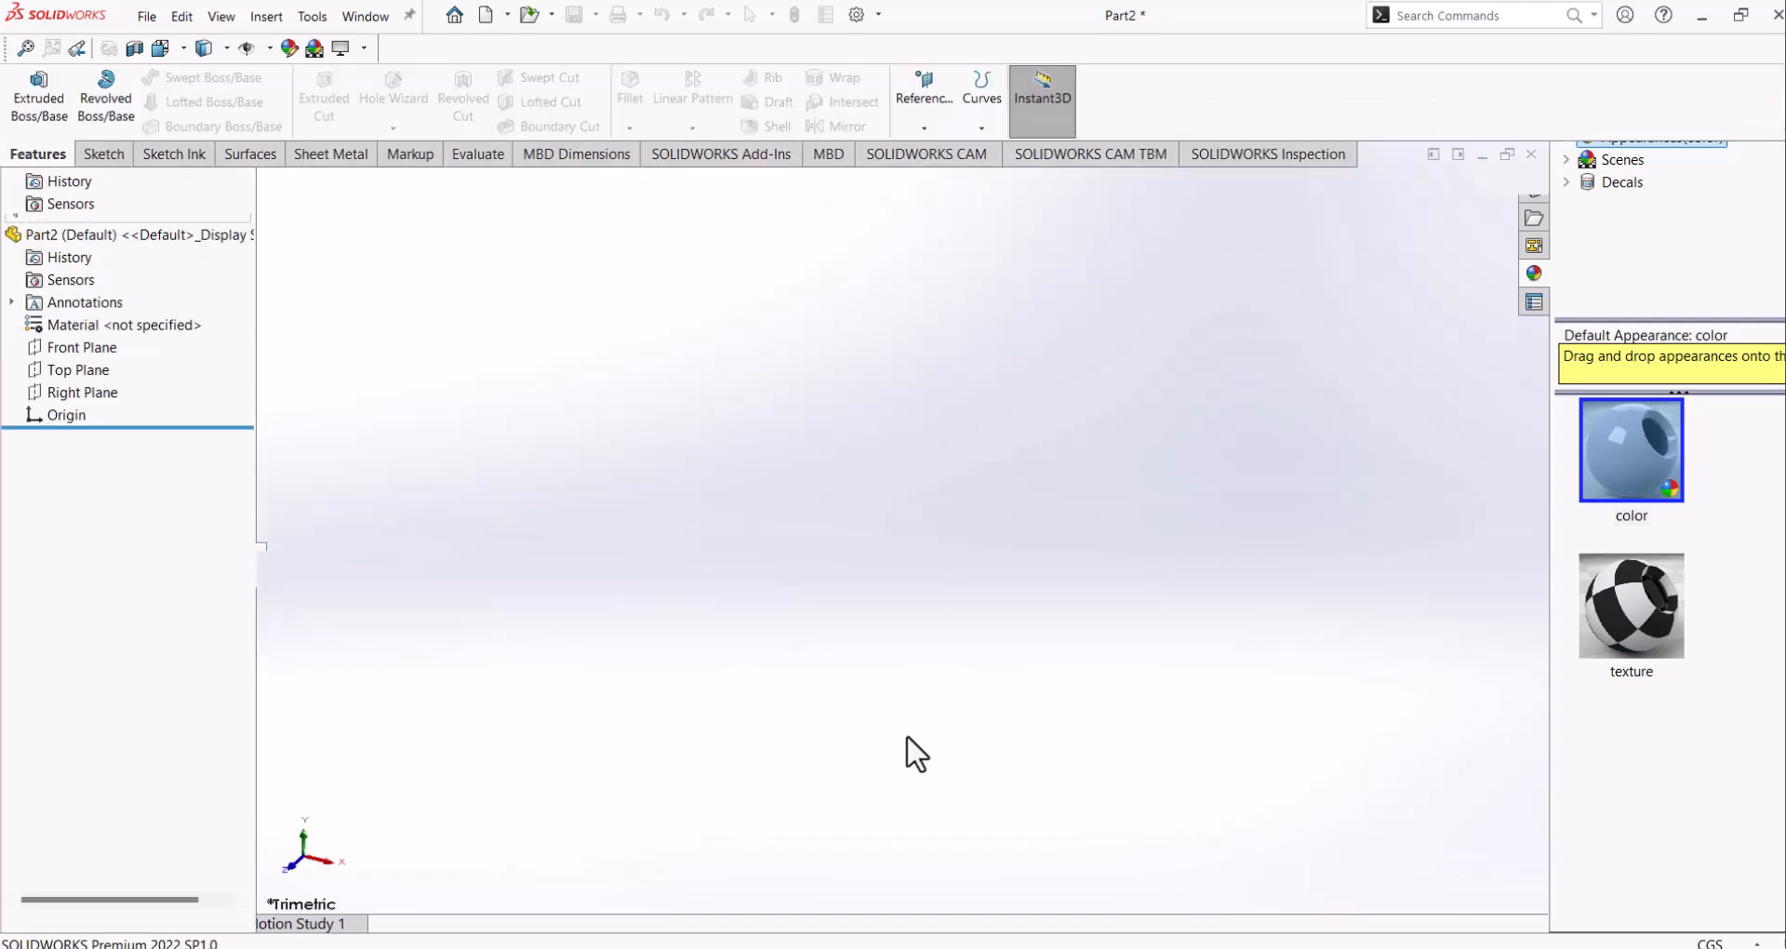
pyautogui.click(1715, 943)
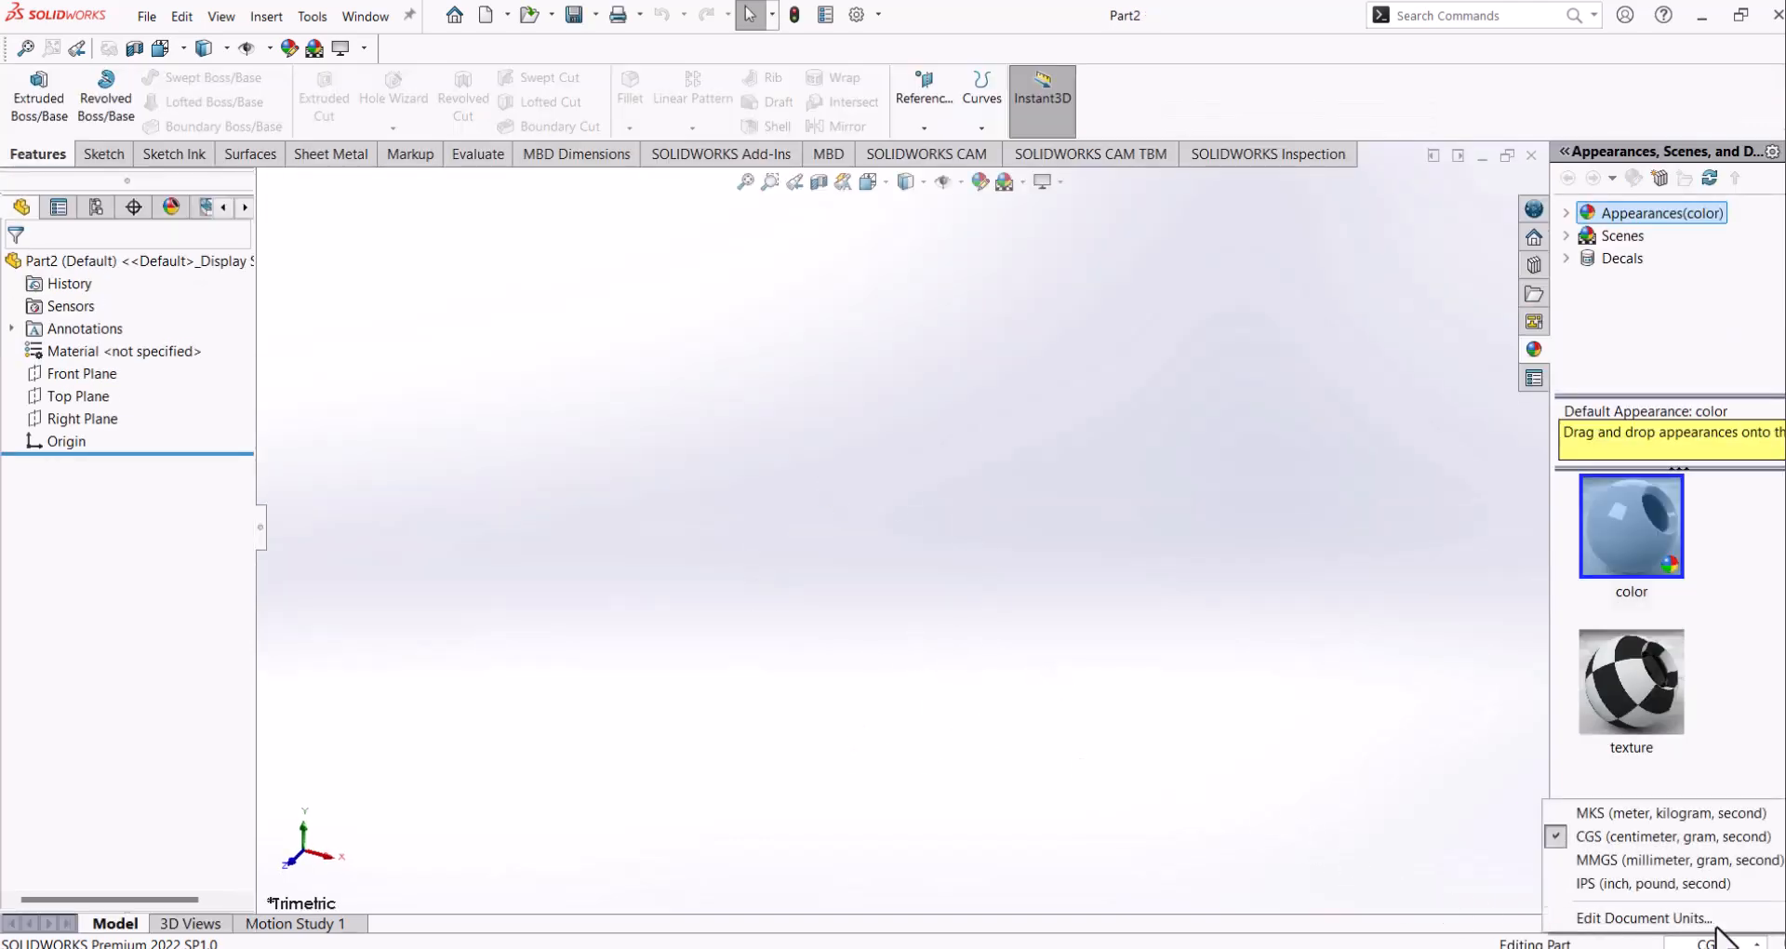
pyautogui.click(1699, 859)
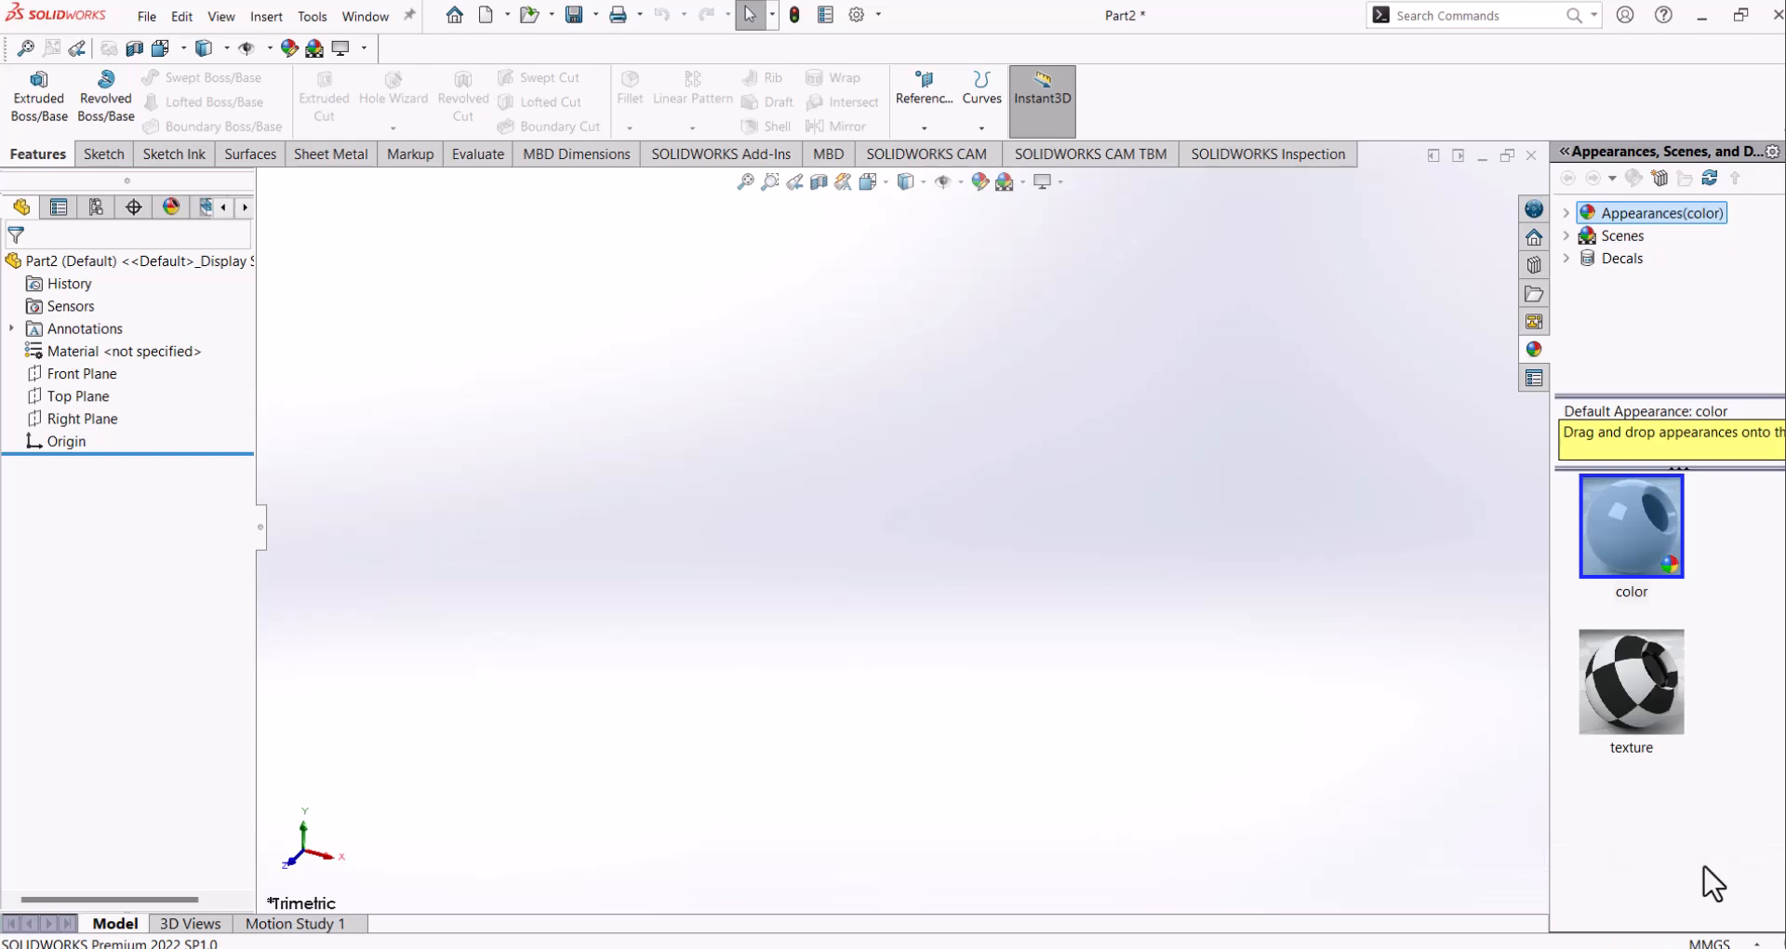
# Step: Start a sketch on the Front Plane and draw a circle about 147 mm in diameter centred on the origin
pyautogui.click(88, 373)
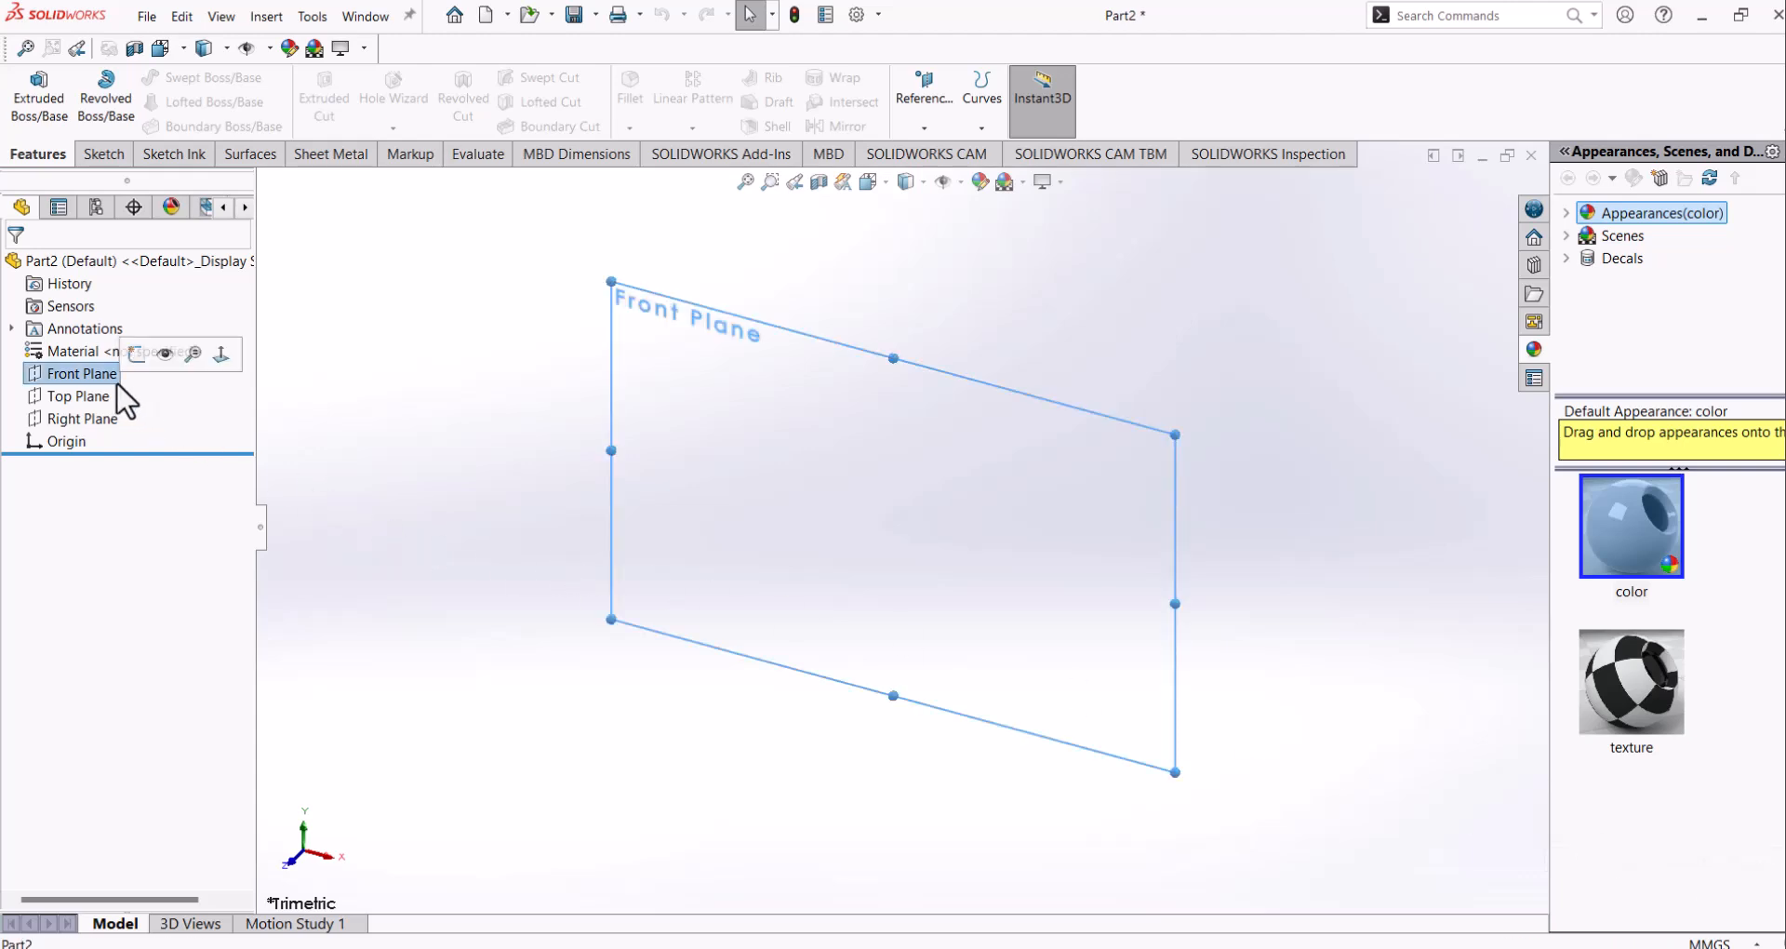
pyautogui.click(139, 354)
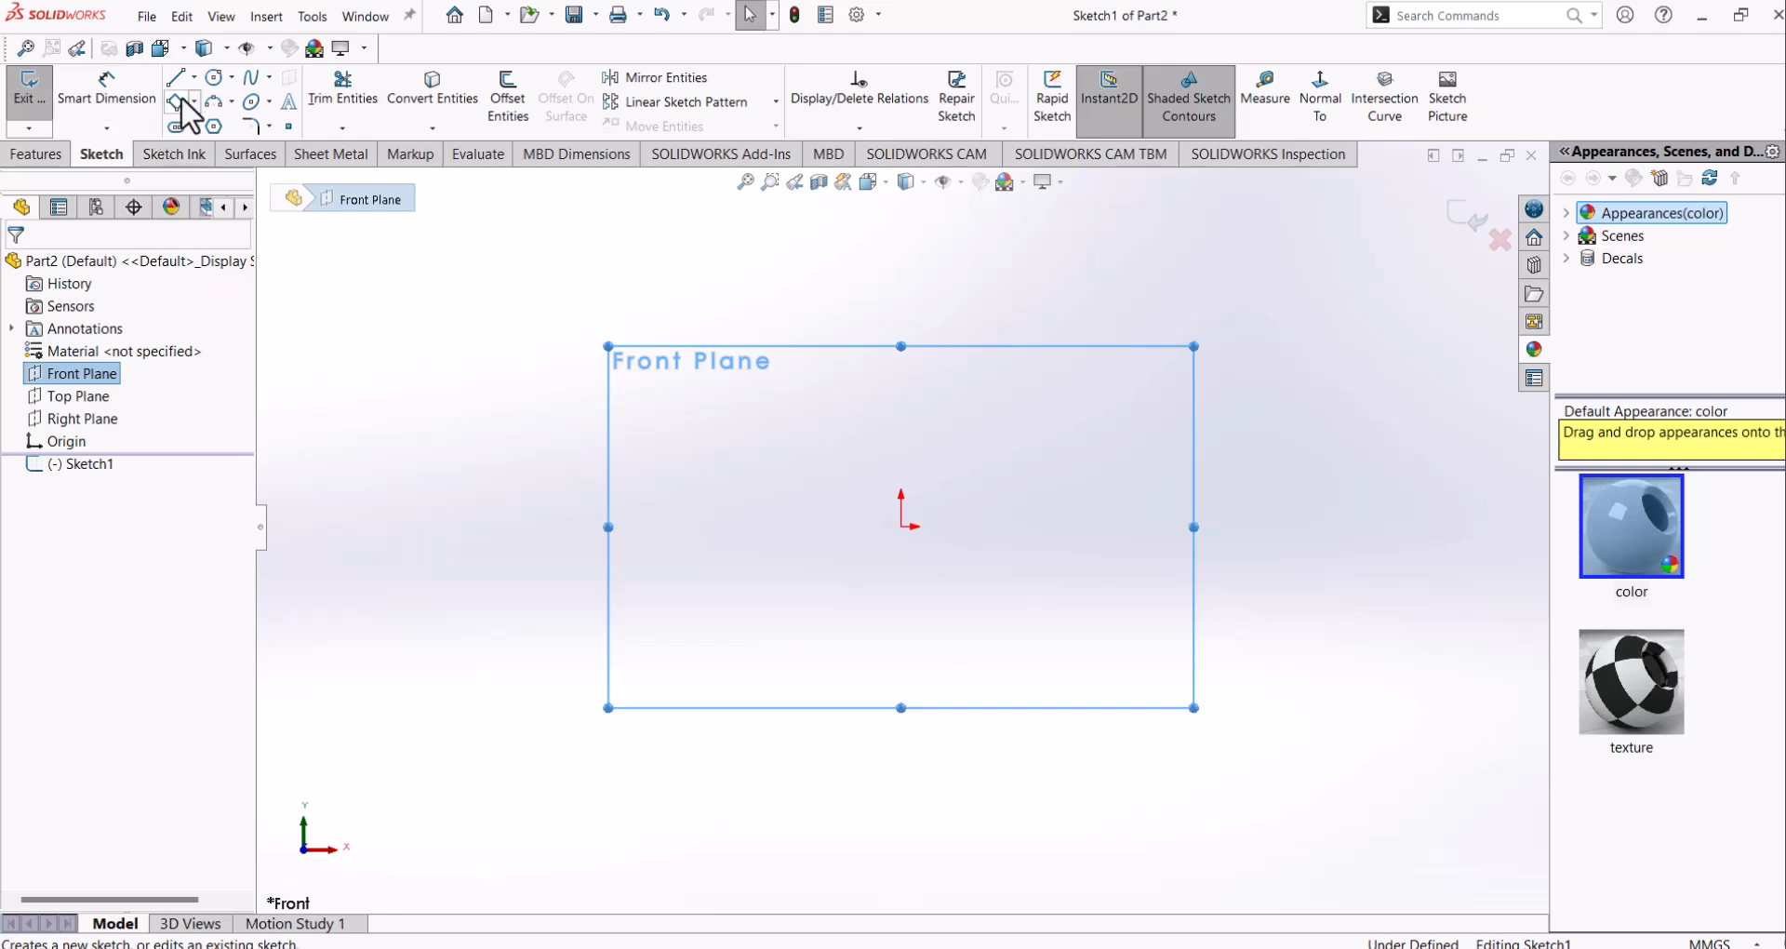
pyautogui.click(214, 78)
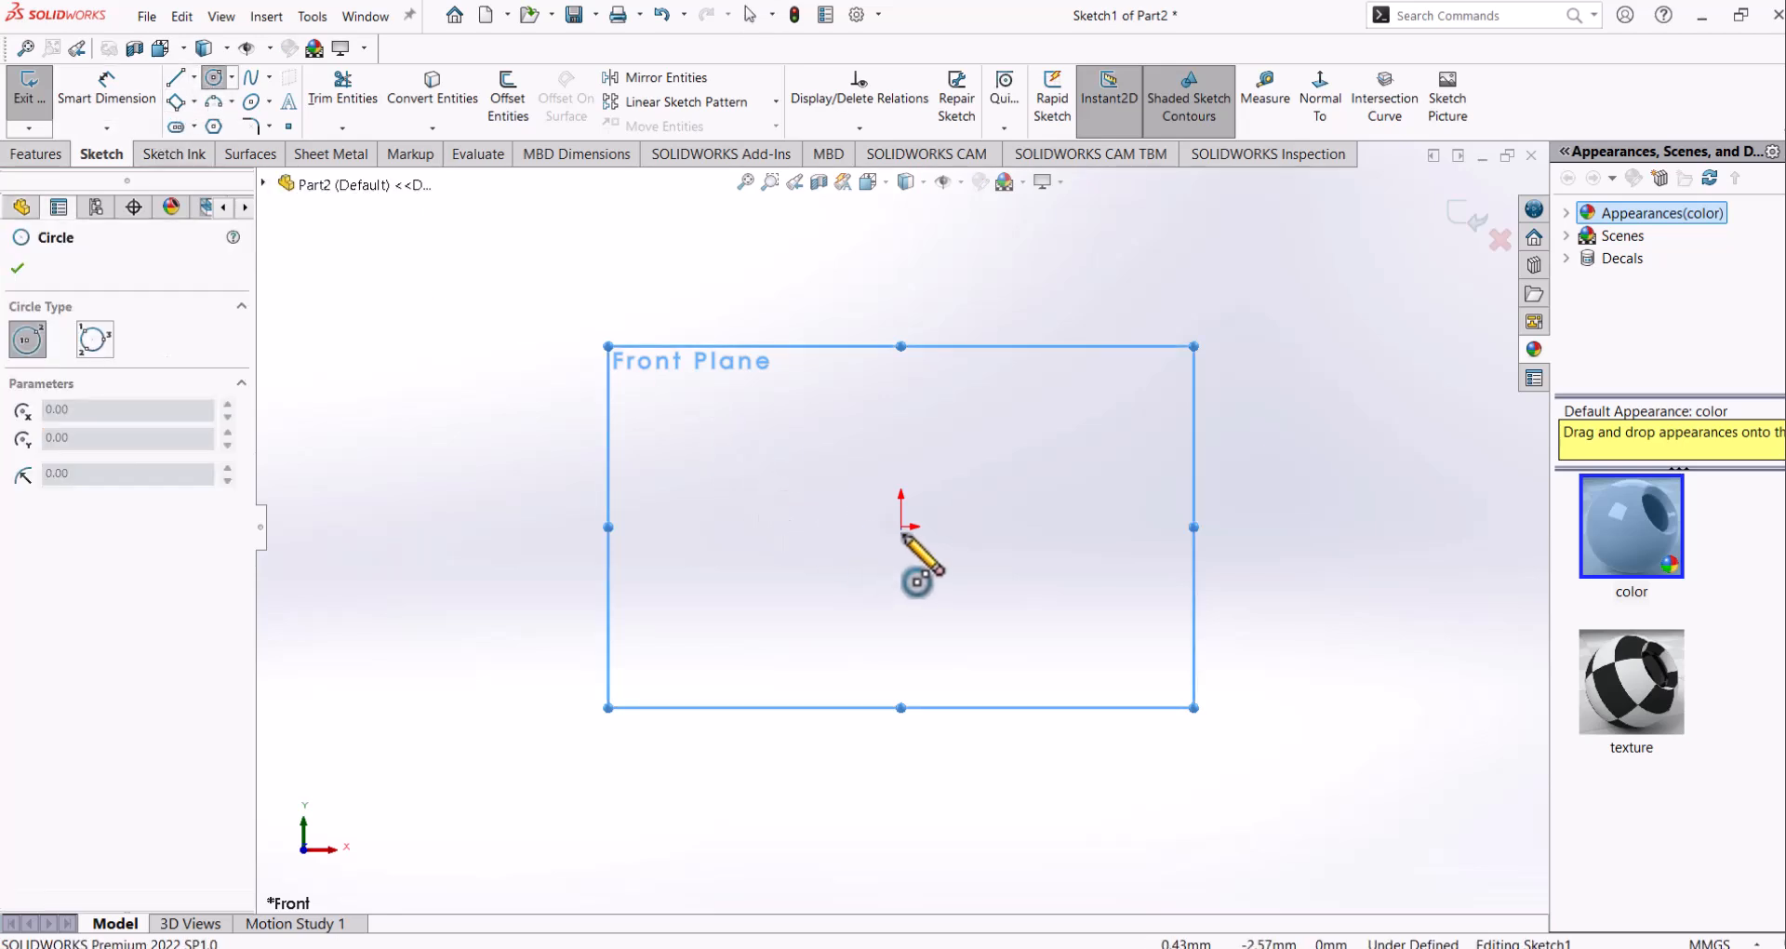
pyautogui.moveTo(901, 527); pyautogui.dragTo(1099, 388)
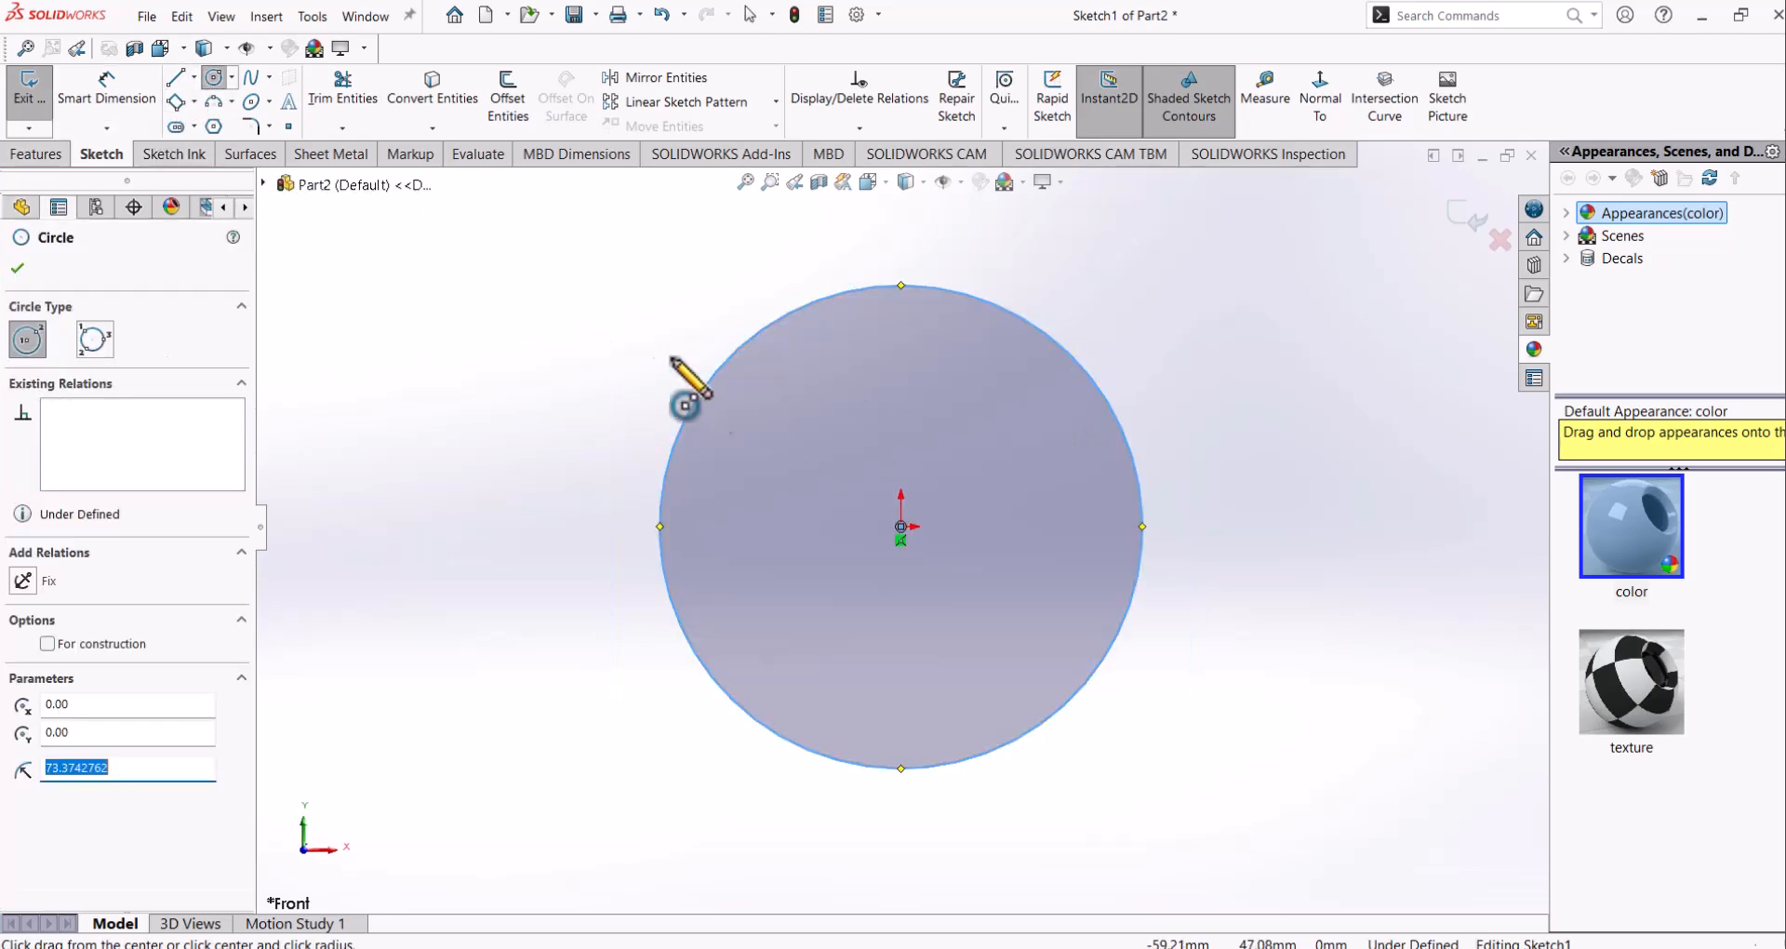
# Step: Dimension the circle's diameter to 90 mm and consult the exercise drawing in the browser
pyautogui.click(126, 101)
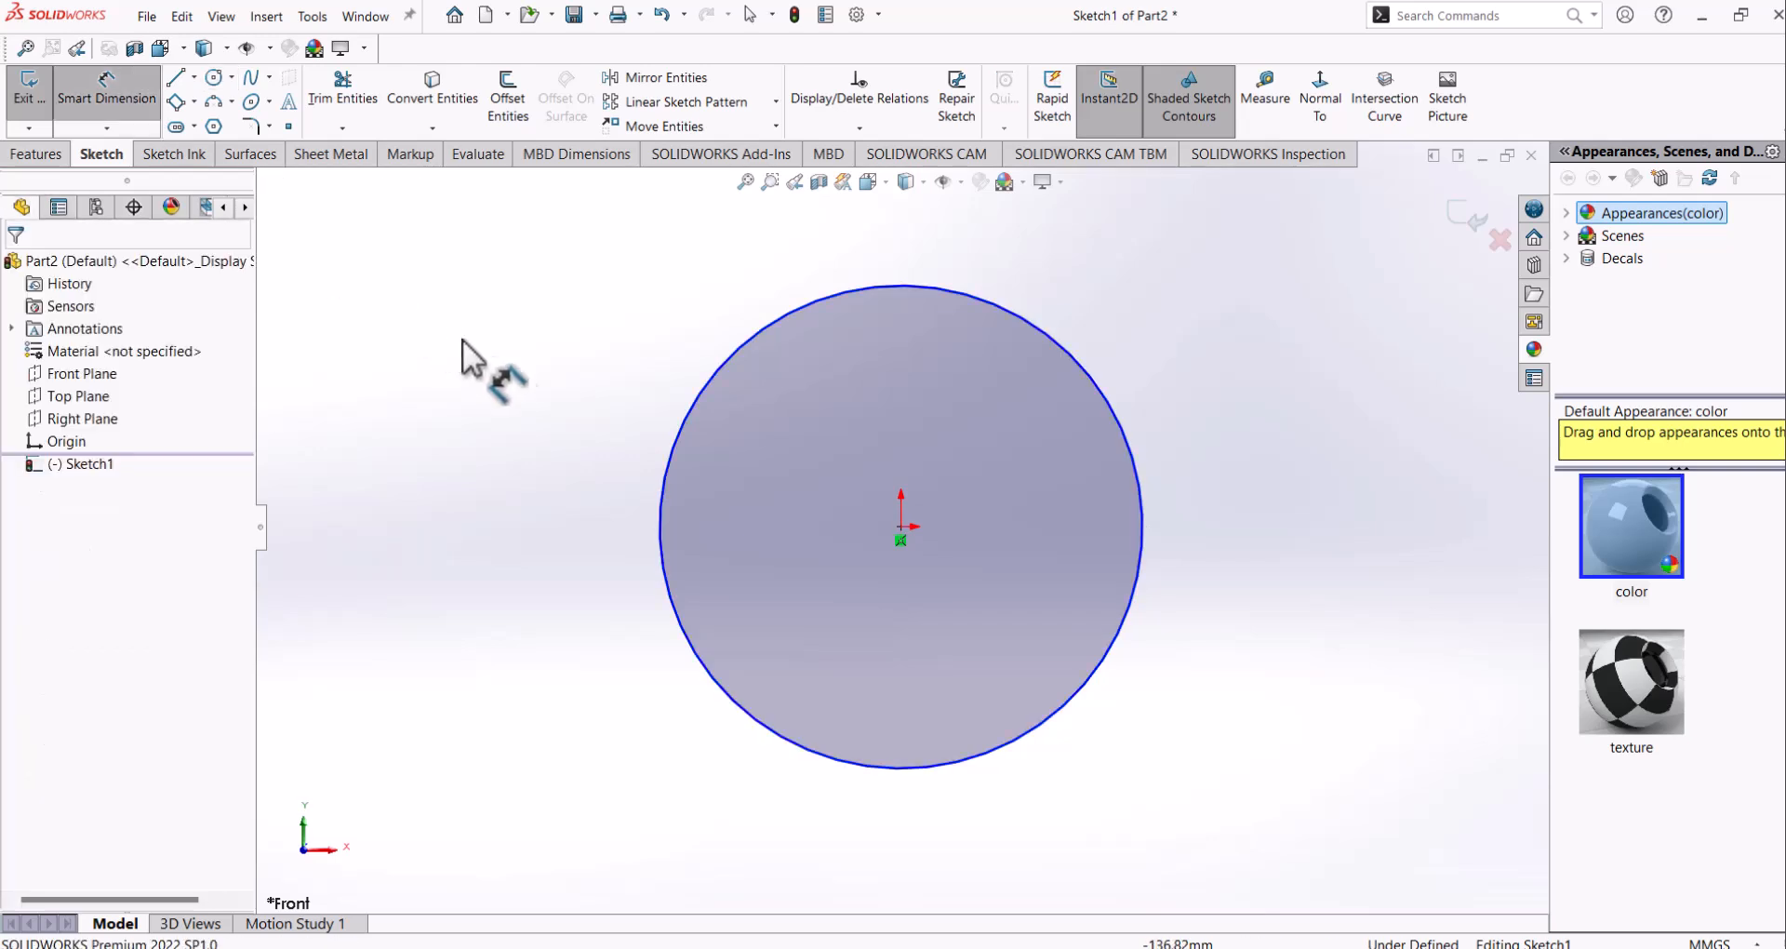
pyautogui.click(674, 457)
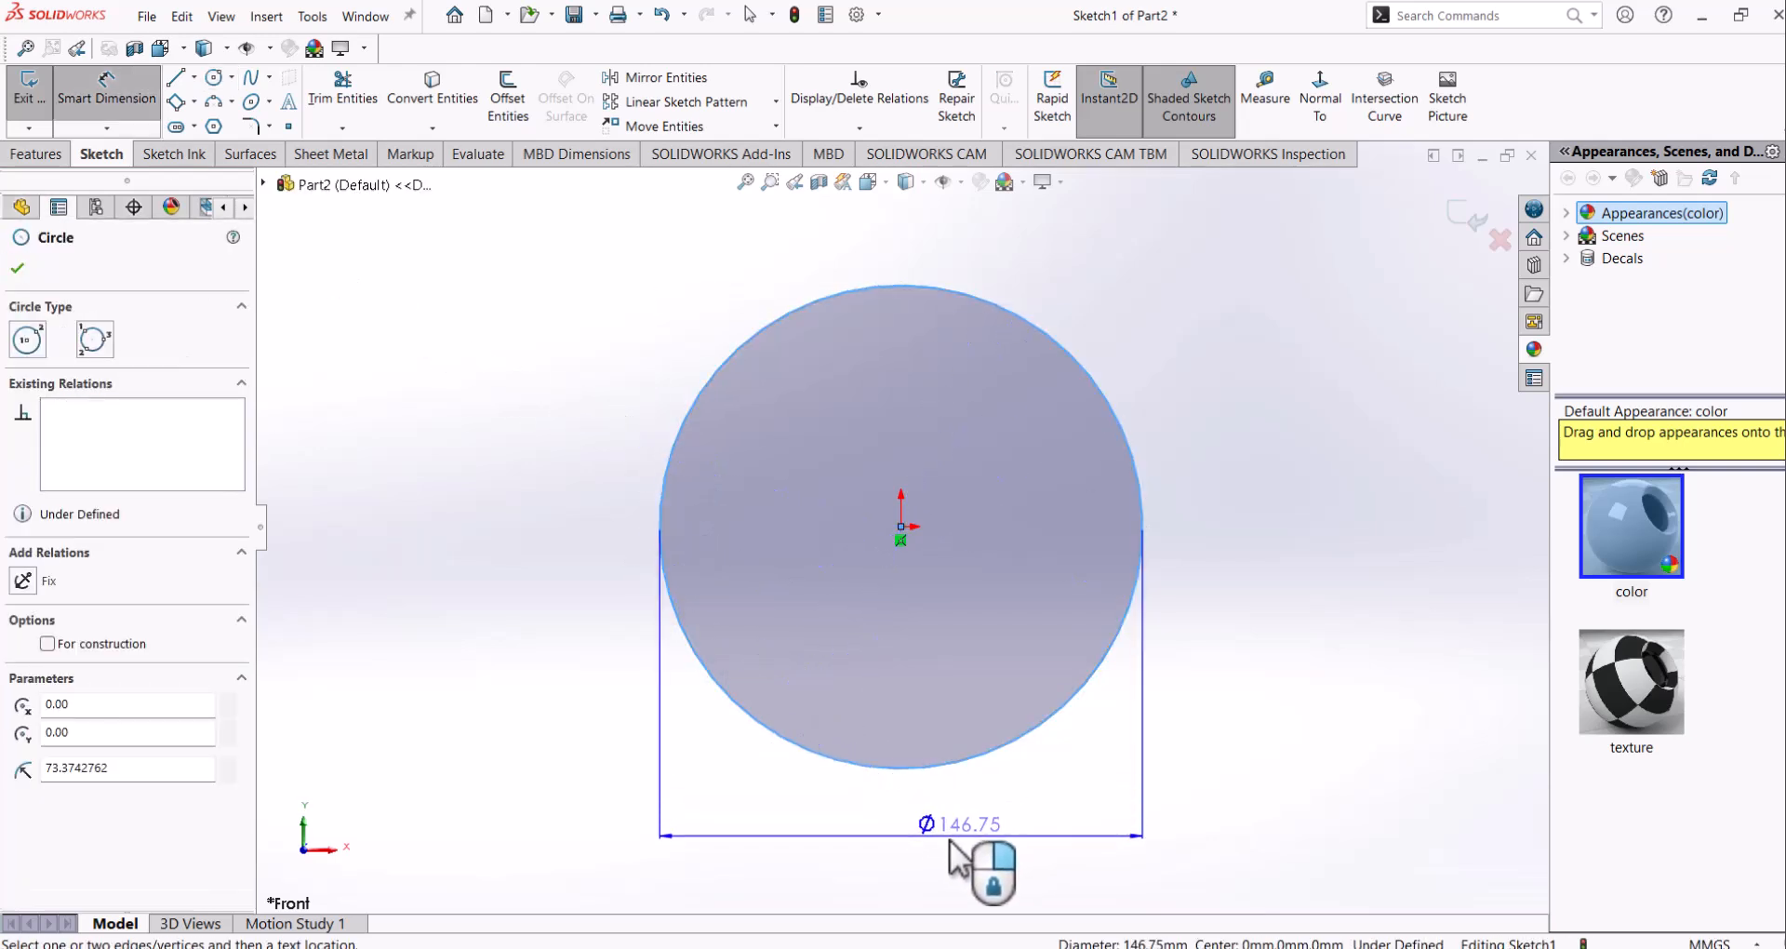
pyautogui.click(963, 858)
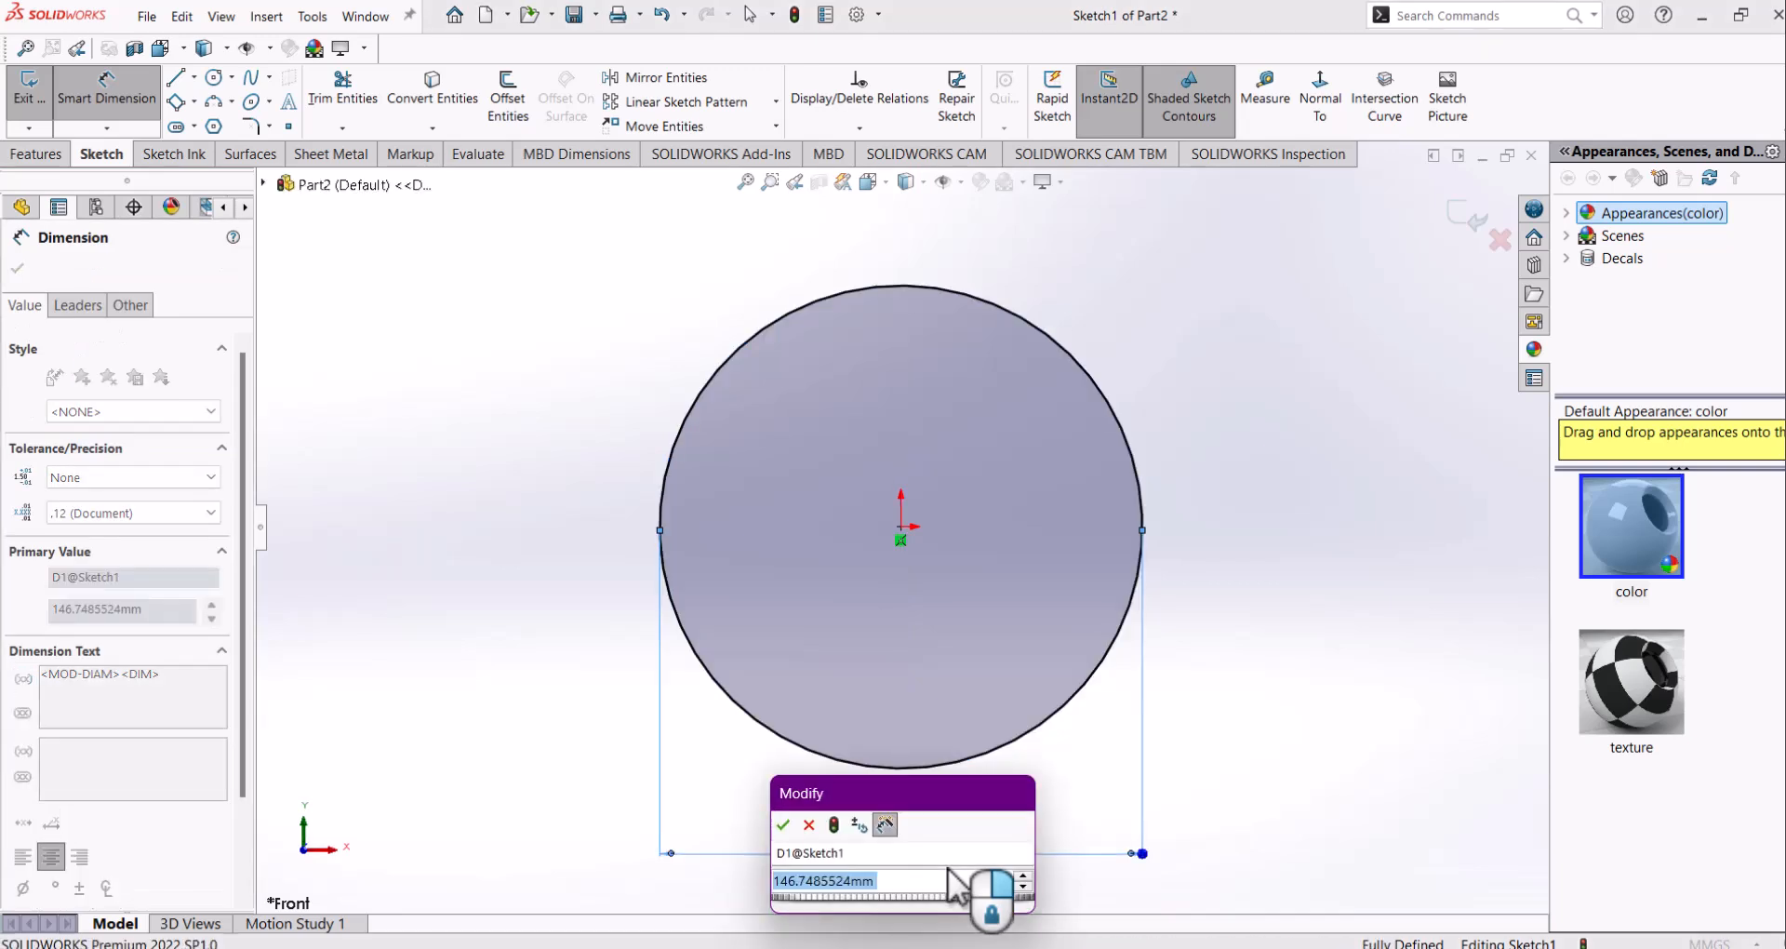
pyautogui.write('90')
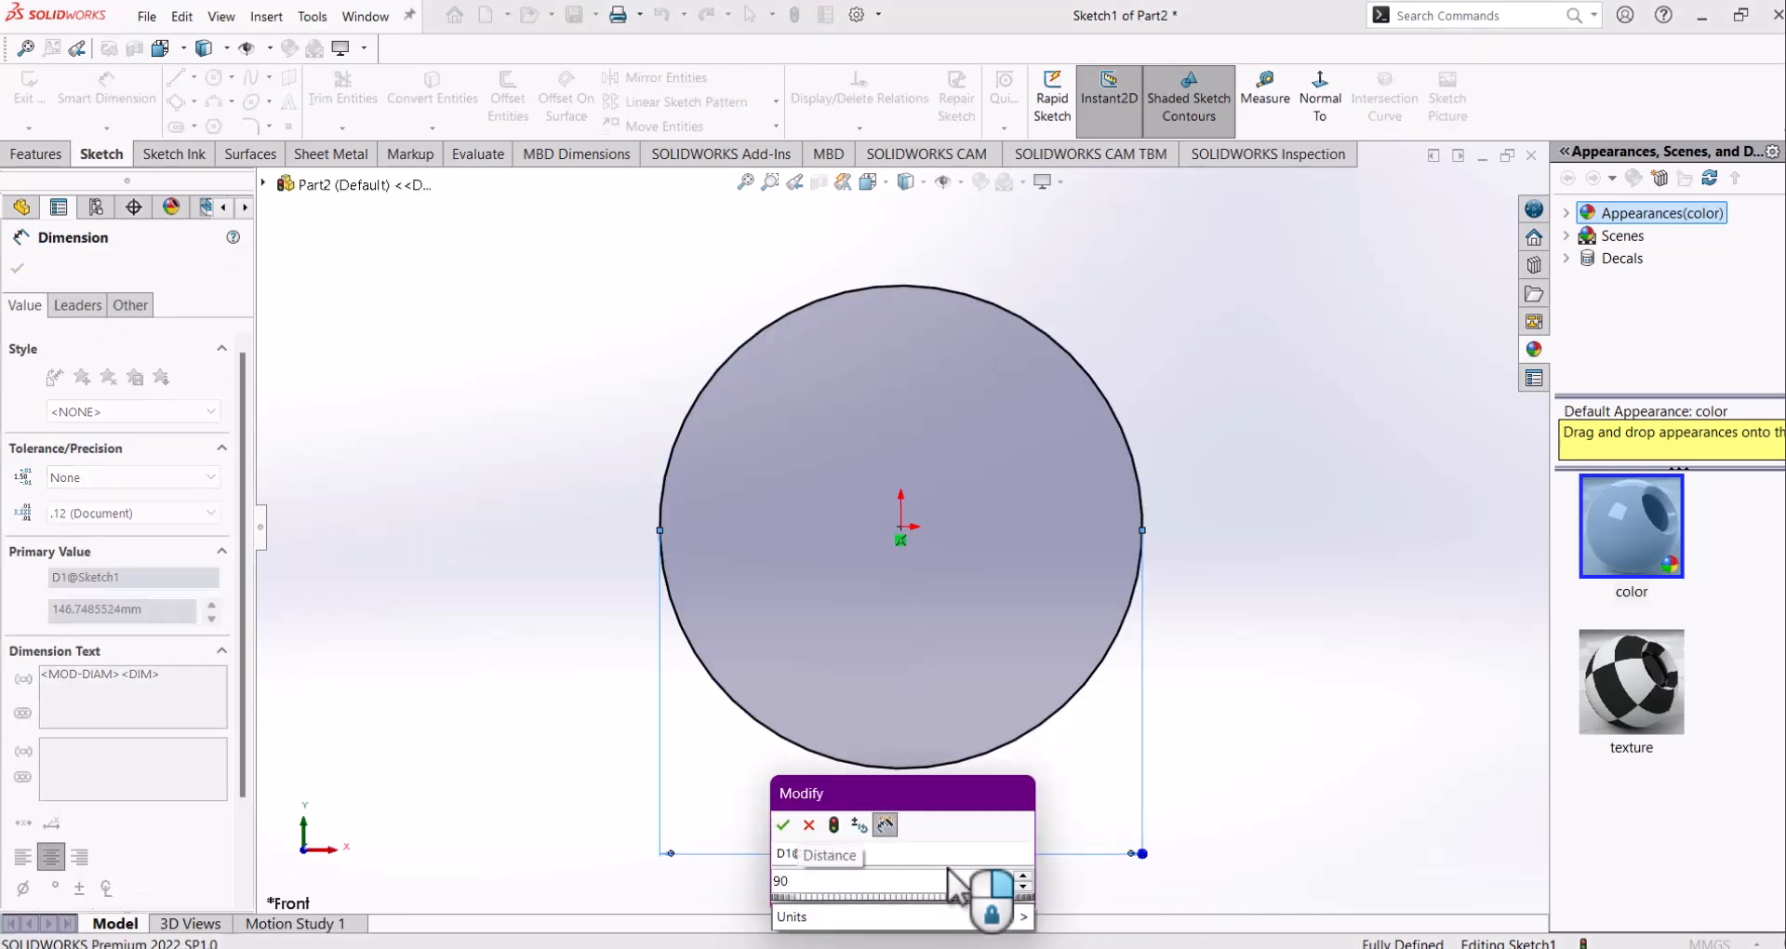
pyautogui.click(782, 824)
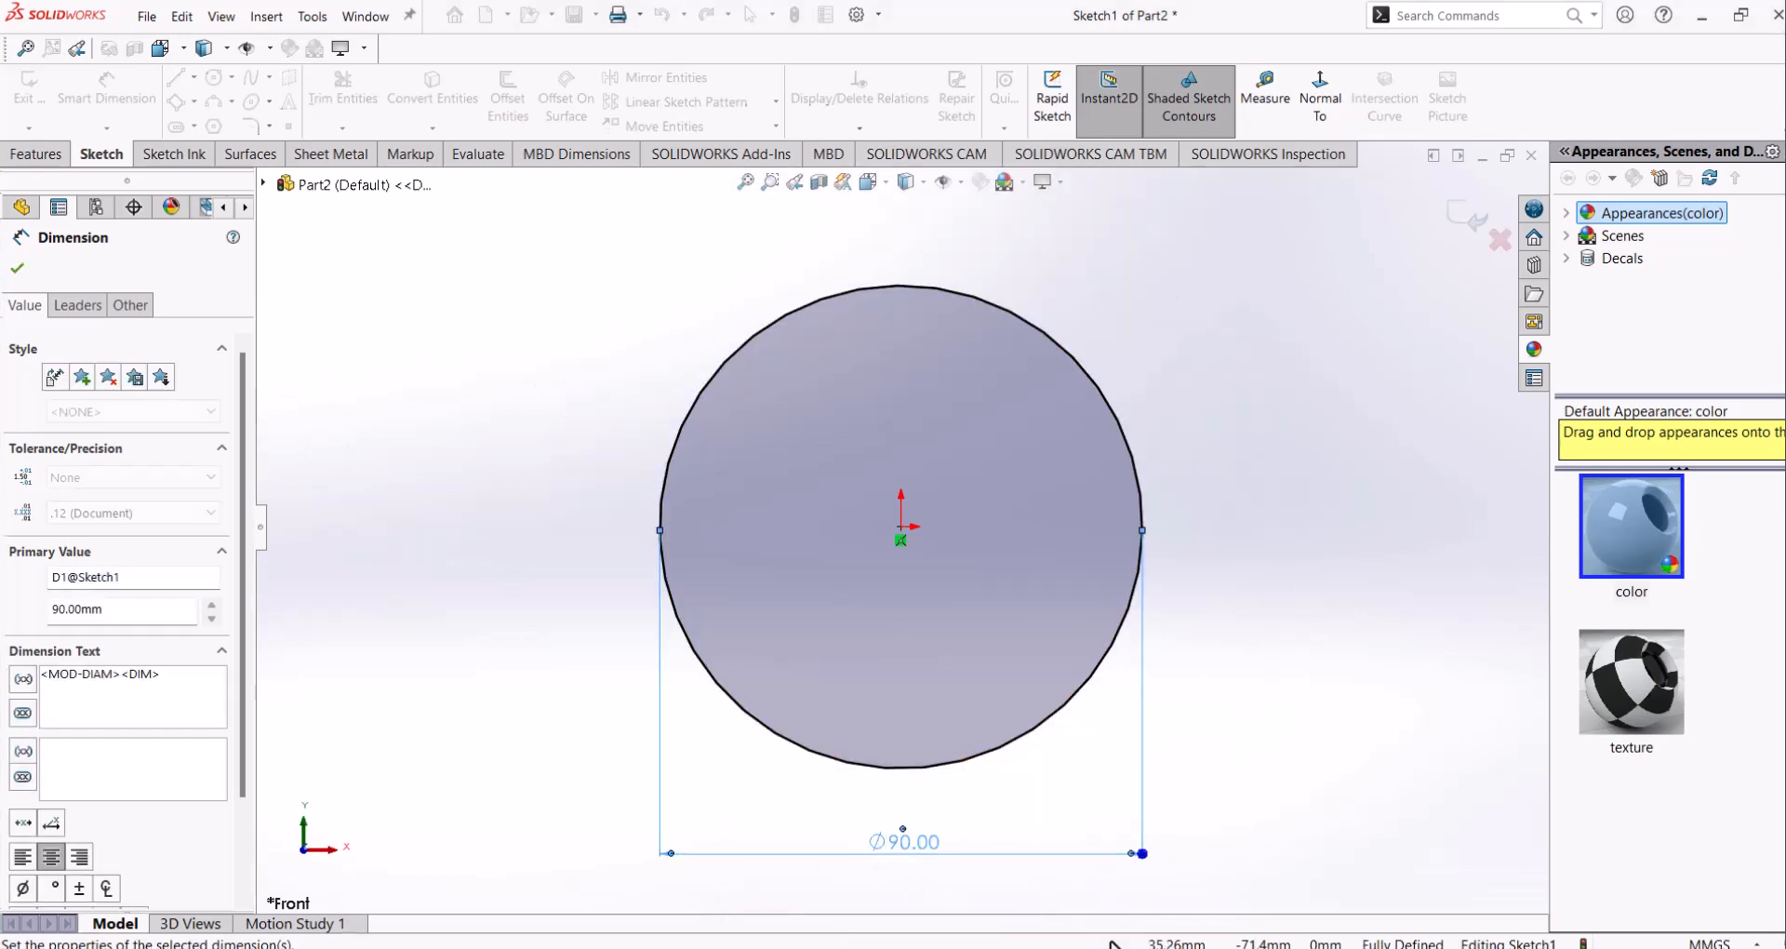
pyautogui.moveTo(1059, 948)
pyautogui.click(1059, 869)
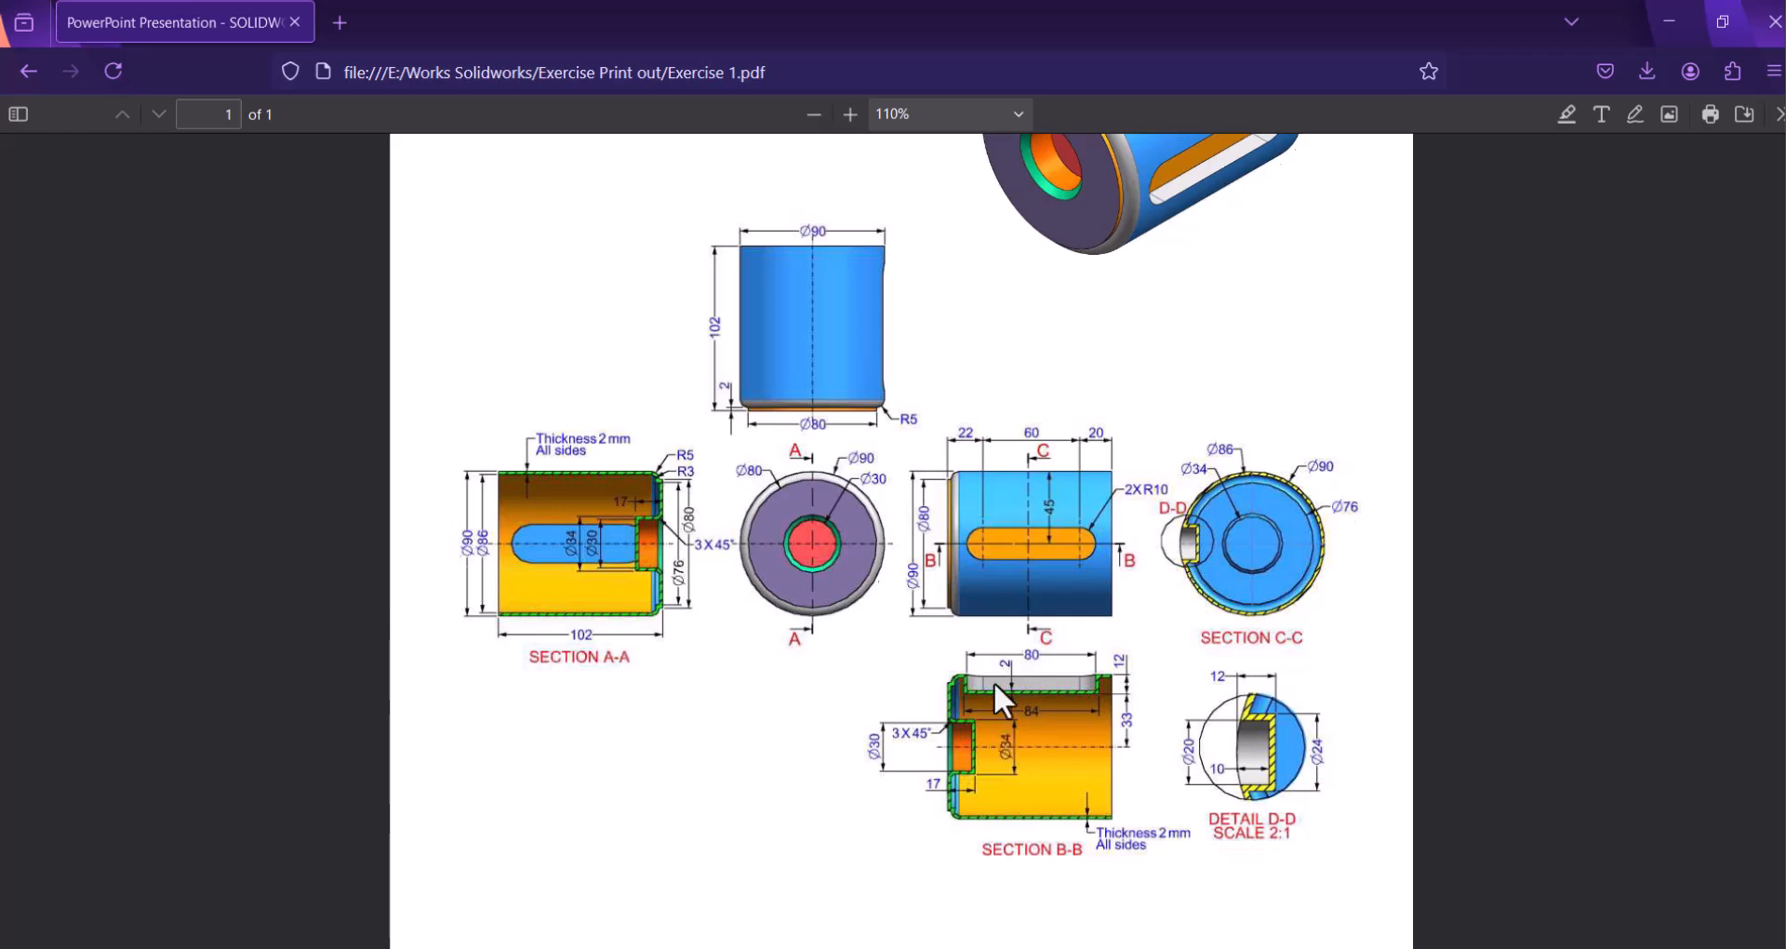
pyautogui.scroll(3, 994, 684)
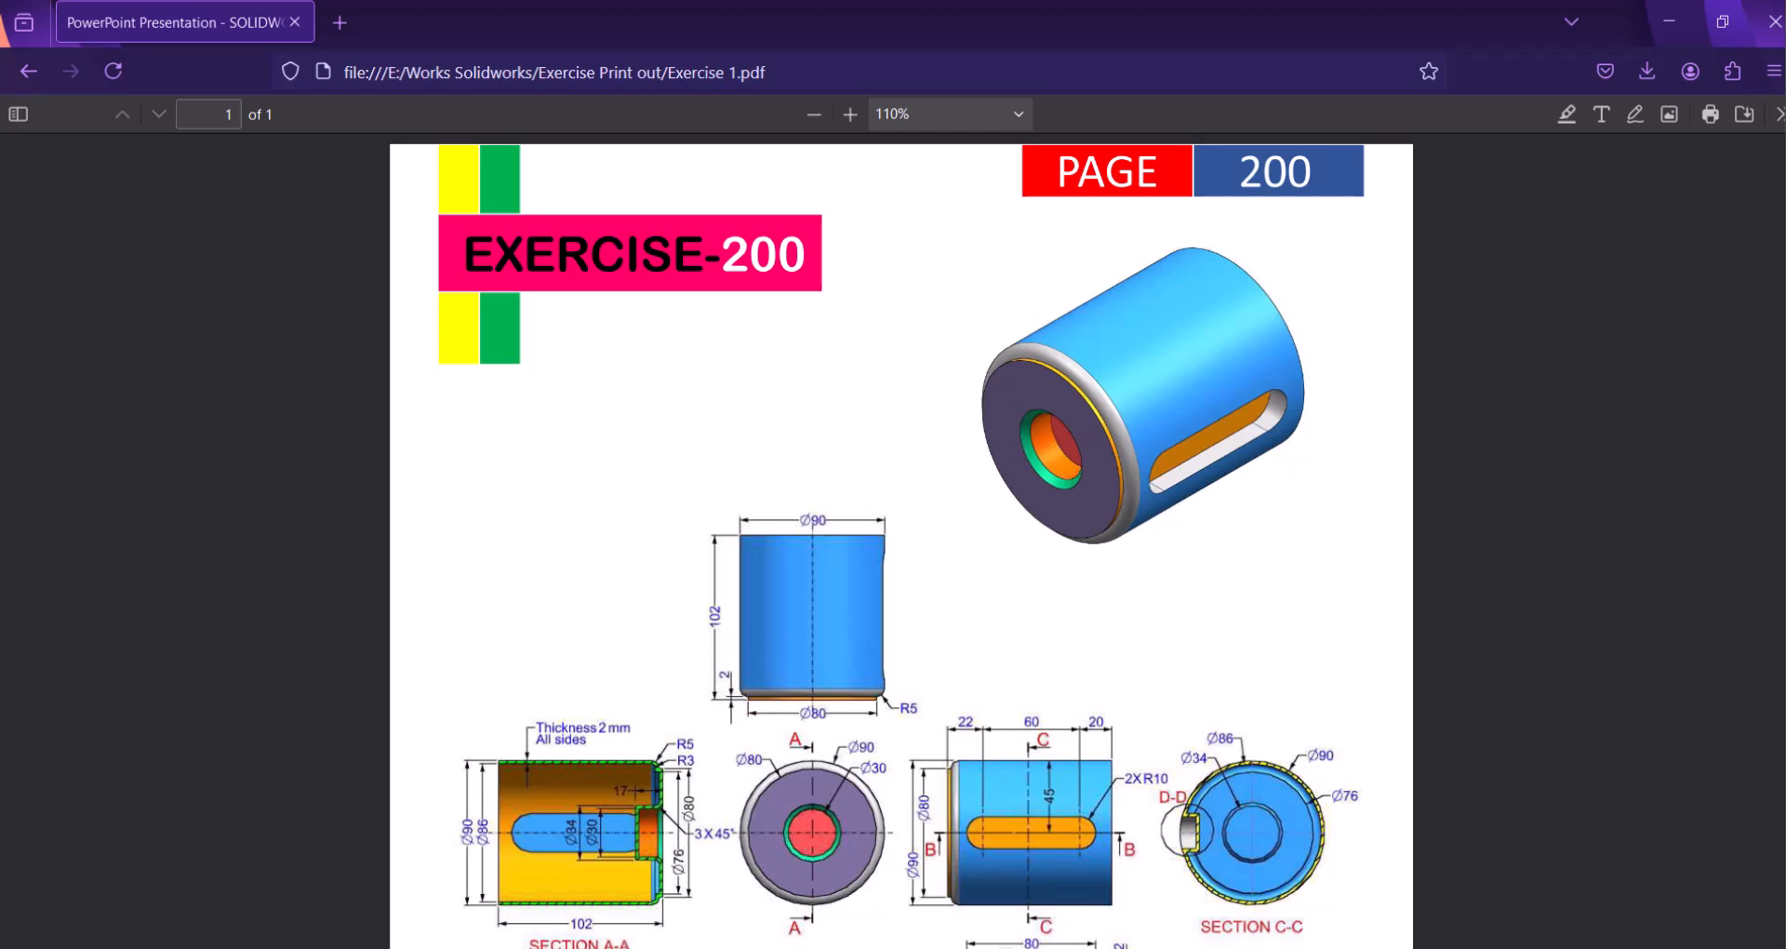
pyautogui.moveTo(1214, 947)
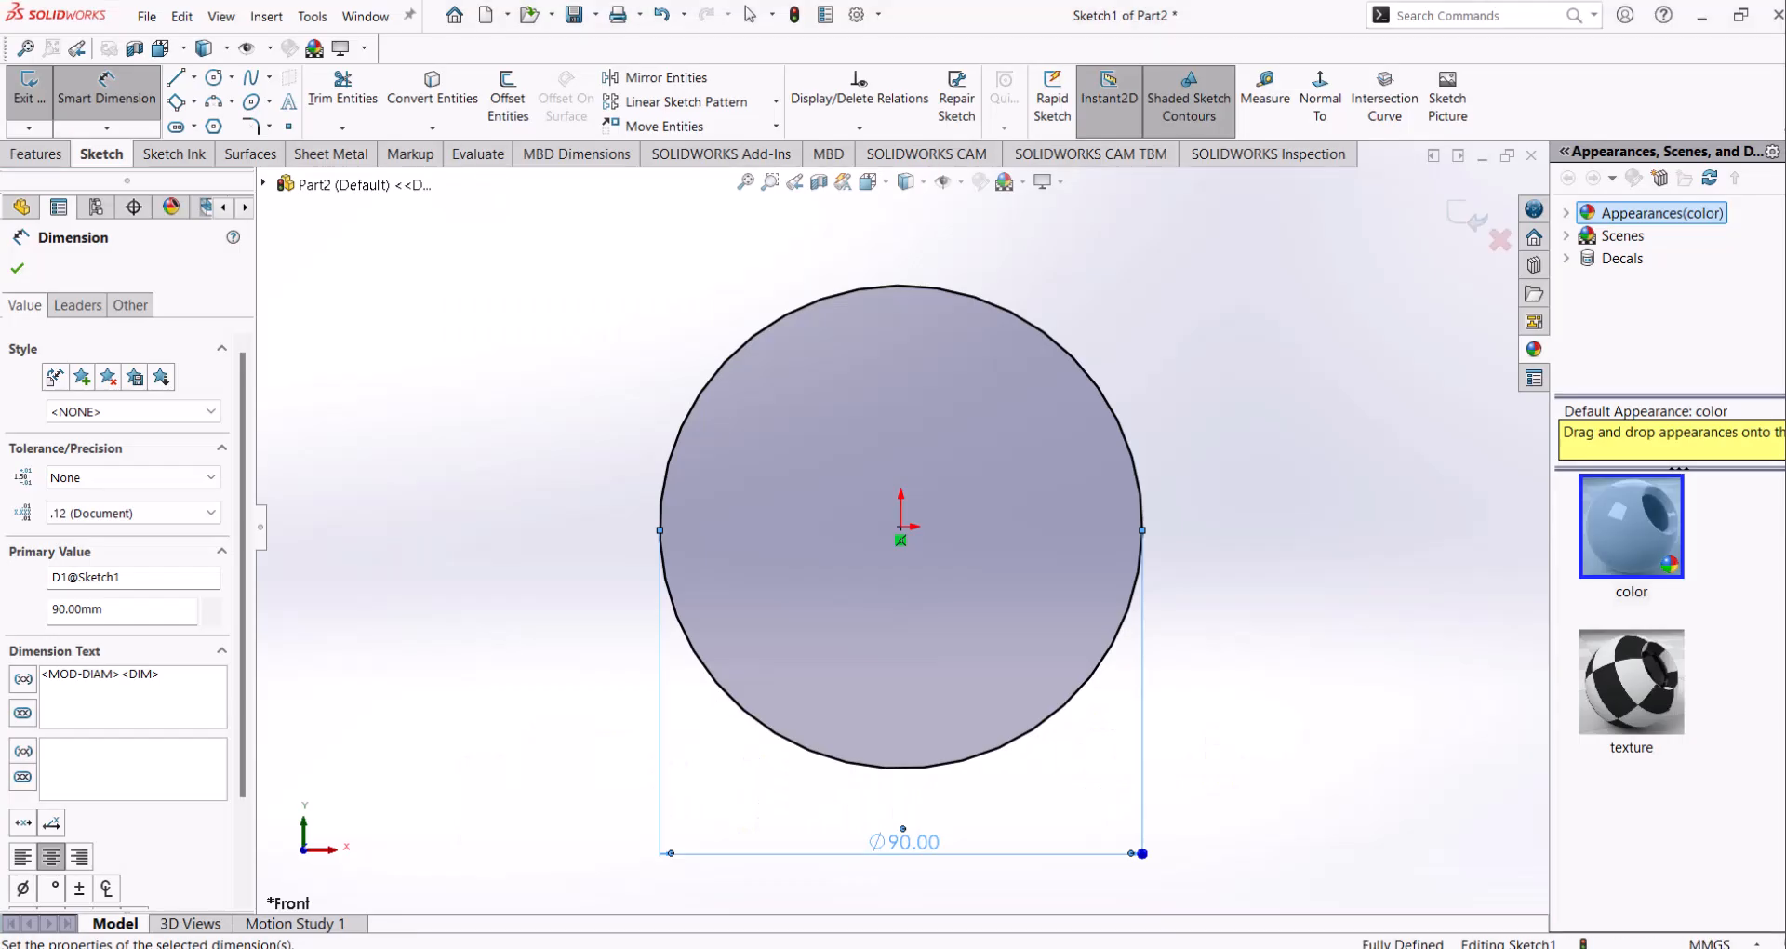
pyautogui.click(18, 270)
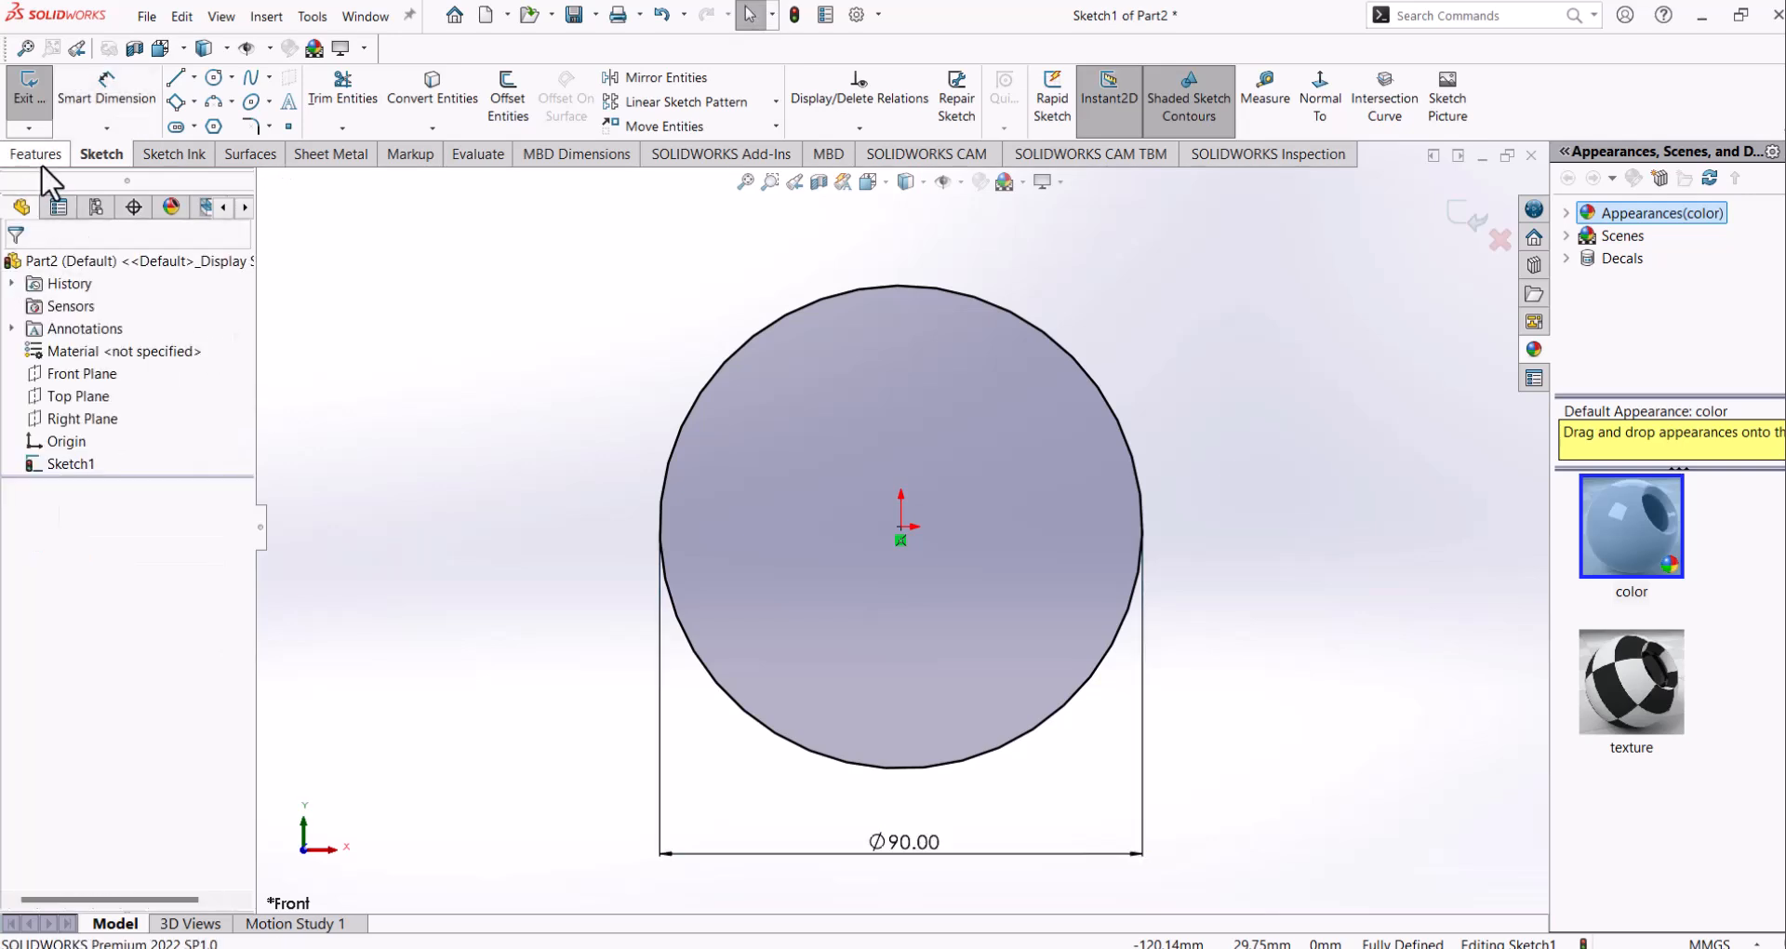
# Step: Extrude the circle into a solid cylinder 100 mm deep, using the Mid Plane end condition
pyautogui.click(37, 154)
pyautogui.click(38, 93)
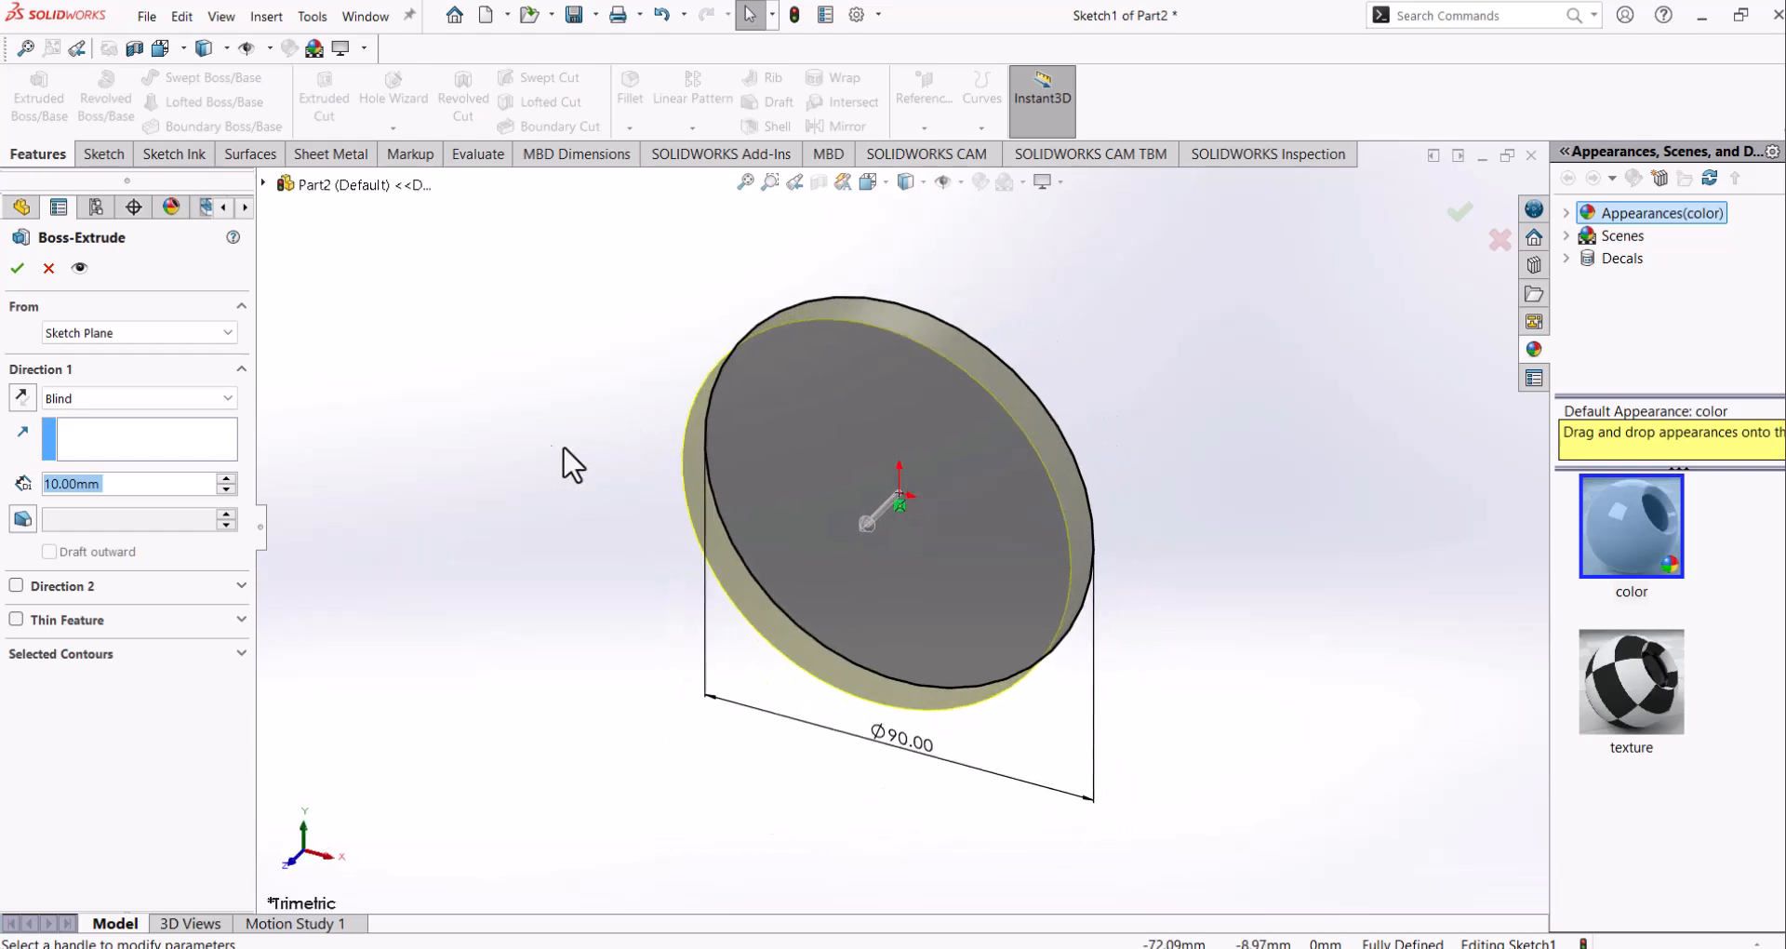
pyautogui.moveTo(550, 469); pyautogui.dragTo(600, 456, button='middle')
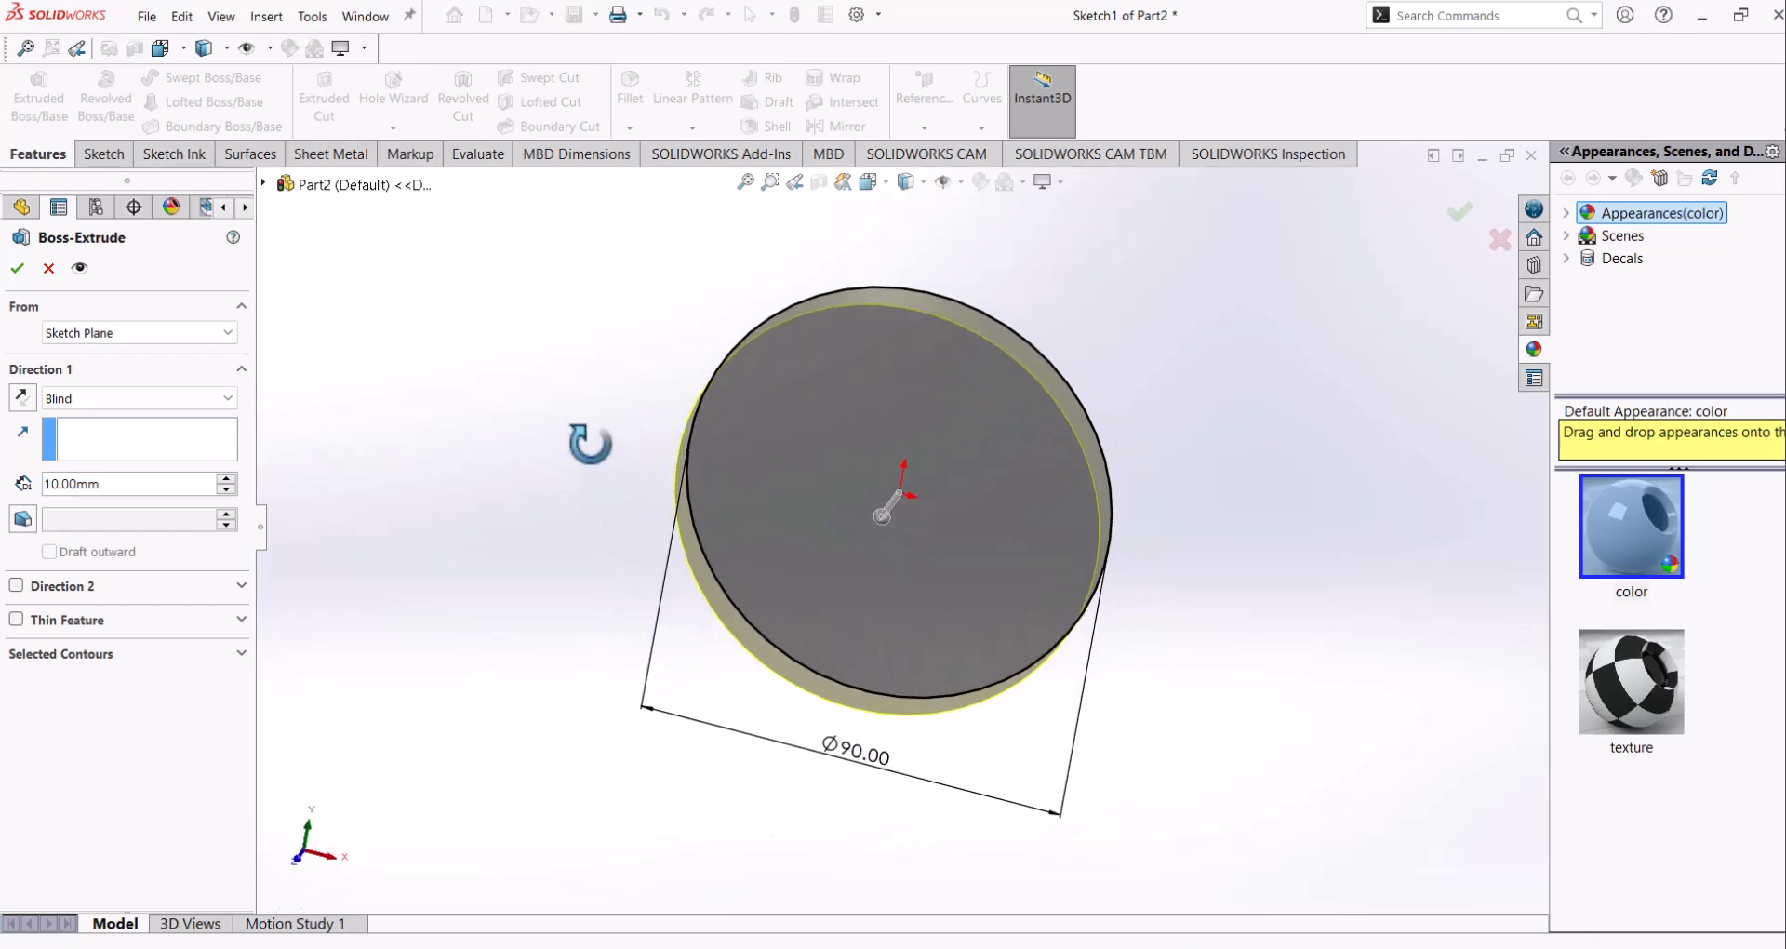
pyautogui.click(227, 399)
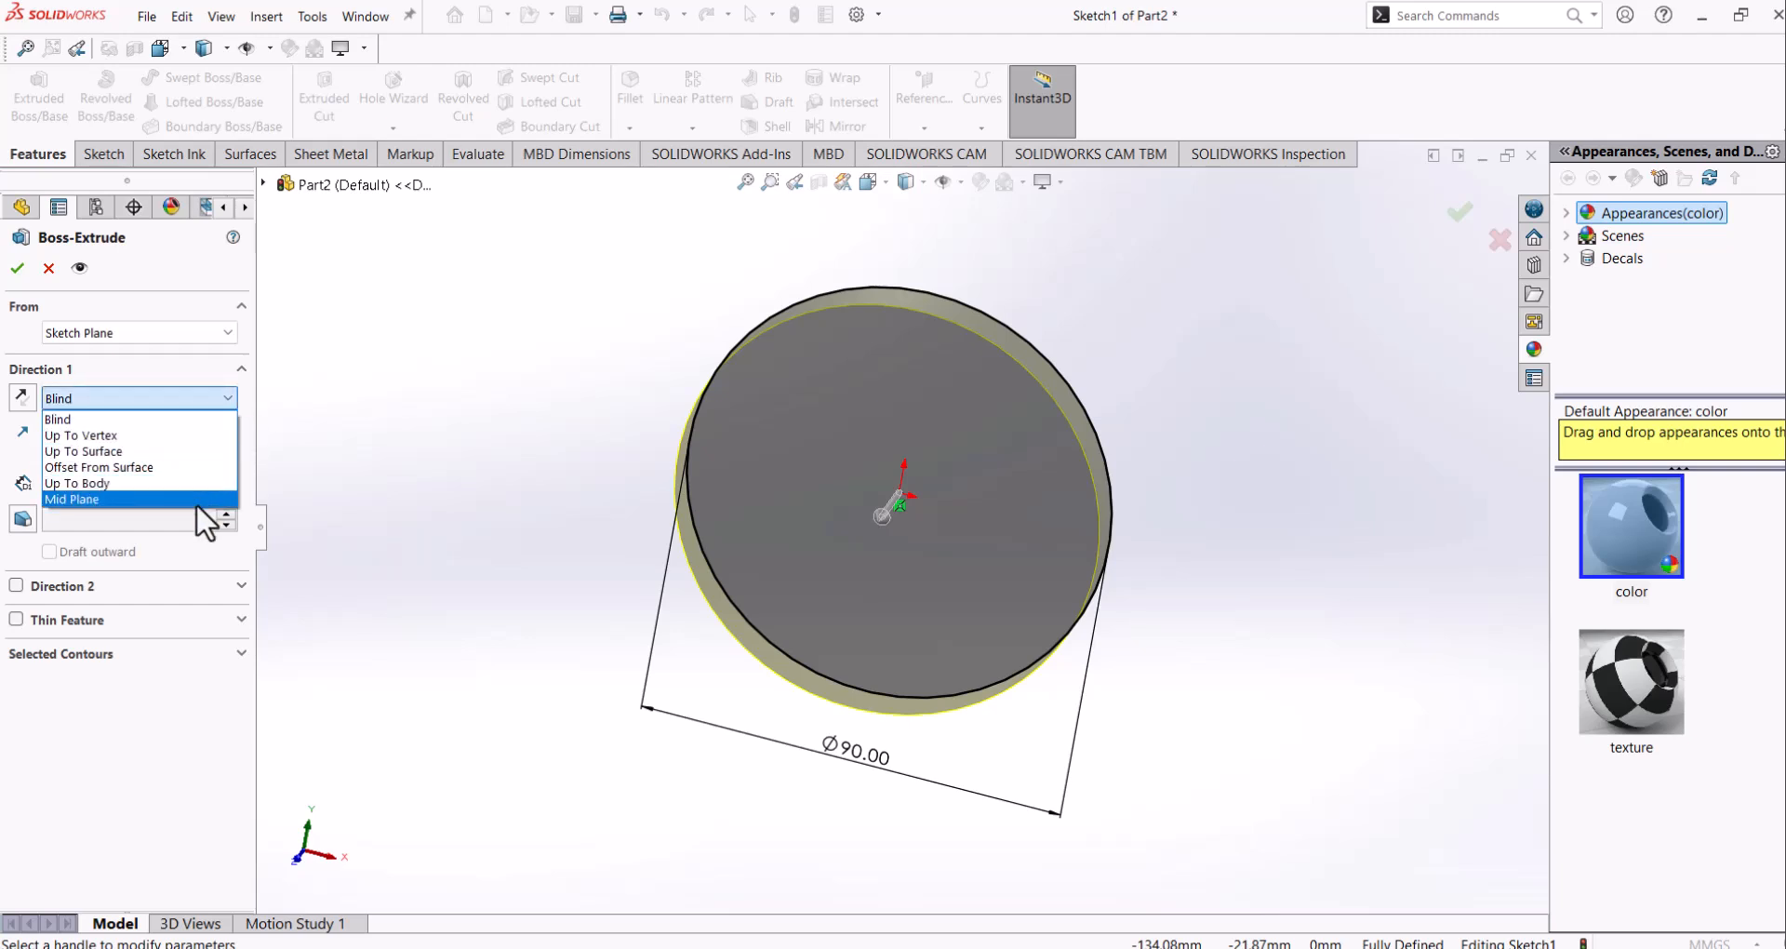
pyautogui.click(196, 499)
pyautogui.moveTo(692, 551); pyautogui.dragTo(558, 530, button='middle')
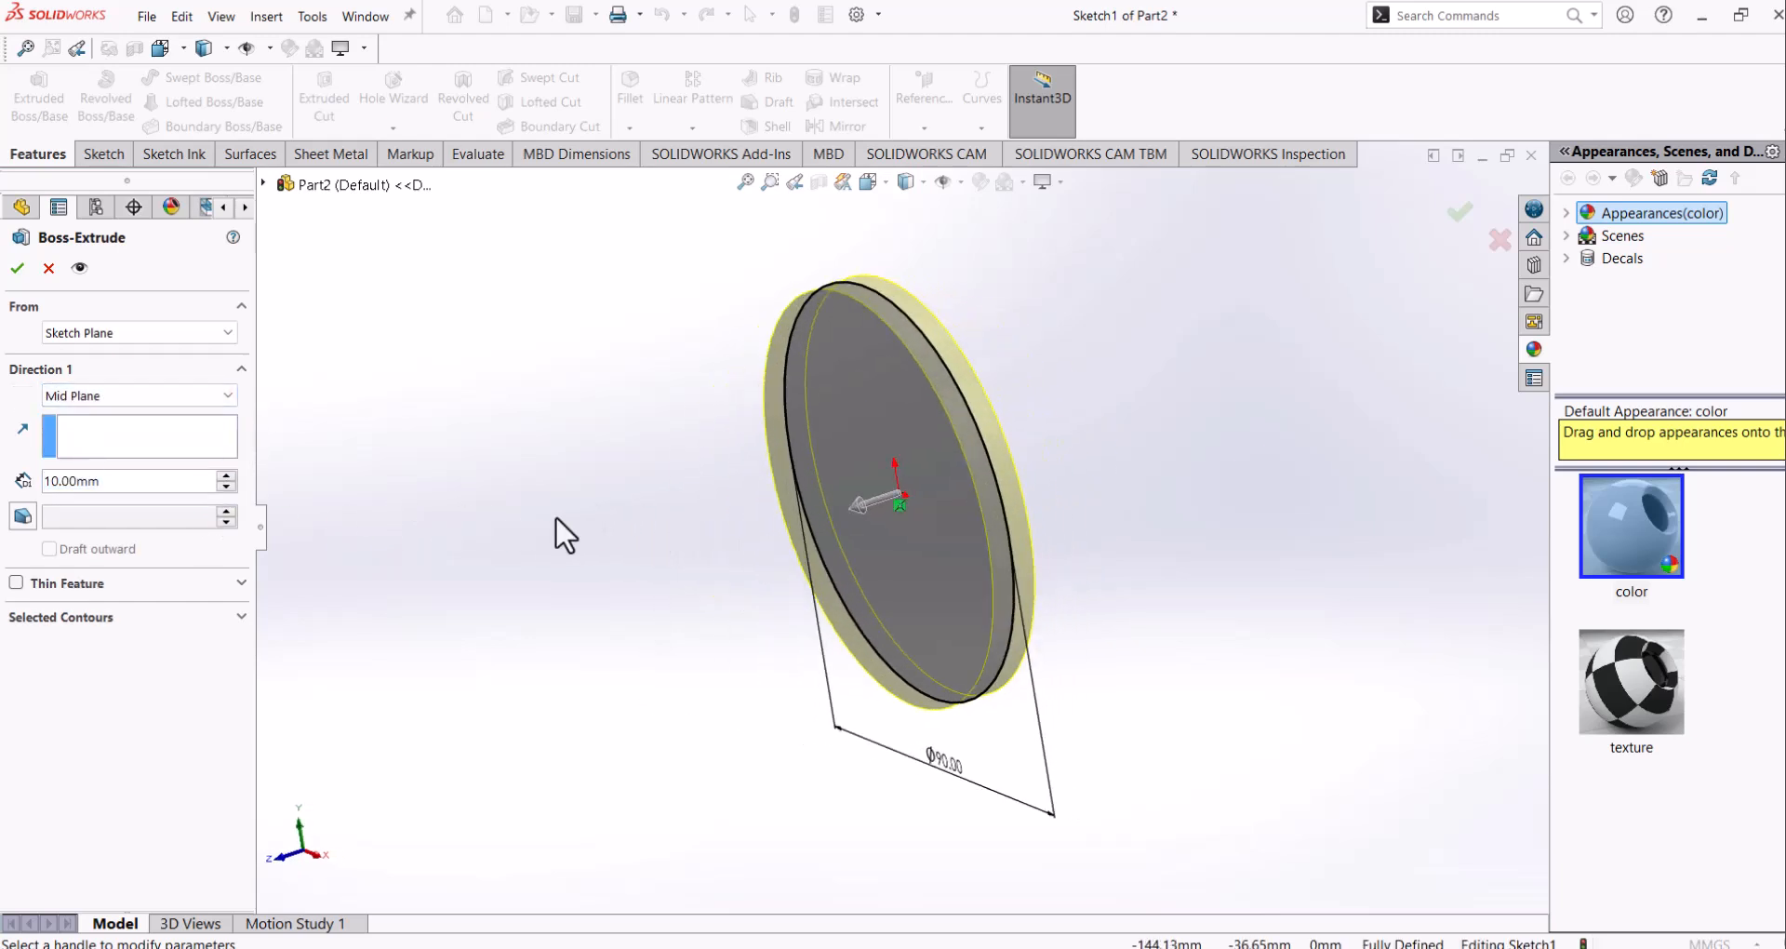
pyautogui.doubleClick(154, 481)
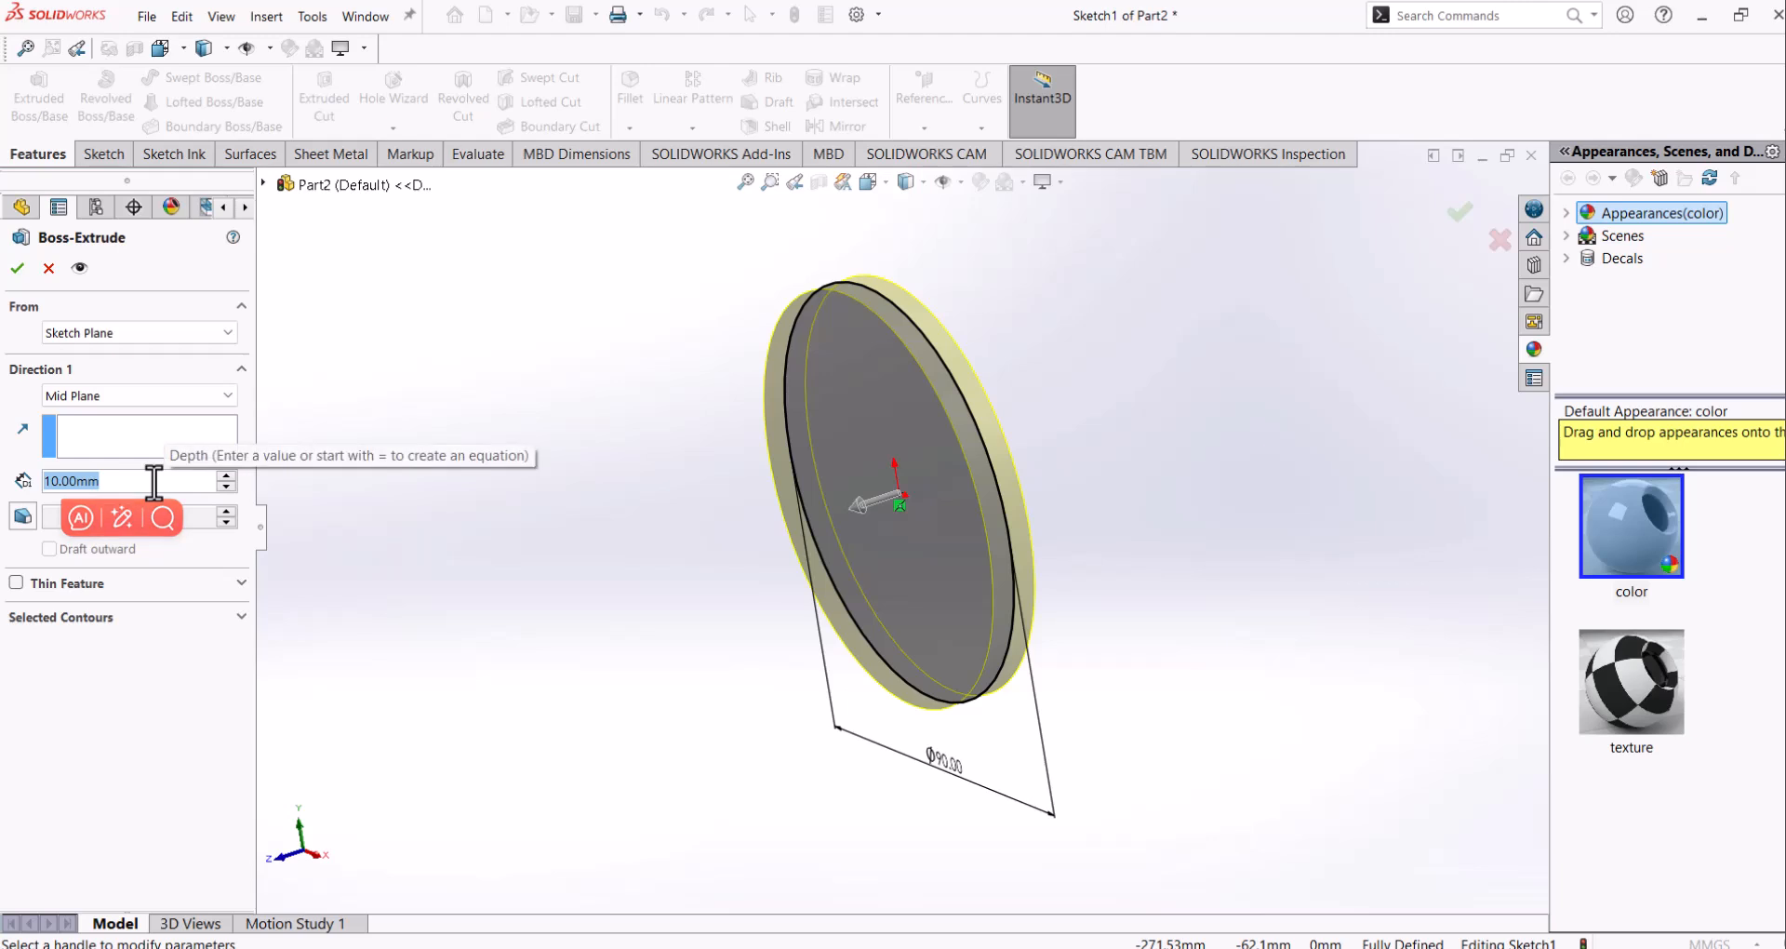
pyautogui.write('100')
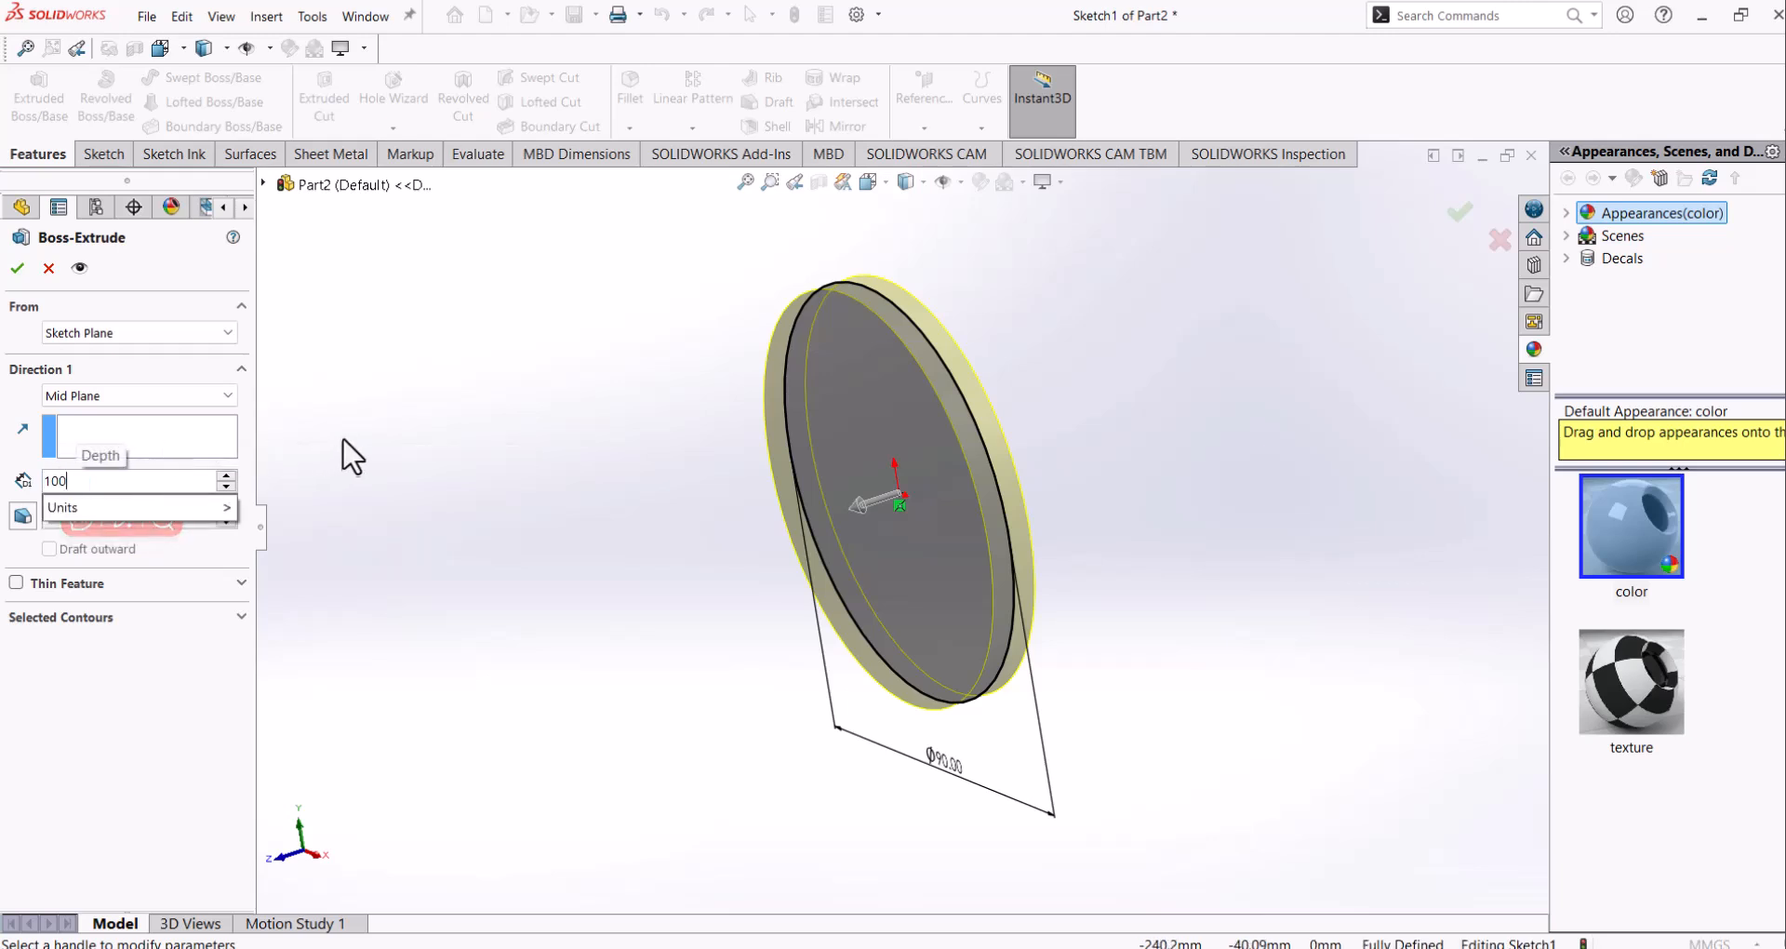
pyautogui.press('Return')
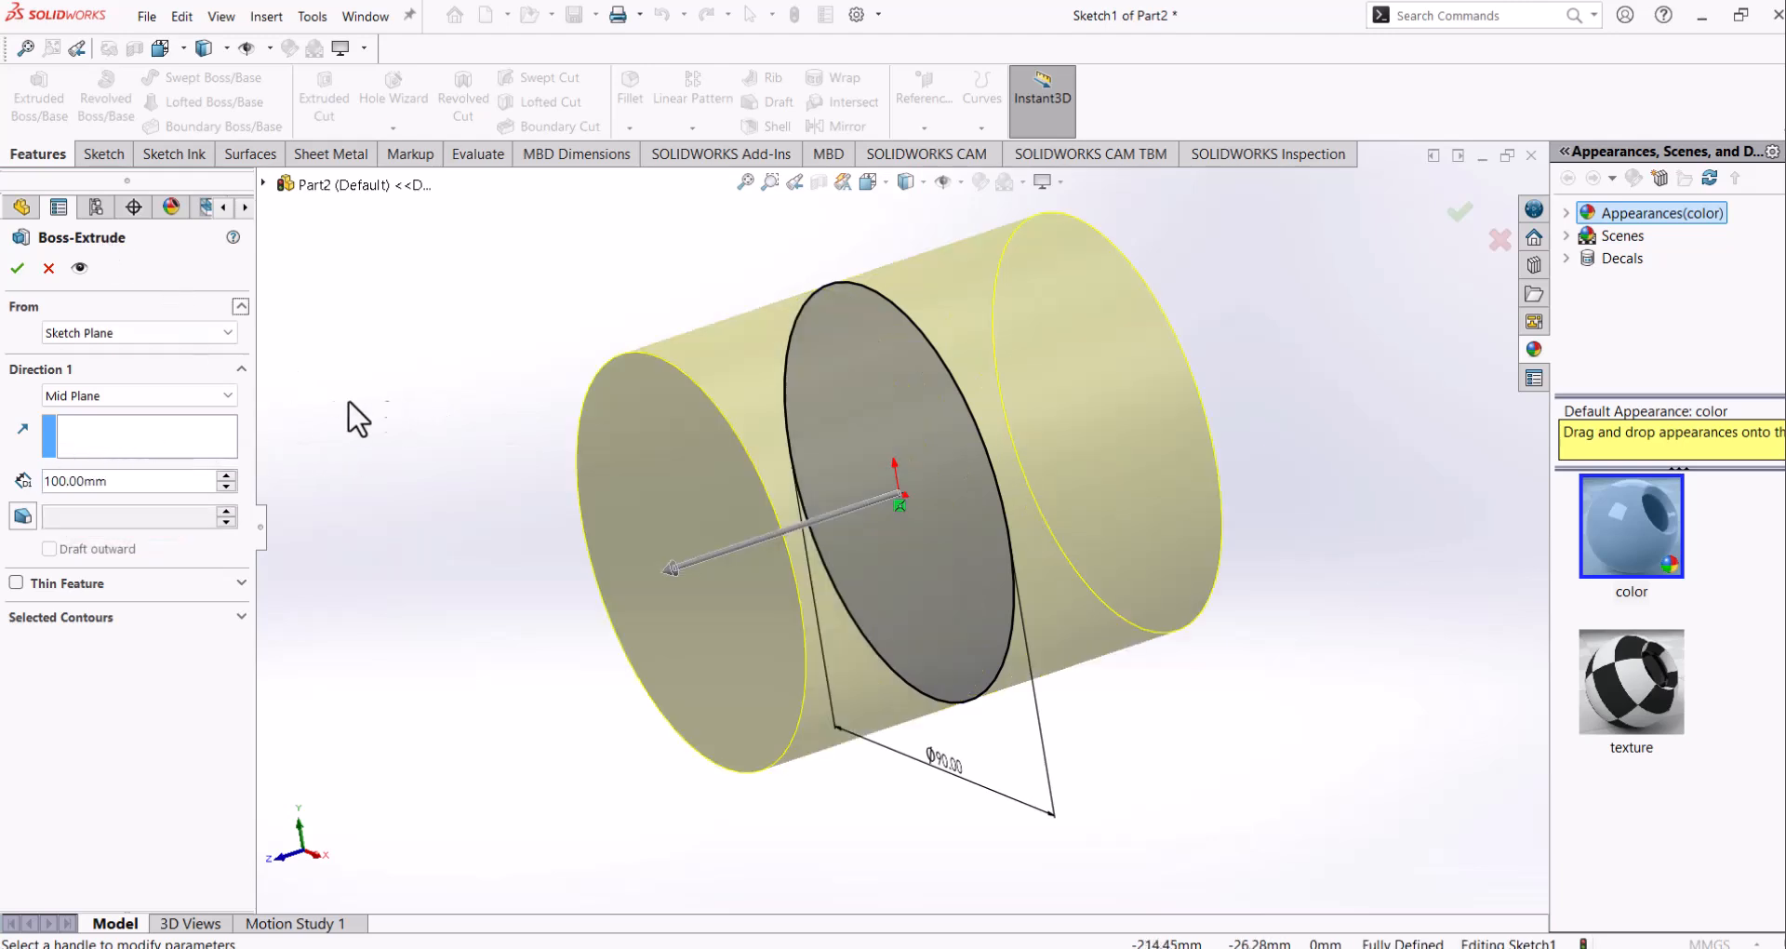
pyautogui.click(17, 268)
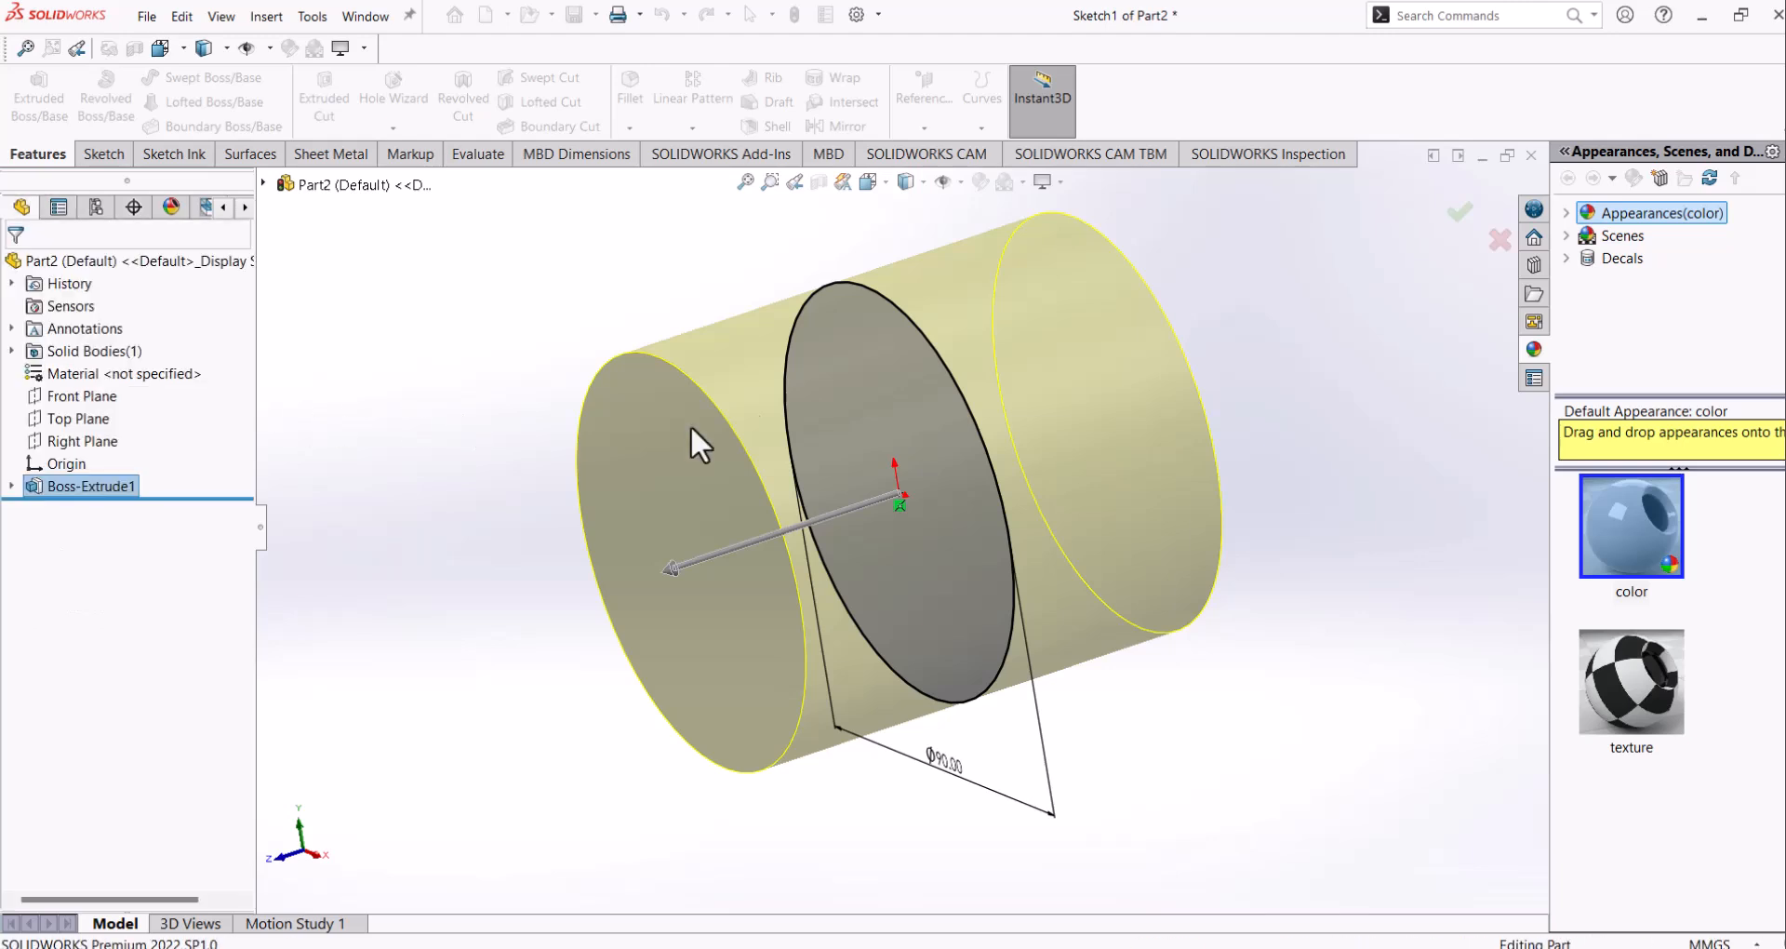
# Step: Start a sketch on the cylinder's end face and draw a circle about 60 mm in diameter centred on the origin
pyautogui.moveTo(543, 554); pyautogui.dragTo(909, 611, button='middle')
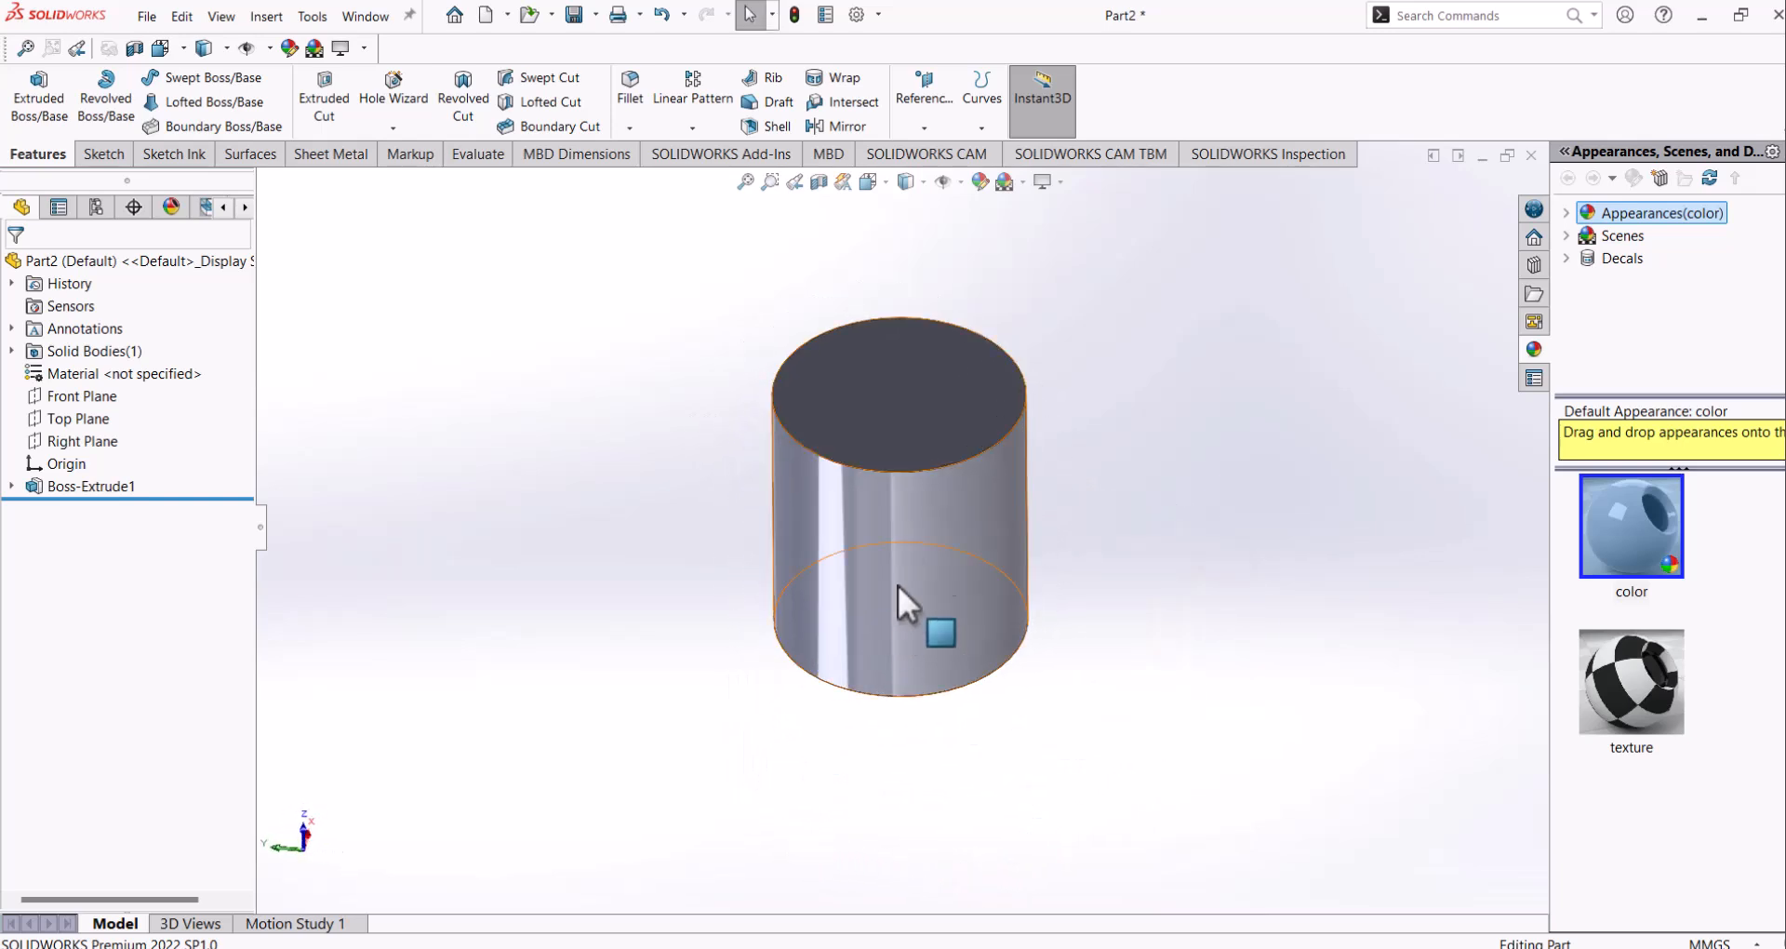
pyautogui.click(916, 383)
pyautogui.click(1000, 335)
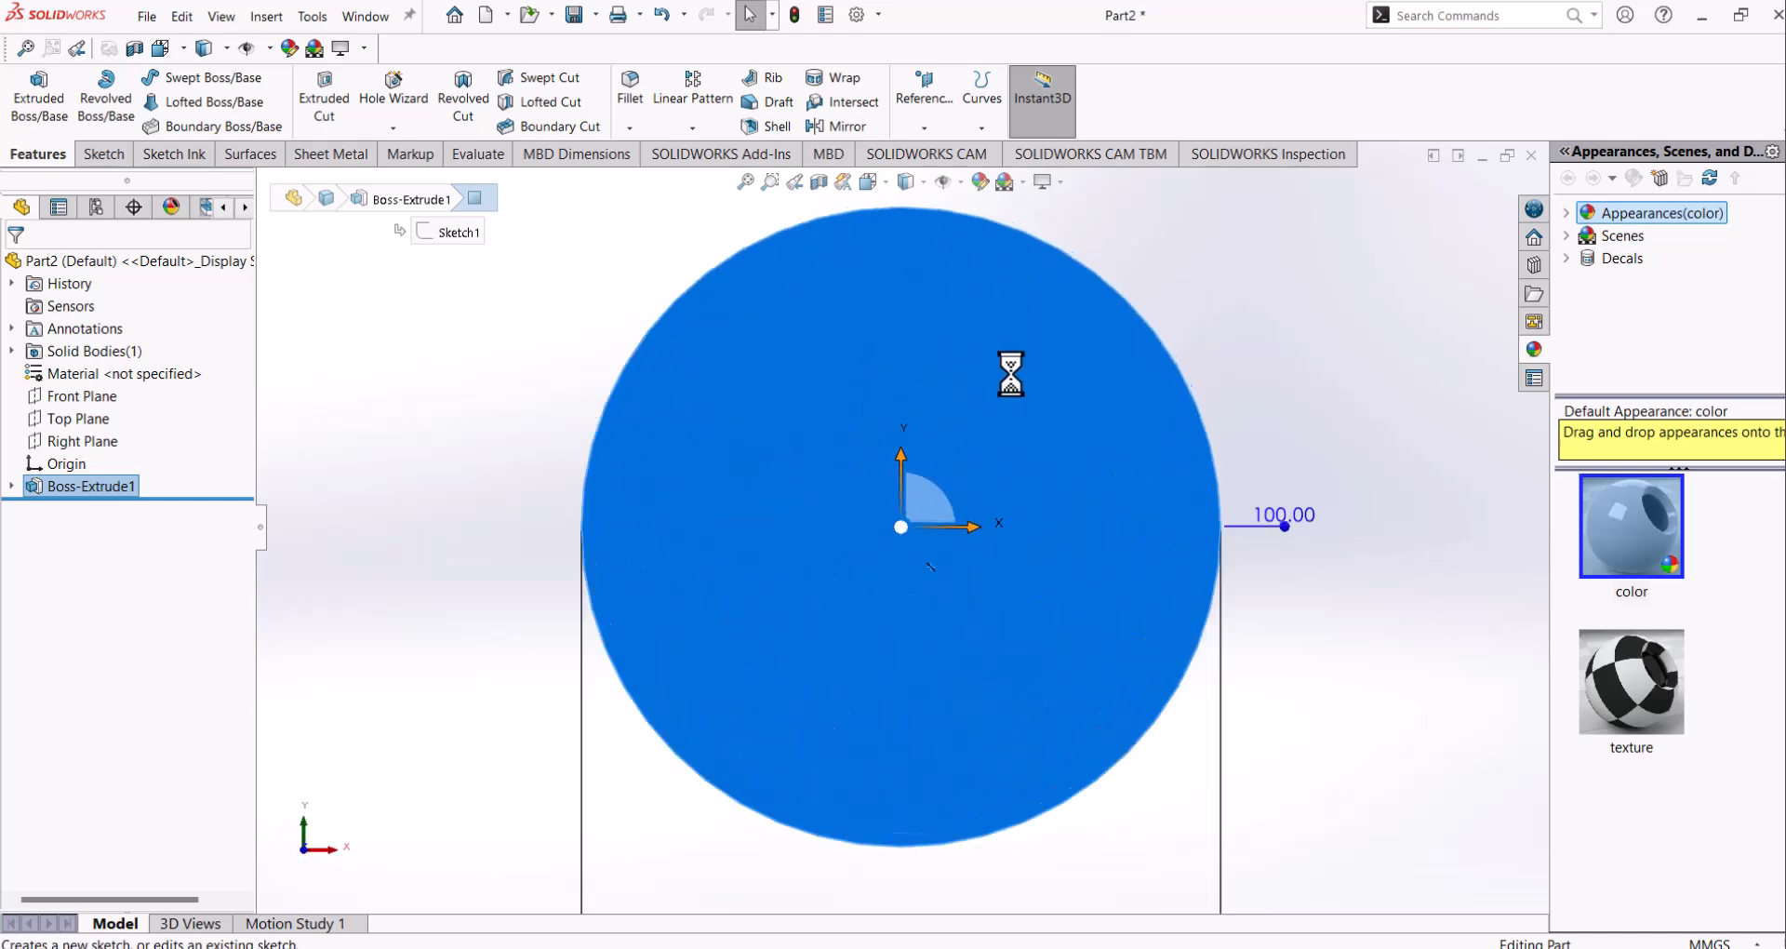
pyautogui.click(214, 77)
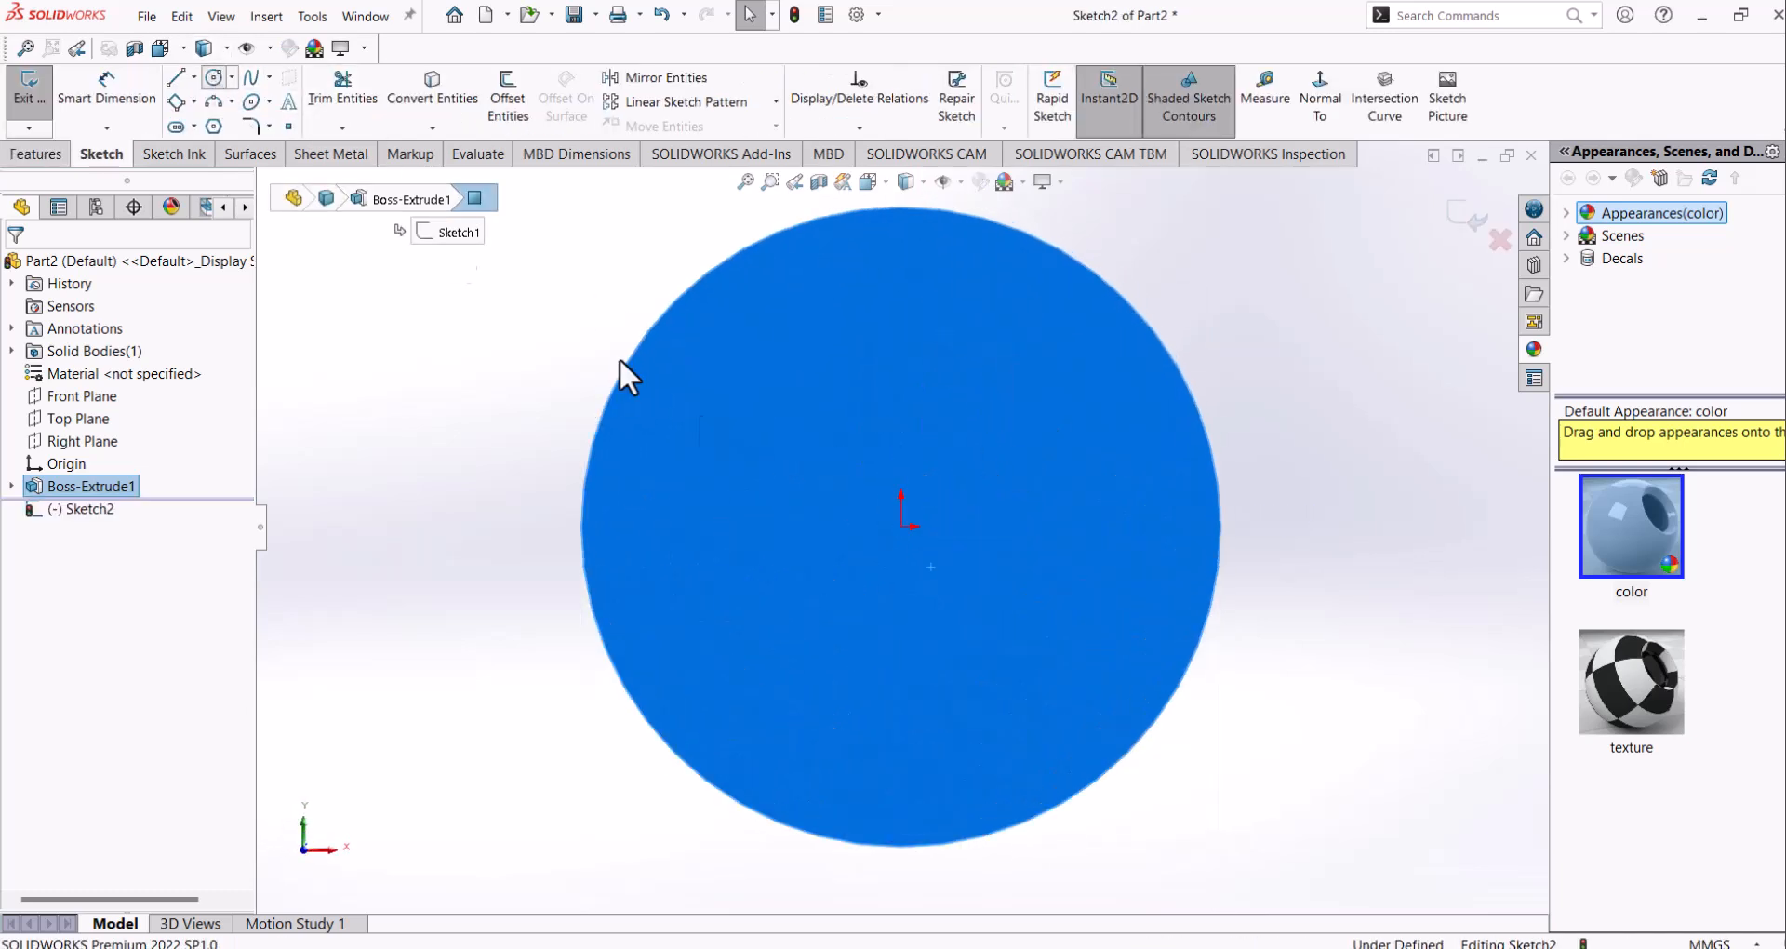
pyautogui.click(901, 527)
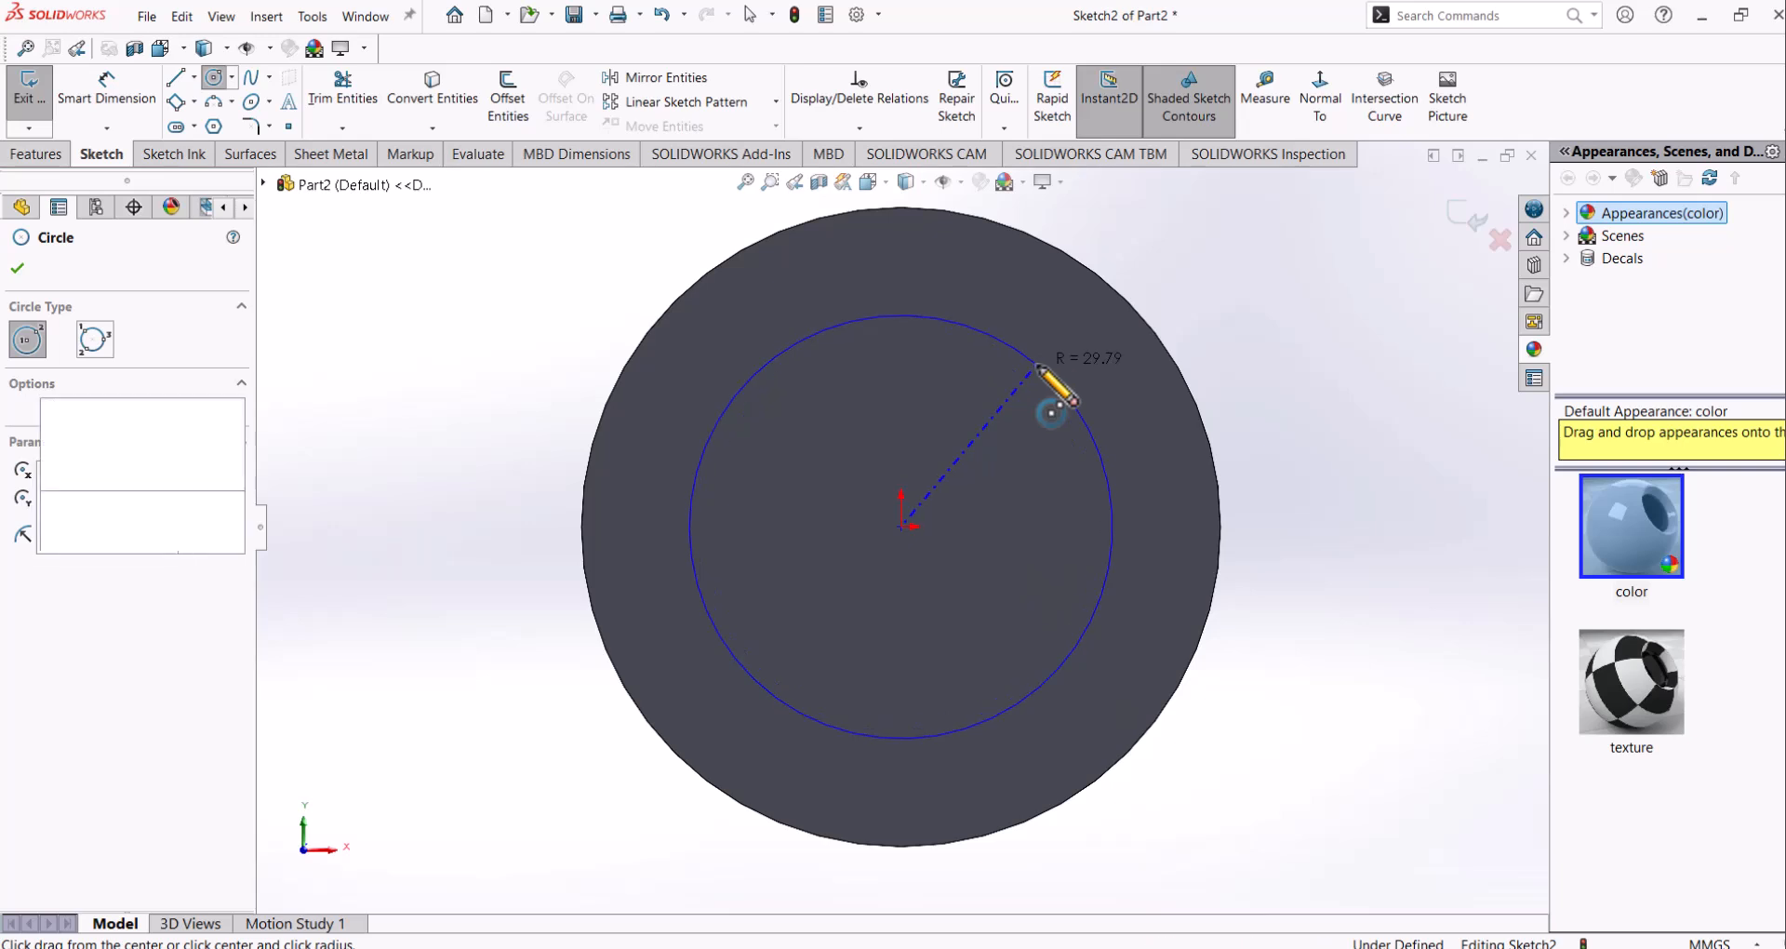
pyautogui.click(1063, 393)
# Step: Dimension the diameter of the circle on the cylinder's end face to 80 mm
pyautogui.click(145, 110)
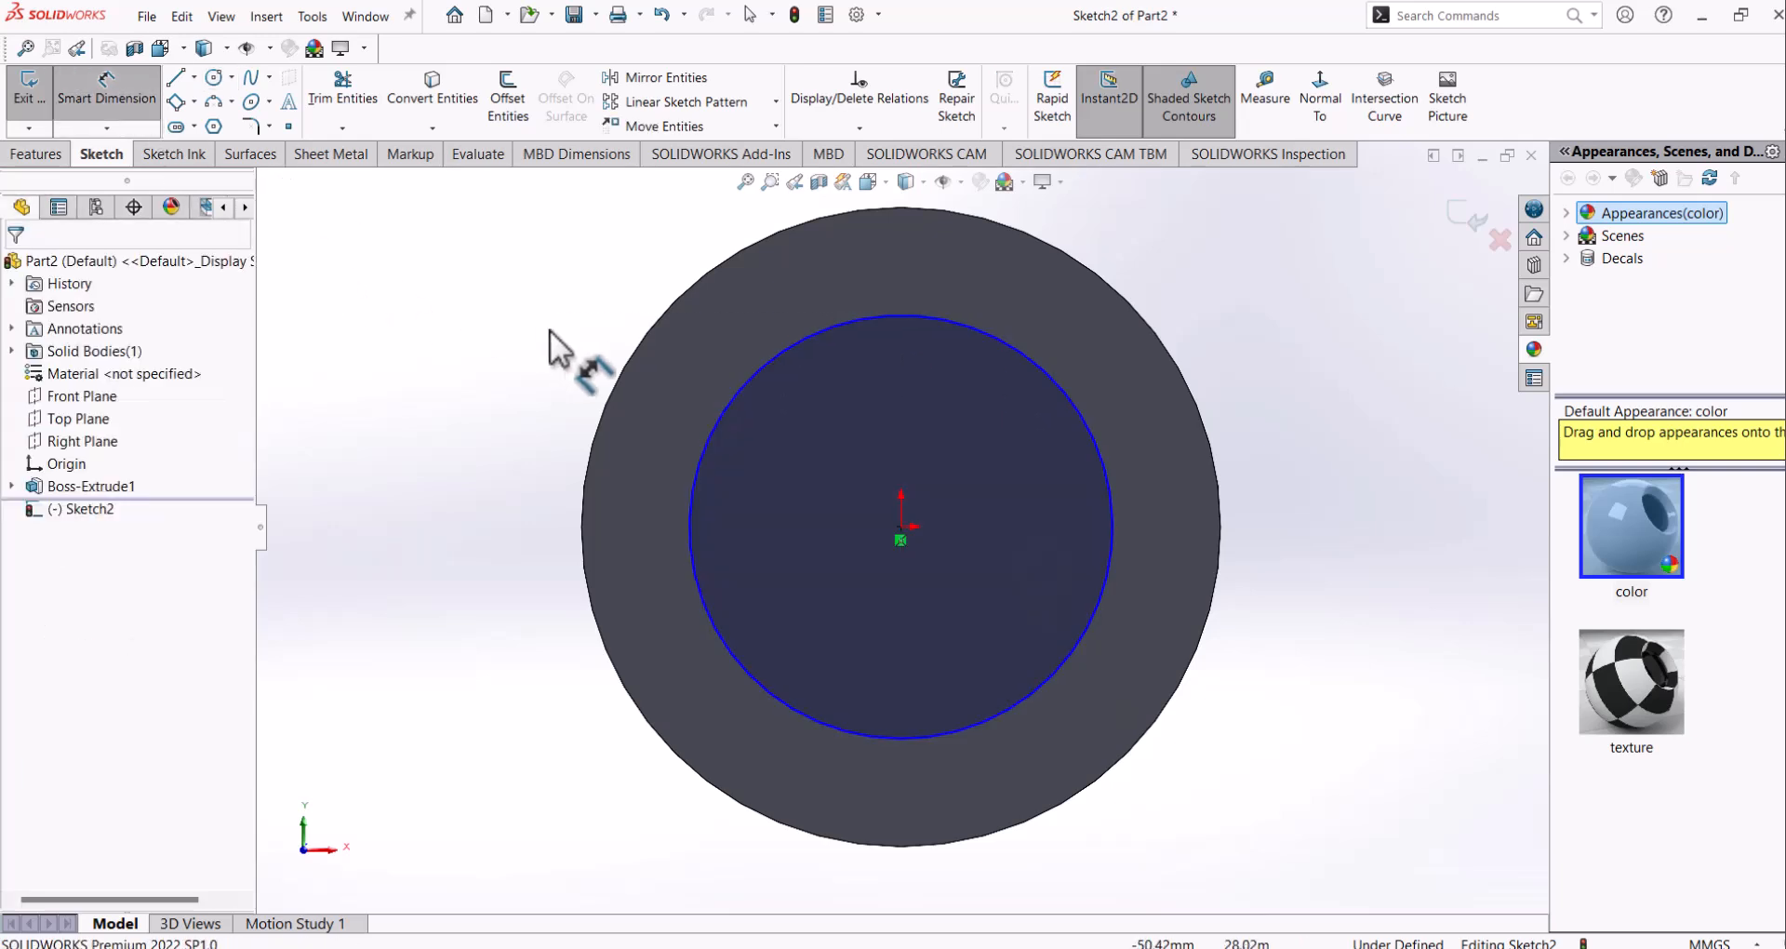
pyautogui.click(730, 403)
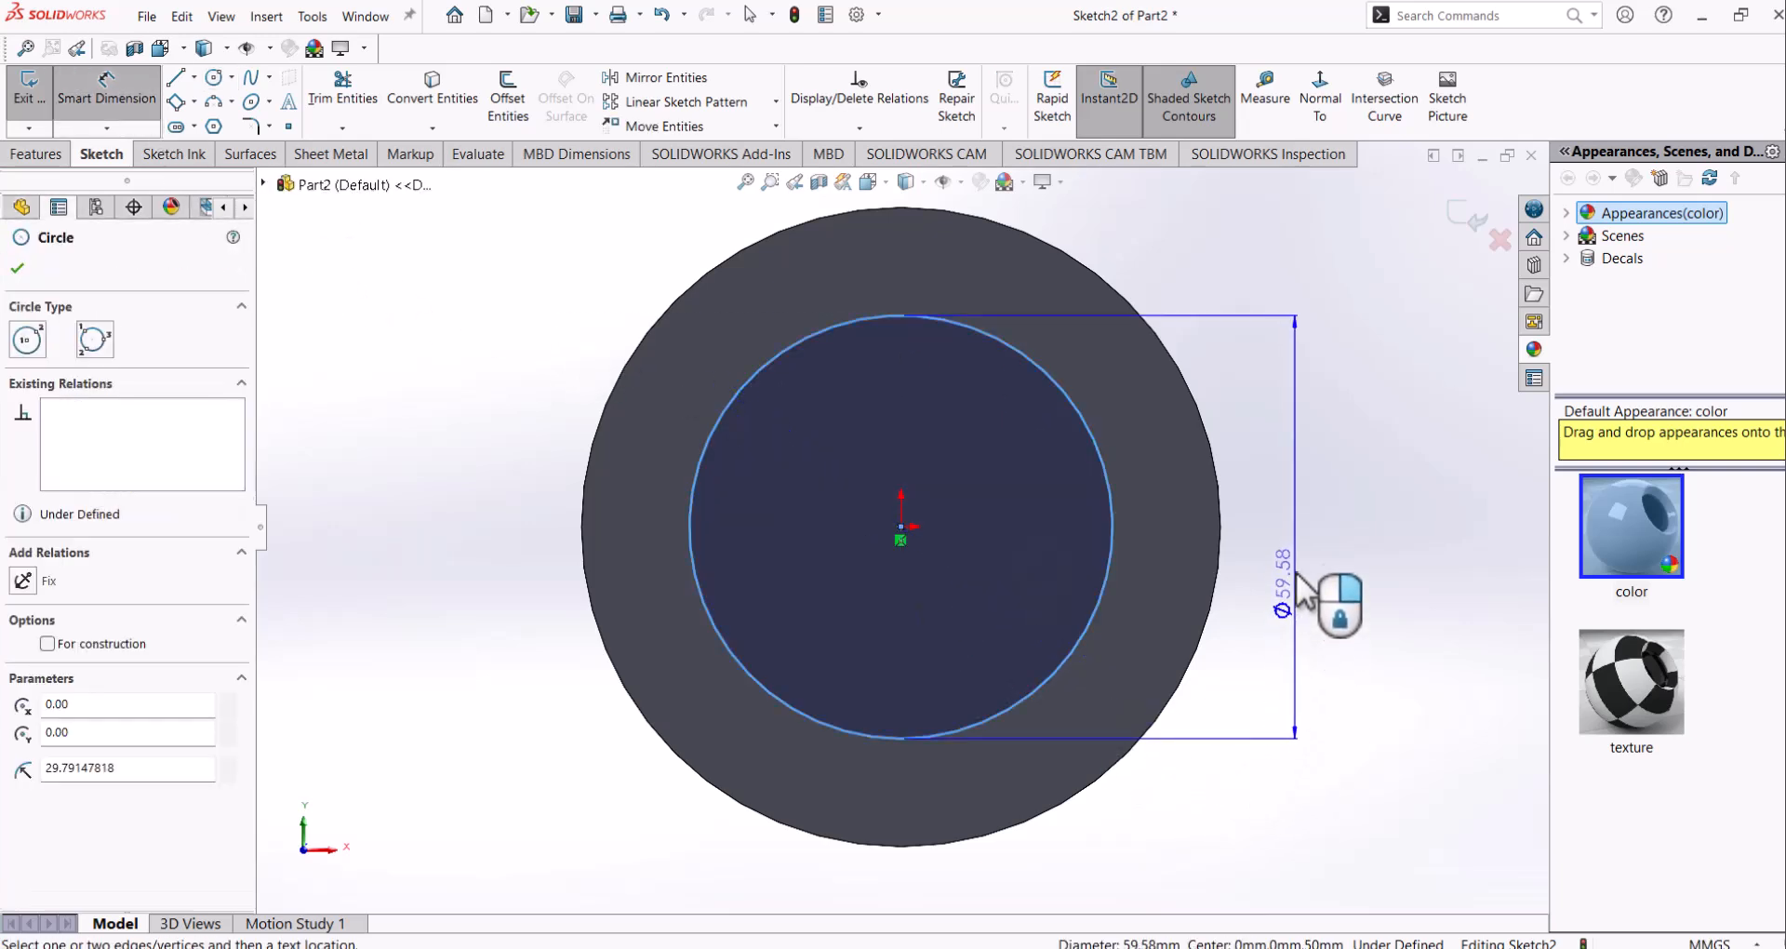
pyautogui.click(1335, 556)
pyautogui.write('60')
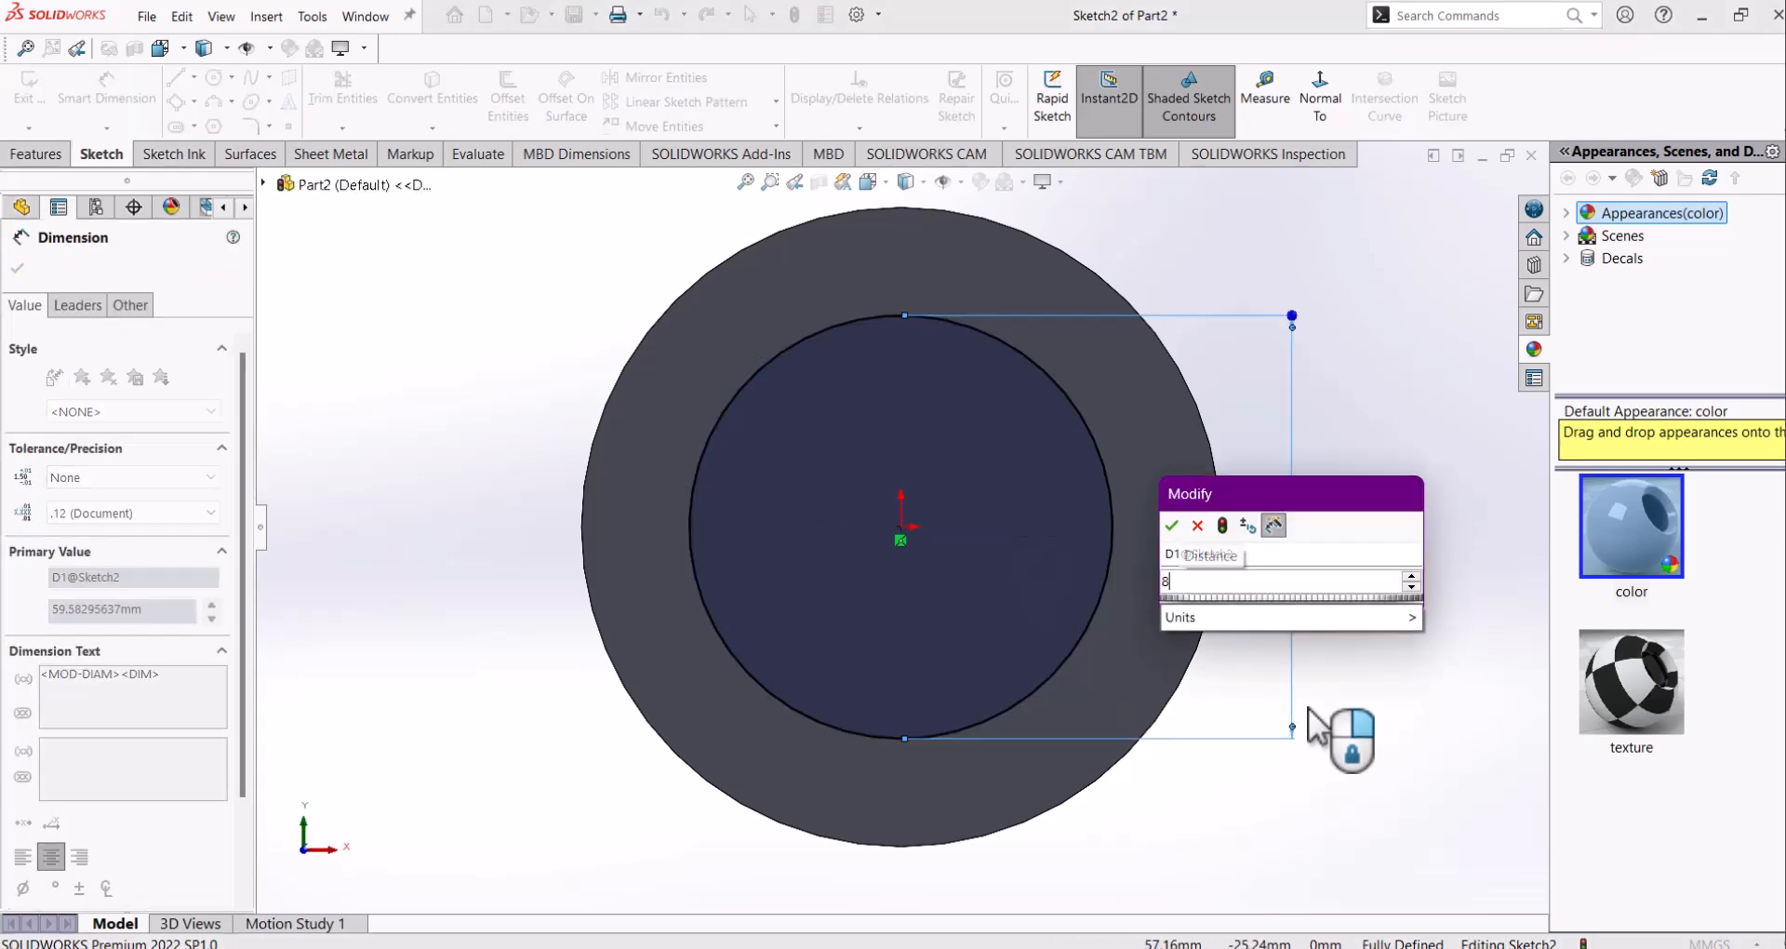
pyautogui.press('Return')
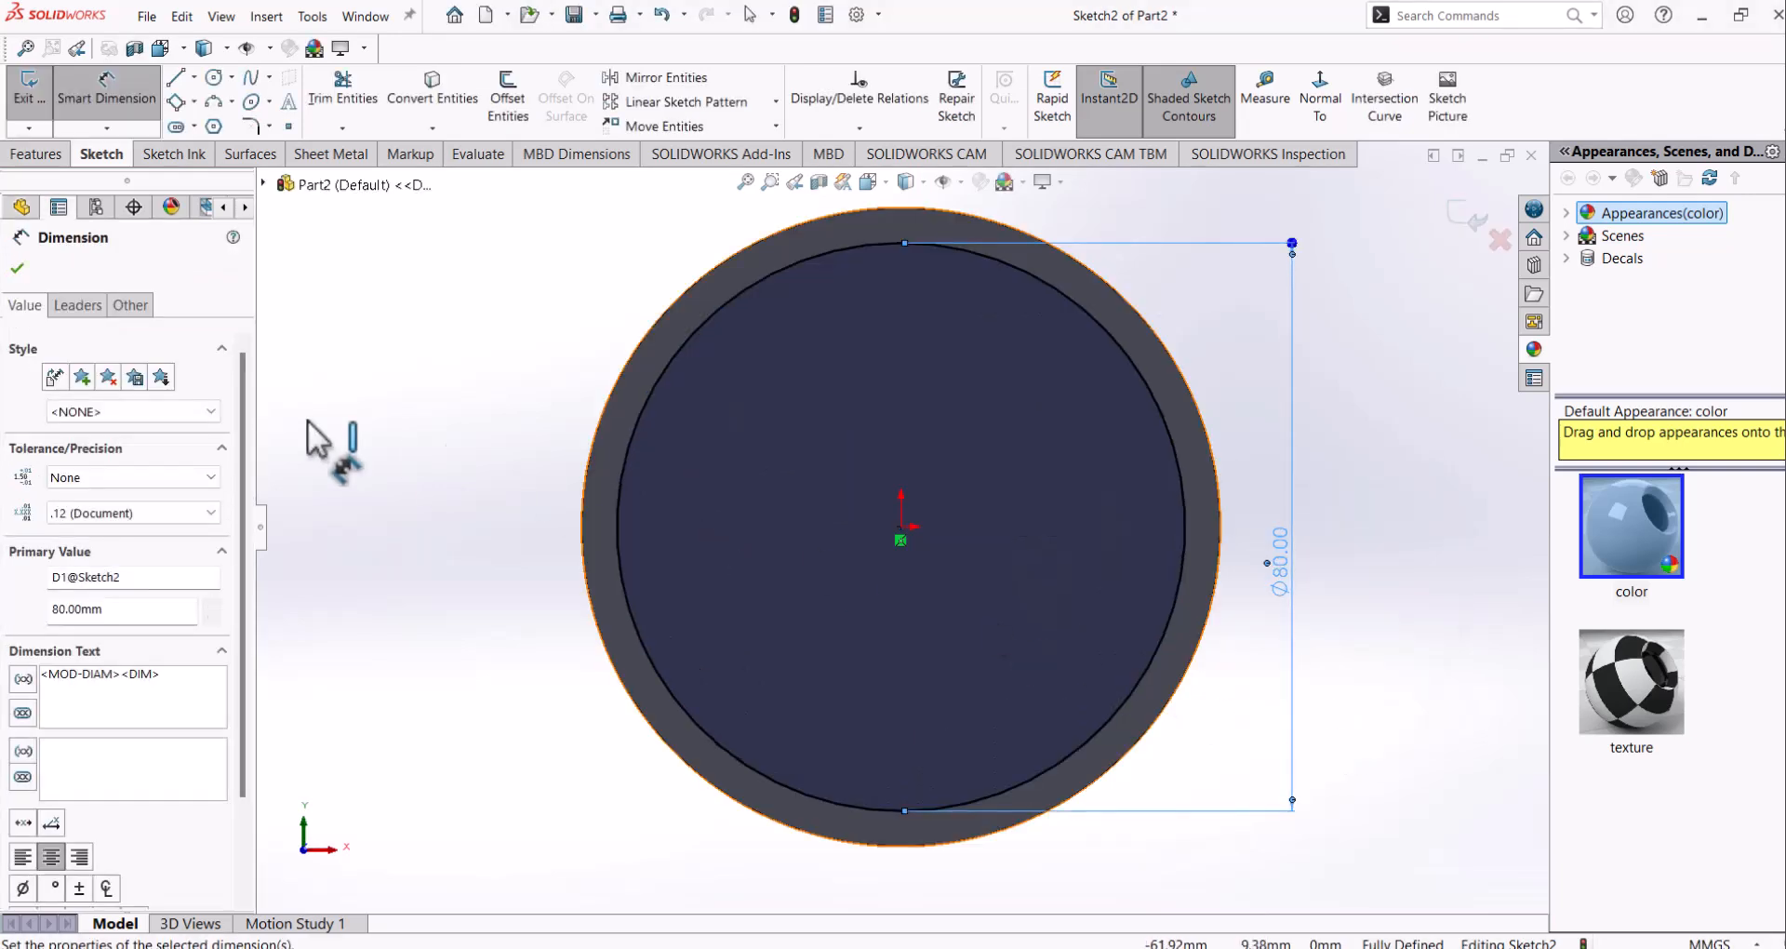
pyautogui.click(17, 268)
# Step: Extrude the 80 mm circle outward from the end face as a boss 2 mm deep, using the Blind end condition
pyautogui.click(36, 153)
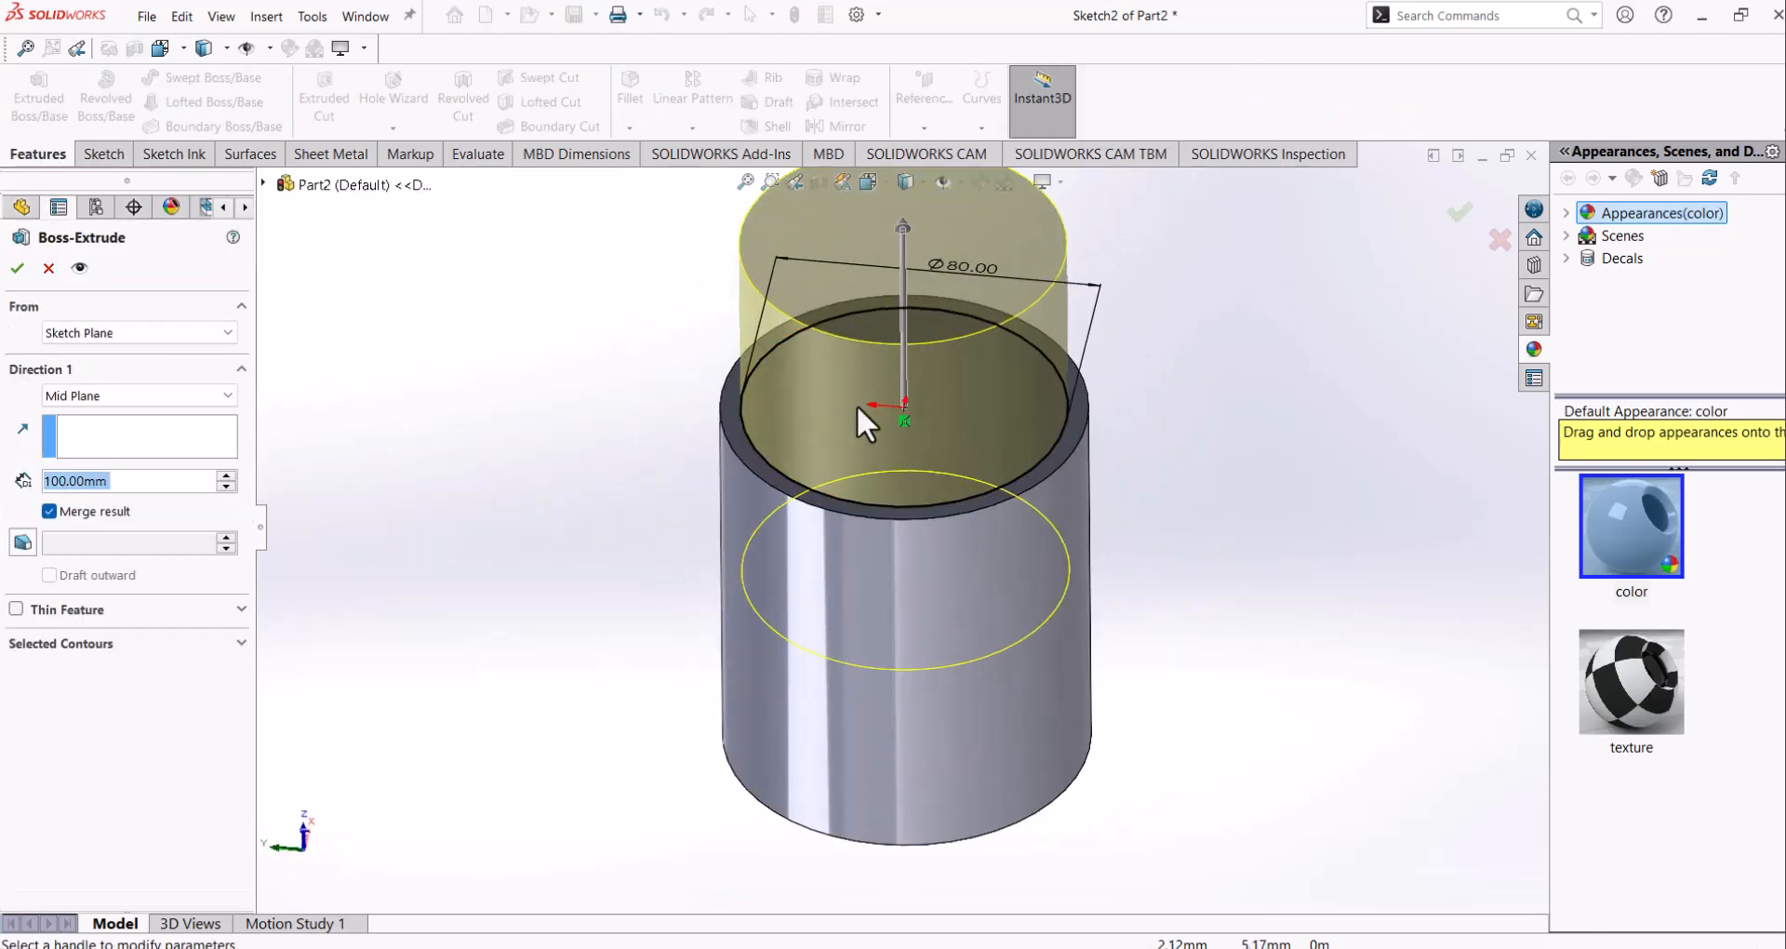
pyautogui.click(147, 398)
pyautogui.click(150, 417)
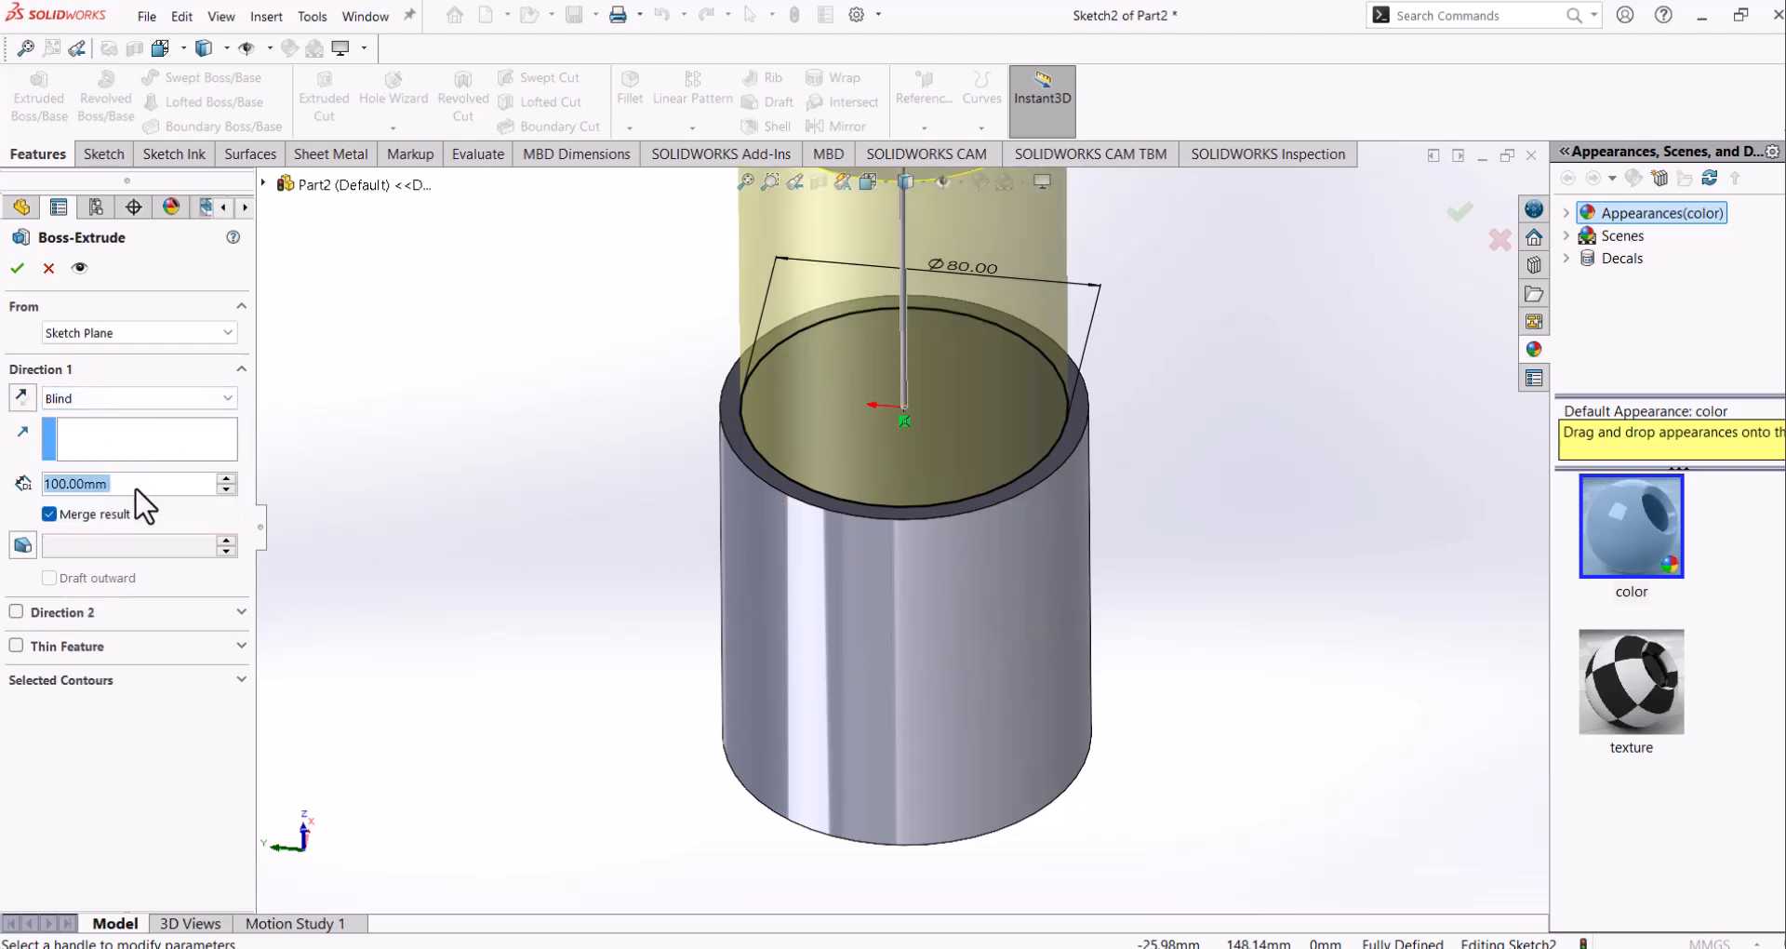
pyautogui.write('2')
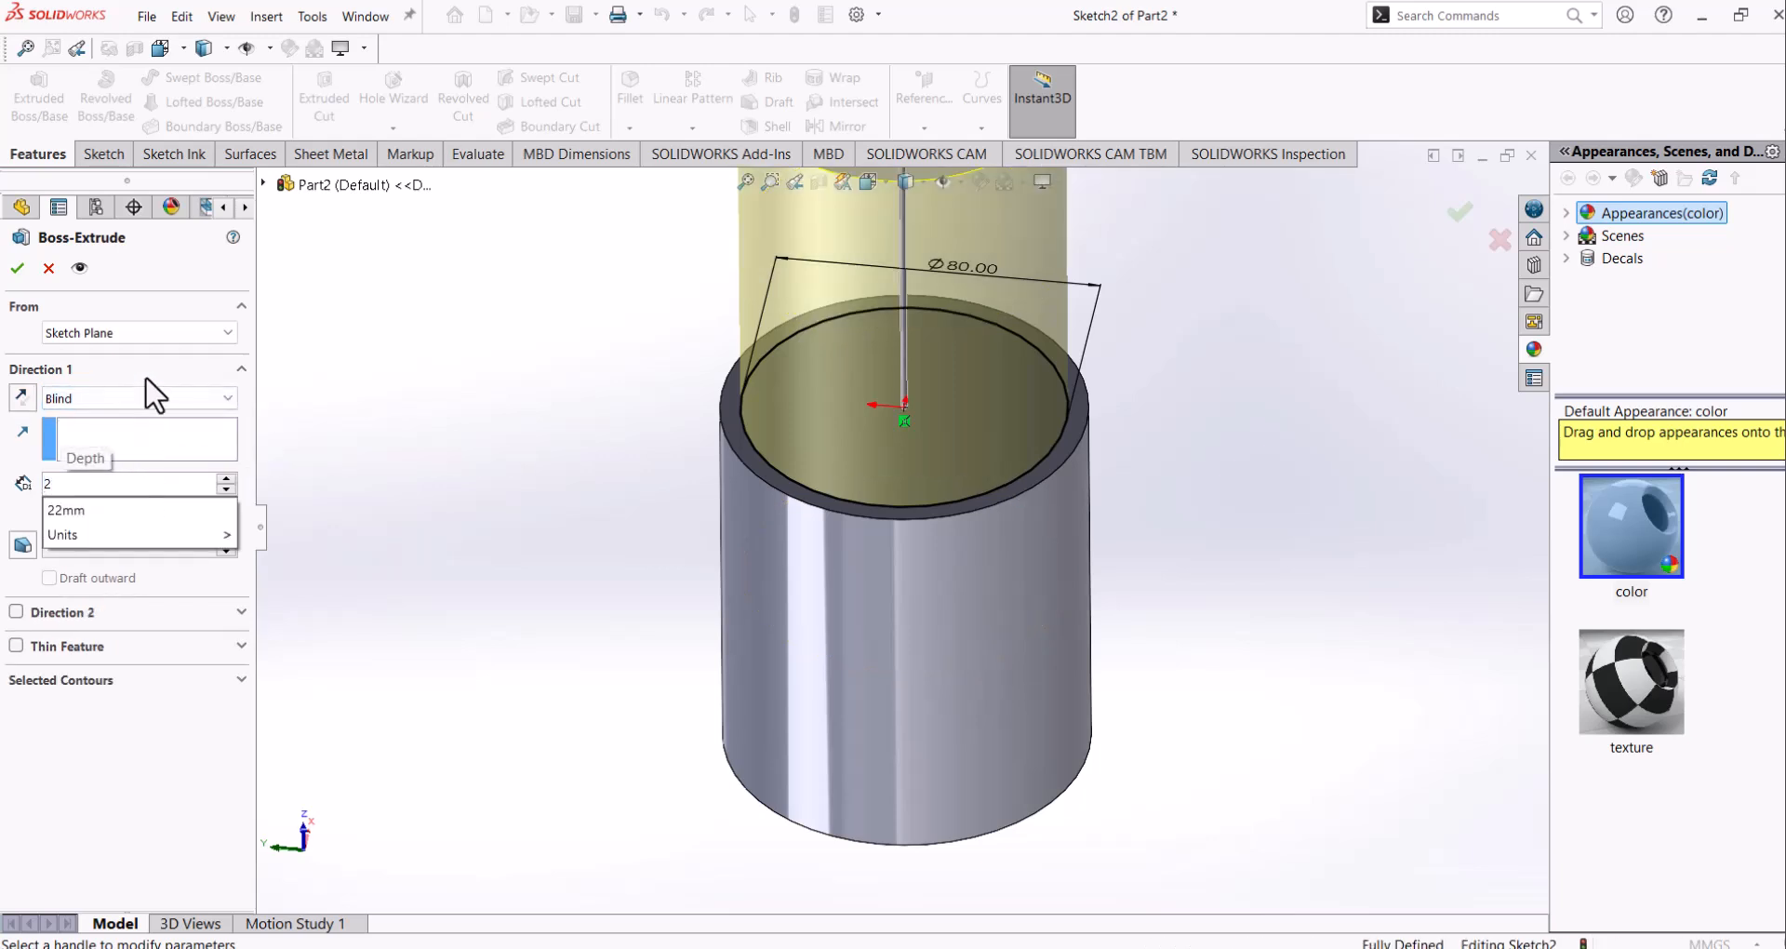
pyautogui.click(158, 305)
pyautogui.scroll(-2, 860, 455)
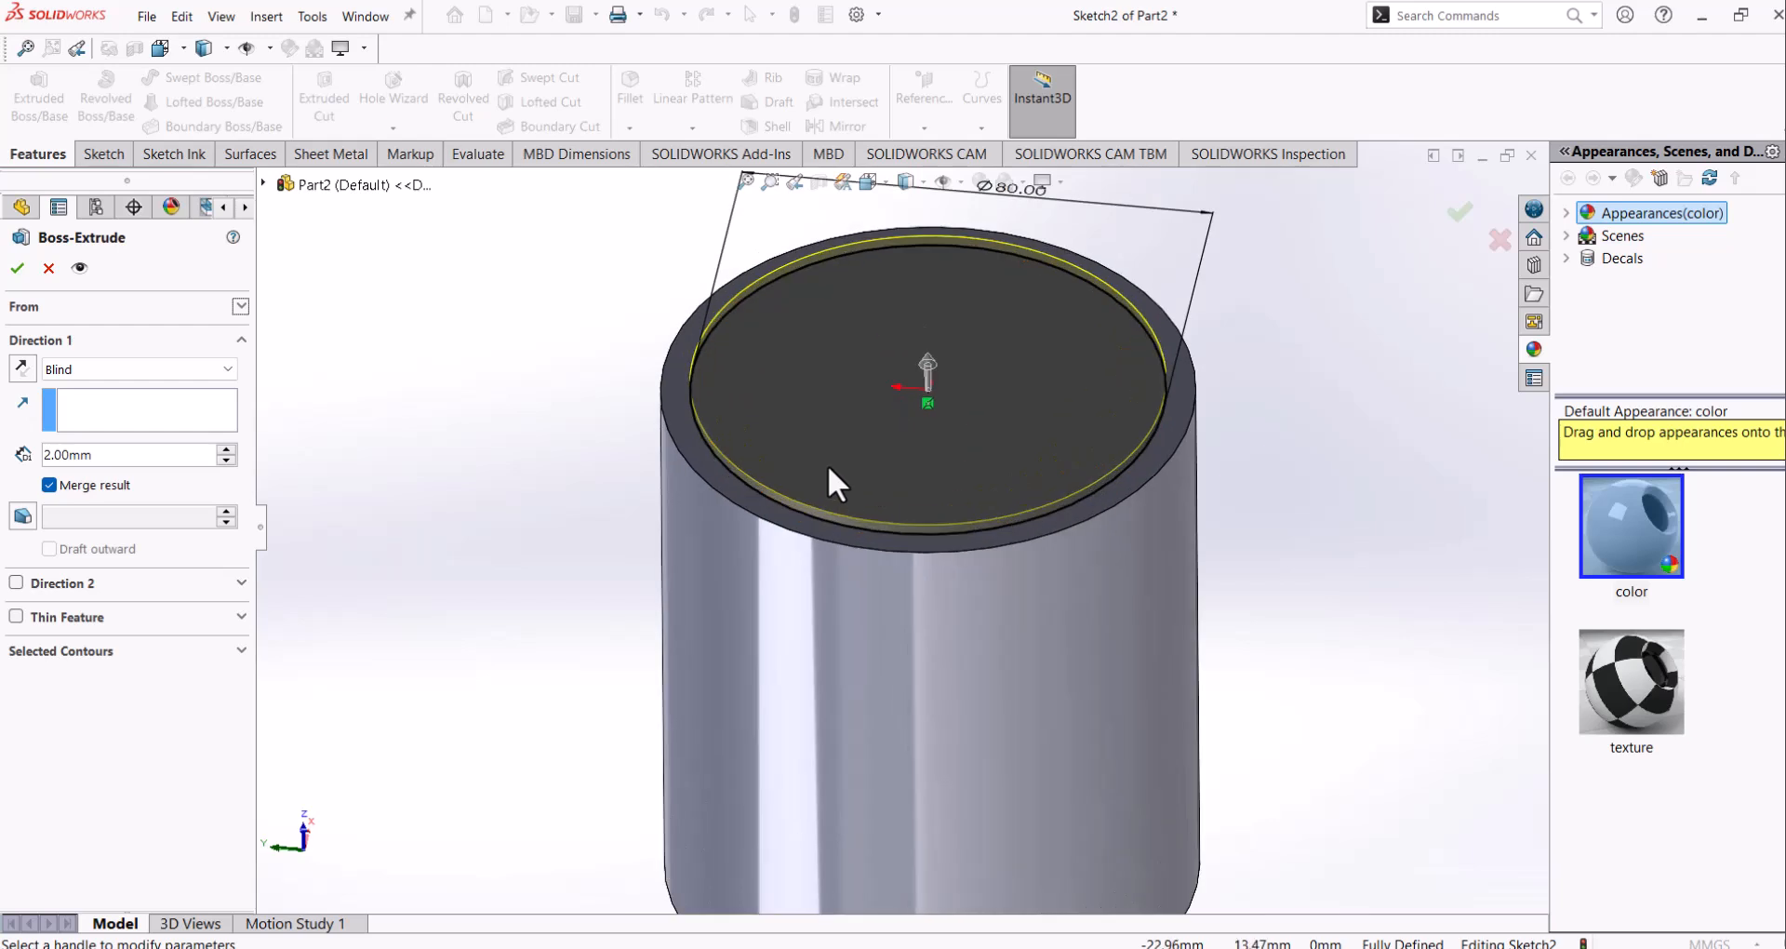
pyautogui.scroll(-4, 1017, 478)
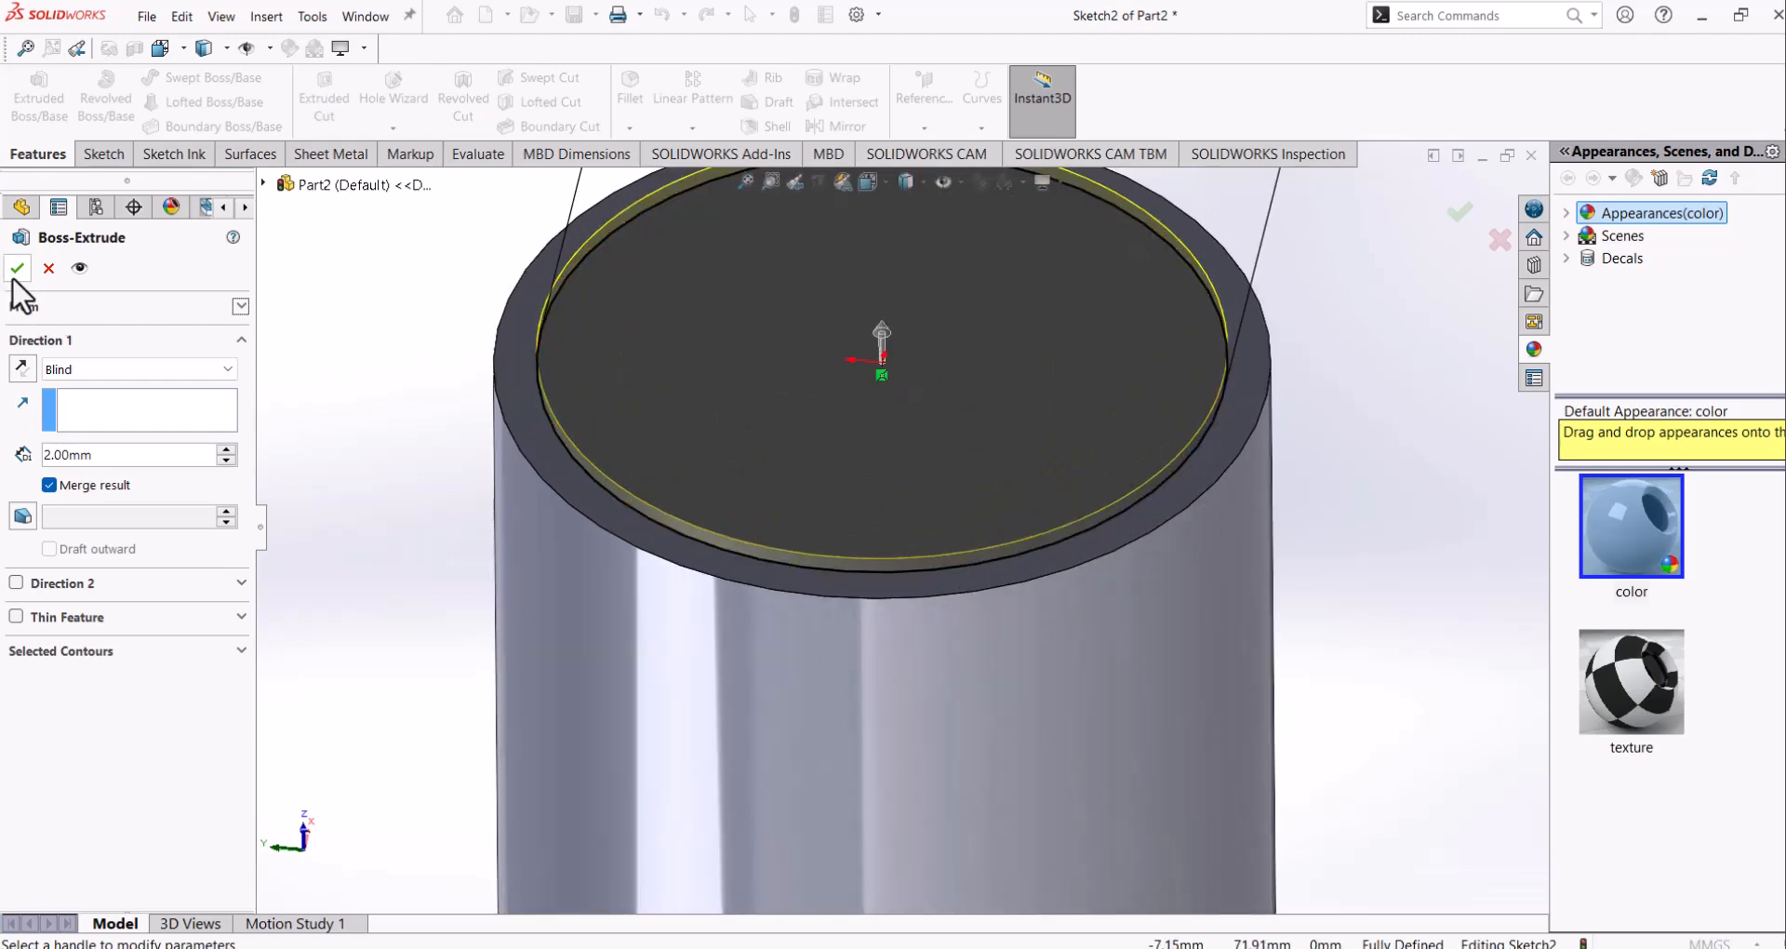
pyautogui.click(16, 268)
pyautogui.scroll(3, 902, 441)
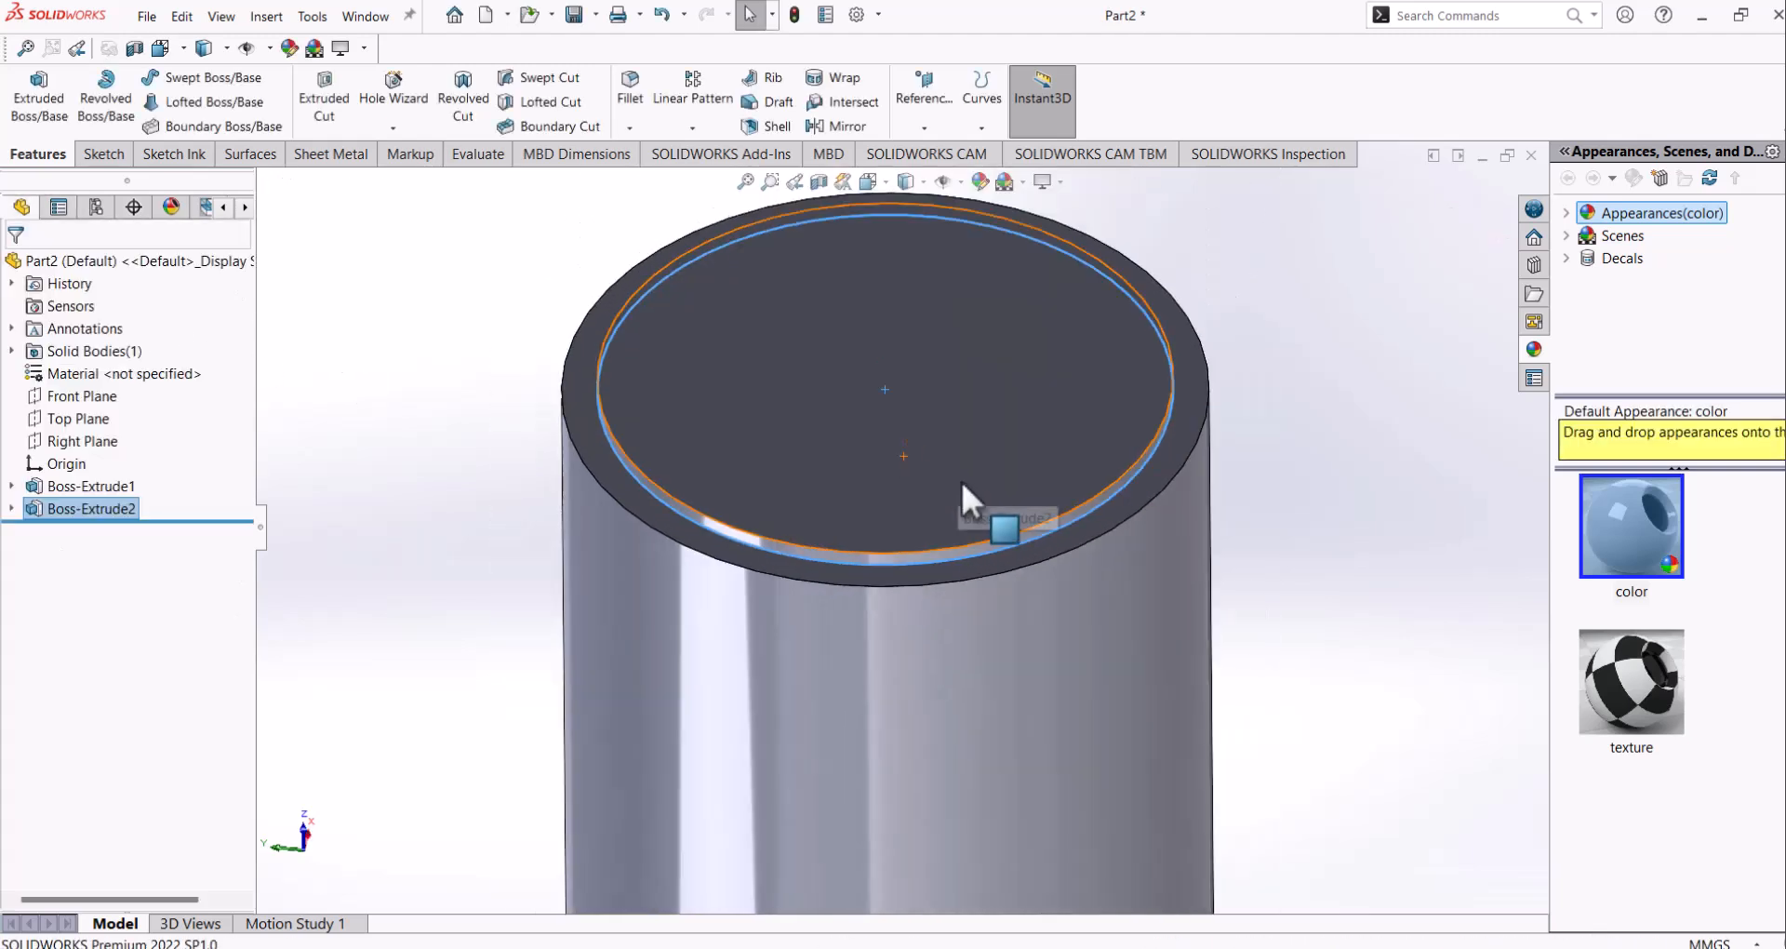
# Step: Examine the end view and section views of the exercise drawing in the browser at 150% zoom, and return to SOLIDWORKS
pyautogui.moveTo(999, 472); pyautogui.dragTo(1046, 684, button='middle')
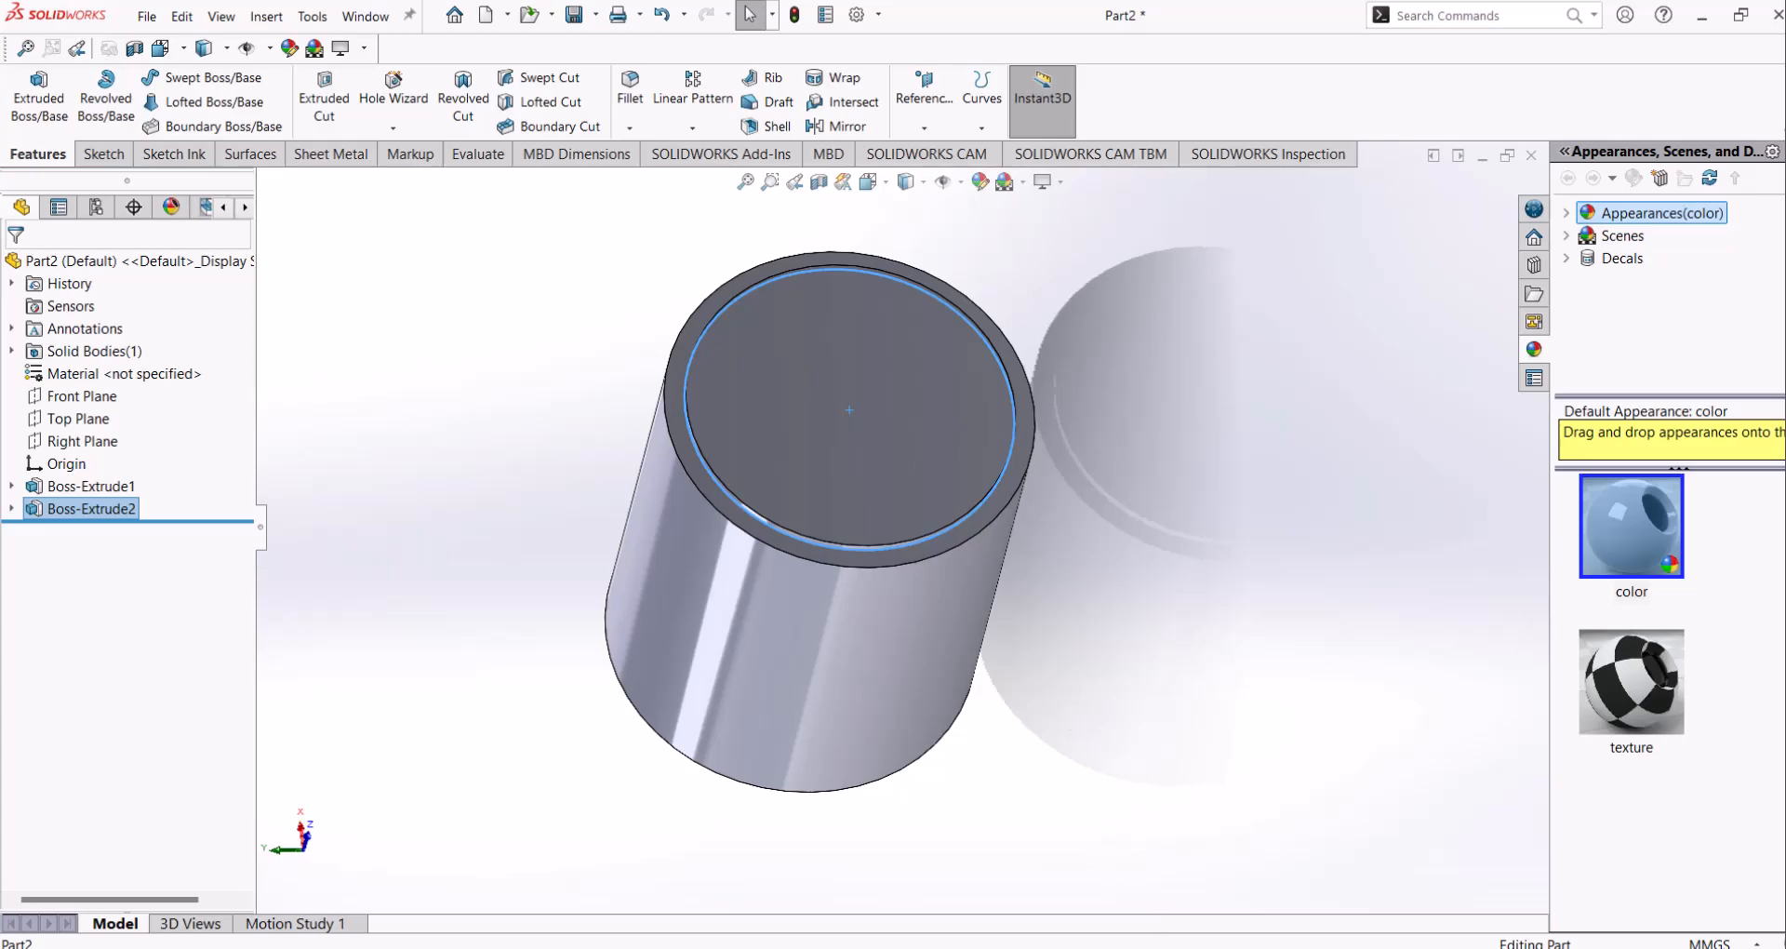
pyautogui.click(1150, 947)
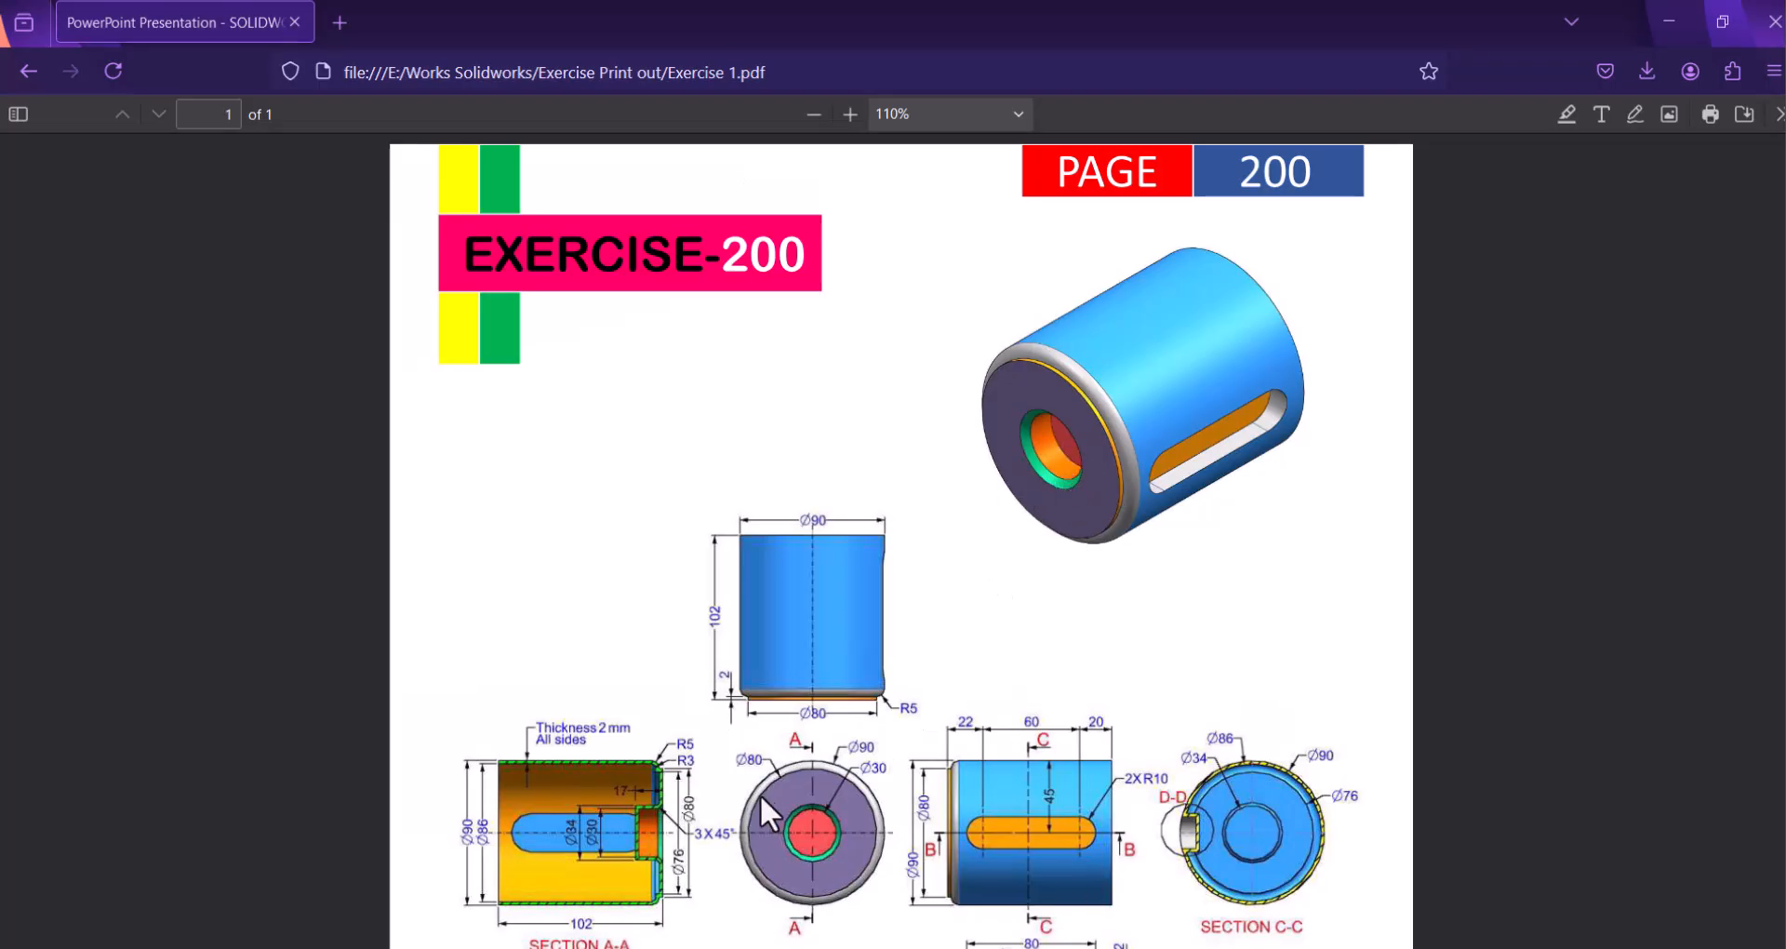
pyautogui.scroll(-3, 845, 818)
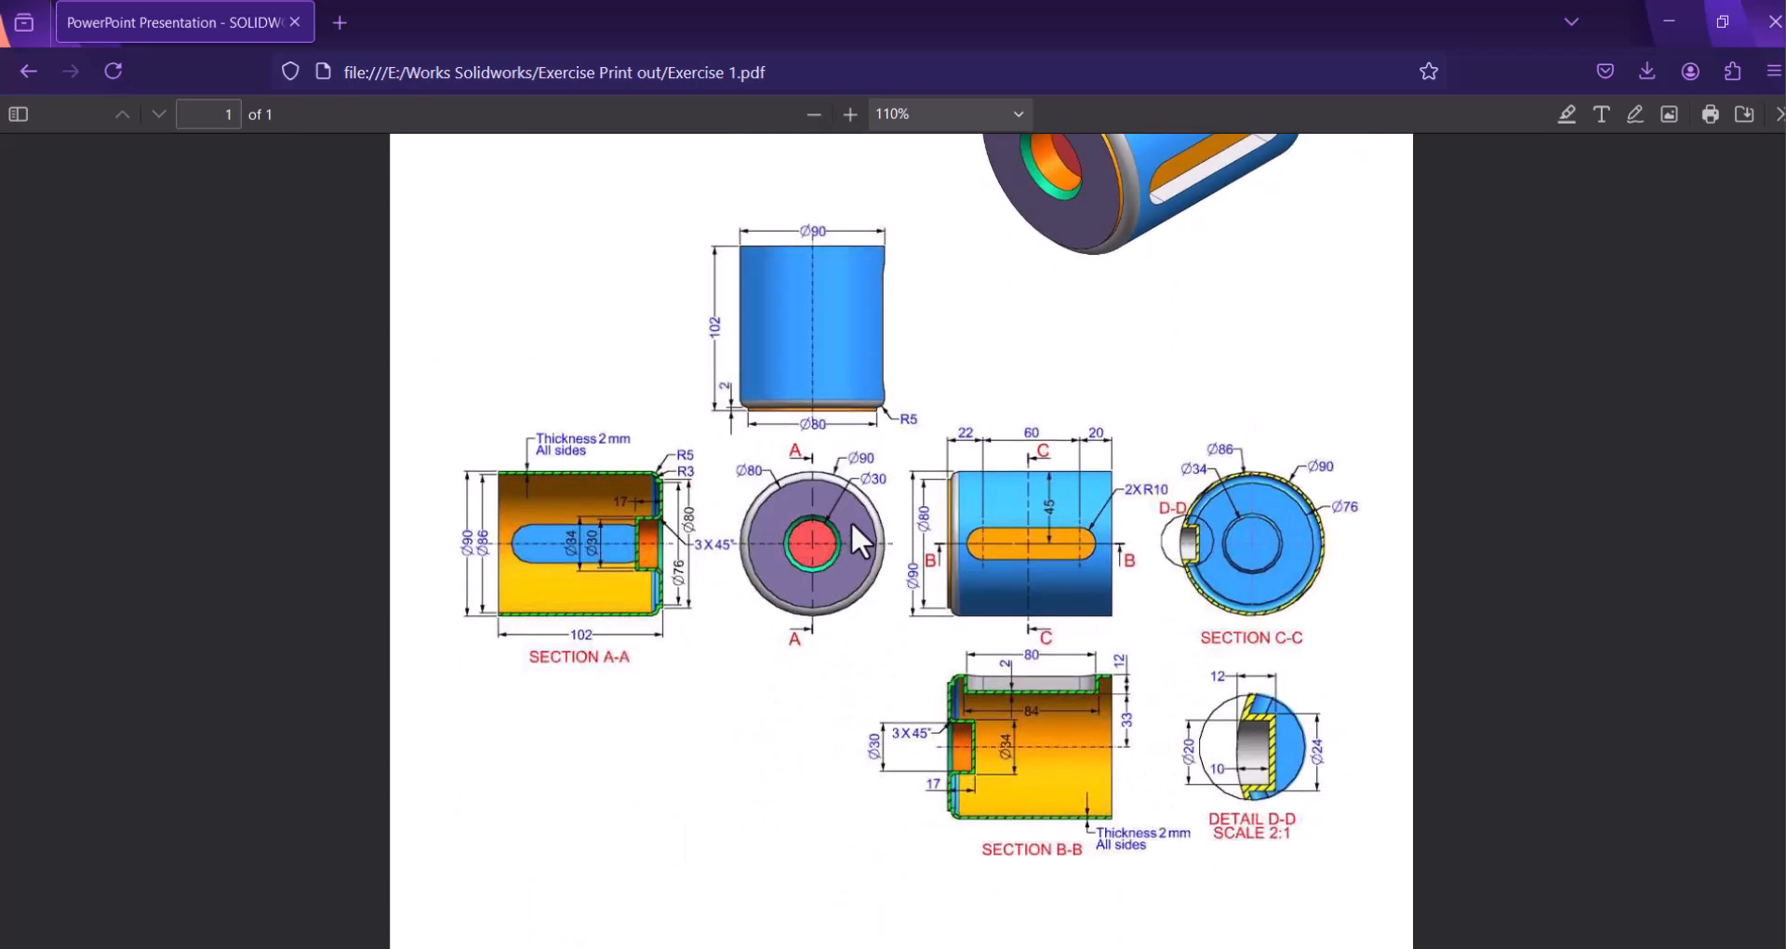
pyautogui.click(846, 115)
pyautogui.click(846, 115)
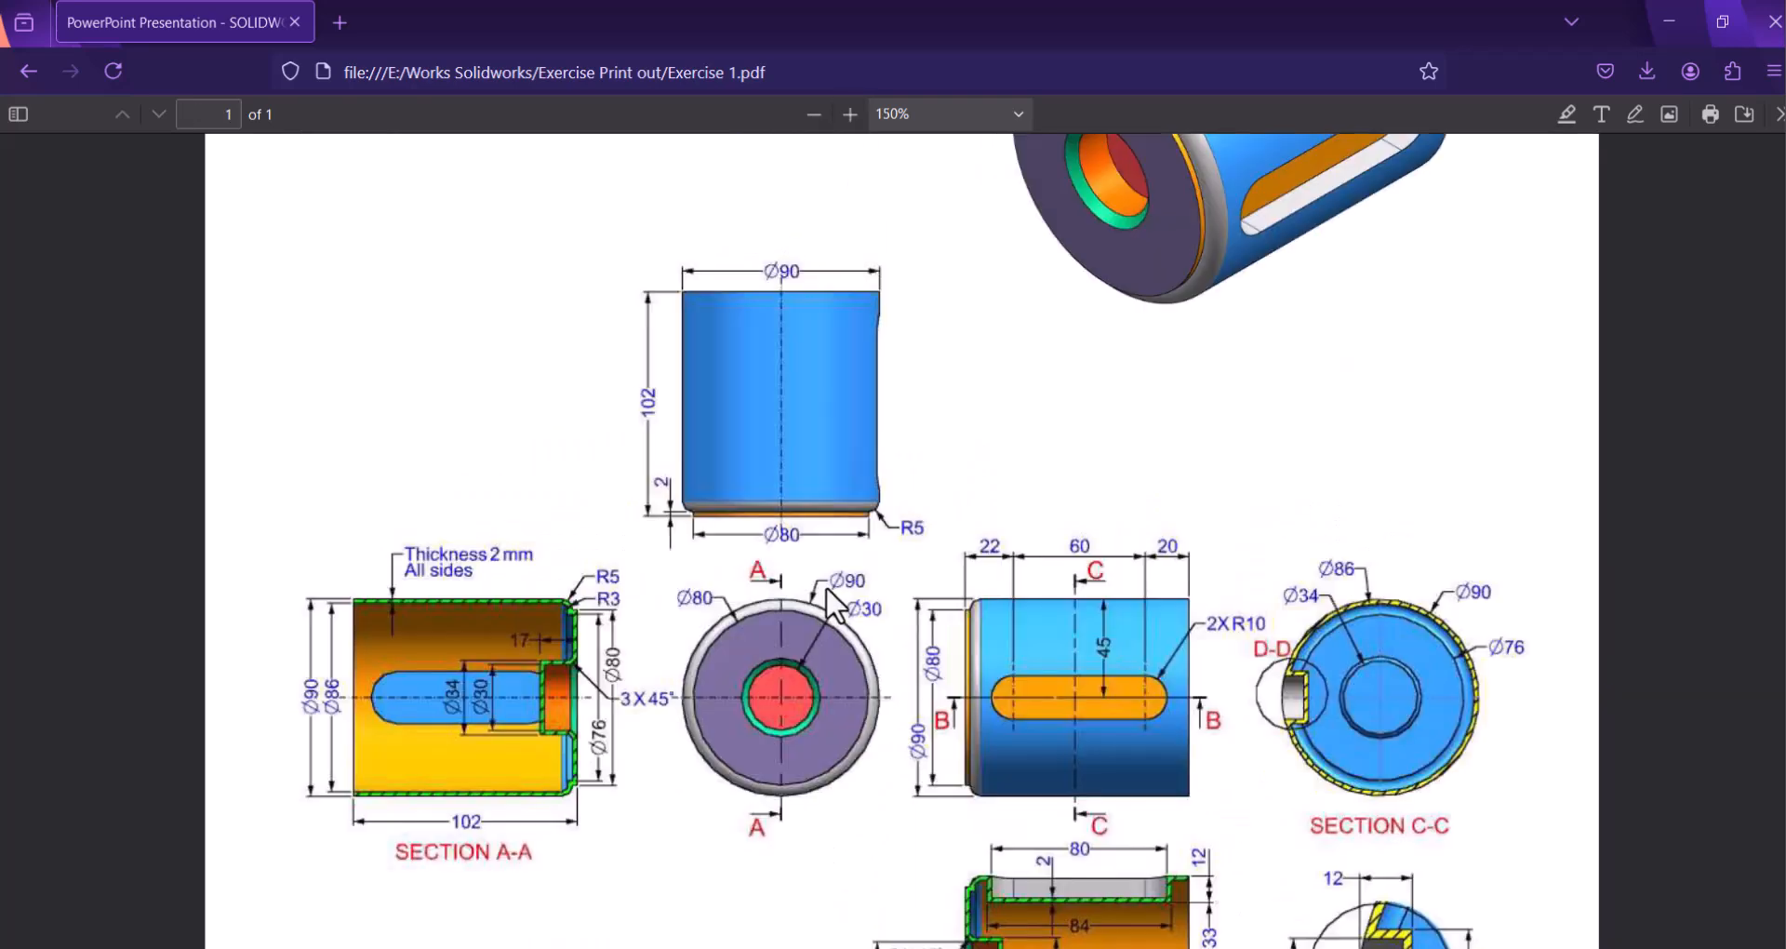
pyautogui.scroll(-3, 833, 616)
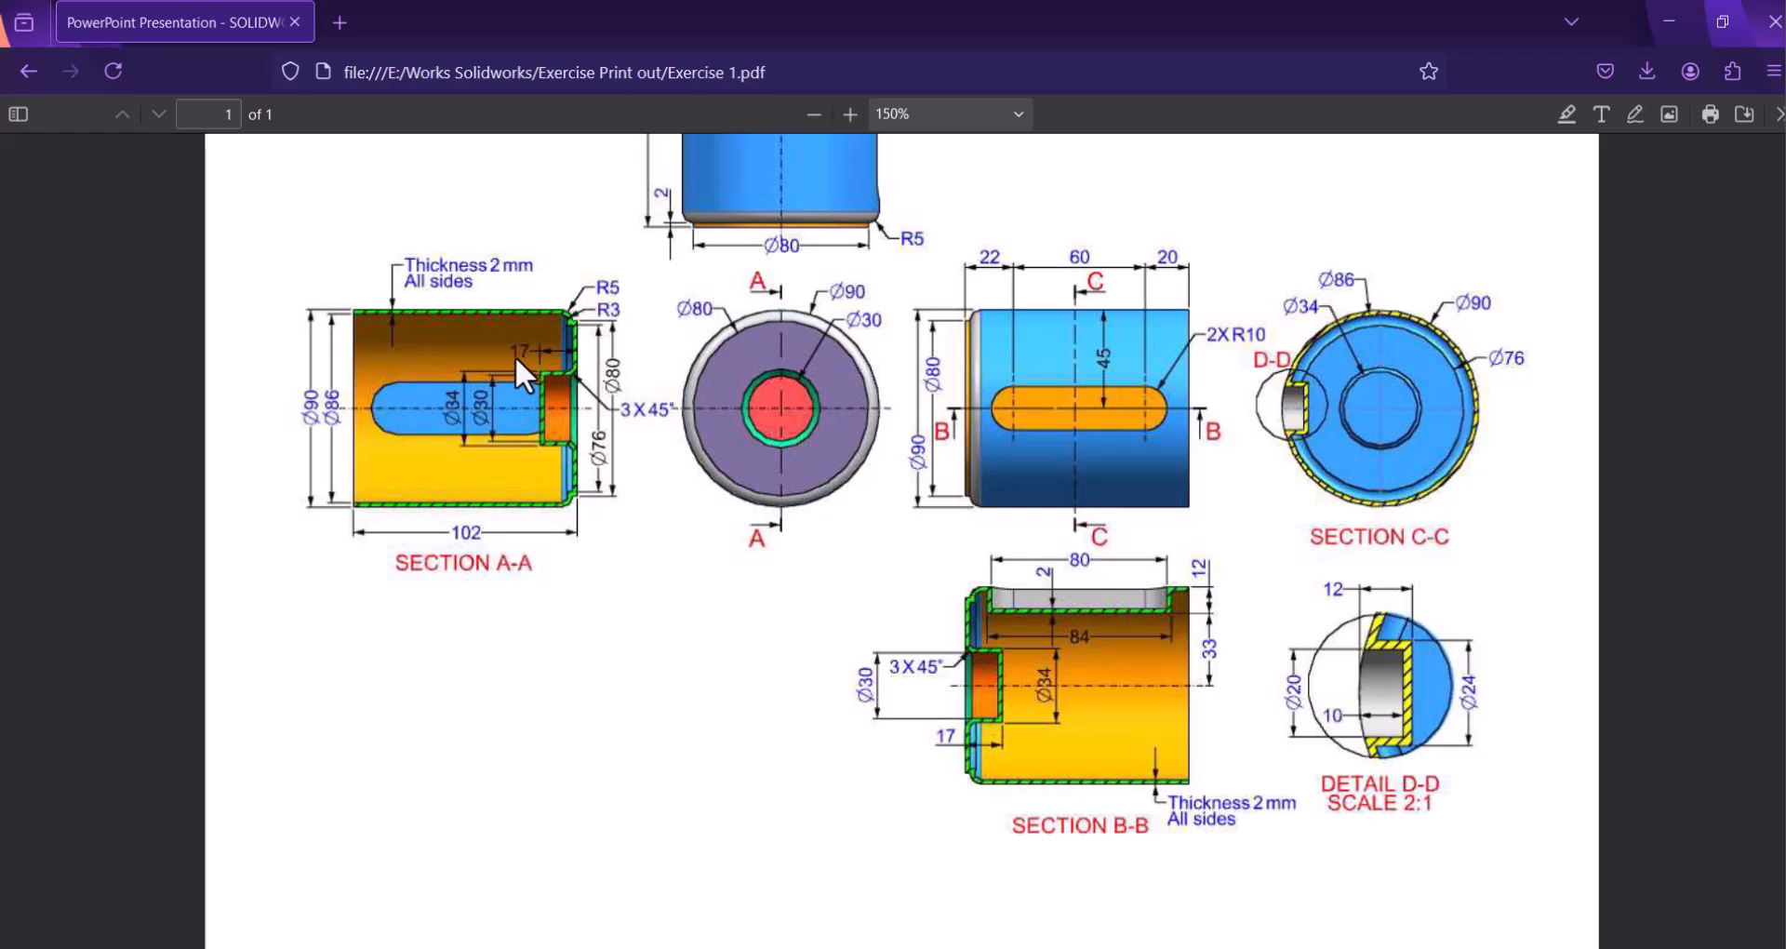
pyautogui.click(1228, 948)
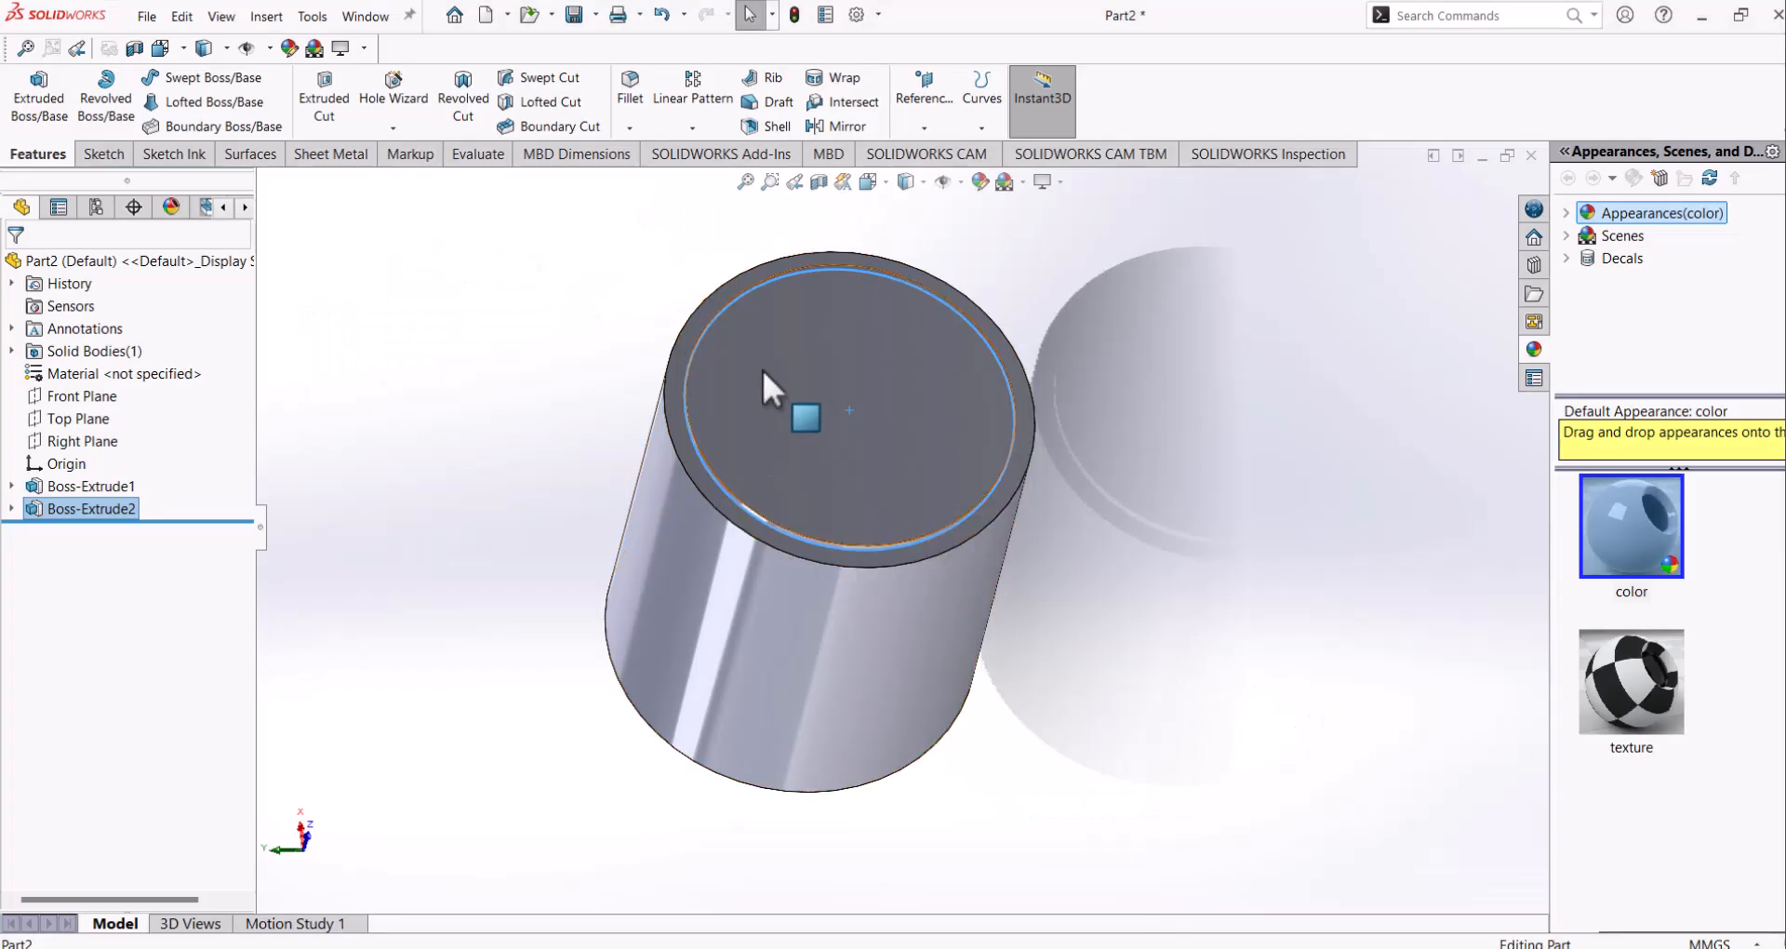
# Step: Start a sketch on the raised boss's end face and draw a circle about 44 mm in diameter centred on the origin
pyautogui.click(843, 368)
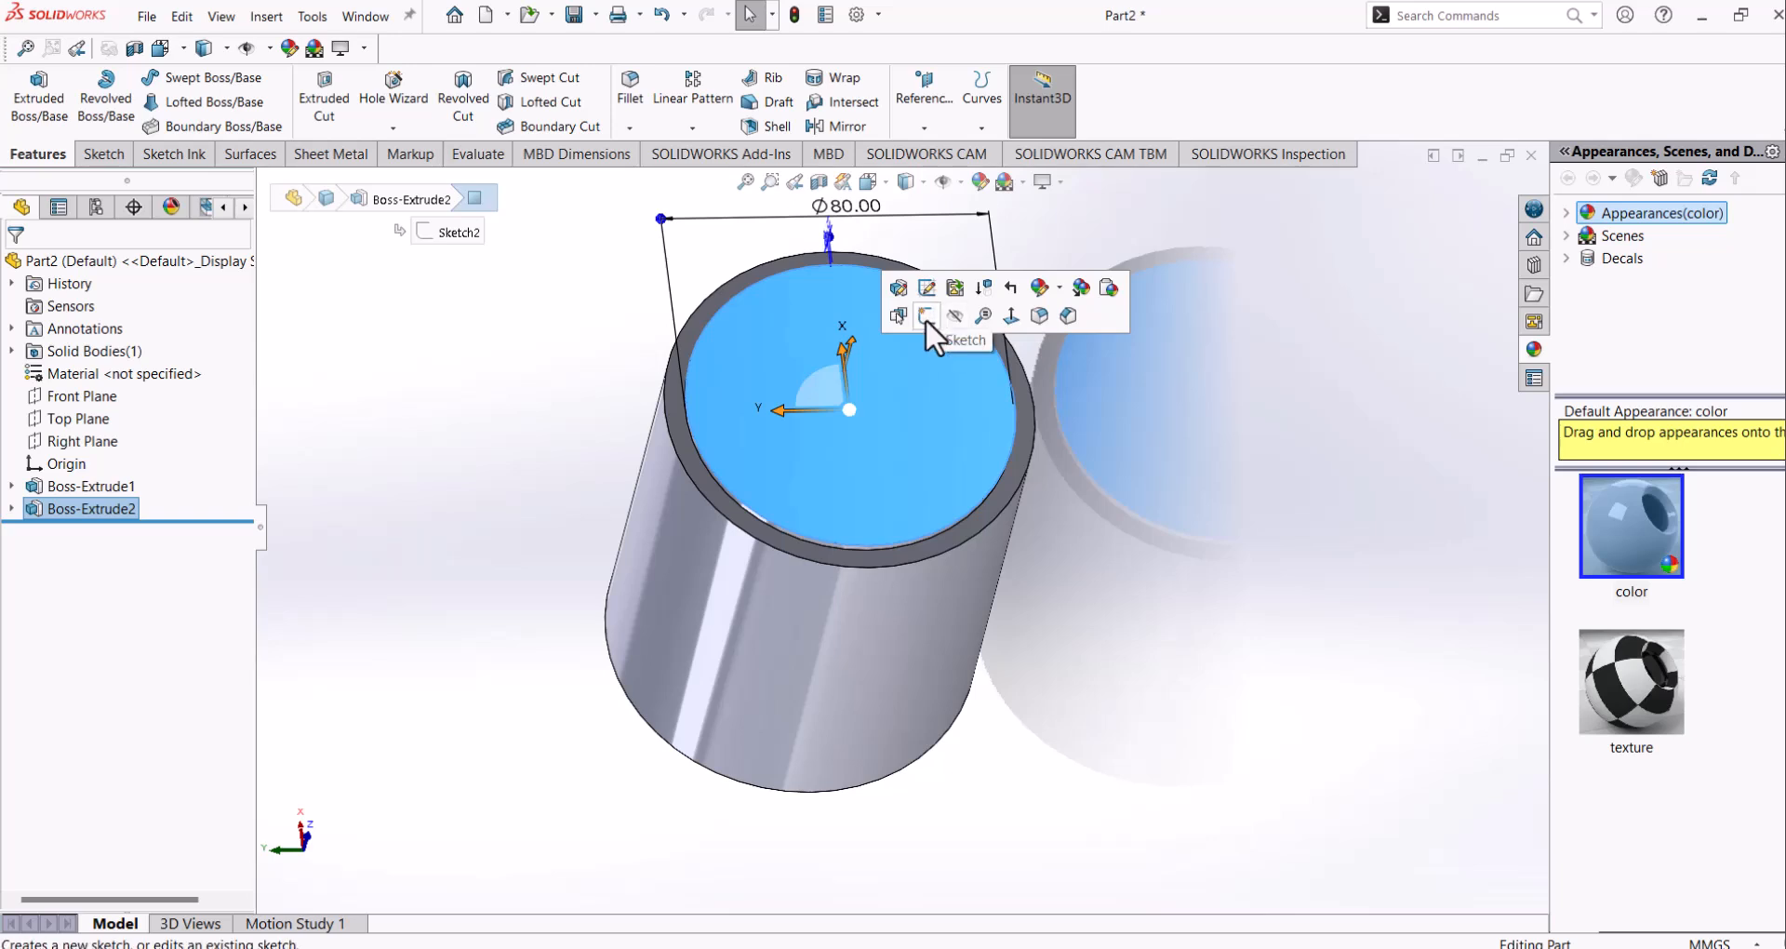
pyautogui.click(925, 318)
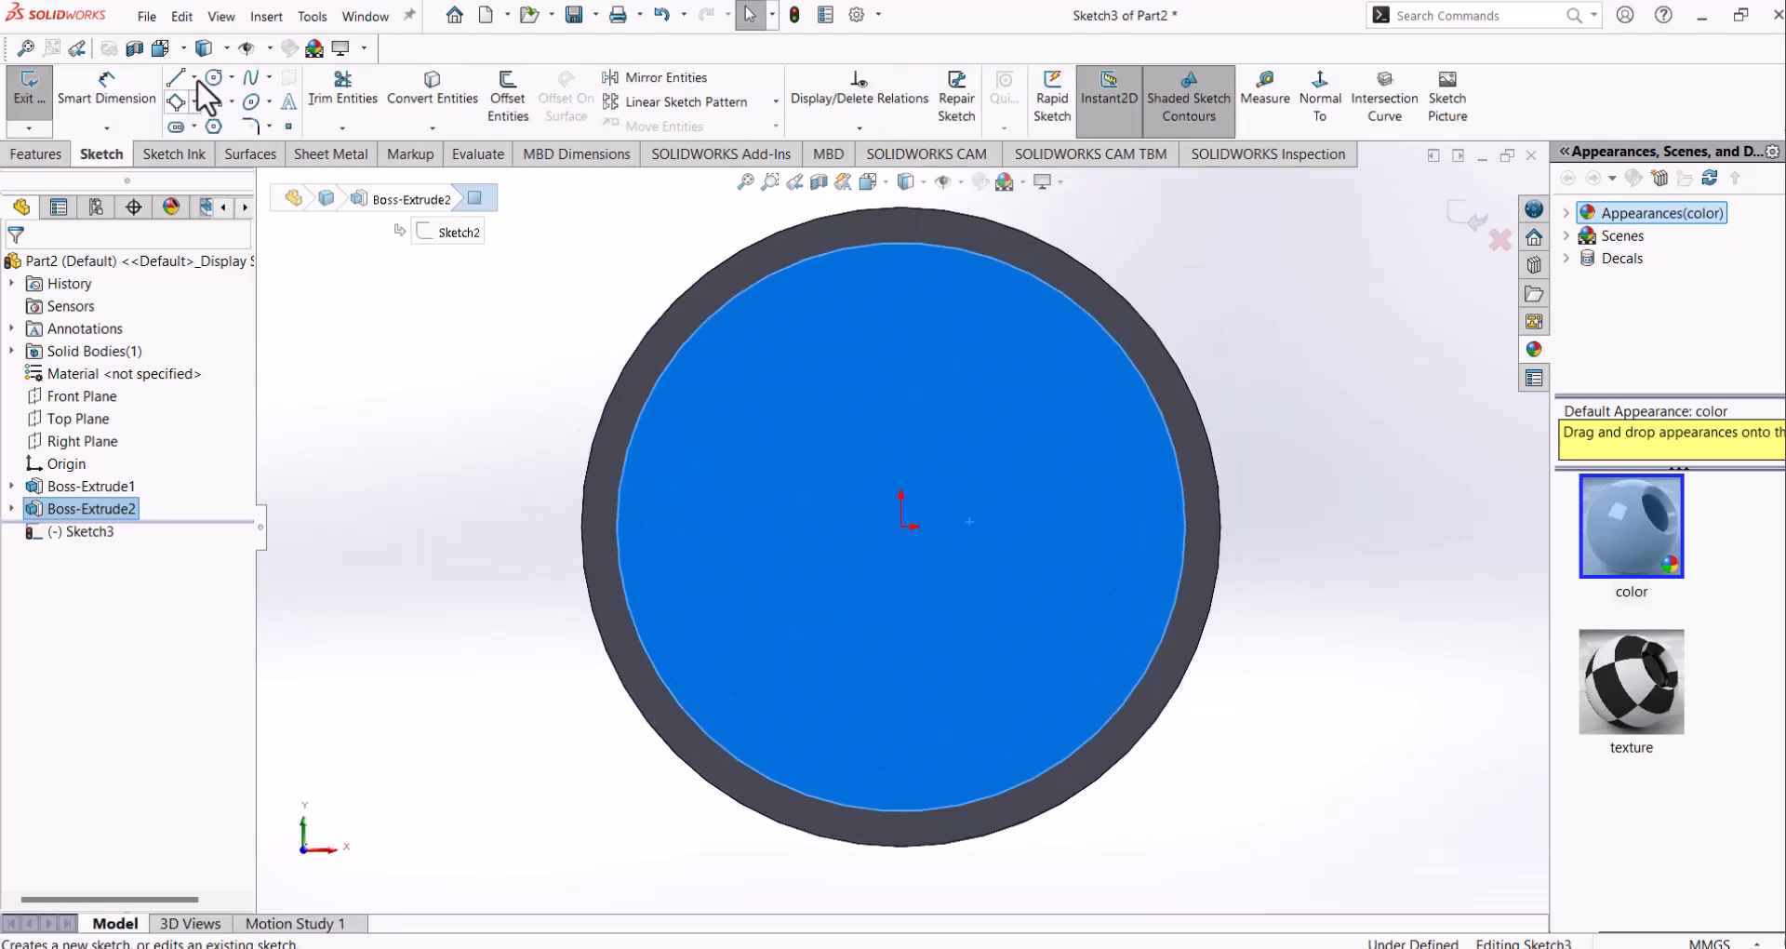
pyautogui.click(213, 77)
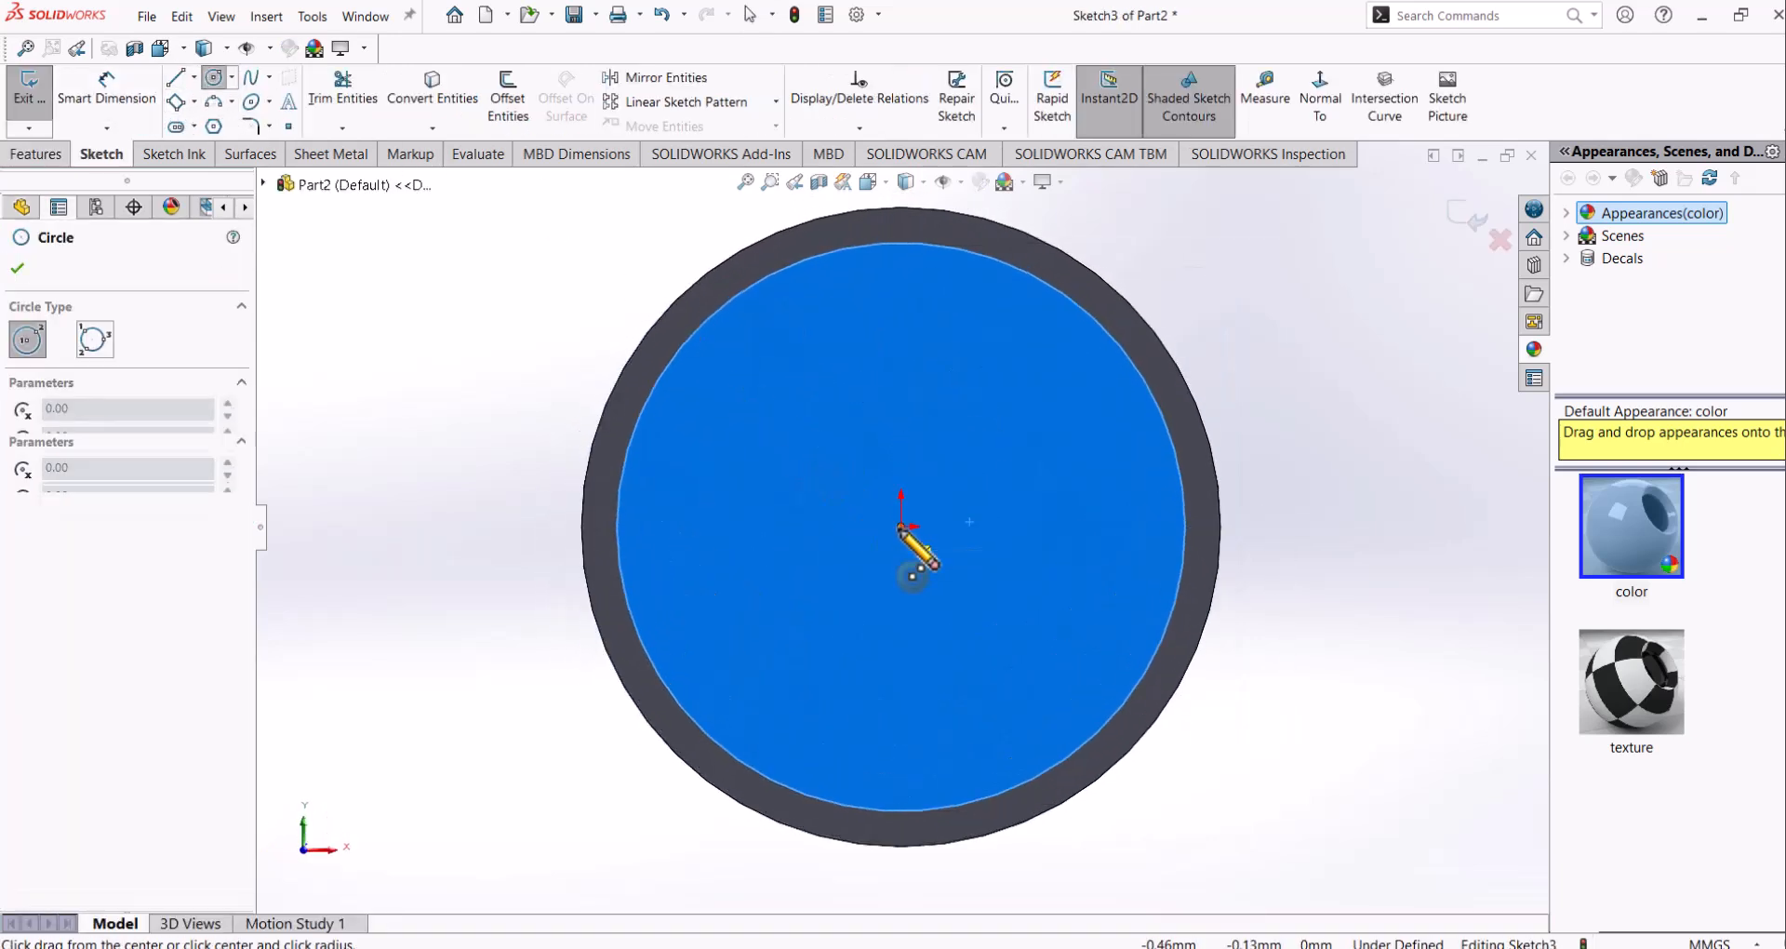
pyautogui.click(900, 527)
pyautogui.click(989, 399)
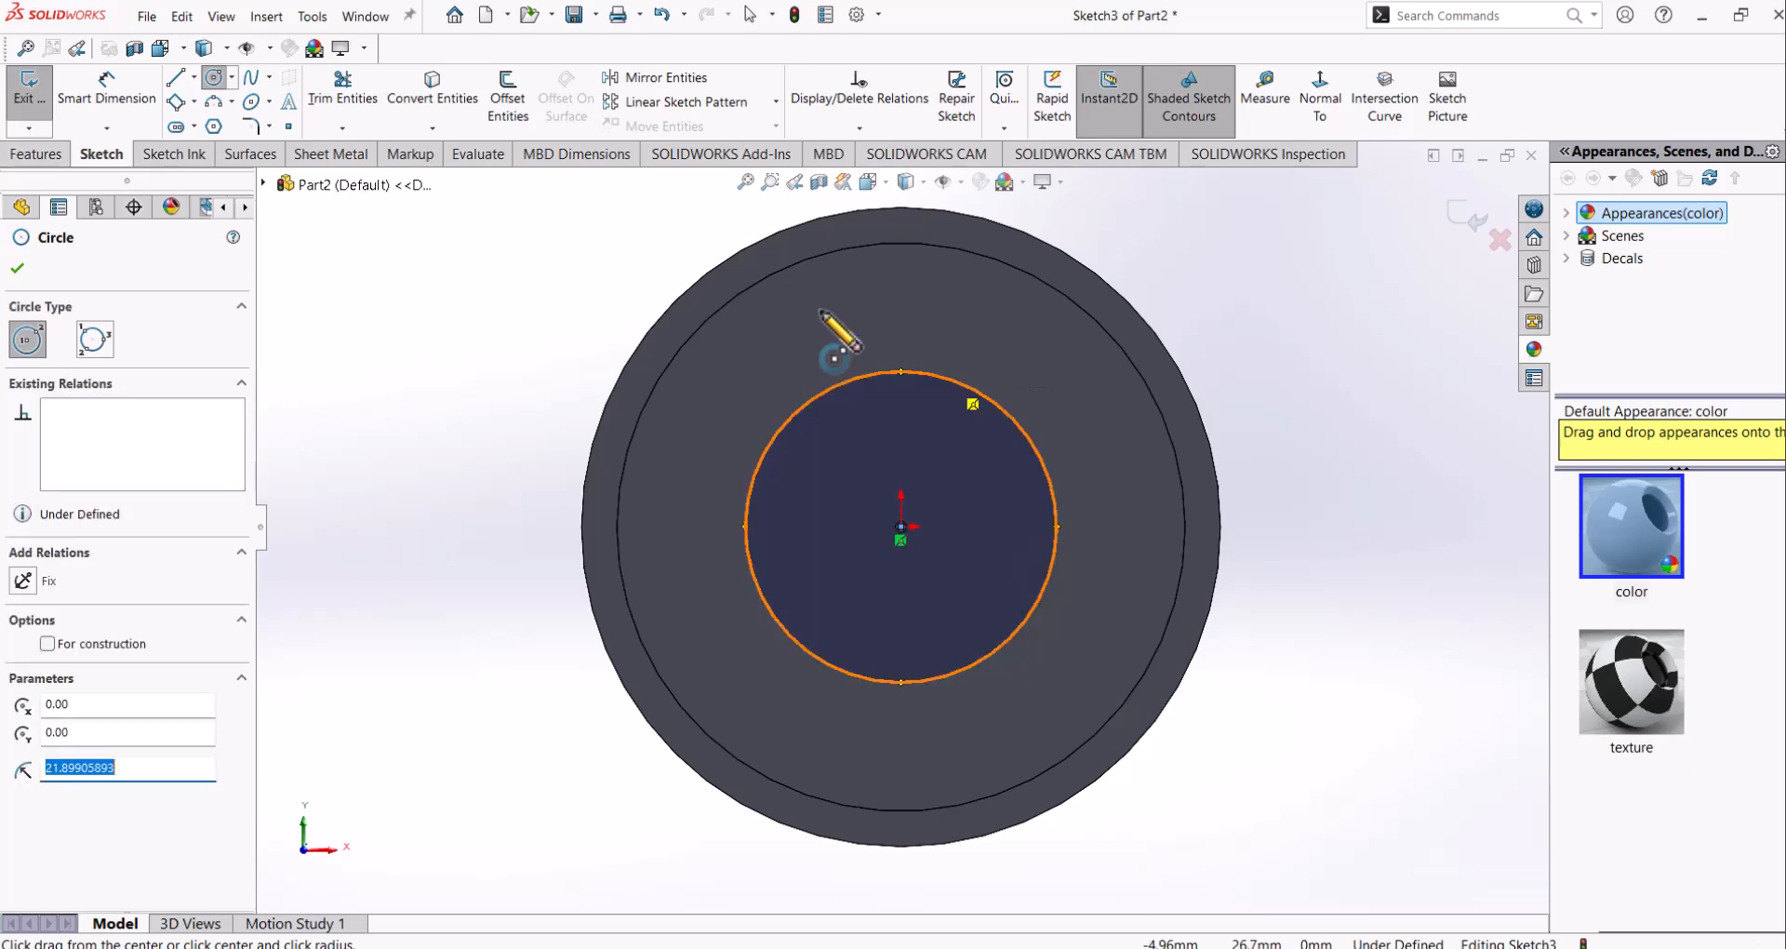
# Step: Dimension the diameter of the circle on the raised boss to 30 mm
pyautogui.click(125, 101)
pyautogui.click(839, 385)
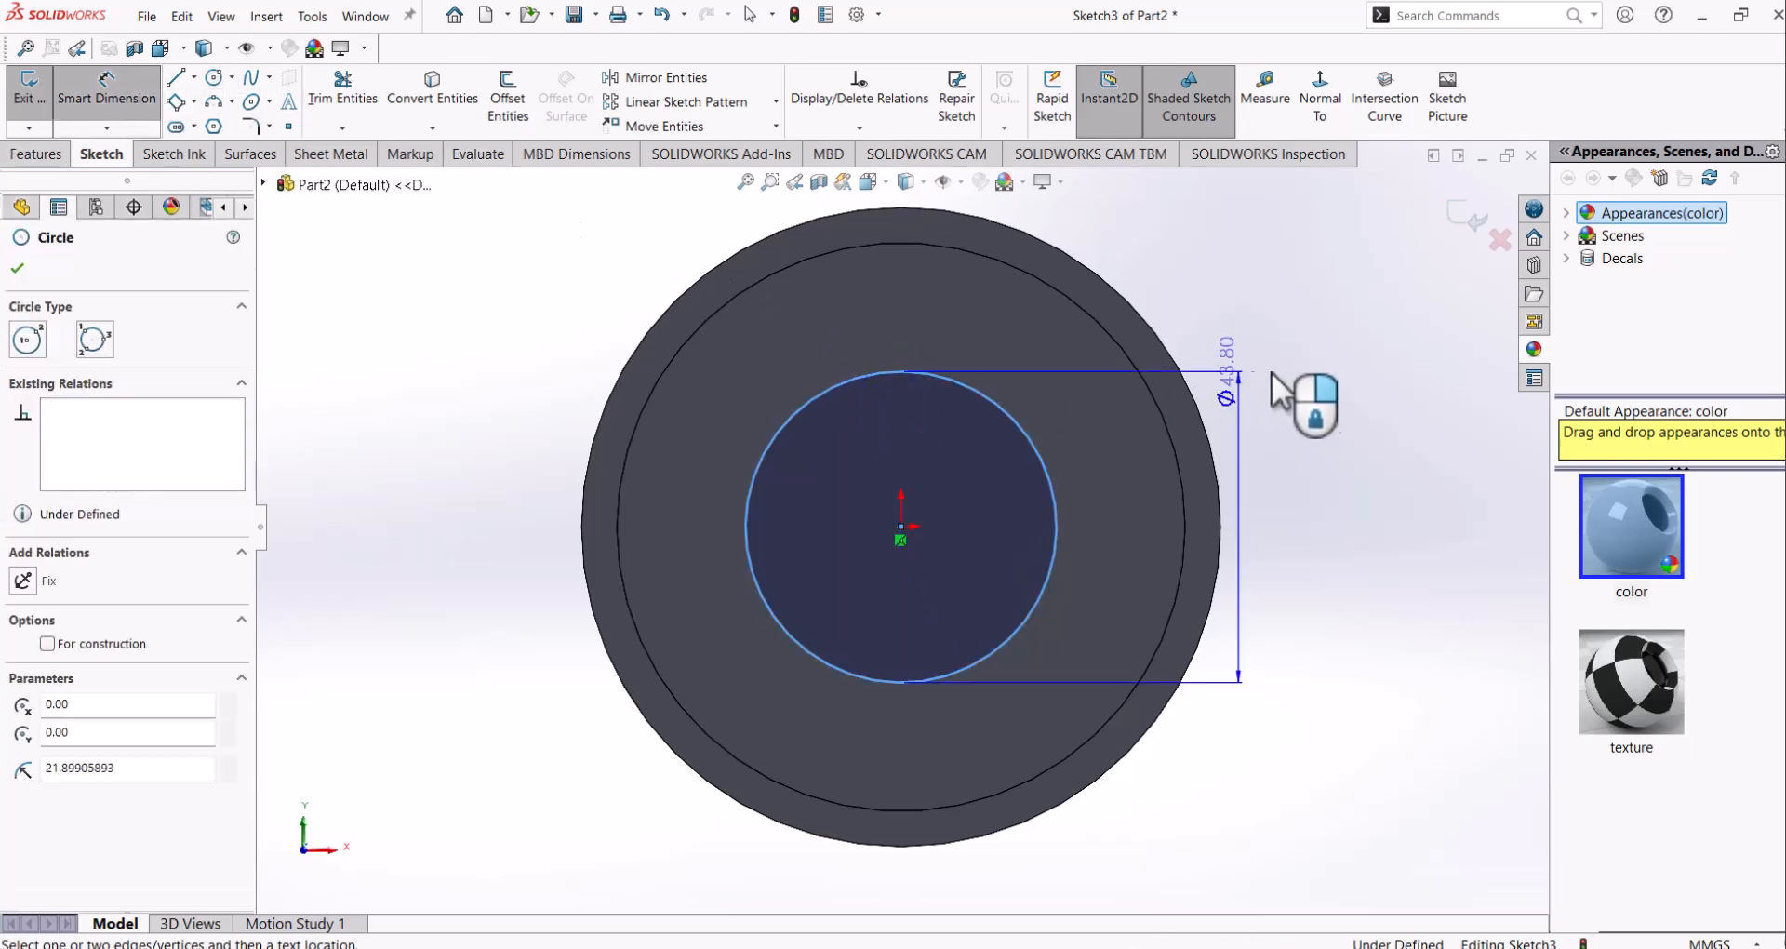
pyautogui.click(1321, 497)
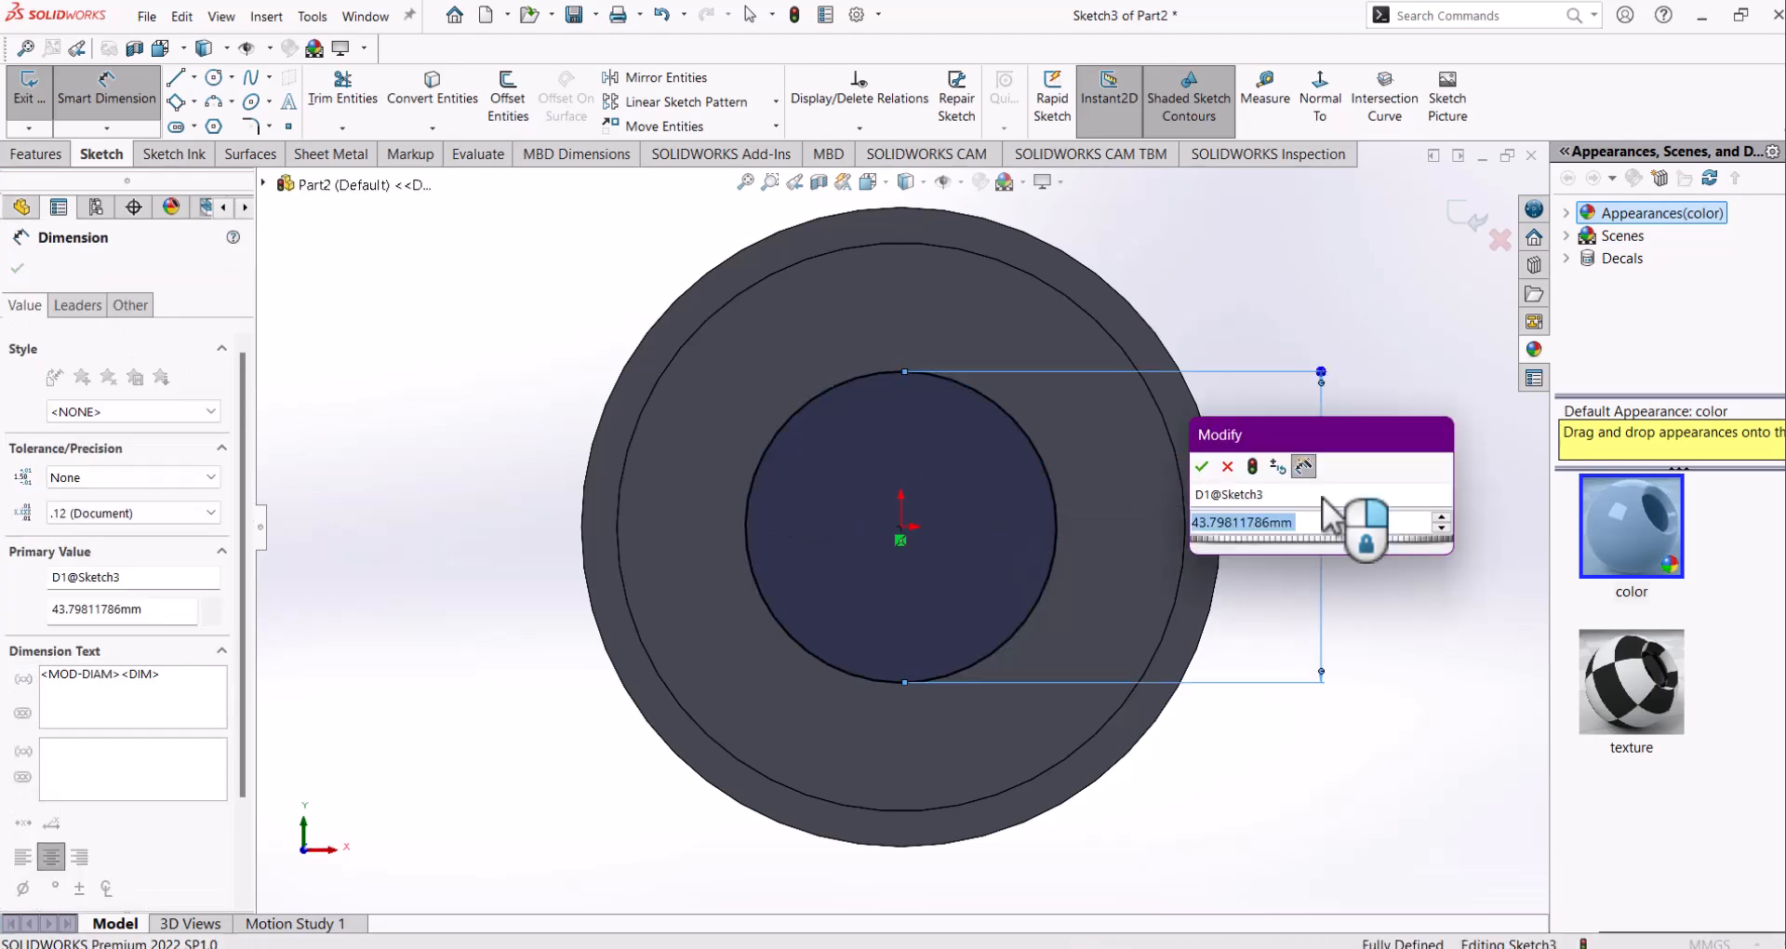
pyautogui.press('Return')
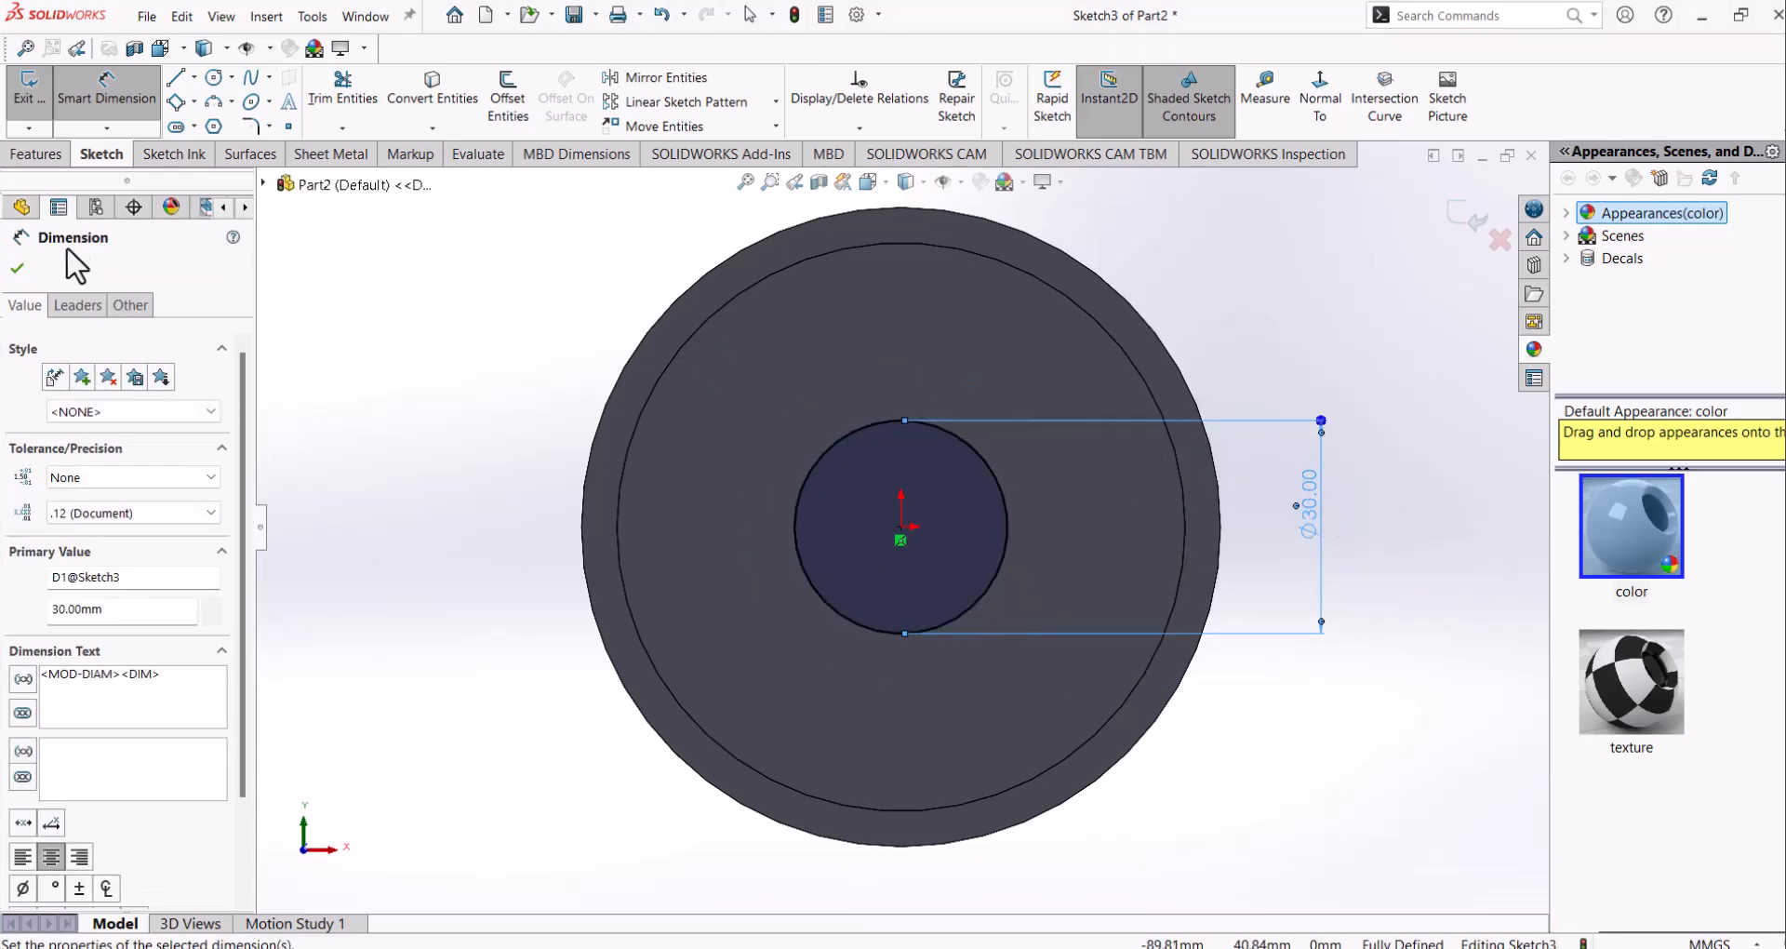
pyautogui.click(17, 268)
# Step: Cut the 30 mm circle into the cylinder with a Blind Extruded Cut 15 mm deep
pyautogui.click(28, 158)
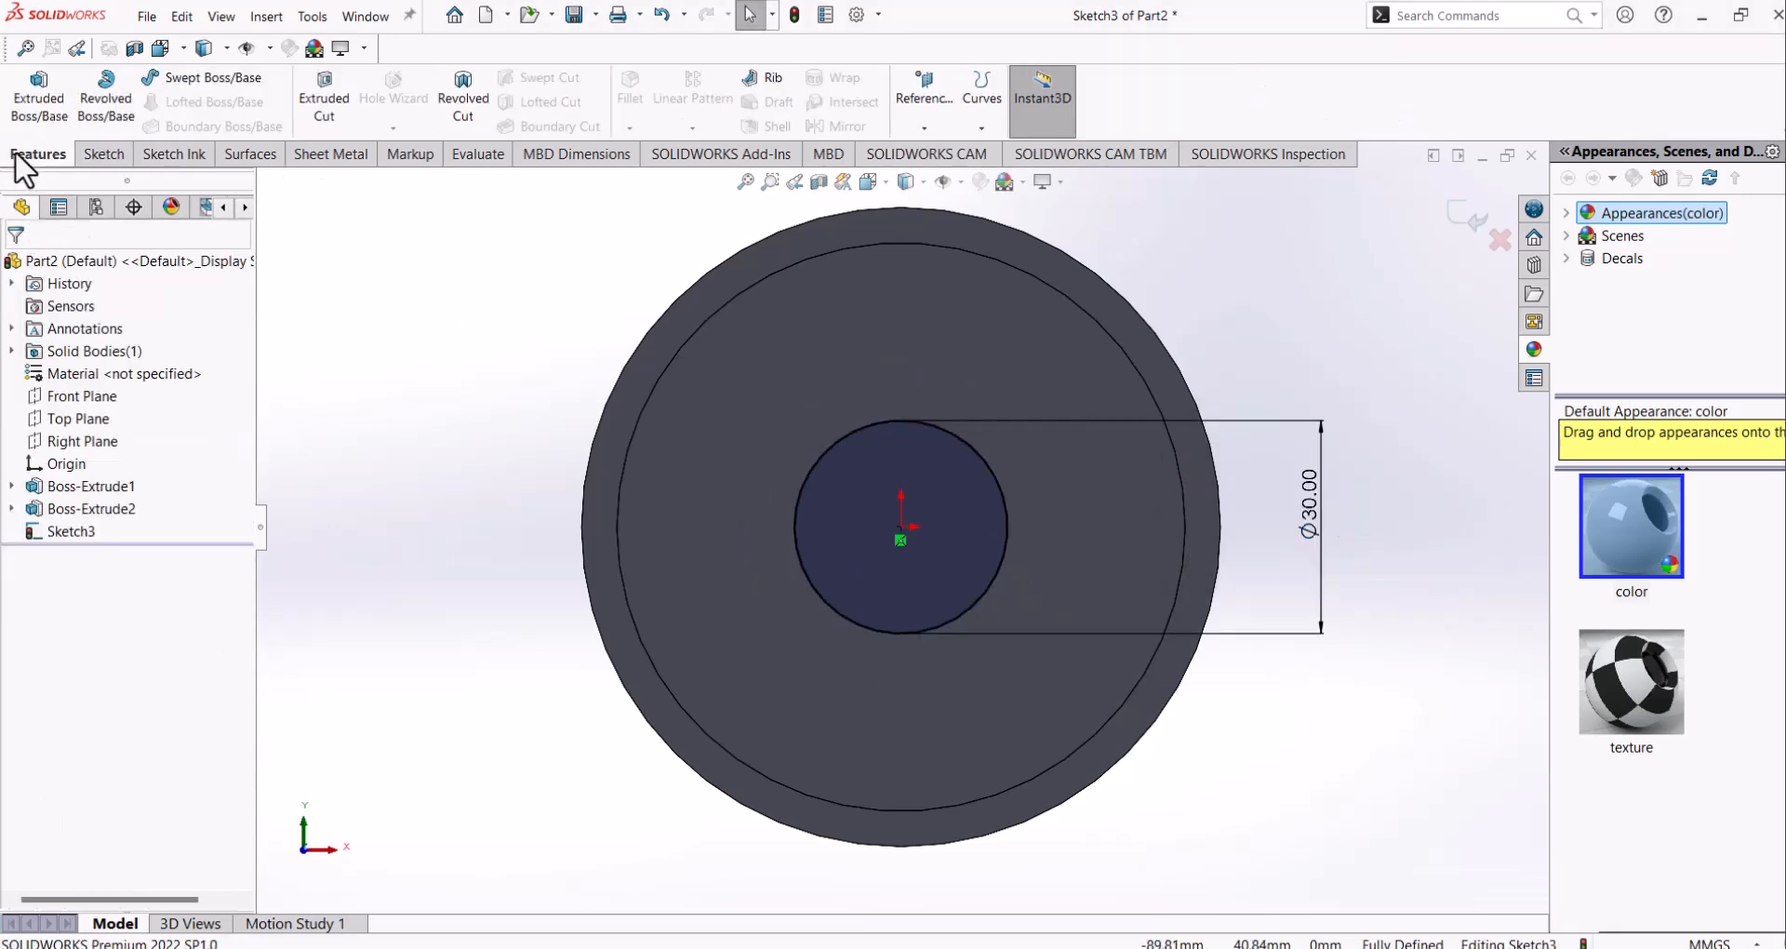
pyautogui.click(324, 102)
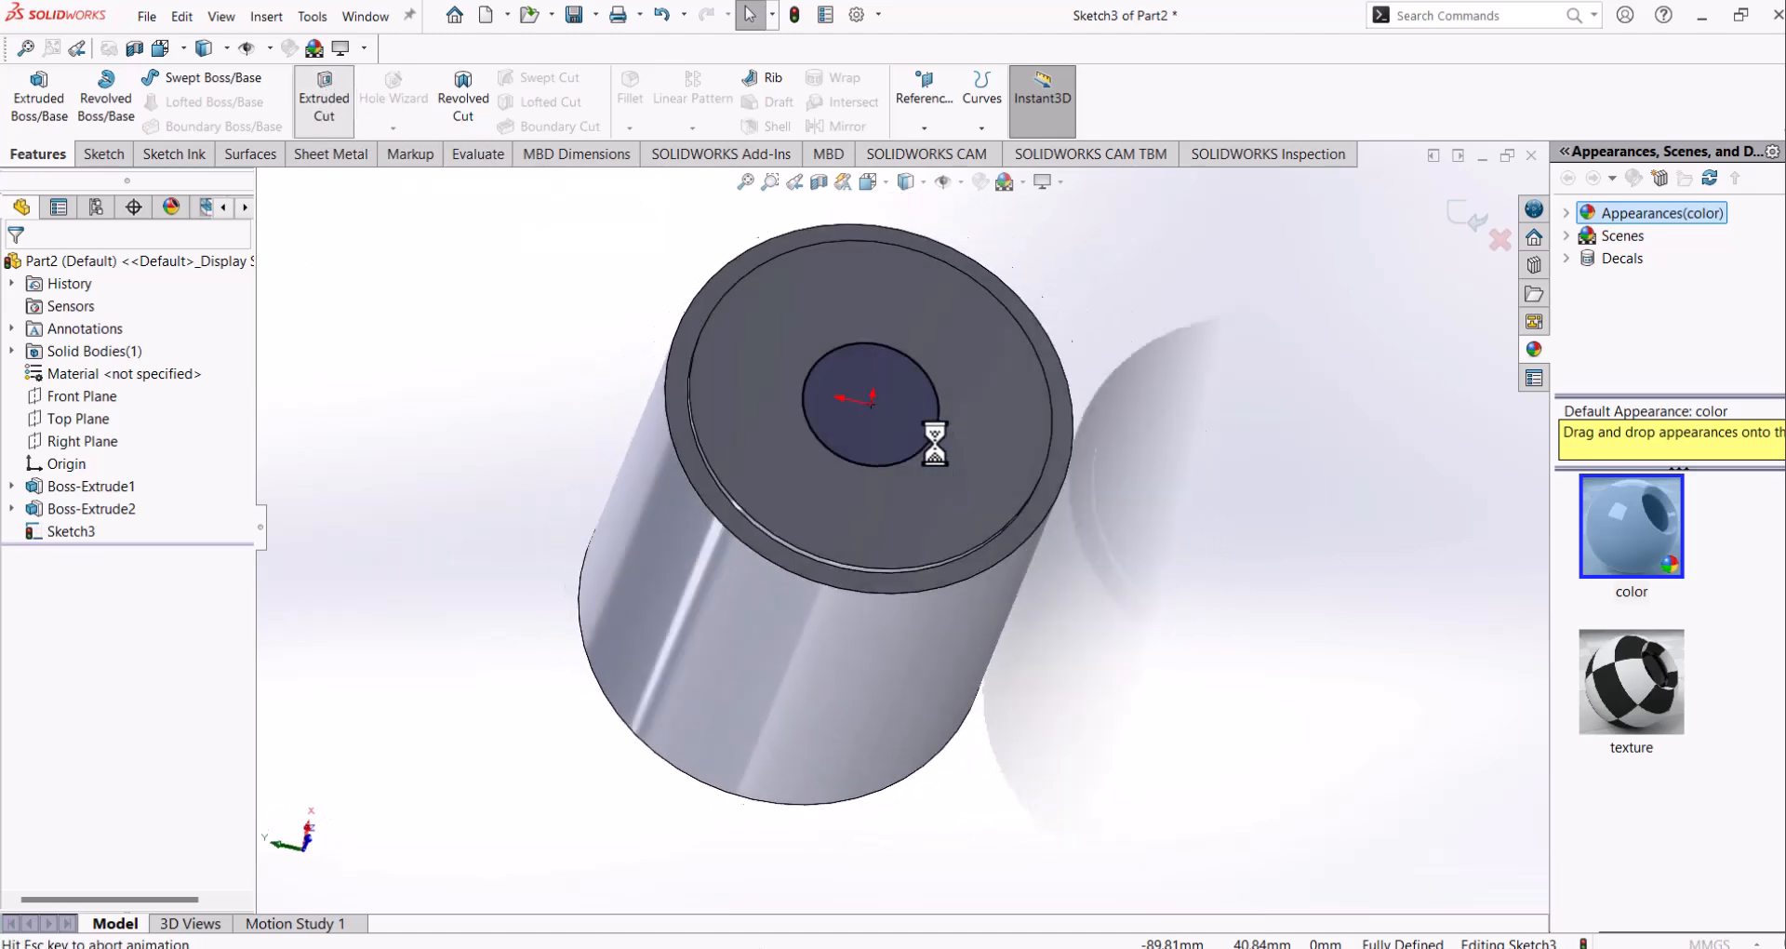
pyautogui.scroll(-3, 849, 456)
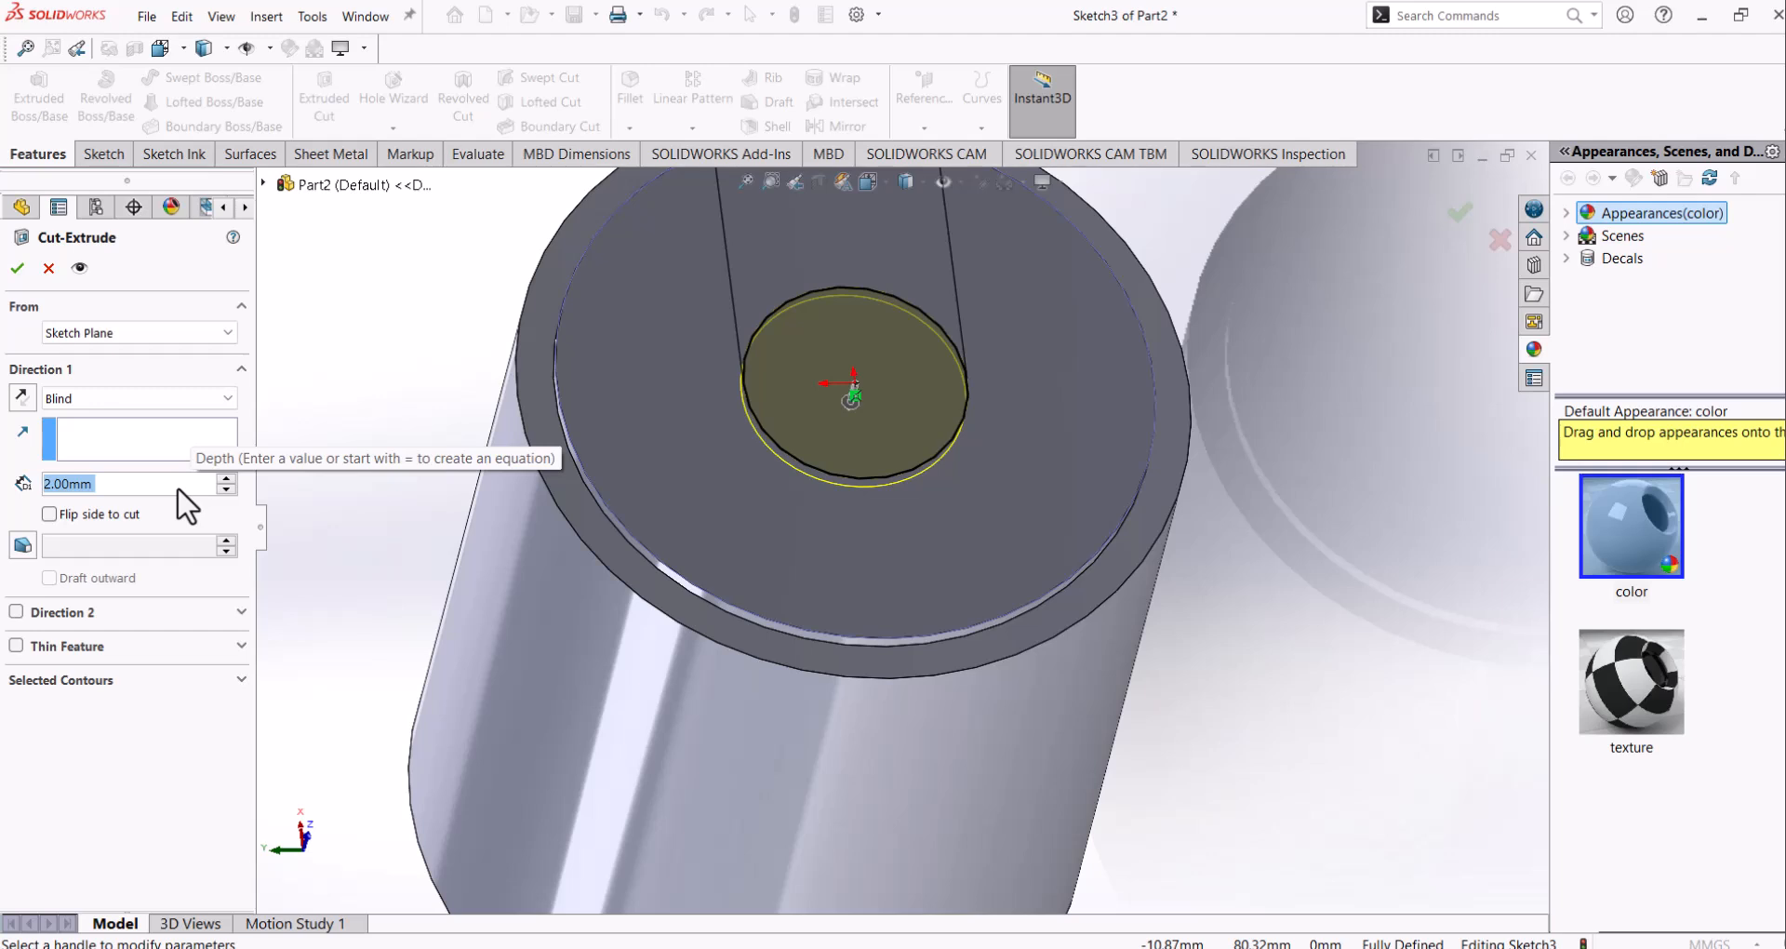
pyautogui.write('15')
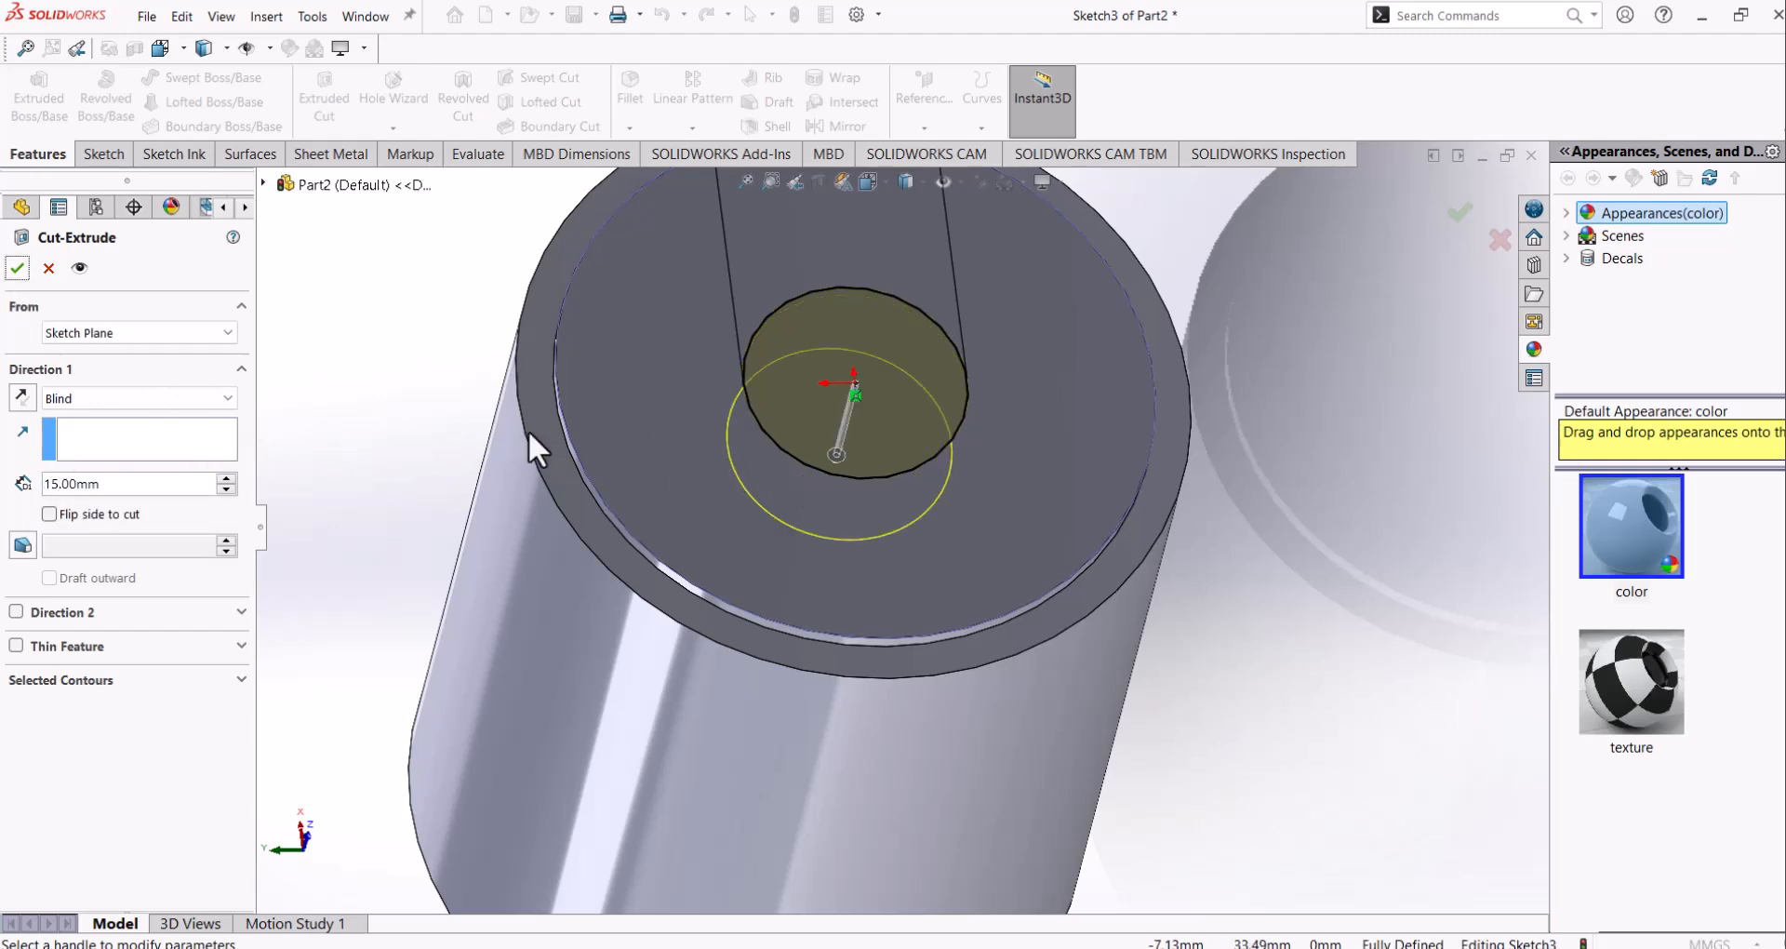
pyautogui.click(16, 268)
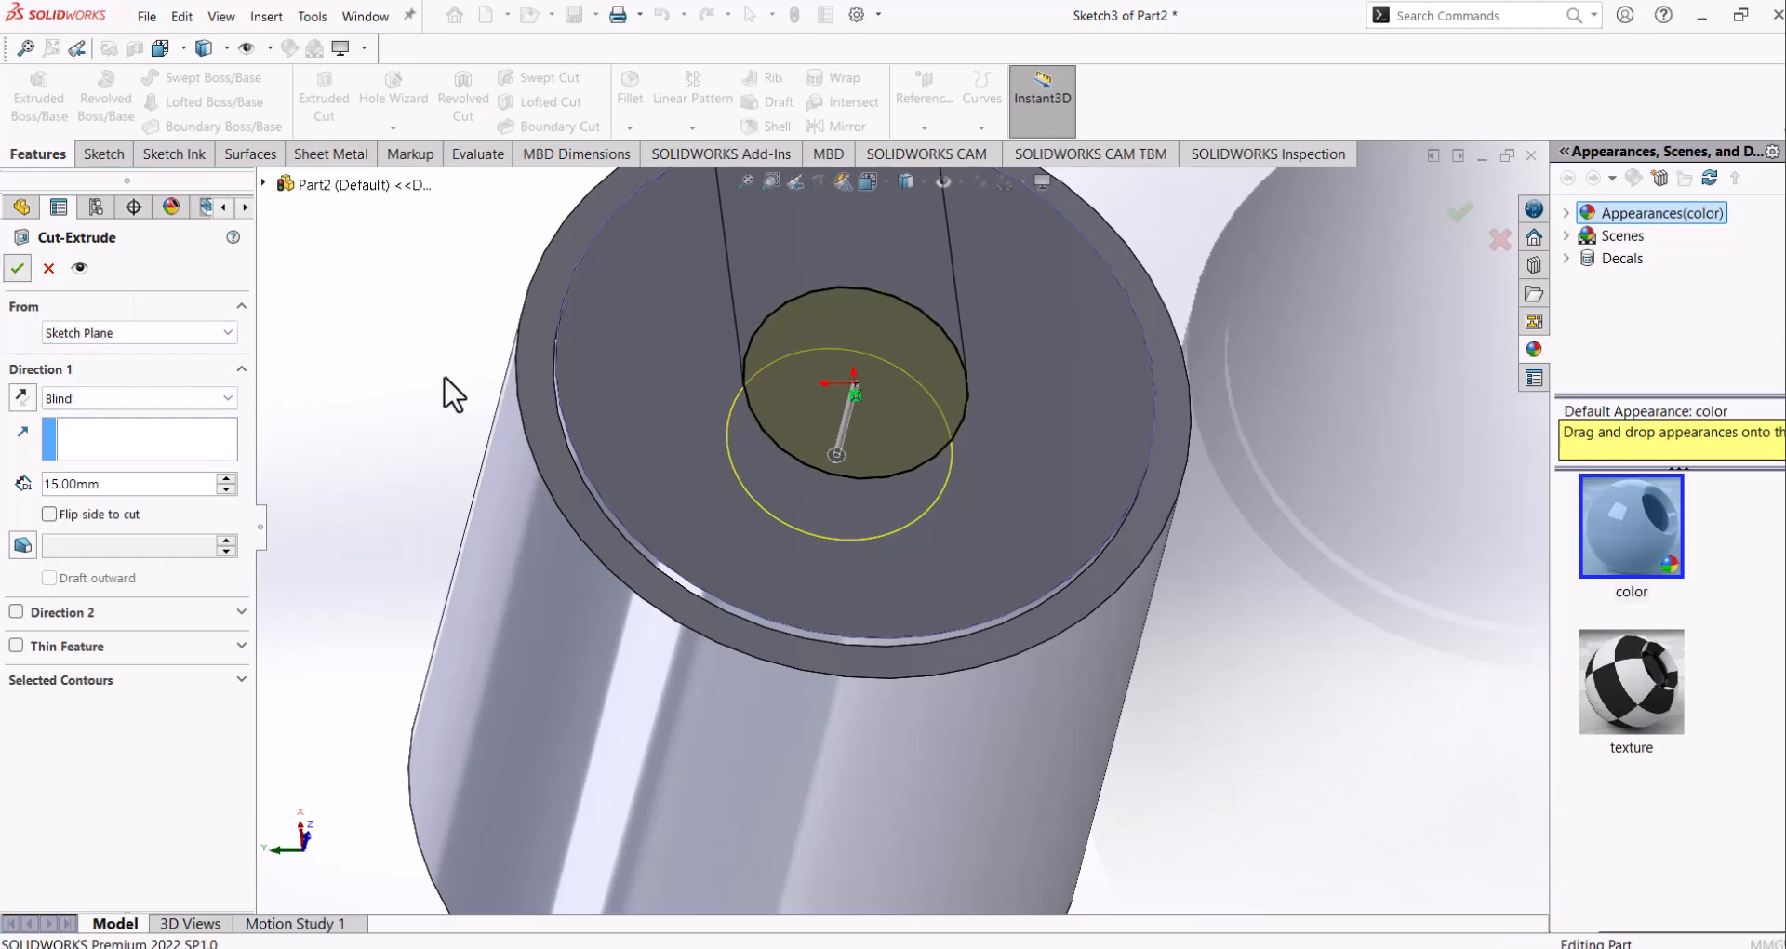
# Step: Inspect the cut hole in the model, check the dimensioned views of the exercise drawing in the browser, and return to SOLIDWORKS
pyautogui.moveTo(762, 422); pyautogui.dragTo(739, 391, button='middle')
pyautogui.scroll(3, 738, 390)
pyautogui.moveTo(850, 441); pyautogui.dragTo(1077, 626, button='middle')
pyautogui.scroll(-2, 987, 555)
pyautogui.scroll(2, 972, 508)
pyautogui.click(1193, 715)
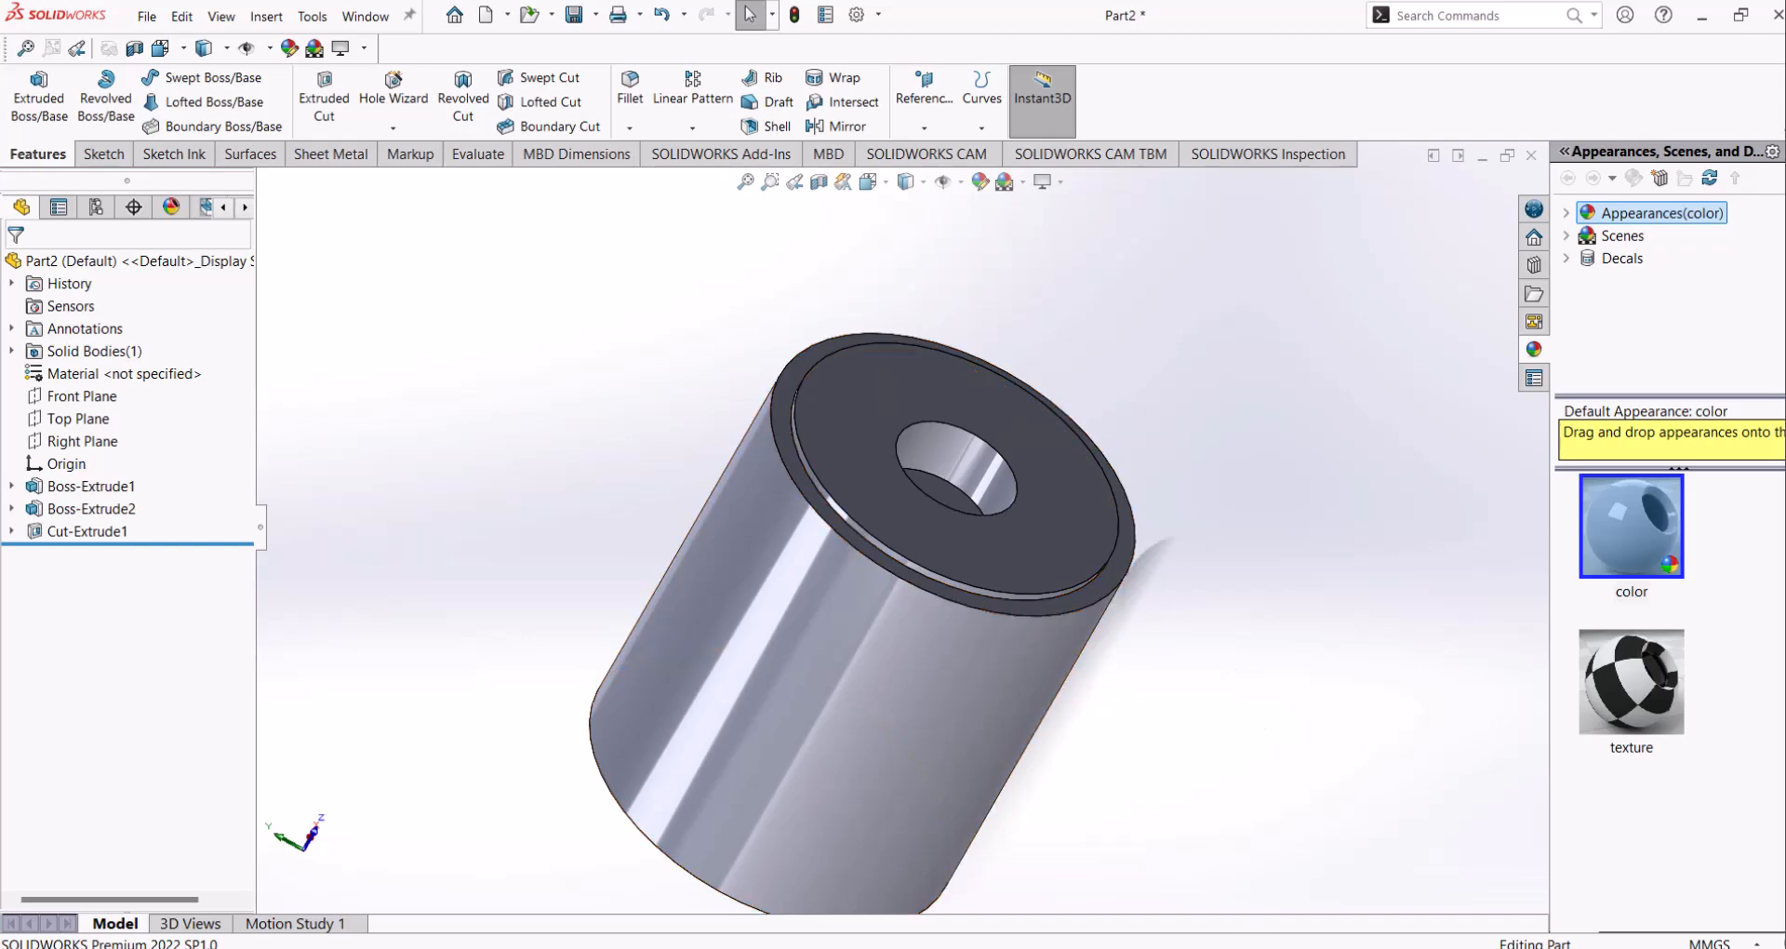
pyautogui.click(1063, 947)
pyautogui.scroll(-3, 838, 381)
pyautogui.scroll(6, 838, 387)
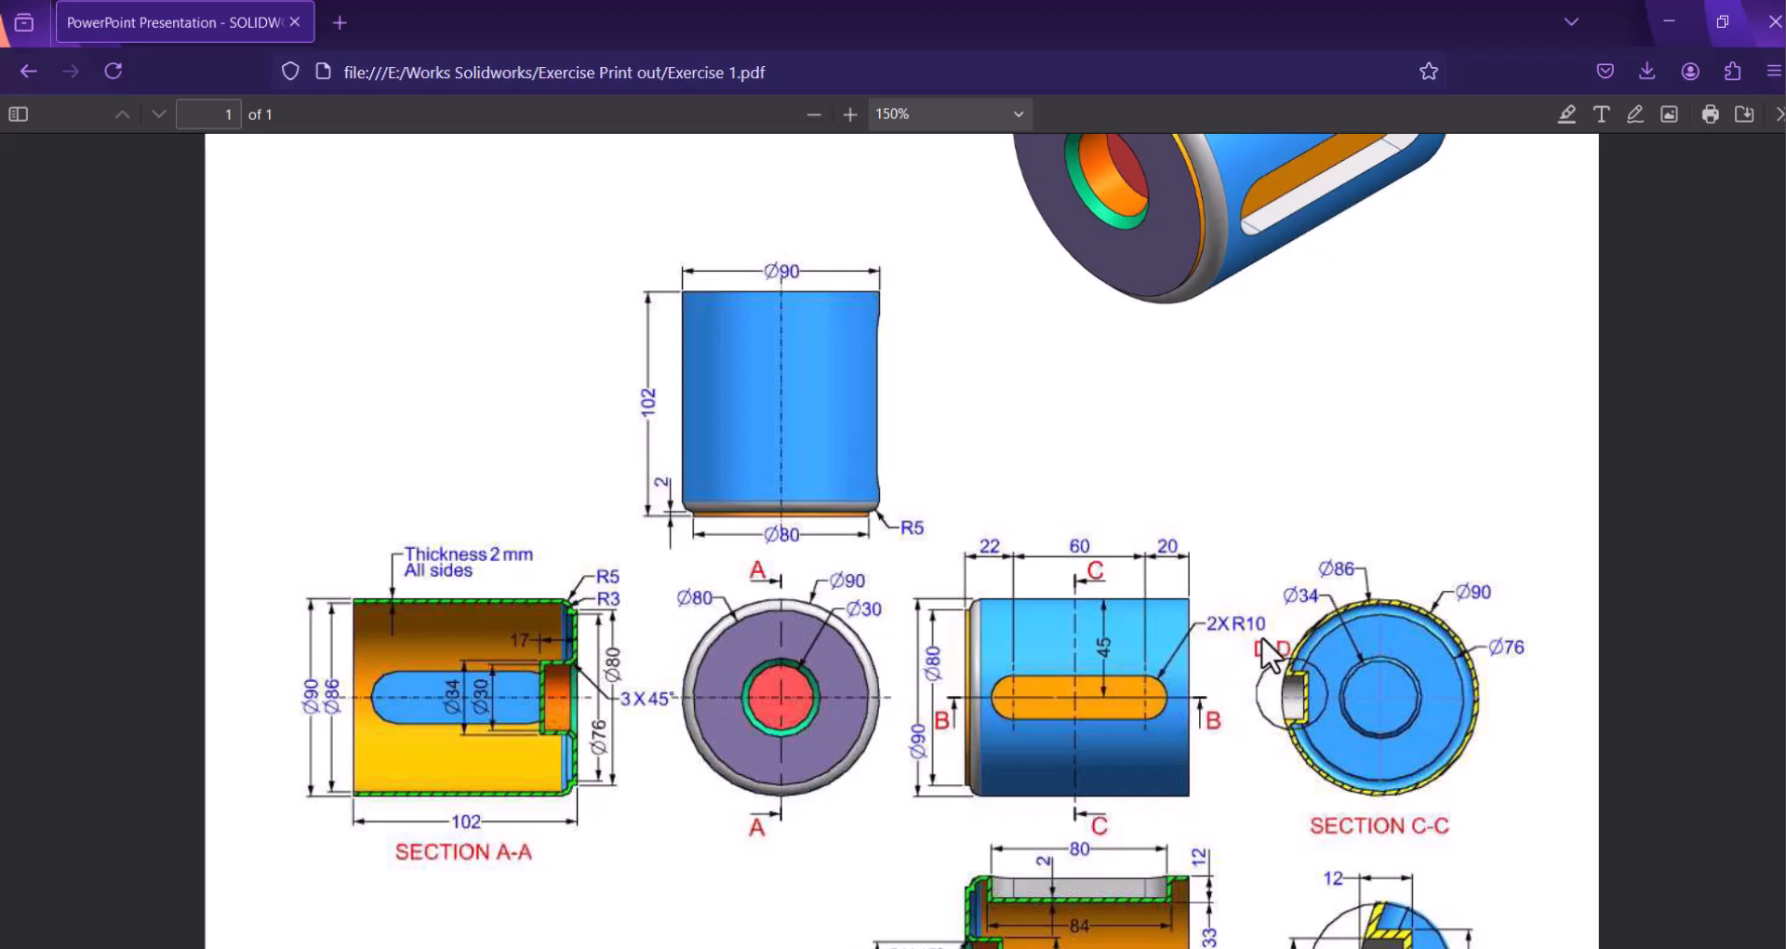
pyautogui.click(1217, 947)
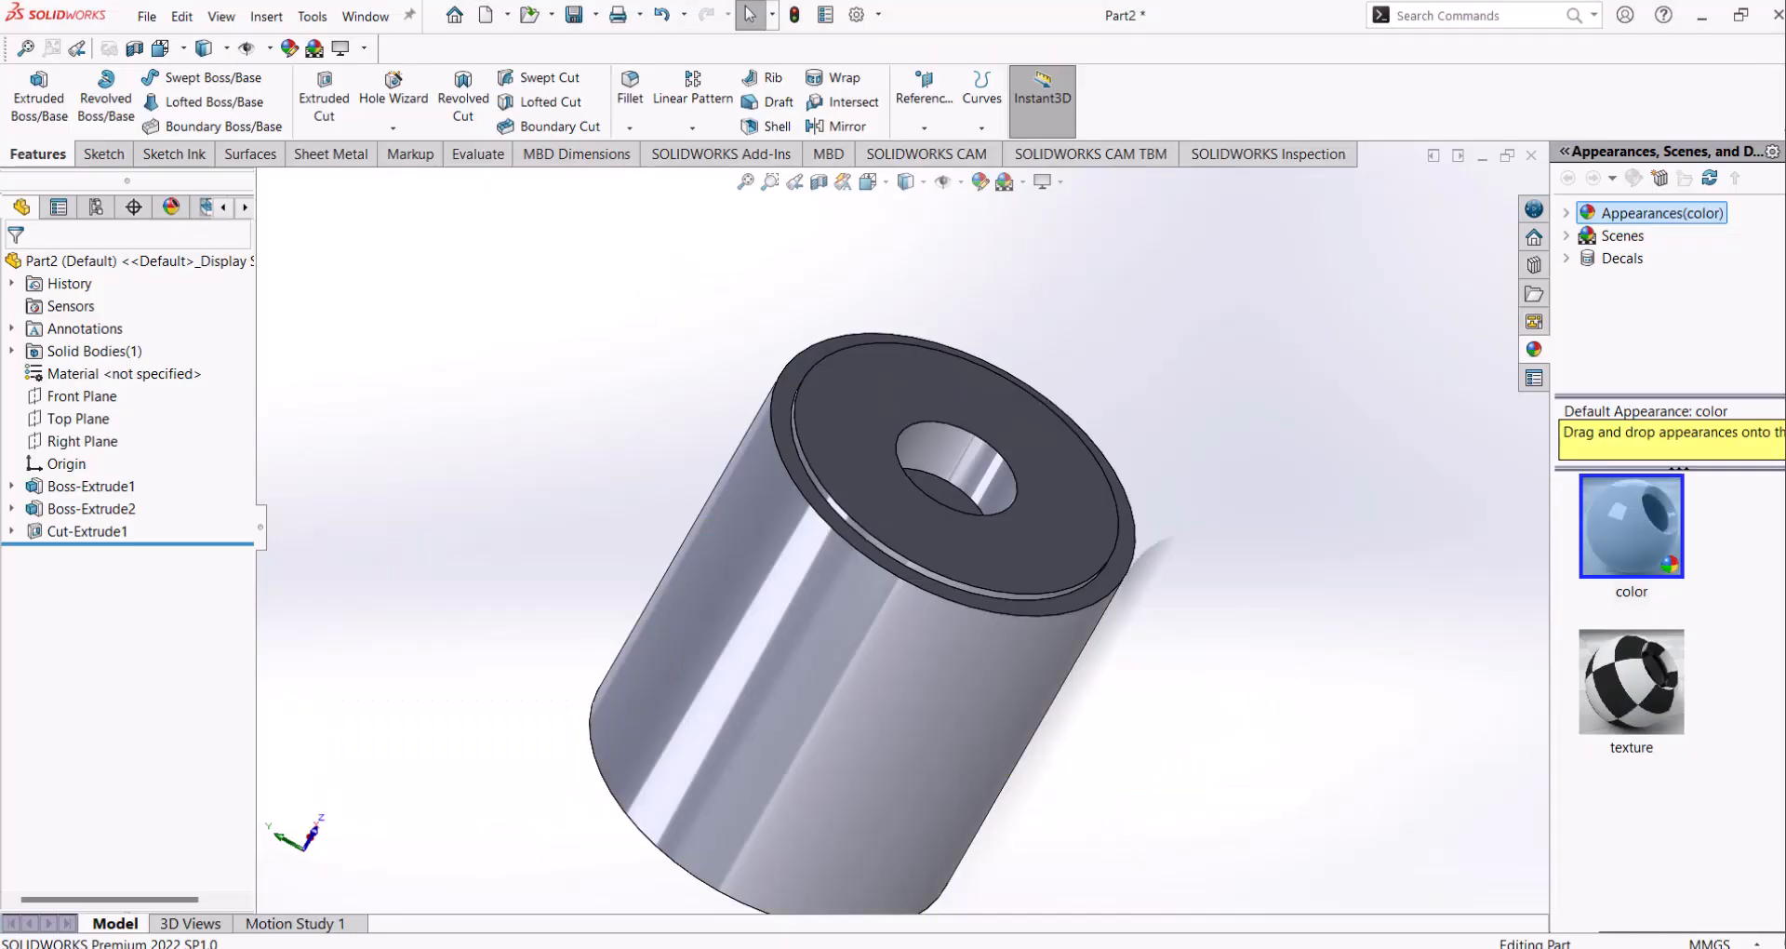
pyautogui.scroll(2, 1018, 642)
pyautogui.moveTo(1017, 641); pyautogui.dragTo(958, 609, button='middle')
pyautogui.scroll(-2, 823, 603)
pyautogui.moveTo(822, 603); pyautogui.dragTo(763, 526, button='middle')
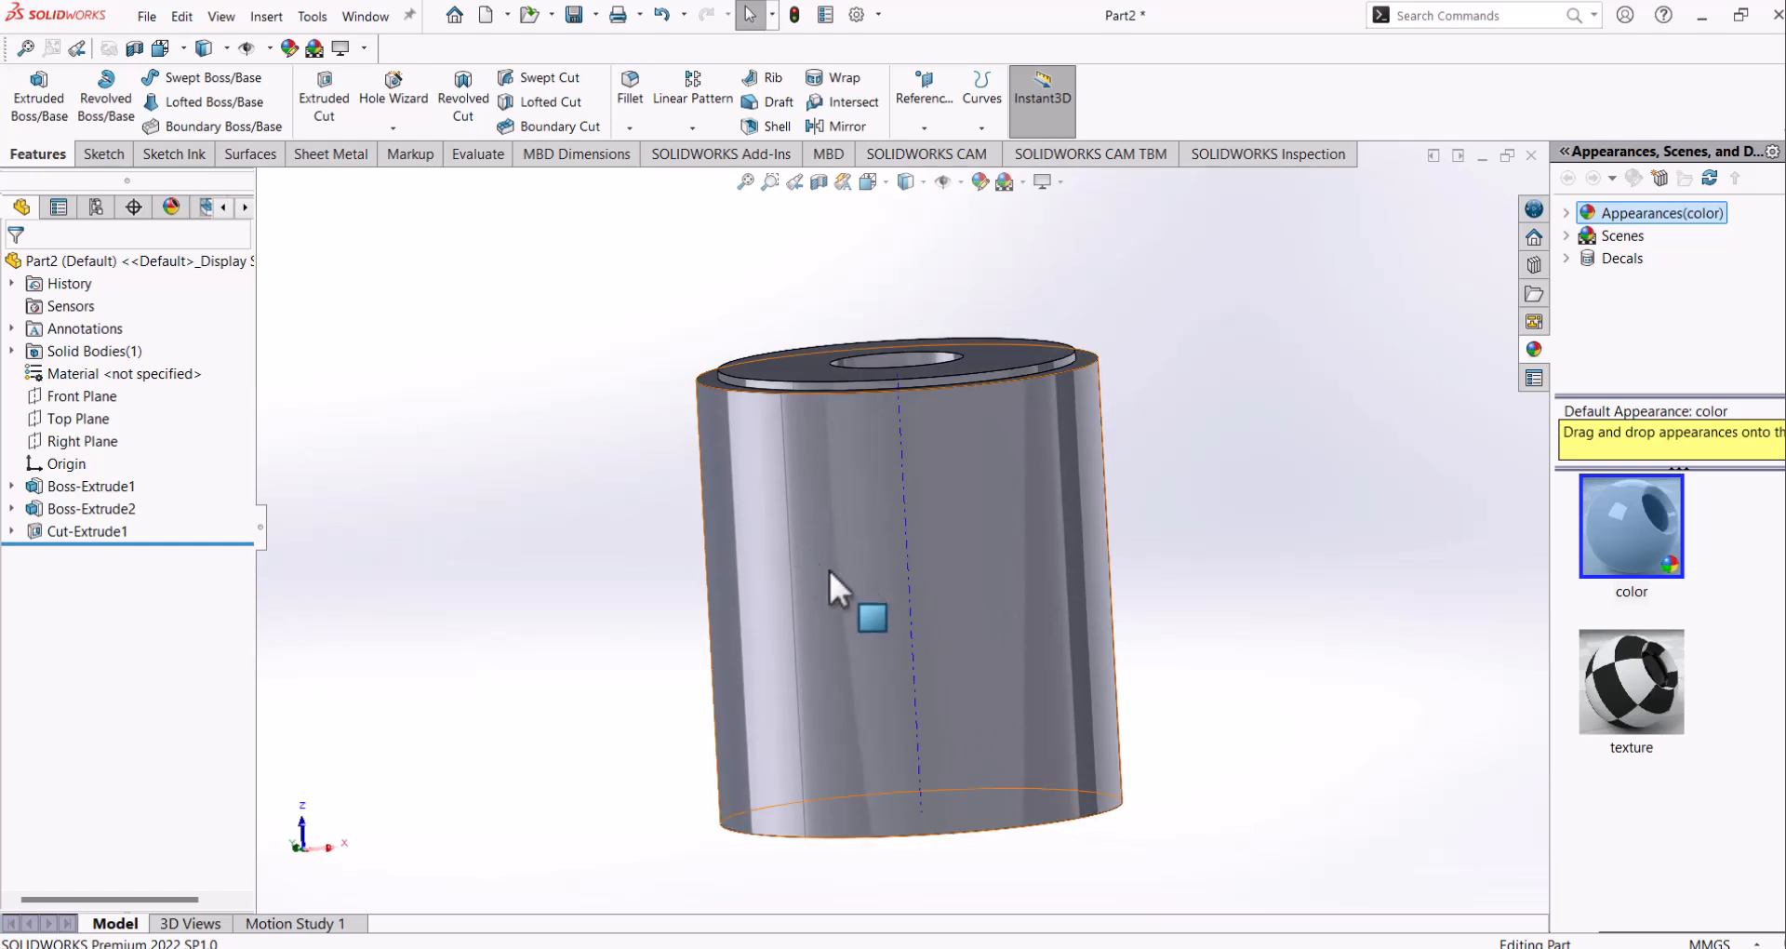
pyautogui.click(866, 586)
pyautogui.moveTo(531, 526); pyautogui.dragTo(415, 599, button='middle')
pyautogui.click(671, 621)
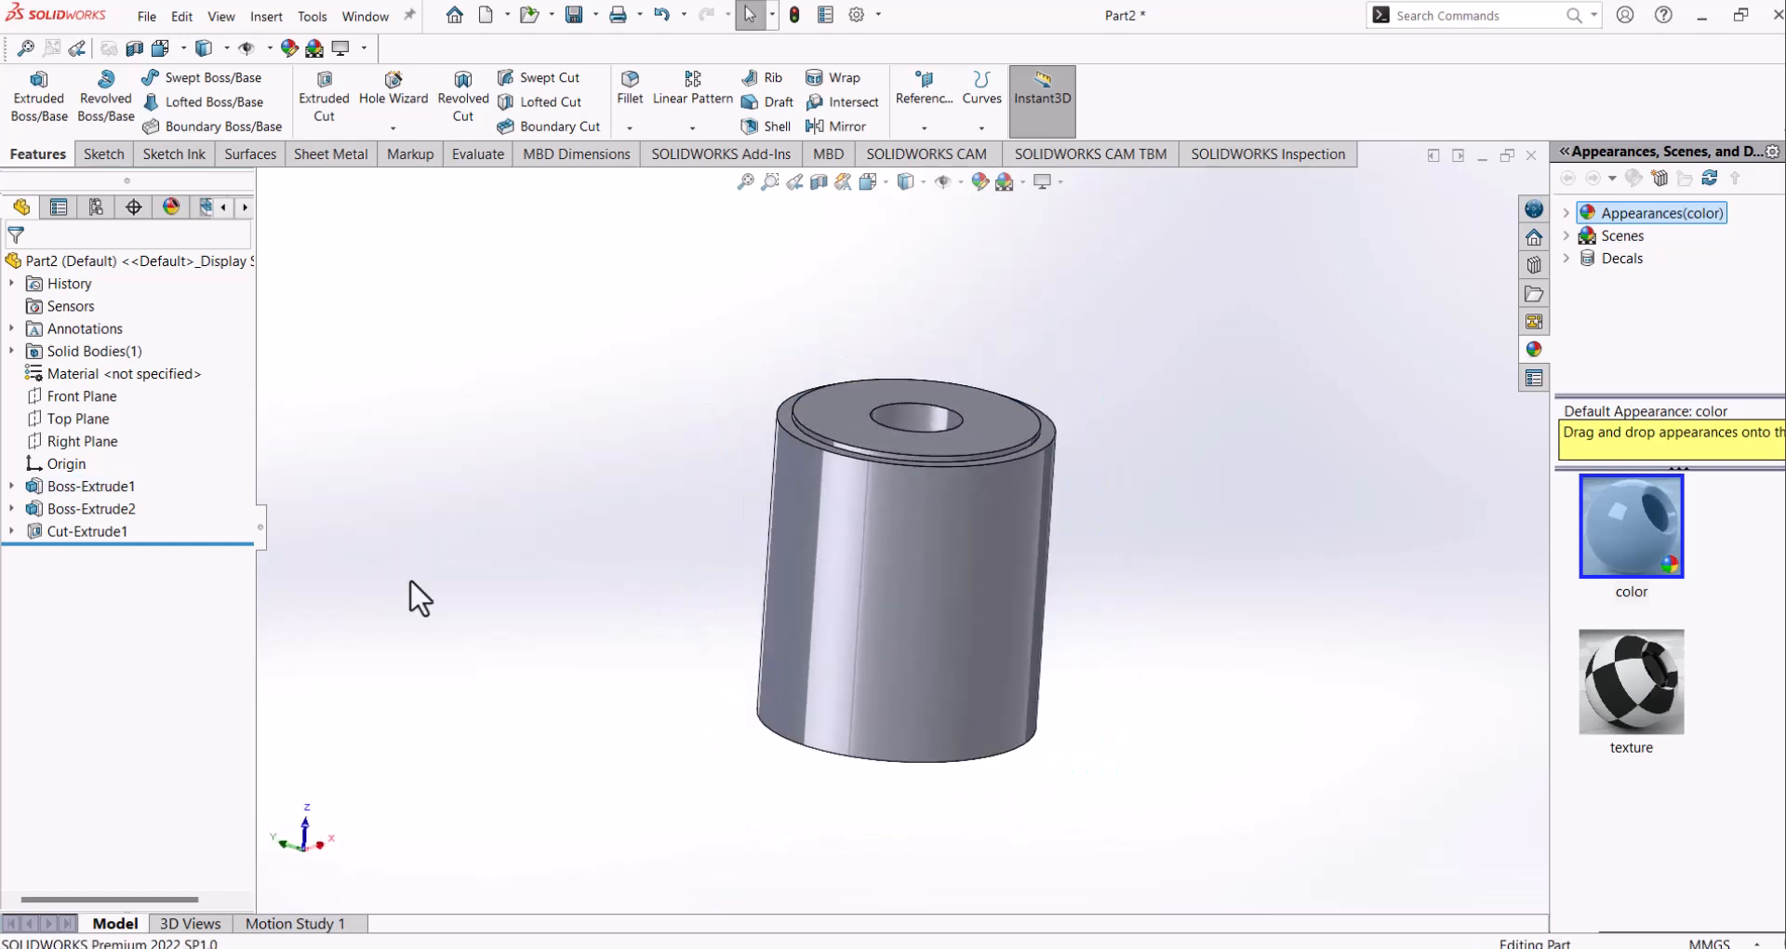
# Step: Create a reference plane perpendicular to the Top Plane and tangent to the cylinder's outer face
pyautogui.click(91, 421)
pyautogui.click(86, 444)
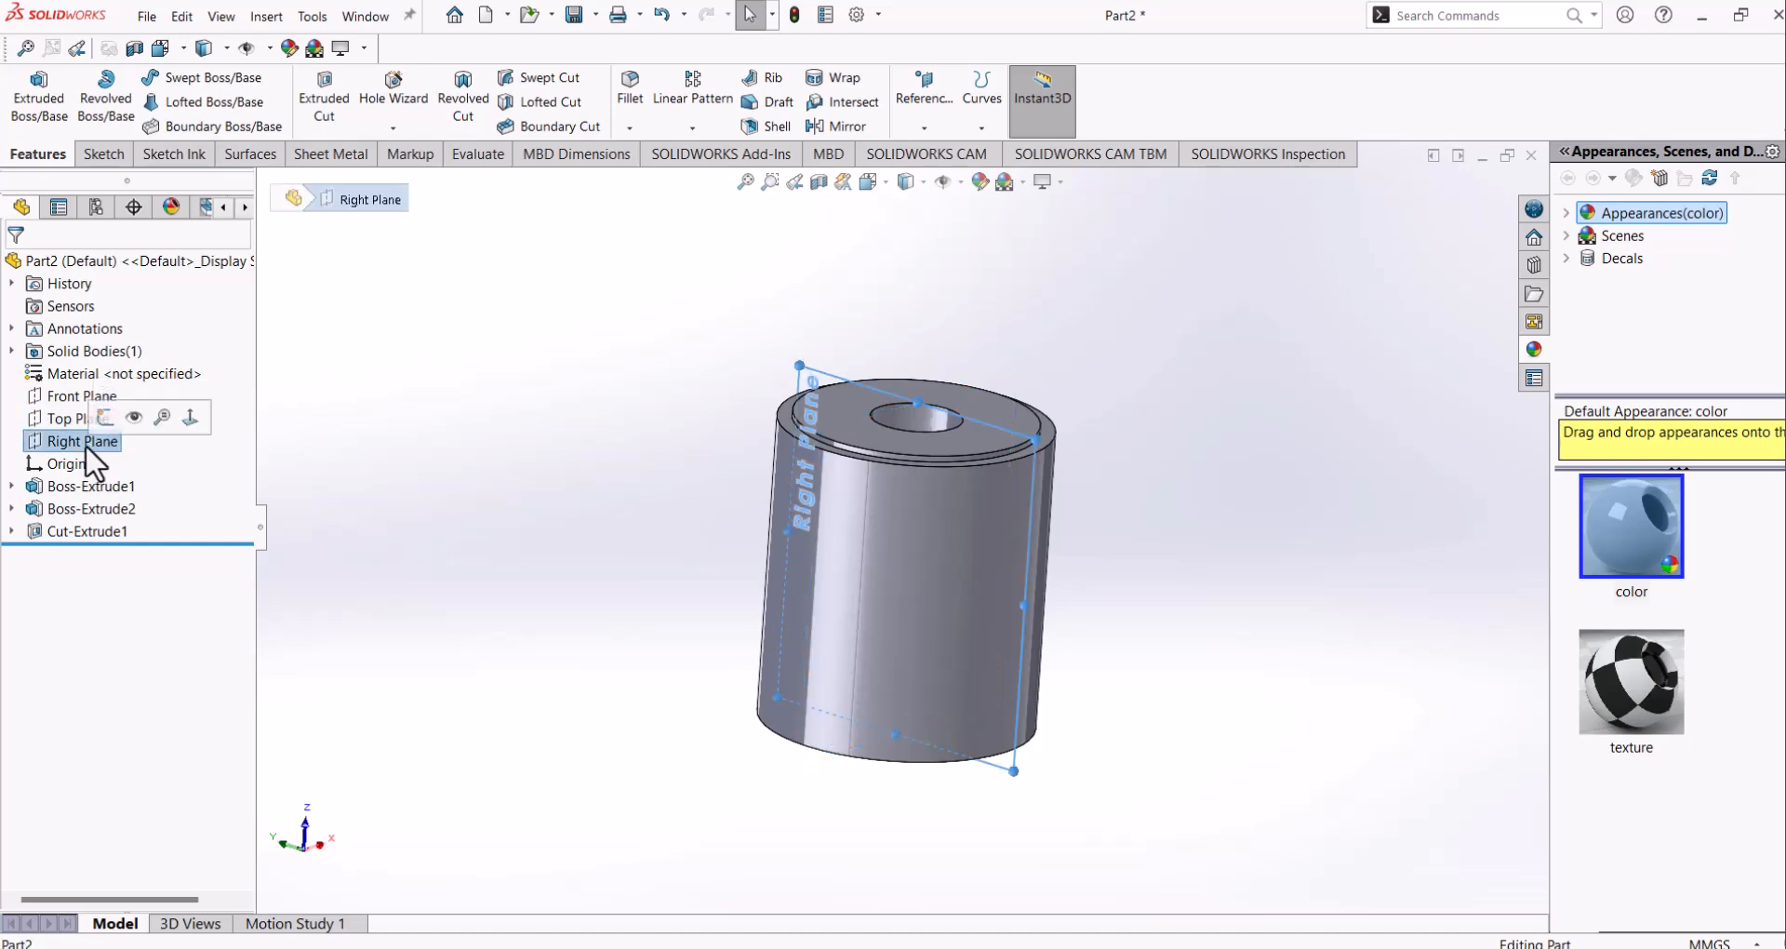
pyautogui.click(61, 420)
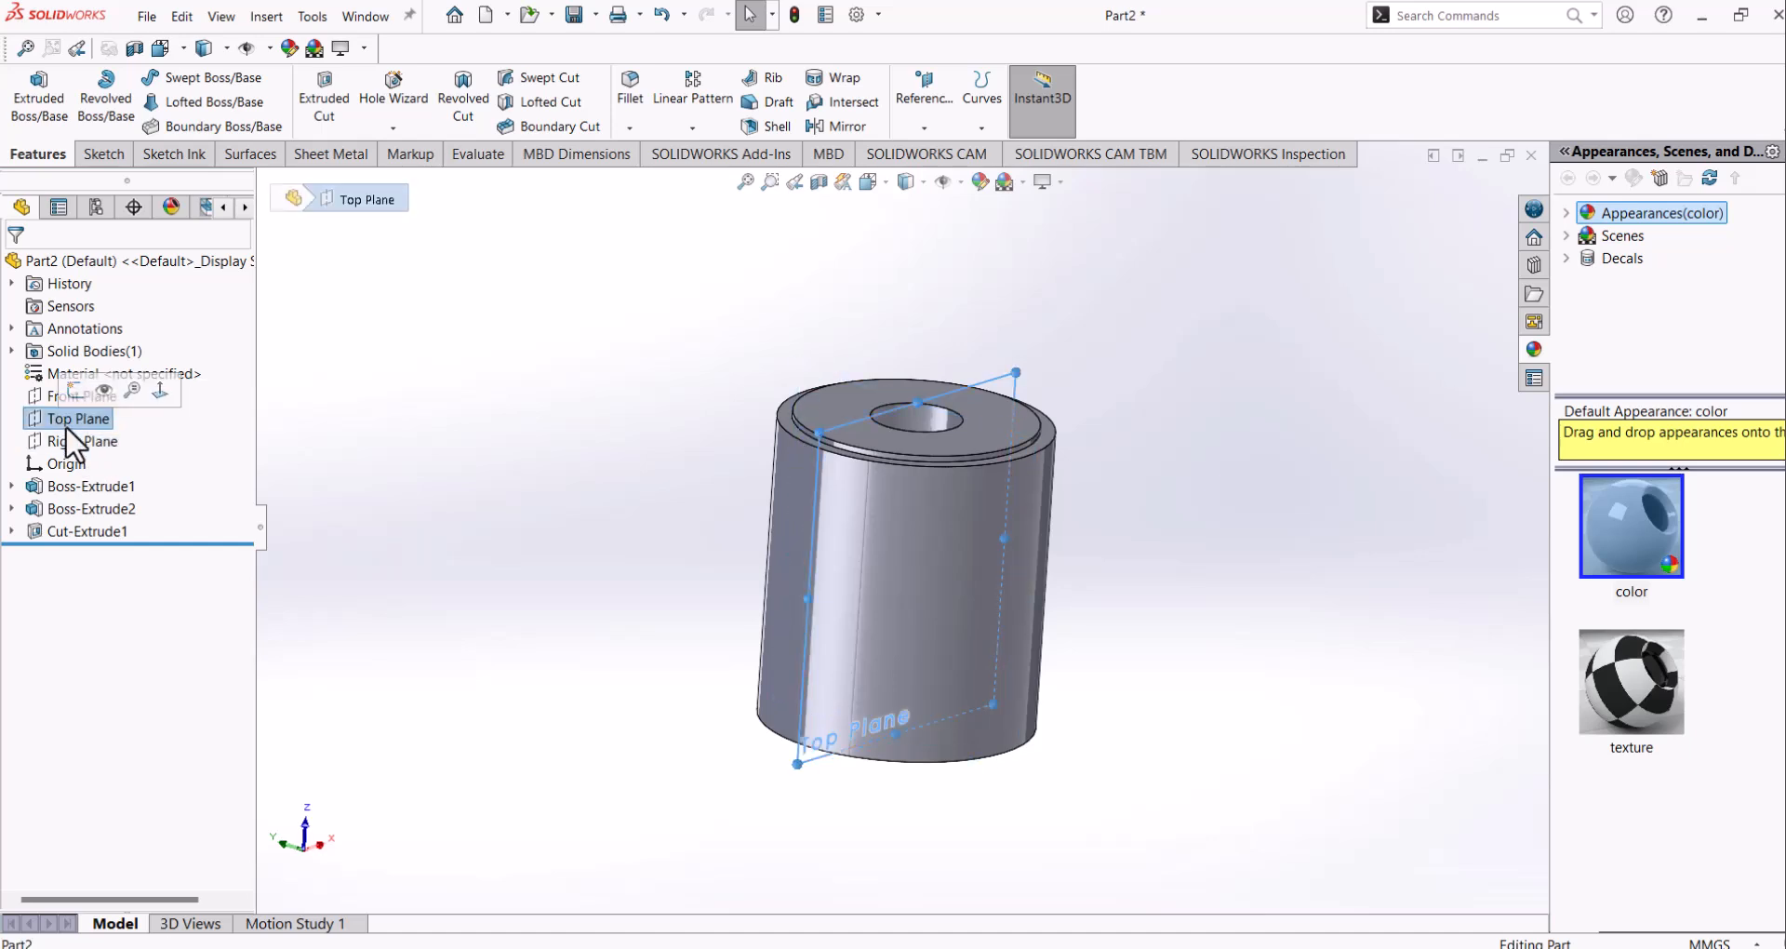
pyautogui.click(926, 130)
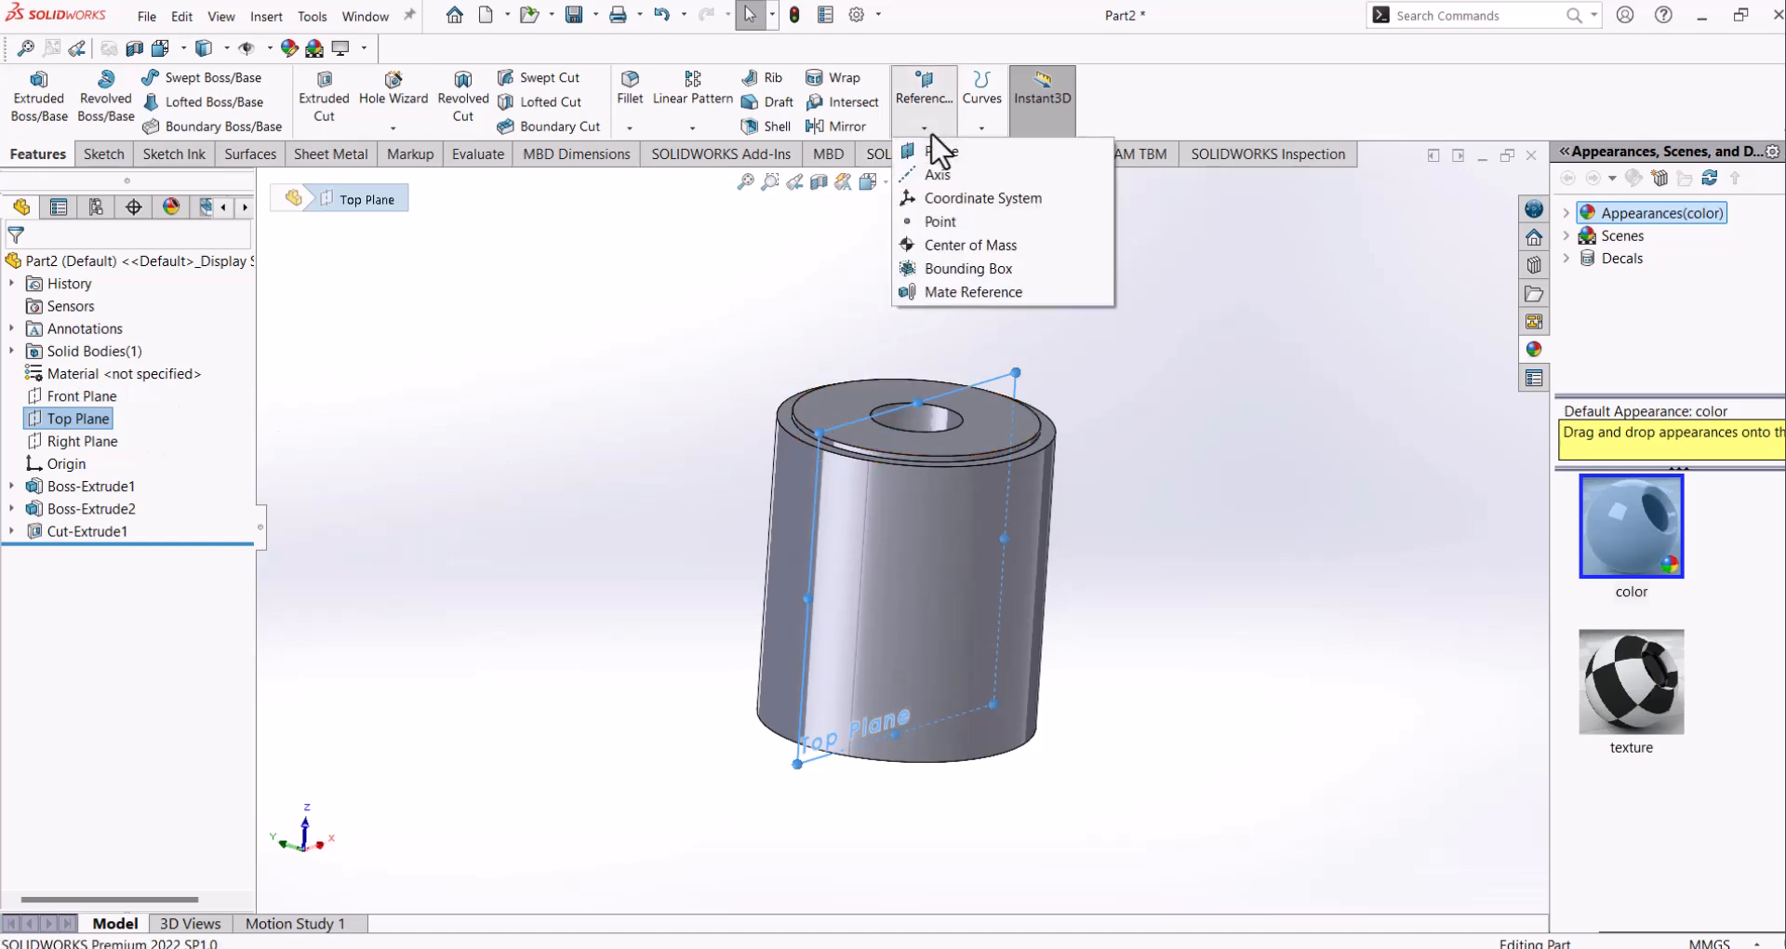
pyautogui.click(938, 151)
pyautogui.moveTo(952, 482); pyautogui.dragTo(936, 665, button='middle')
pyautogui.click(835, 510)
pyautogui.click(17, 275)
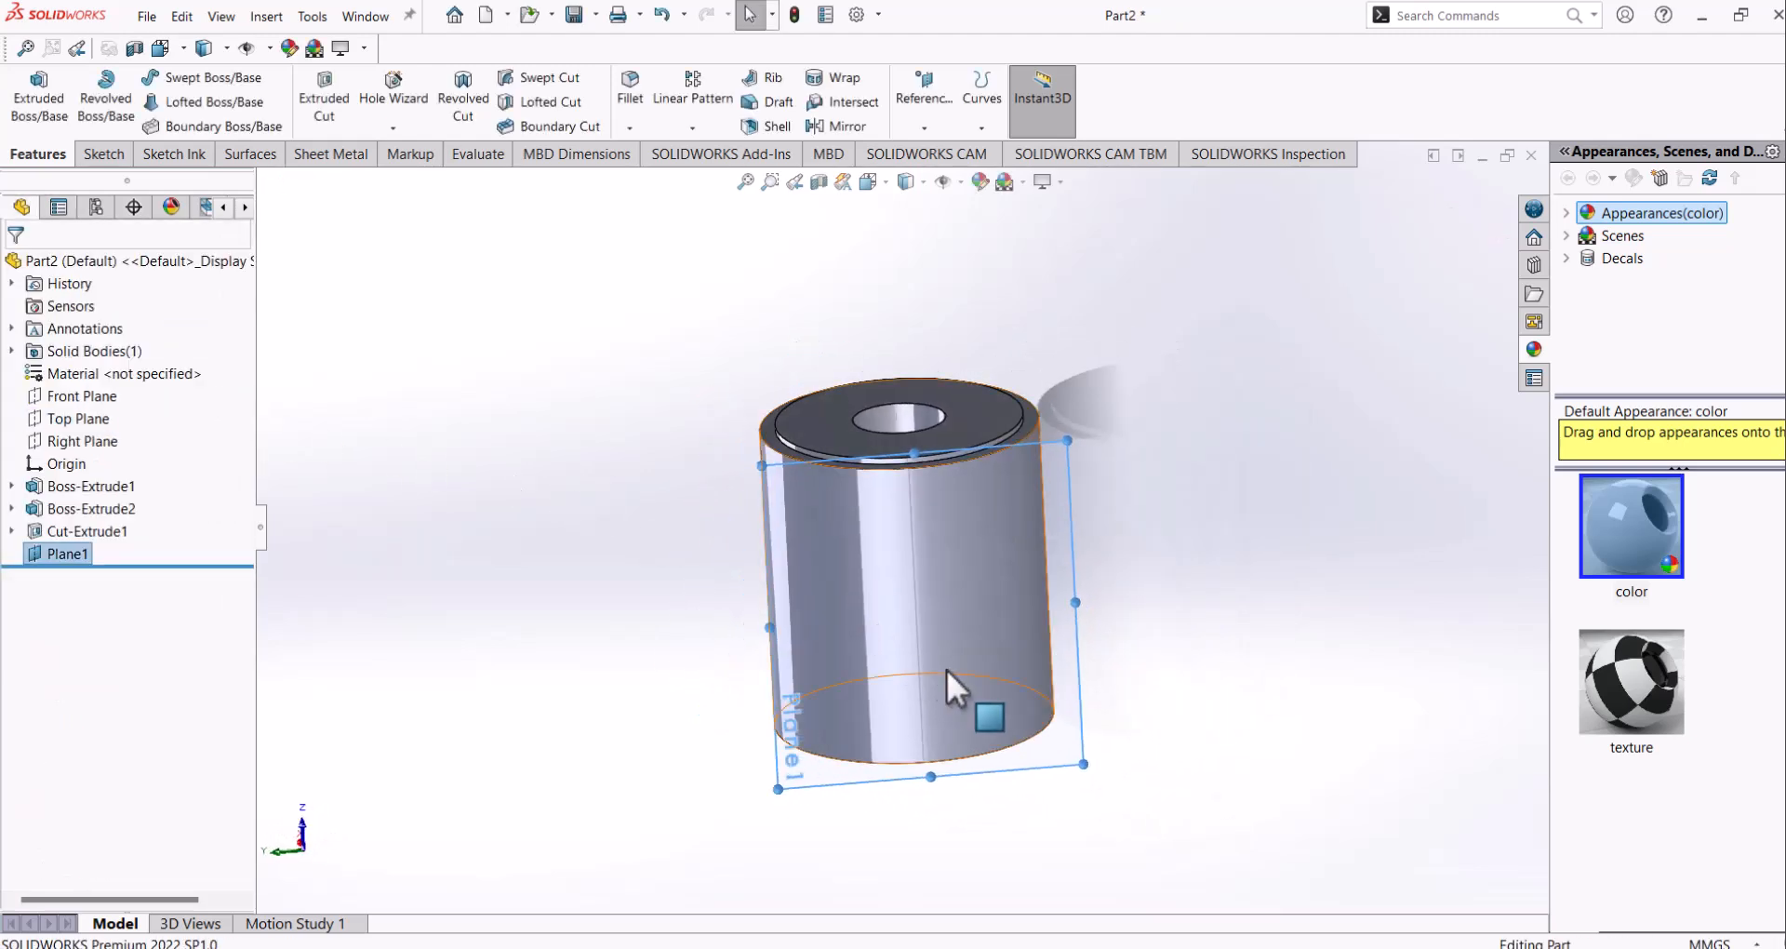
# Step: Start a sketch on the tangent plane and draw a horizontal centerpoint straight slot at the origin, about 68 mm between centres and 15 mm wide
pyautogui.click(1077, 752)
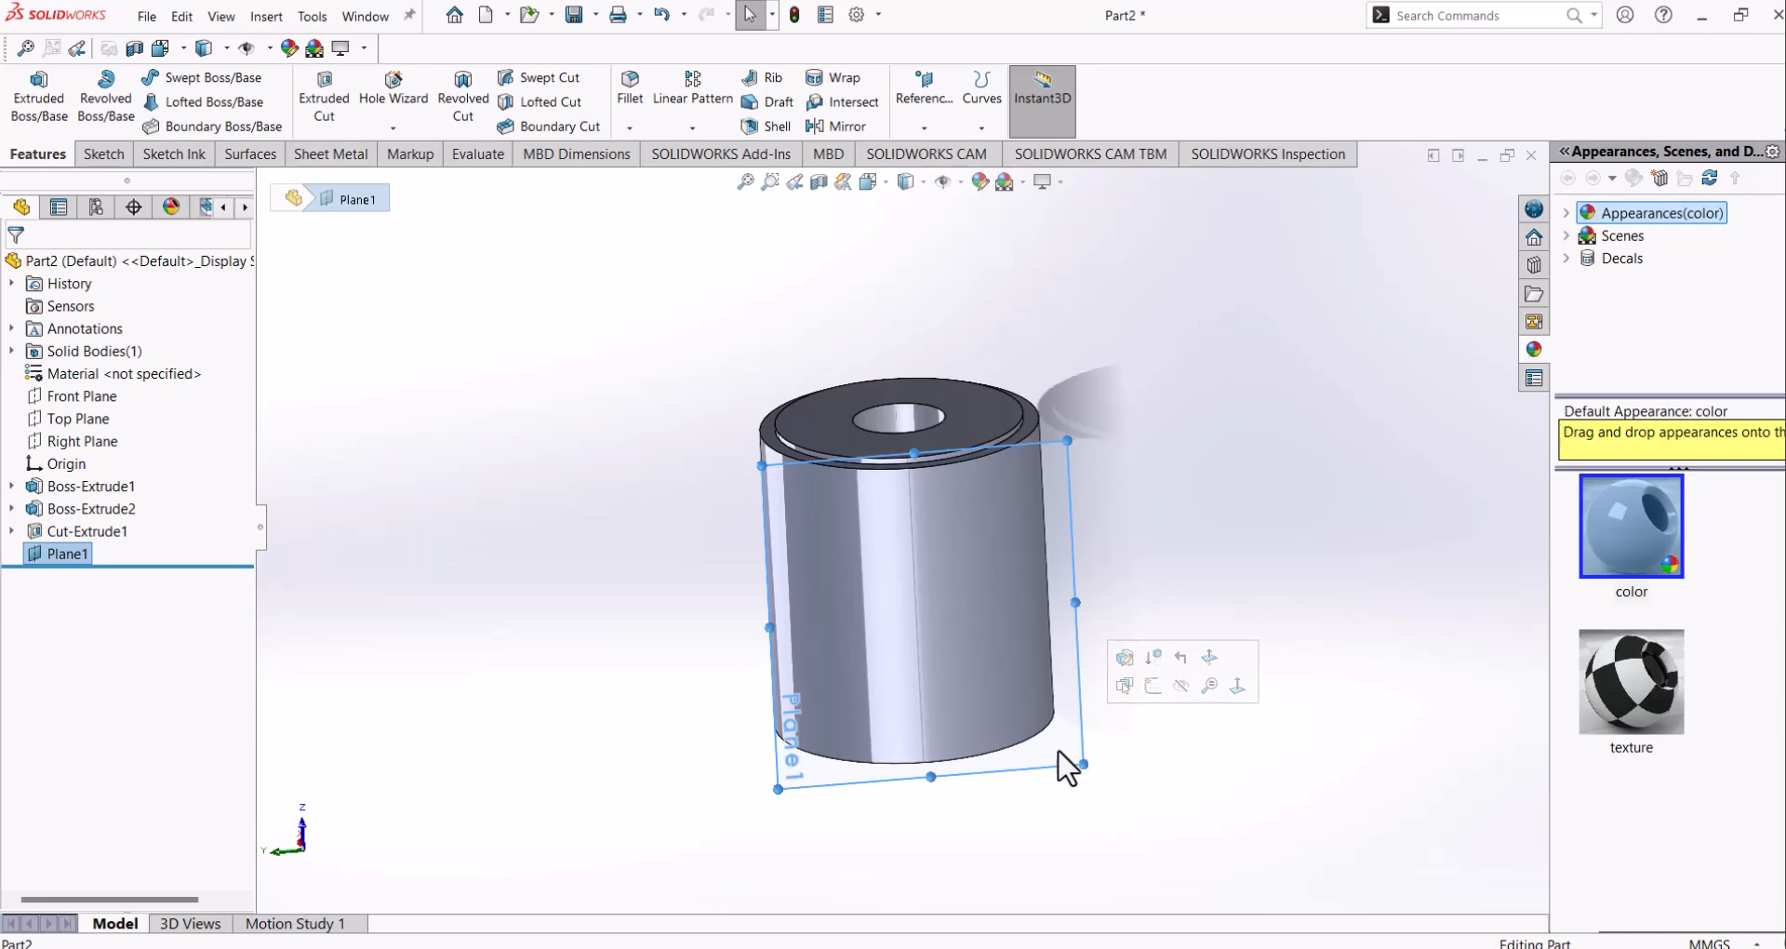
pyautogui.click(1199, 485)
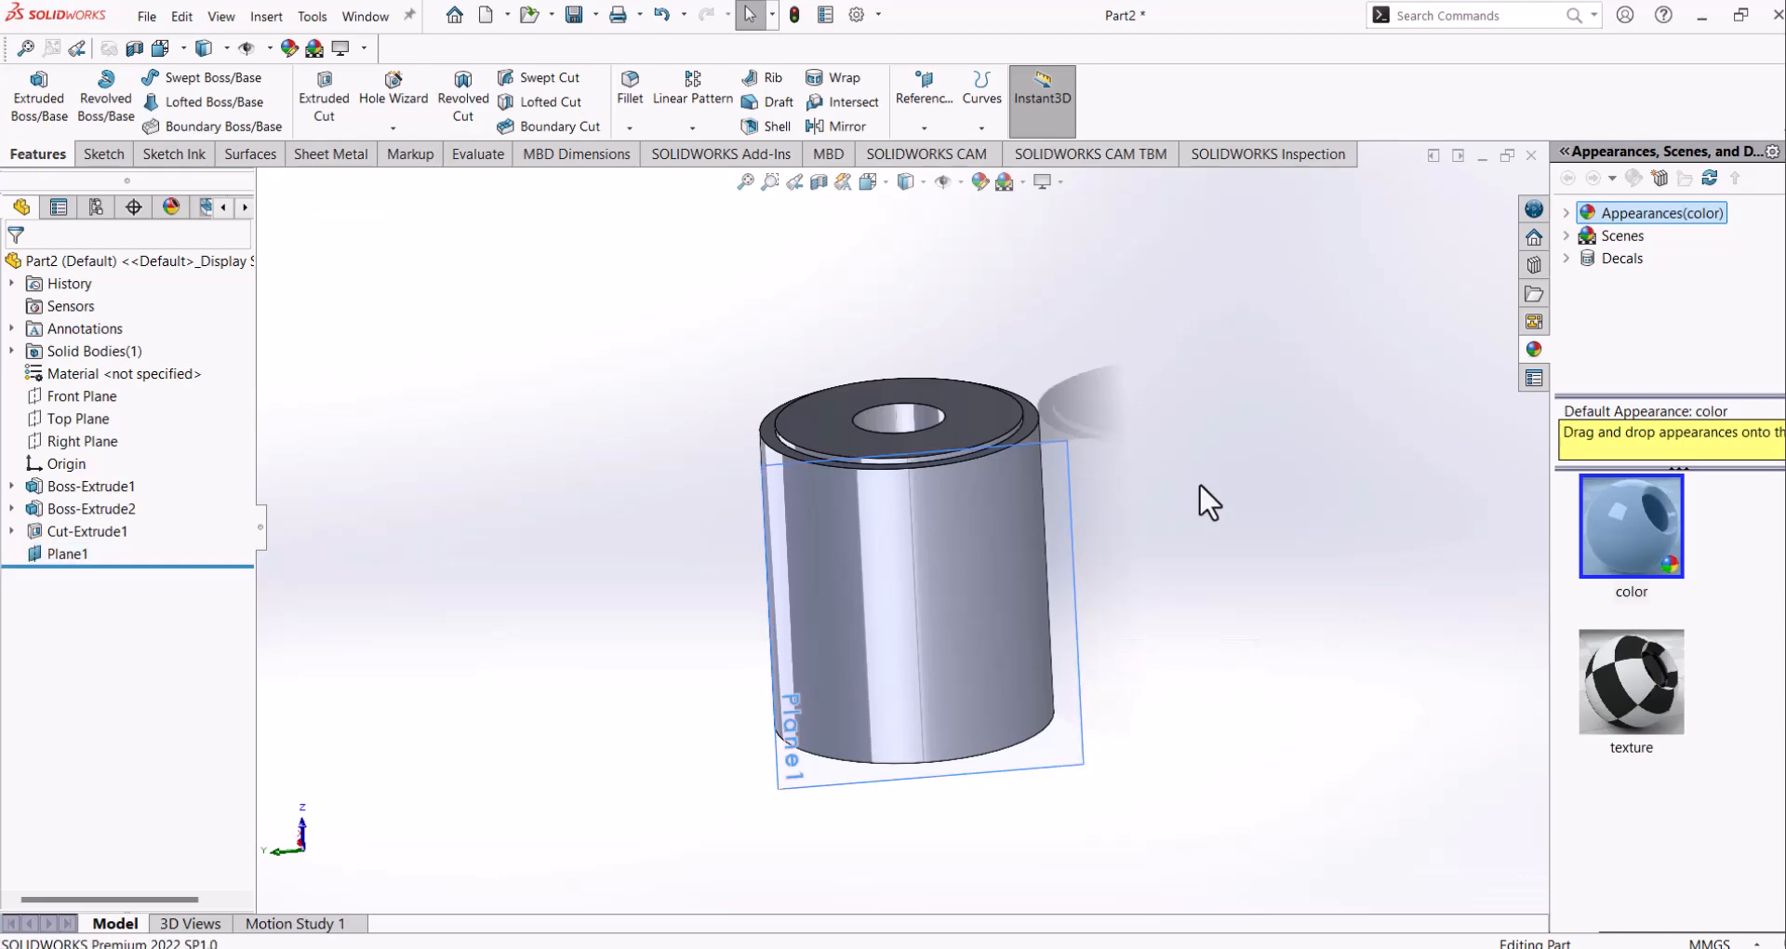
pyautogui.click(1074, 663)
pyautogui.click(1154, 609)
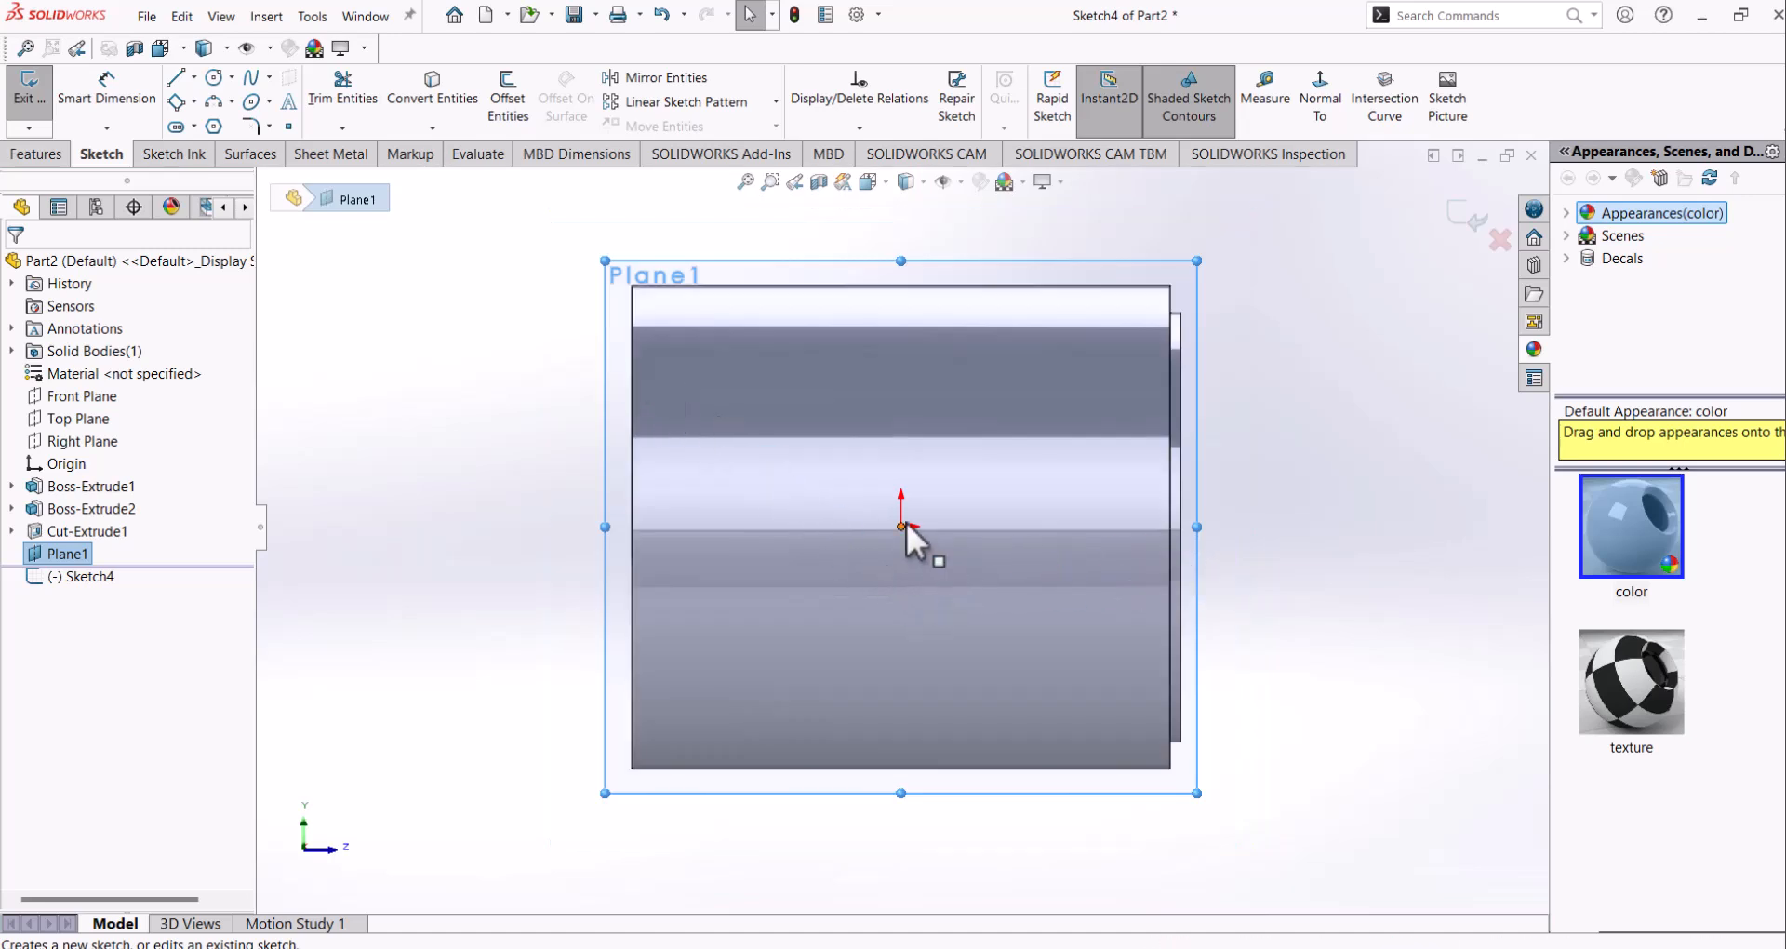
pyautogui.click(899, 528)
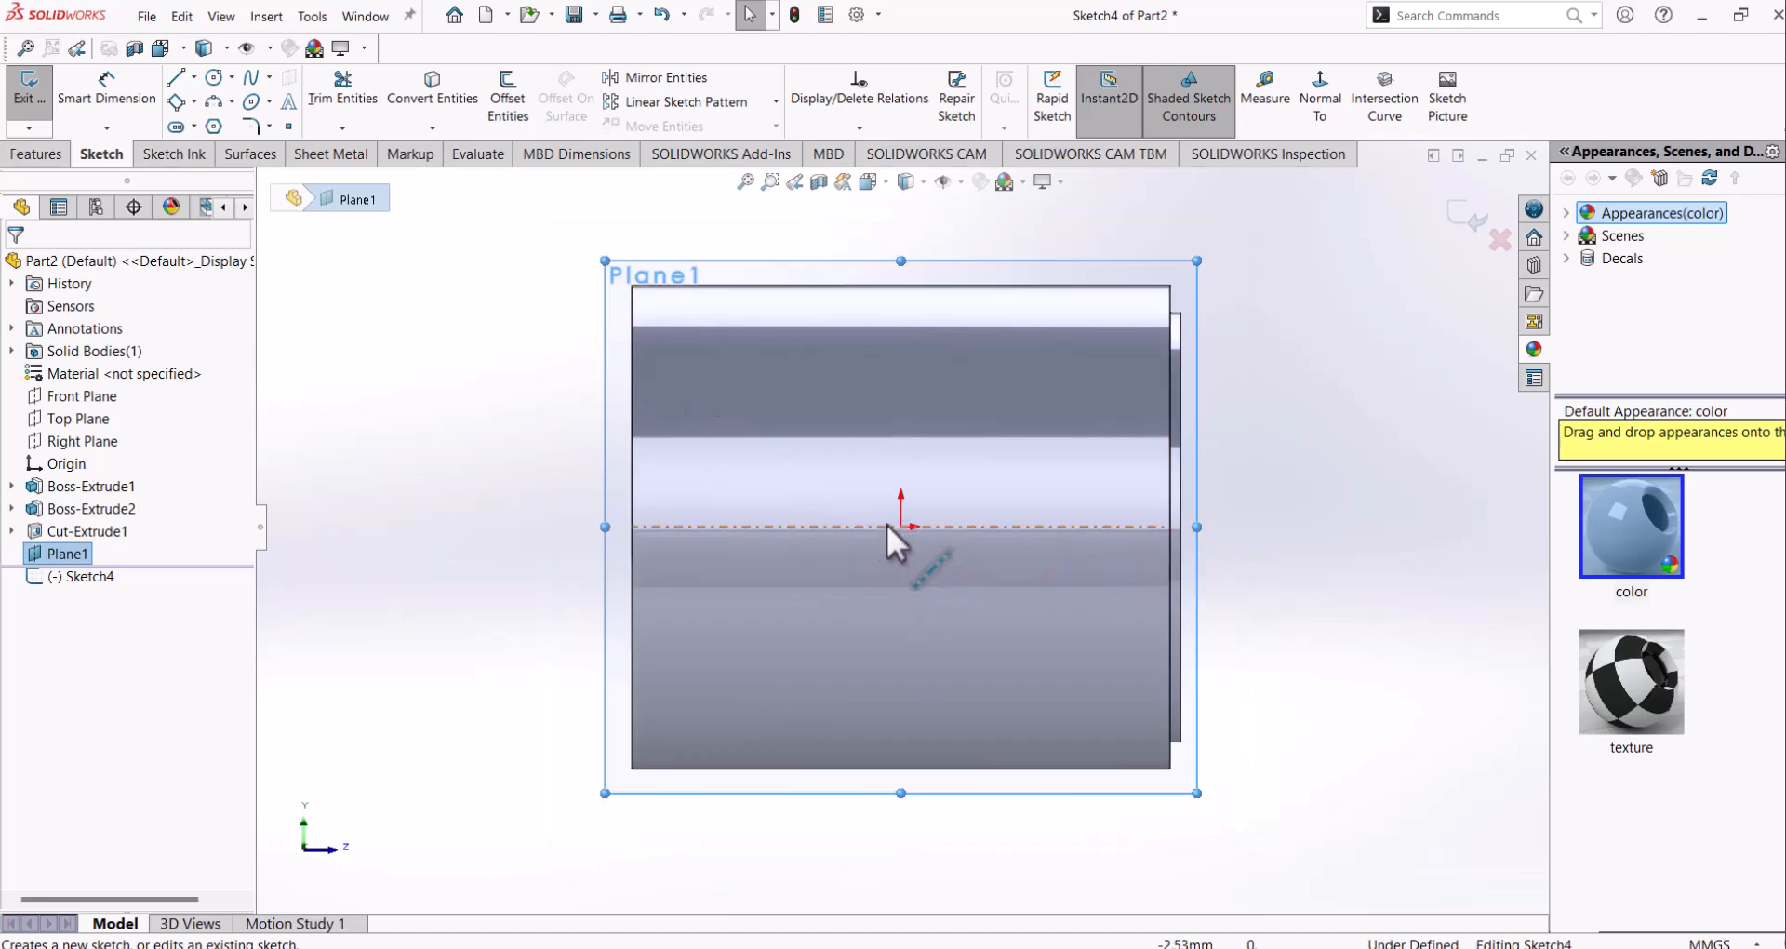
pyautogui.click(194, 127)
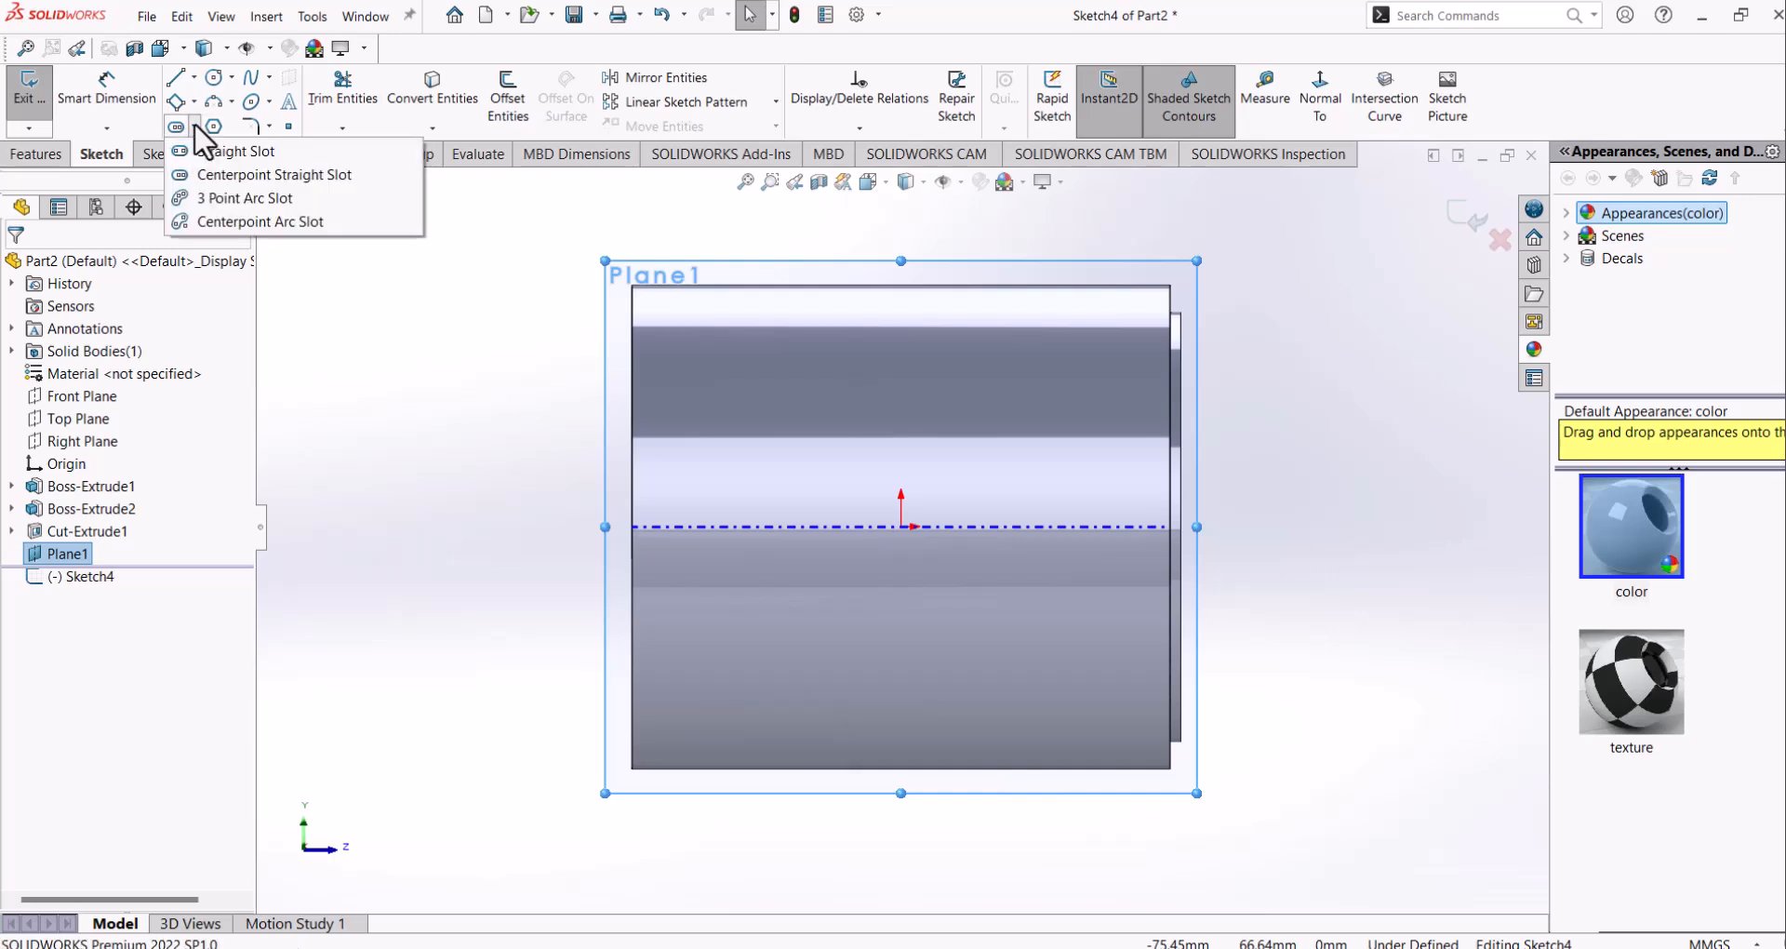
pyautogui.click(233, 176)
pyautogui.click(900, 527)
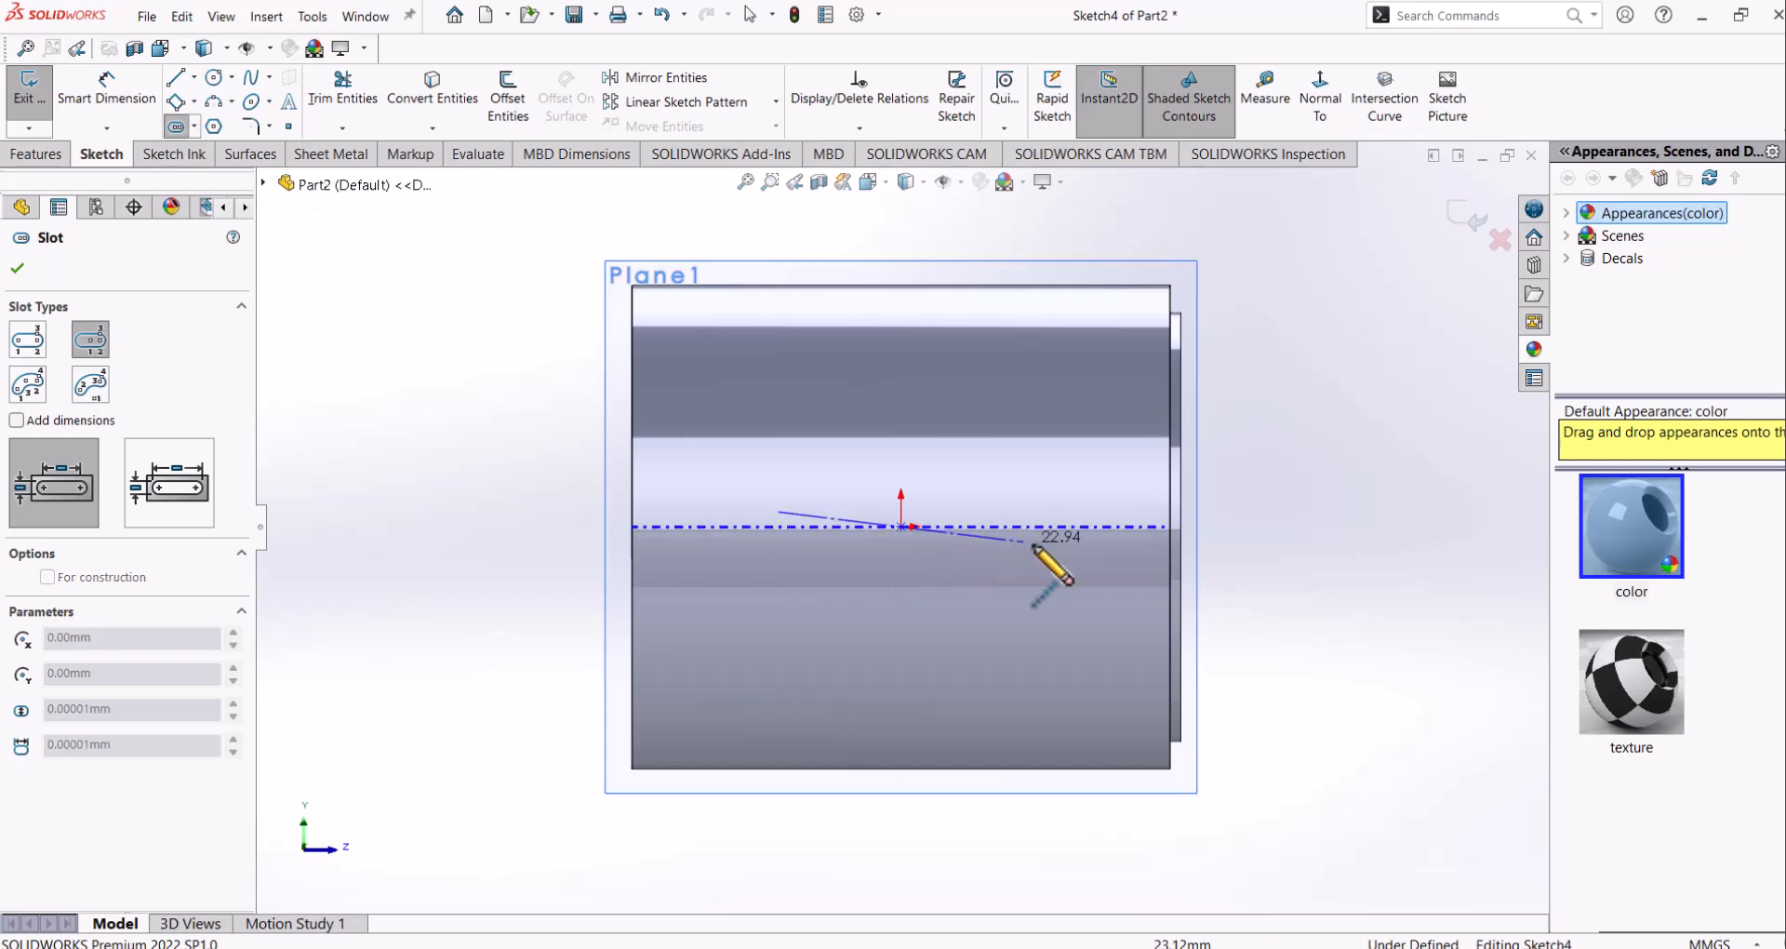
pyautogui.click(1087, 526)
pyautogui.click(1088, 487)
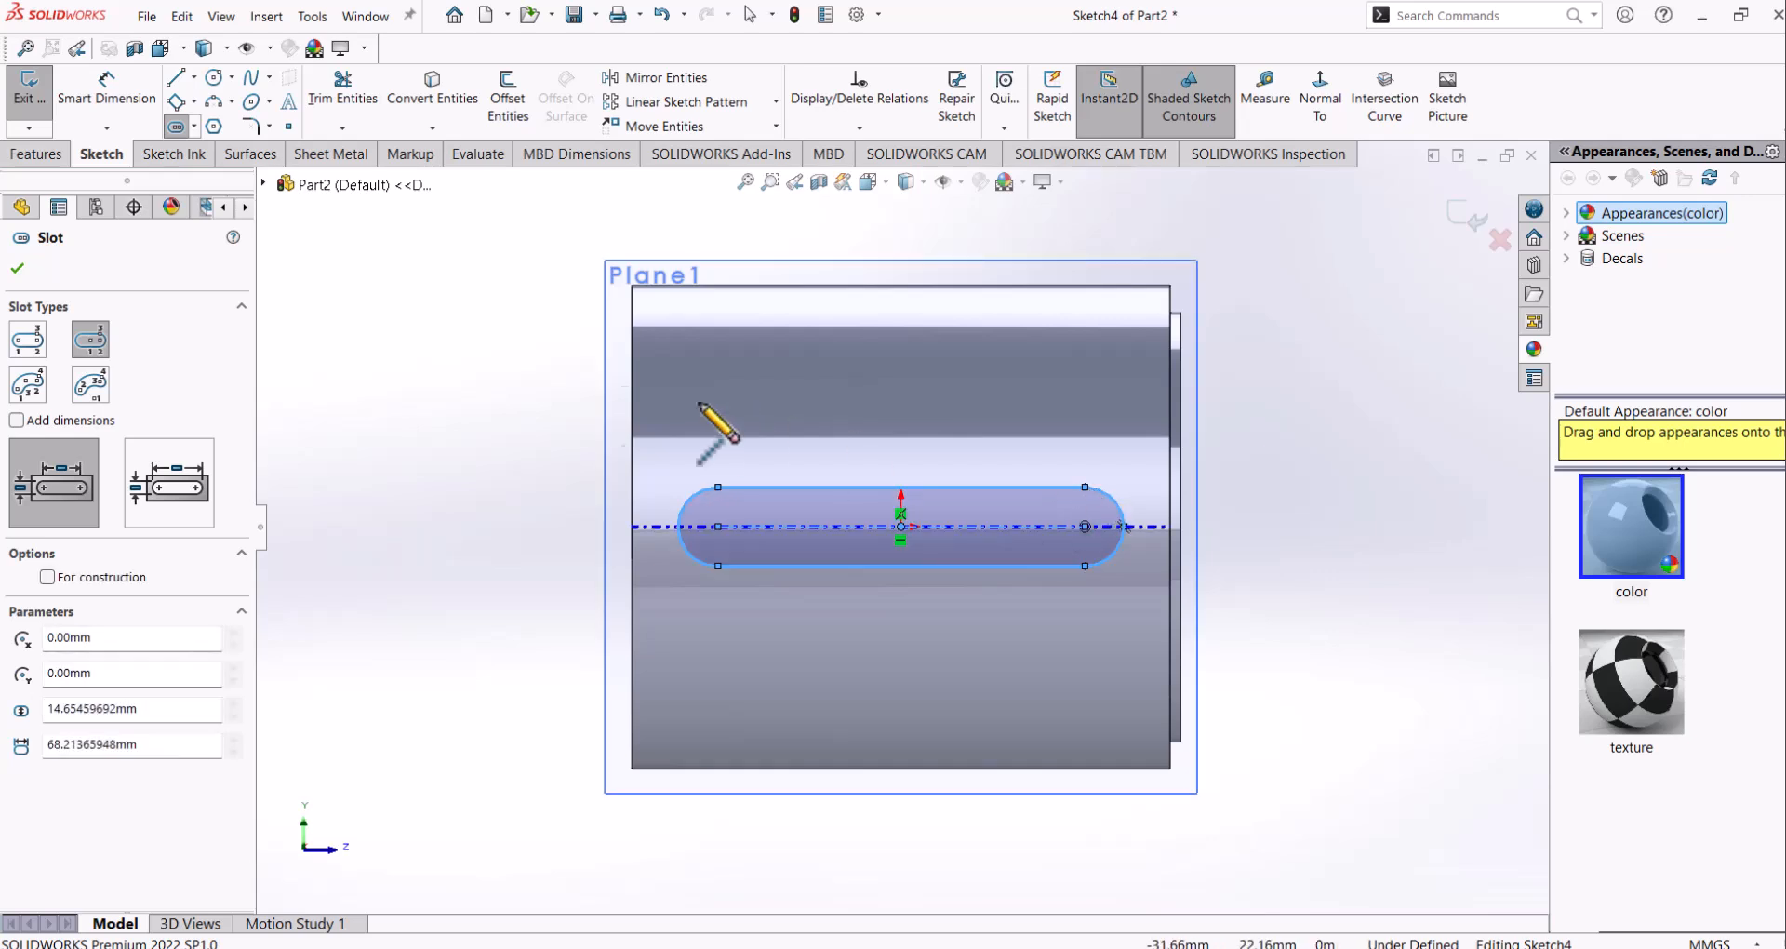
pyautogui.click(17, 267)
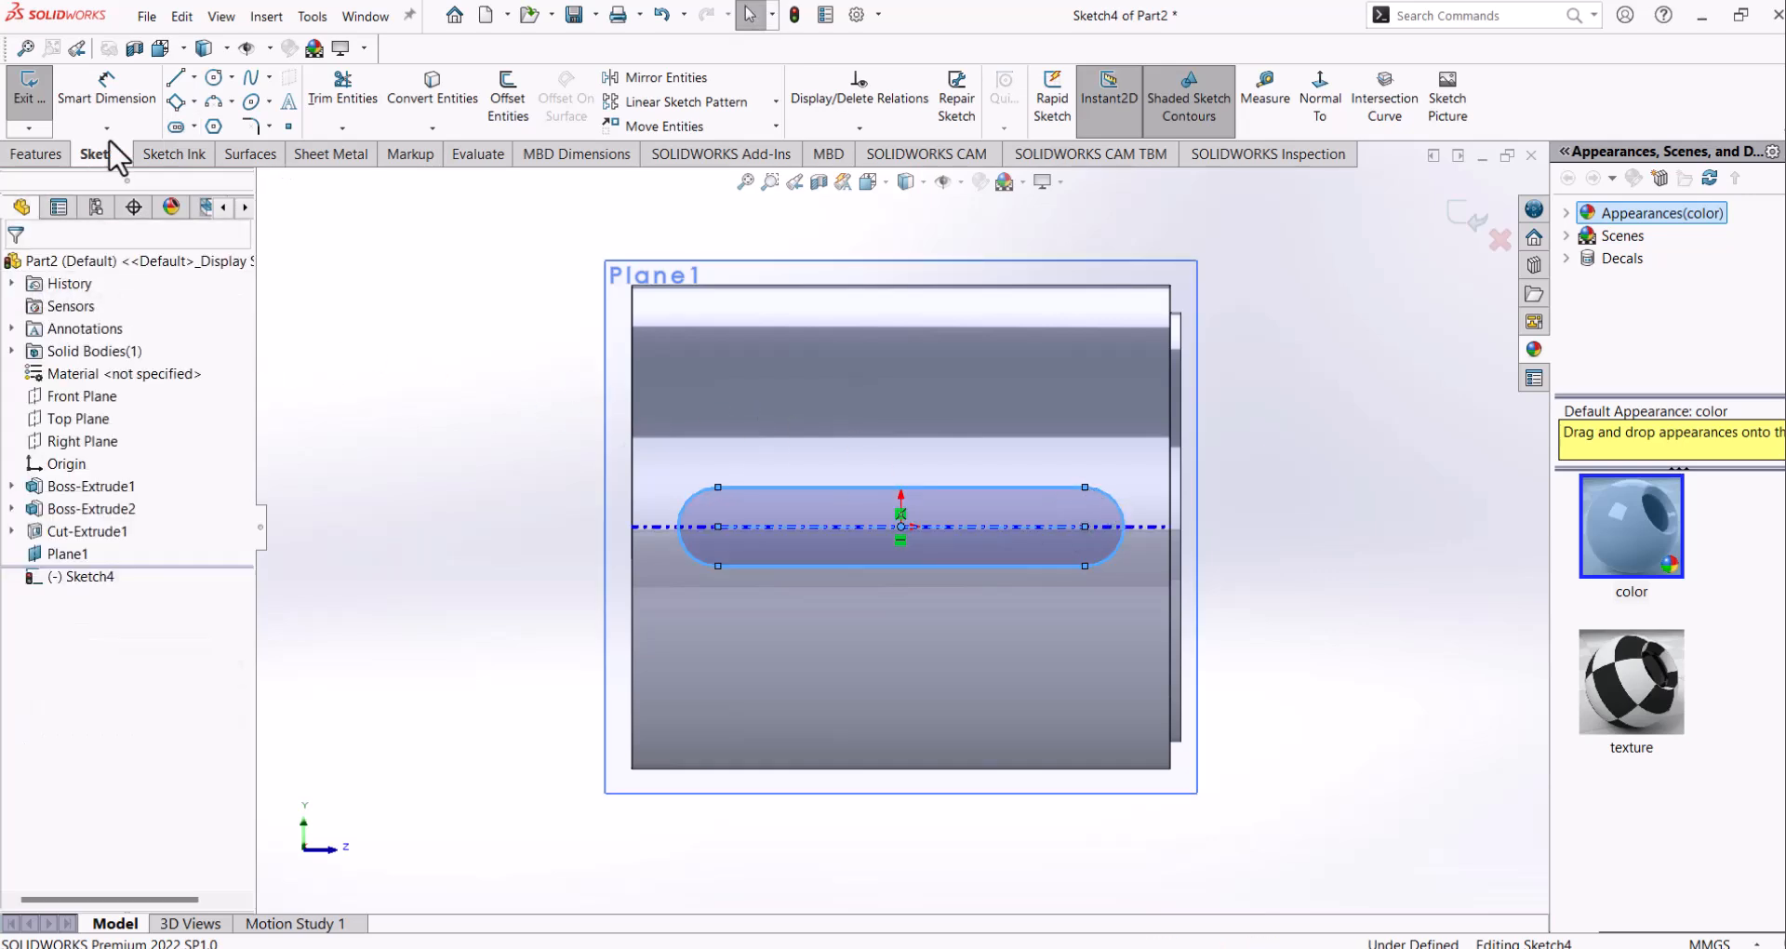
# Step: Dimension the distance from the centre of the slot's nearer end arc to the raised boss's end face as 22 mm
pyautogui.click(107, 93)
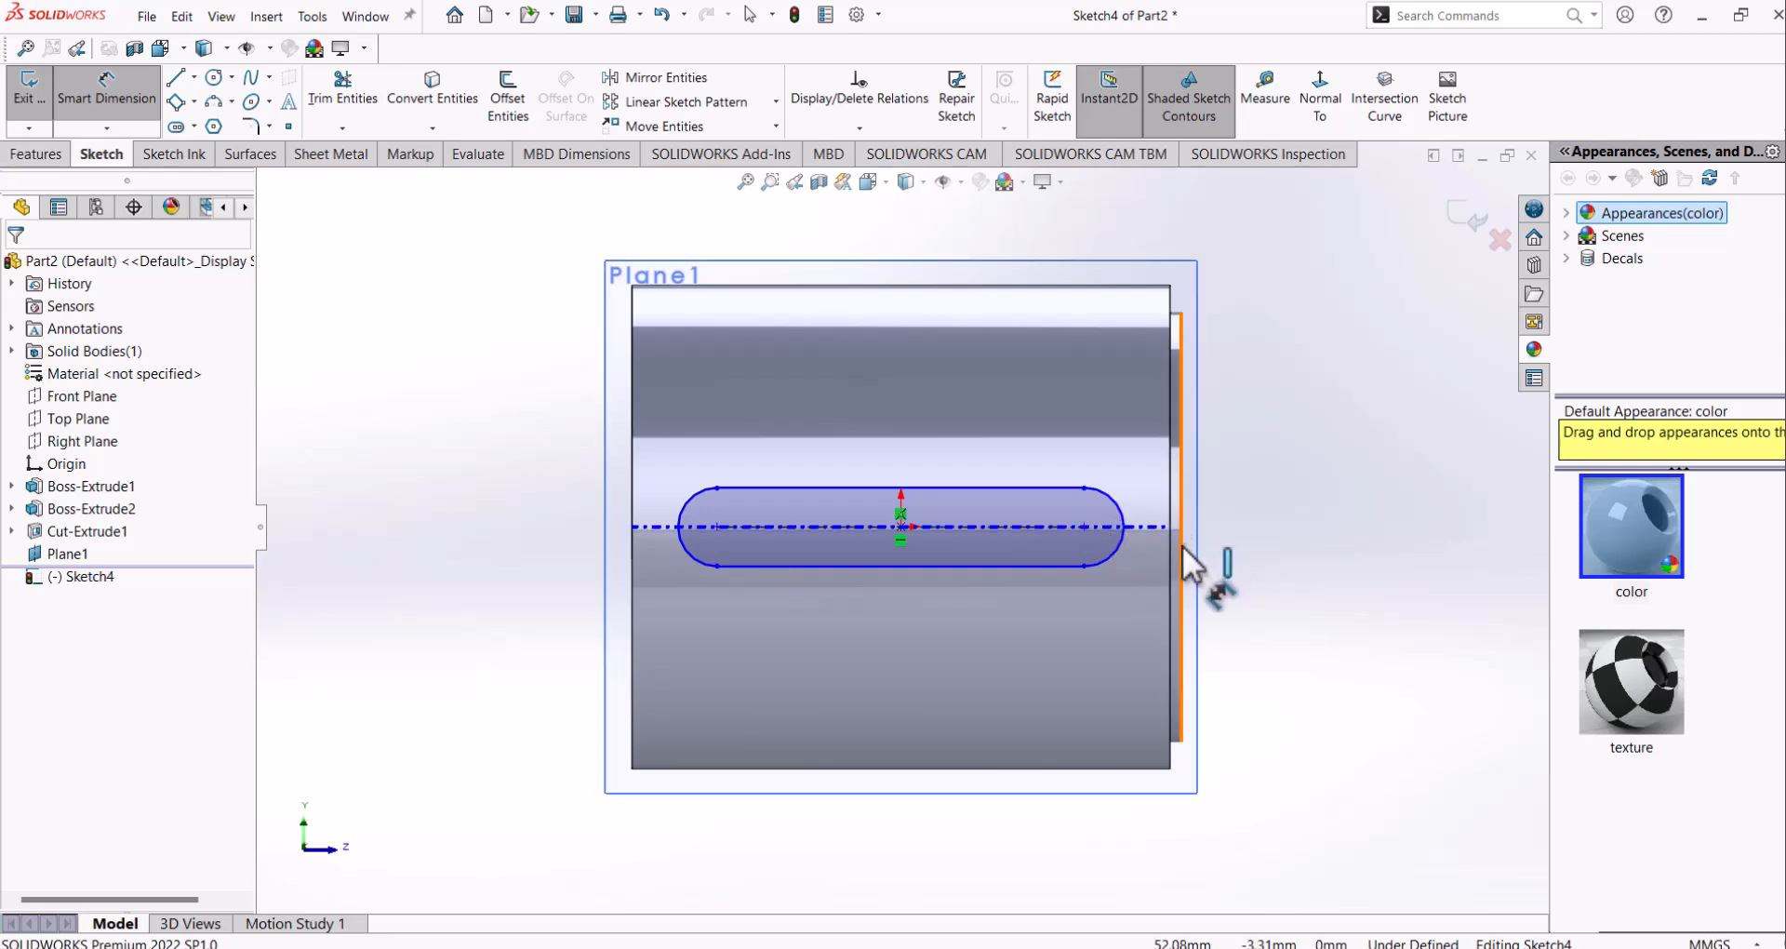
pyautogui.click(1084, 527)
pyautogui.click(1172, 646)
pyautogui.click(1277, 655)
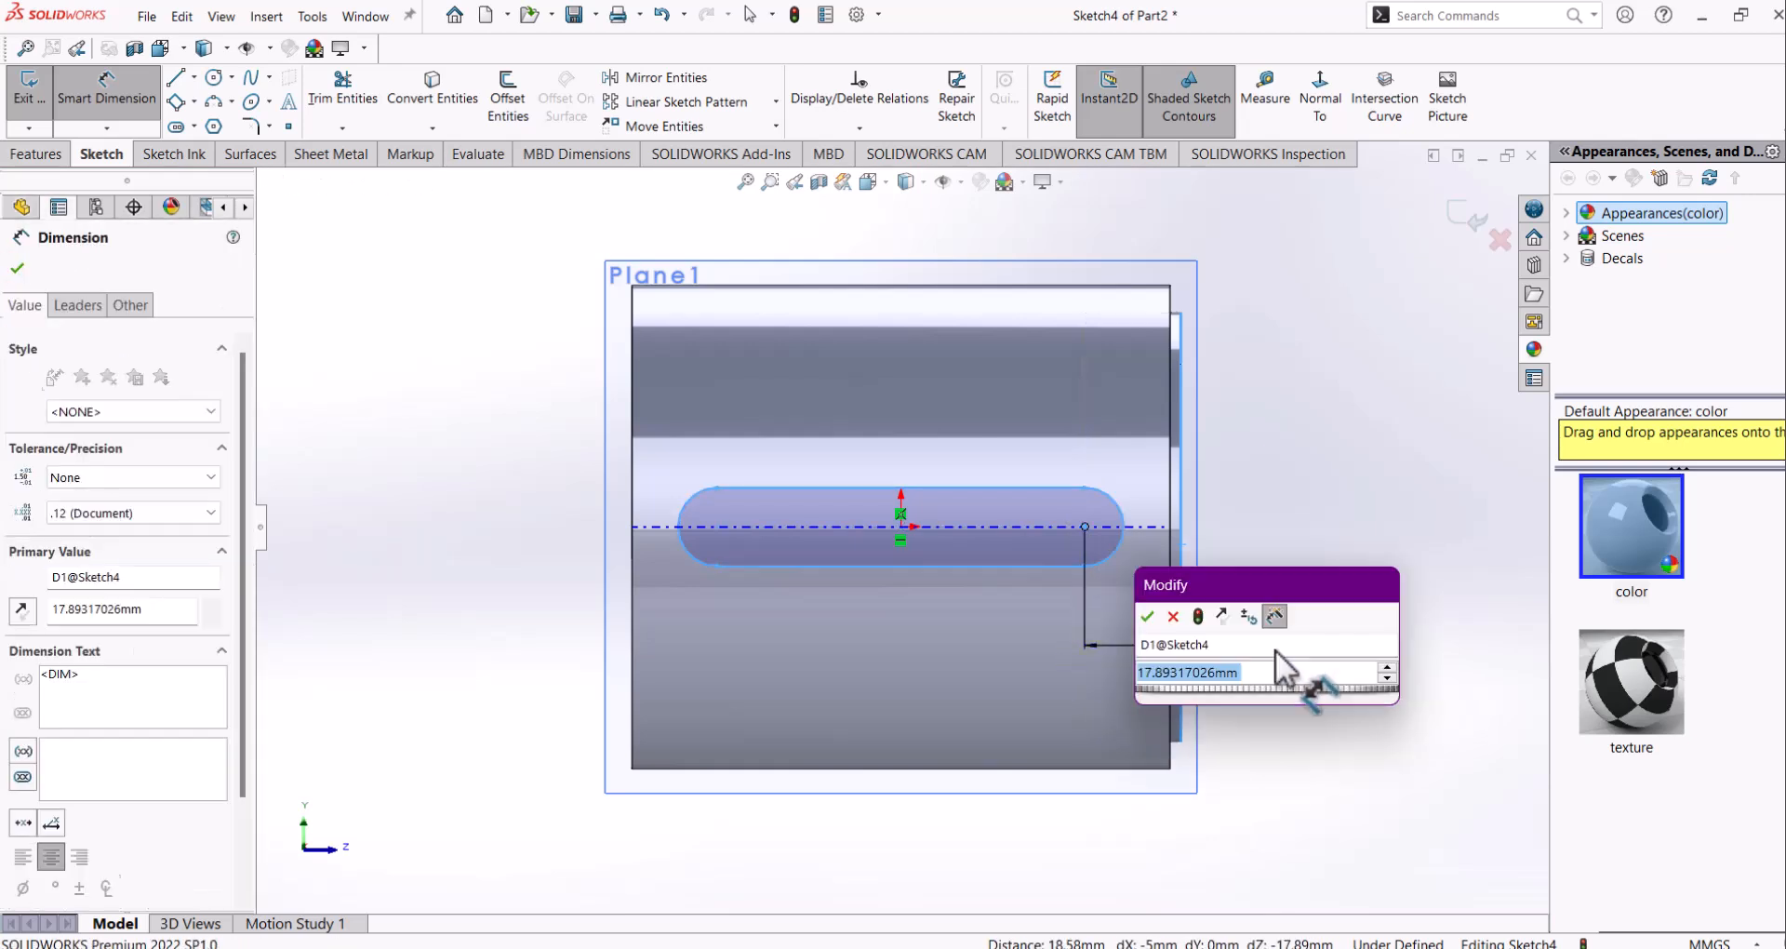
pyautogui.write('22')
pyautogui.press('Return')
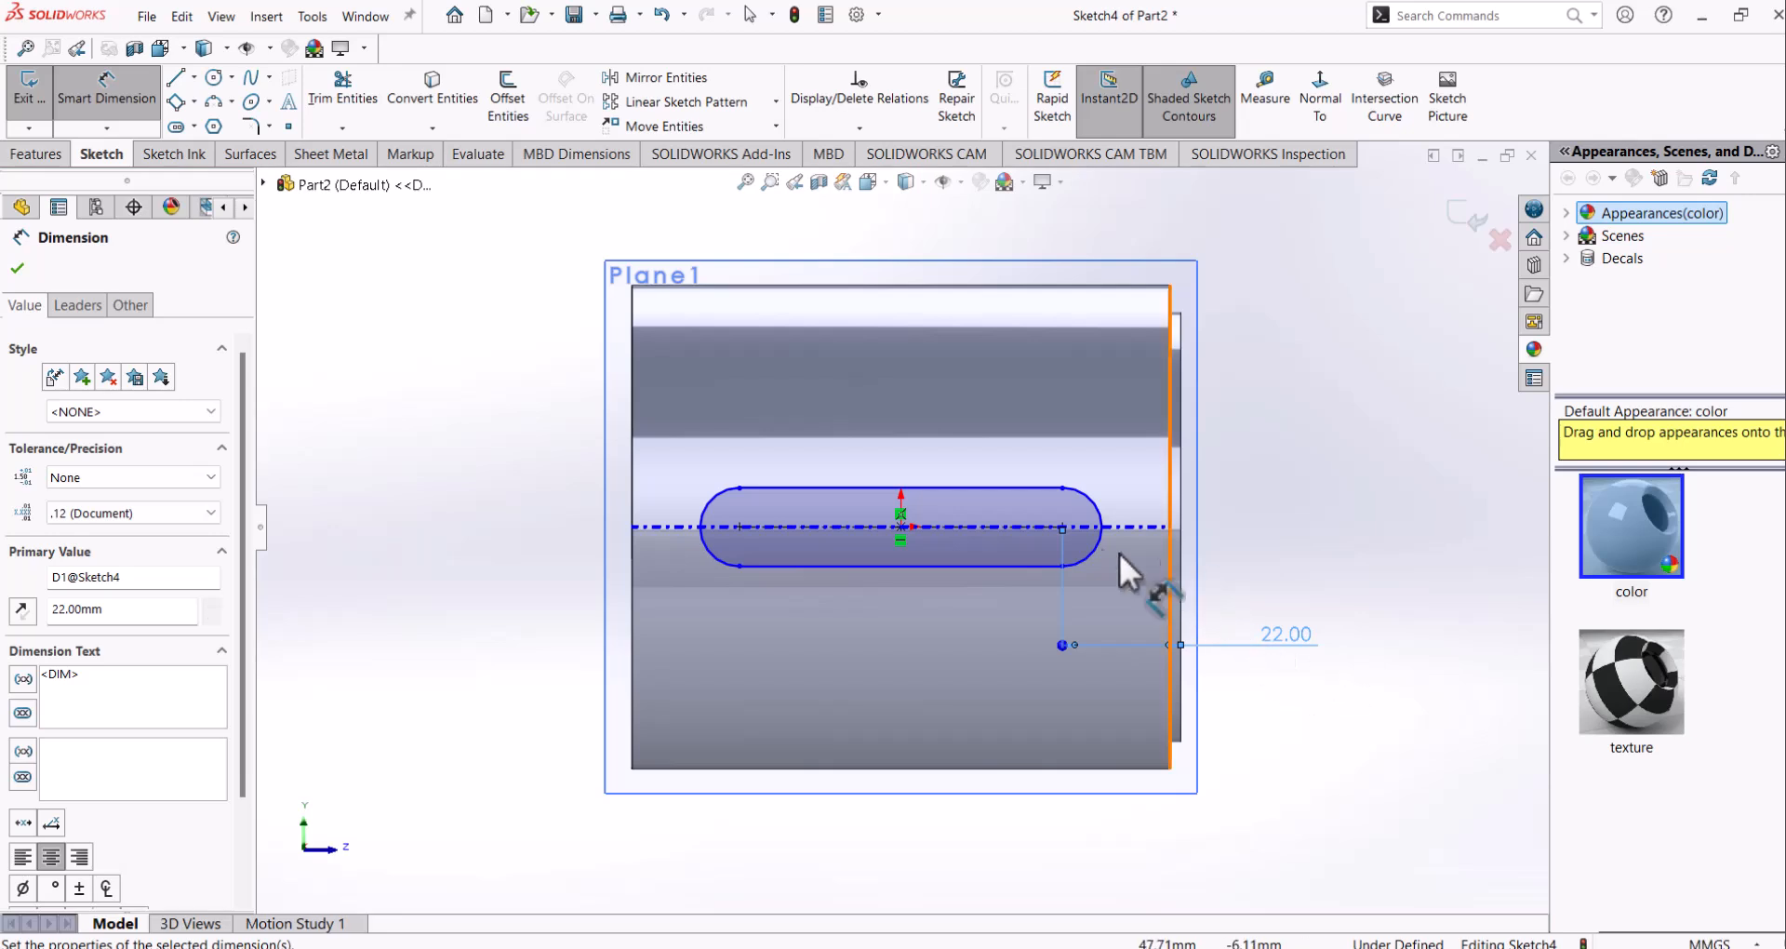
pyautogui.press('Escape')
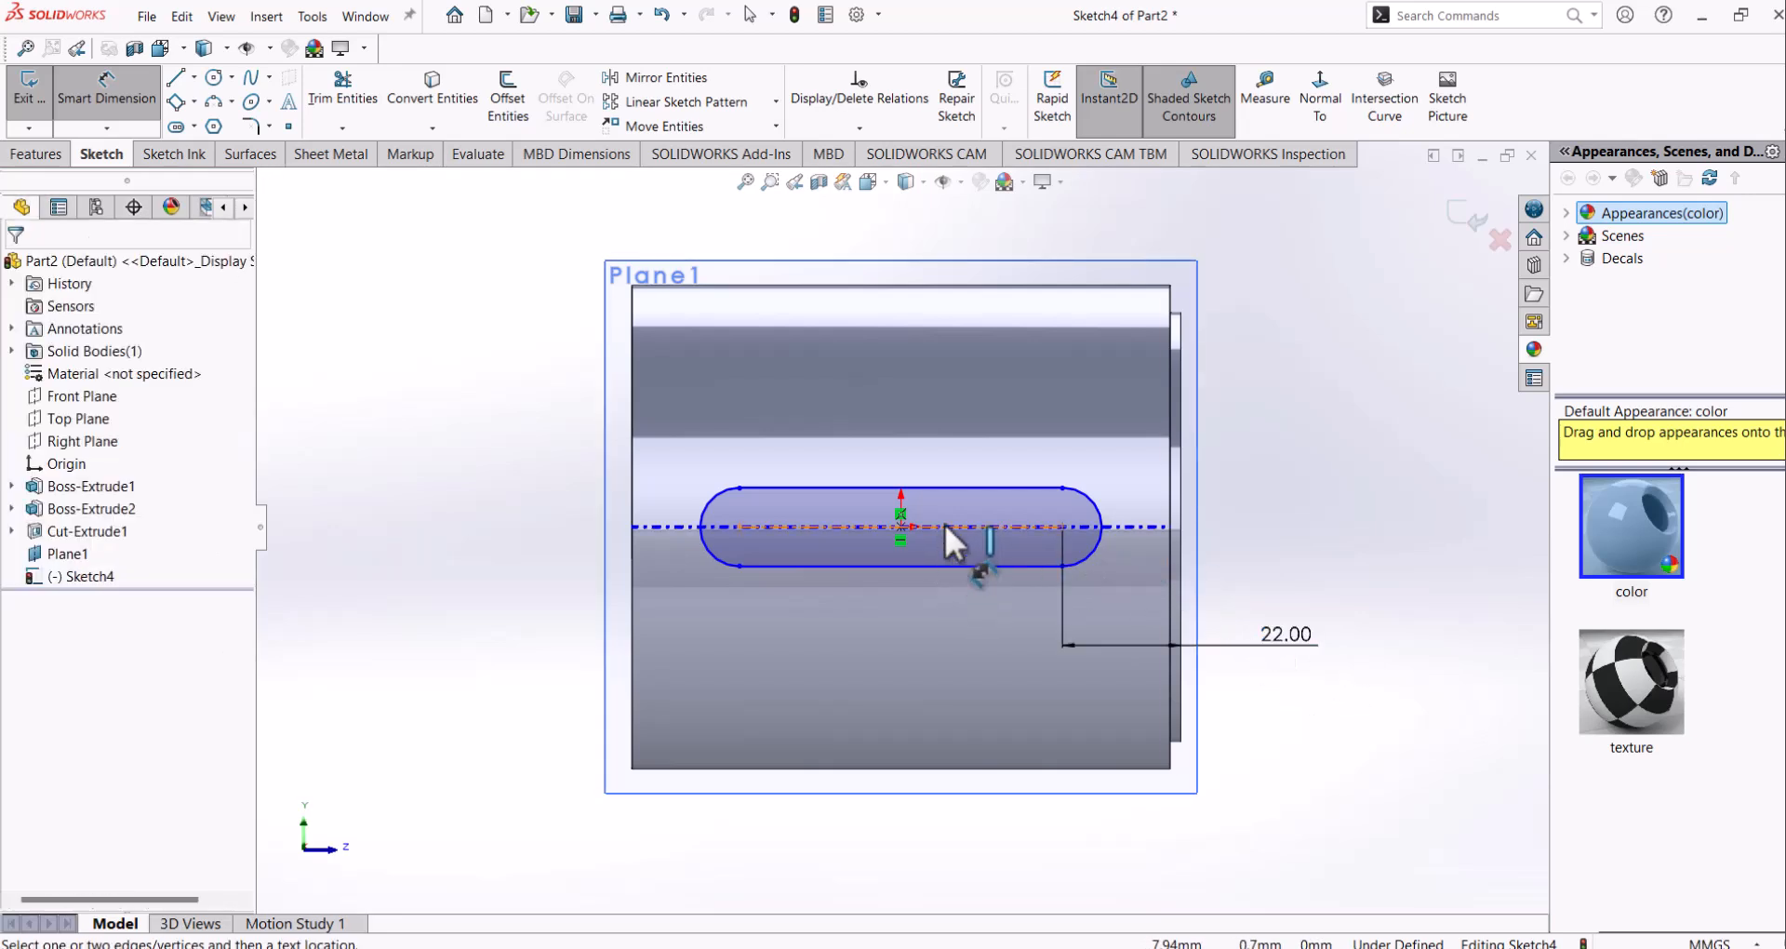
pyautogui.scroll(1, 921, 539)
pyautogui.scroll(-2, 899, 544)
pyautogui.scroll(-4, 899, 512)
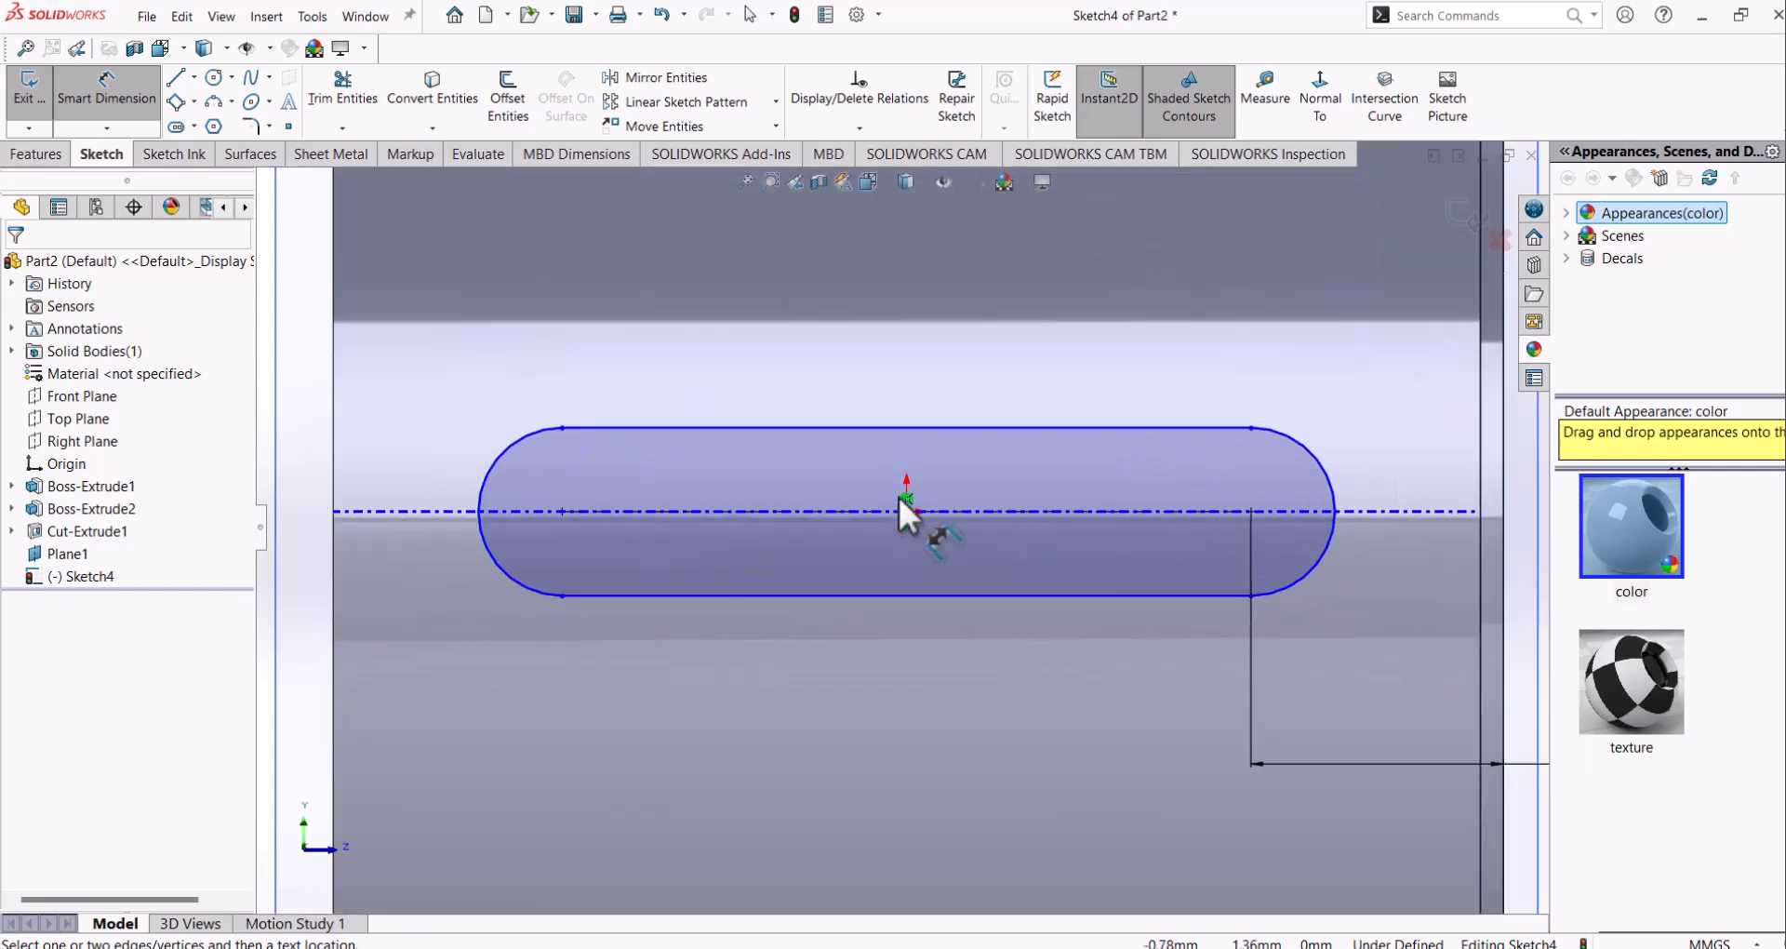
pyautogui.click(810, 511)
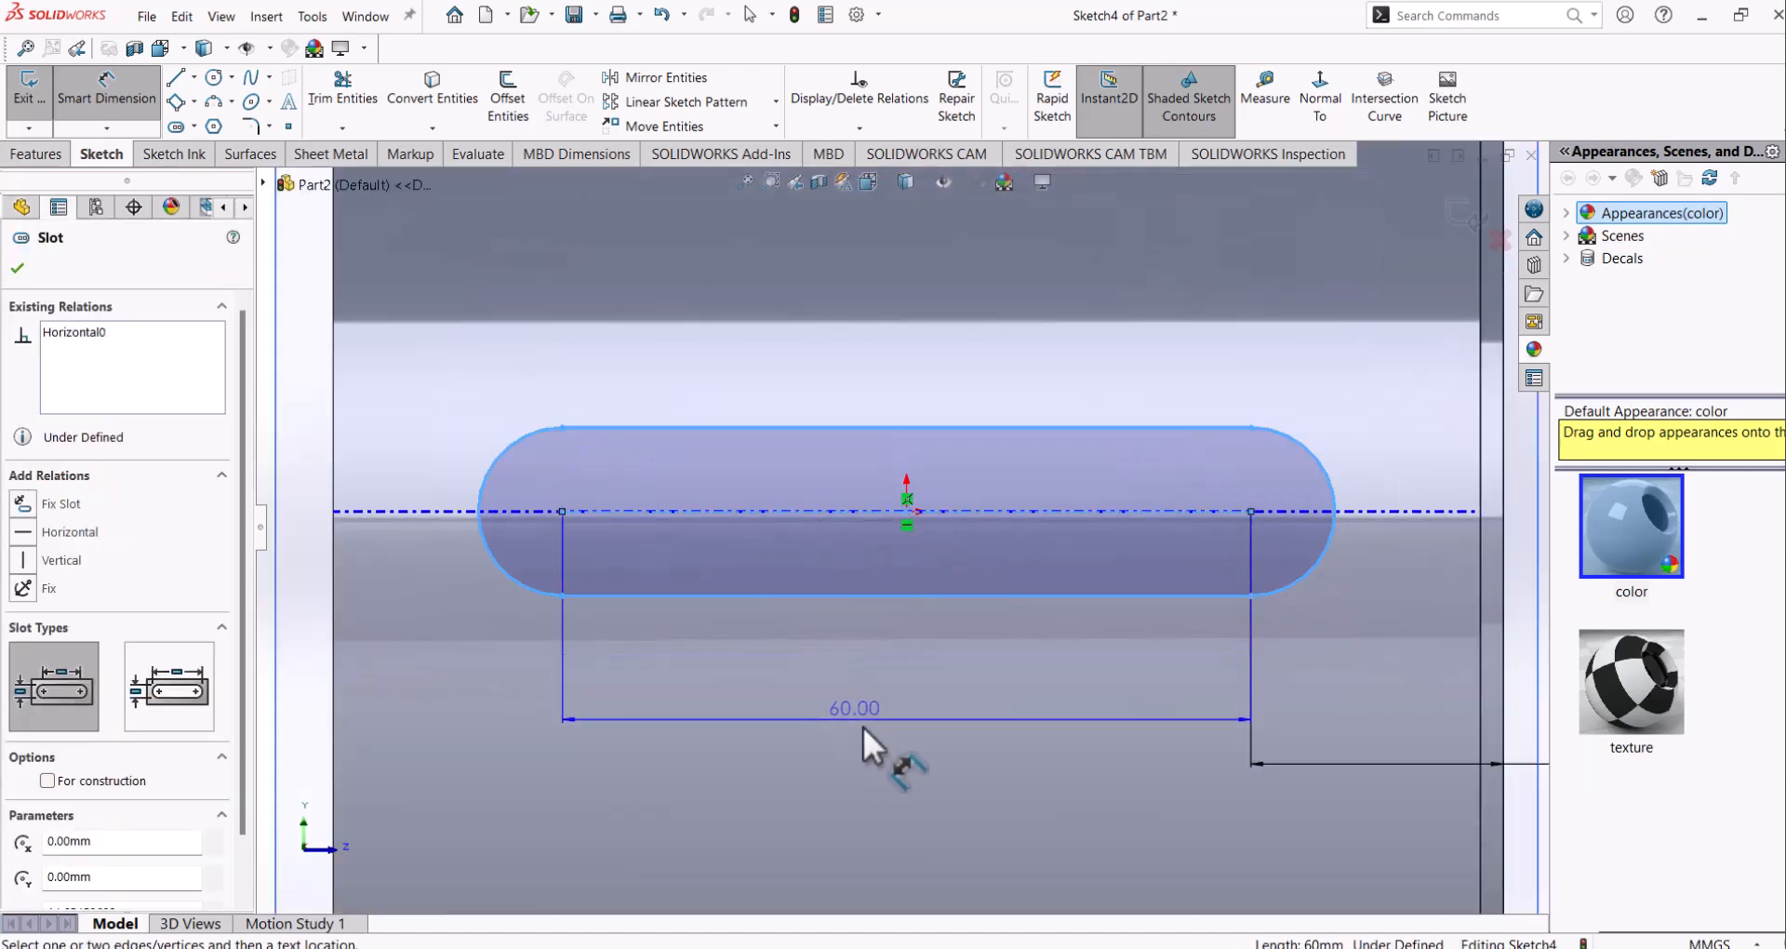
pyautogui.click(890, 737)
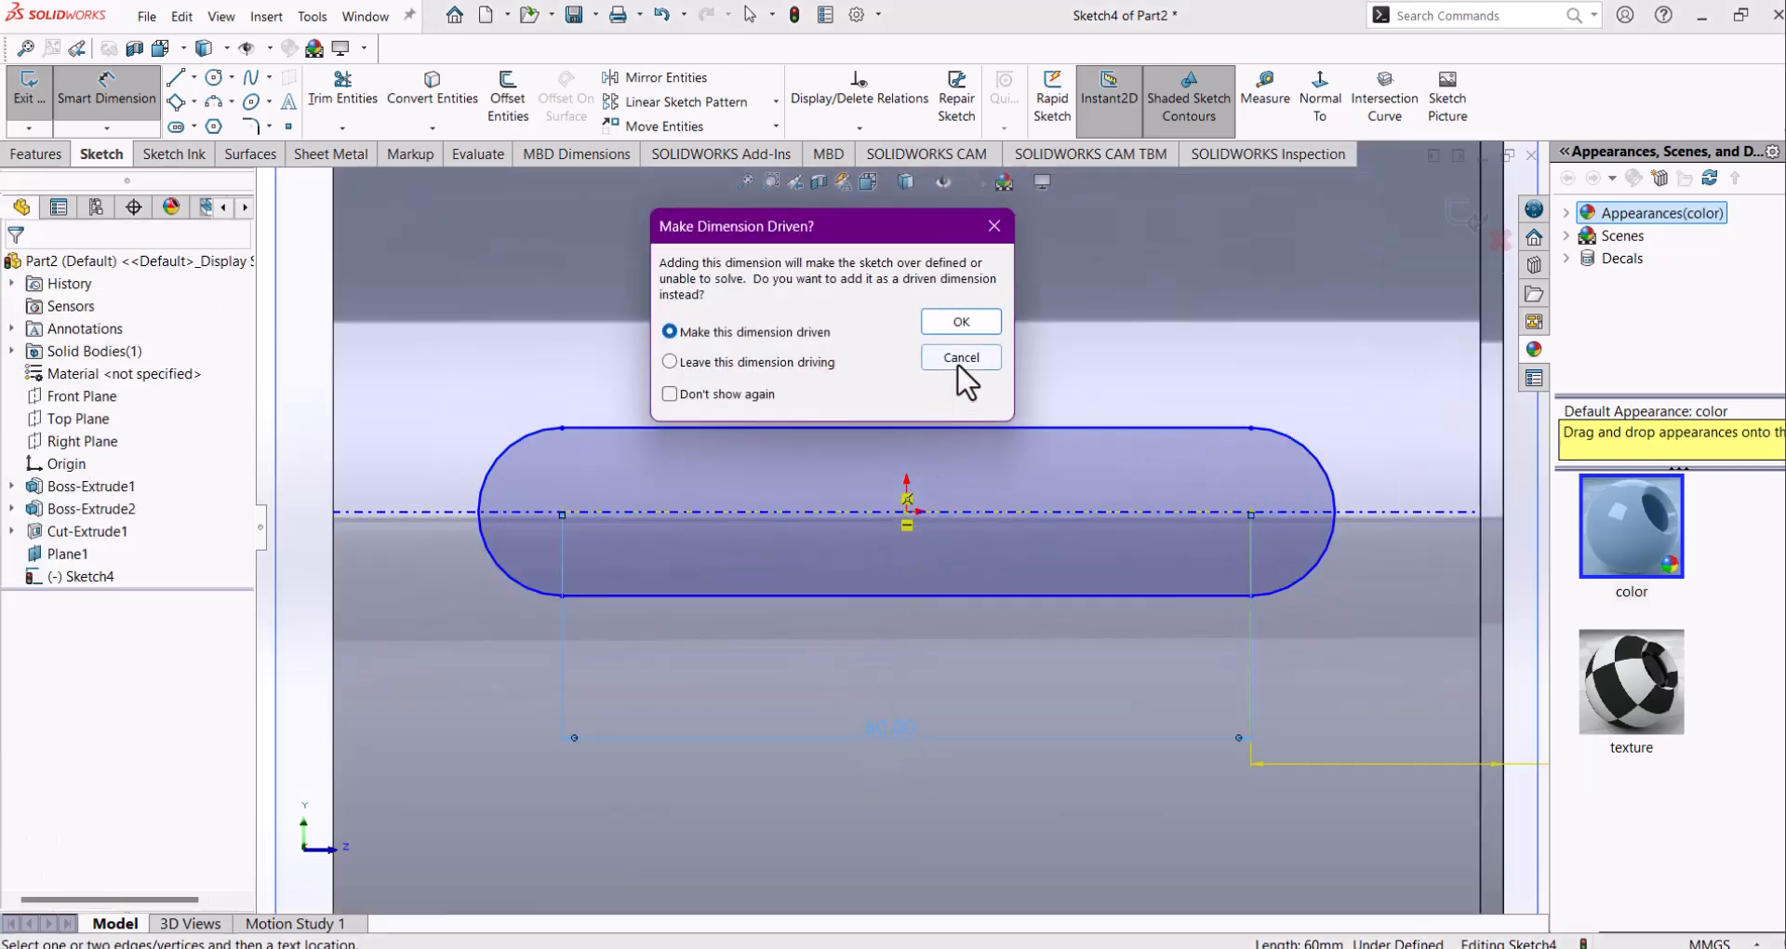
pyautogui.click(962, 359)
pyautogui.press('f')
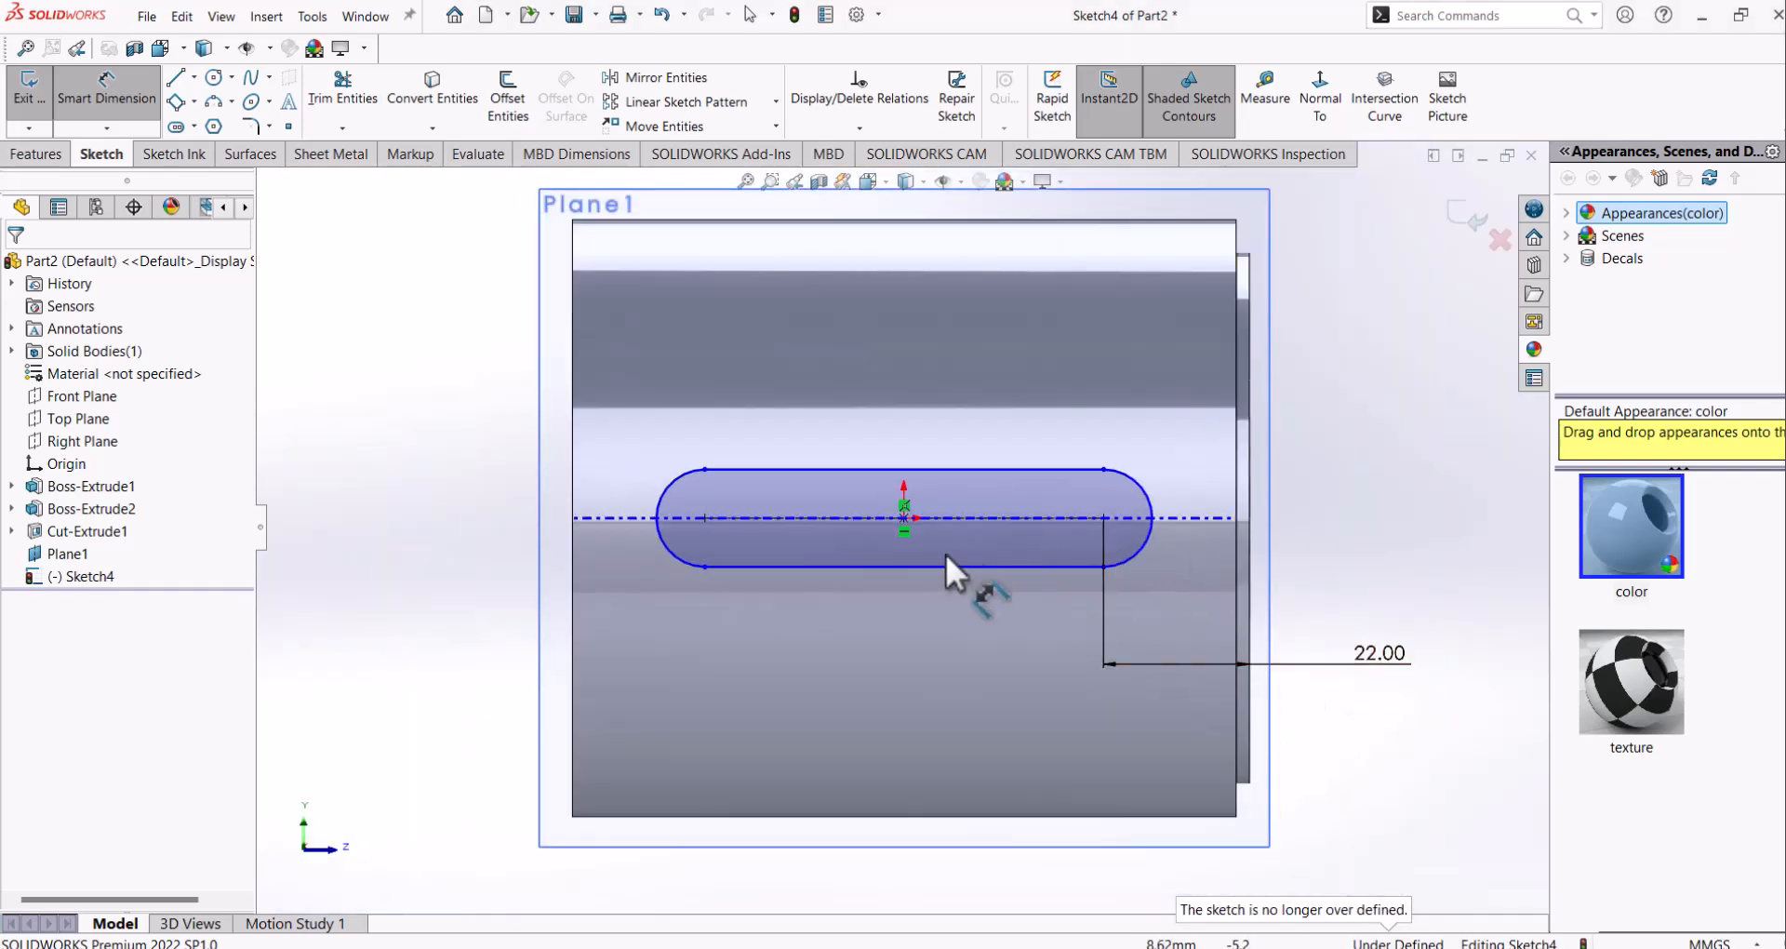
# Step: Dimension the radius of the slot's end arc to 10 mm
pyautogui.click(1154, 497)
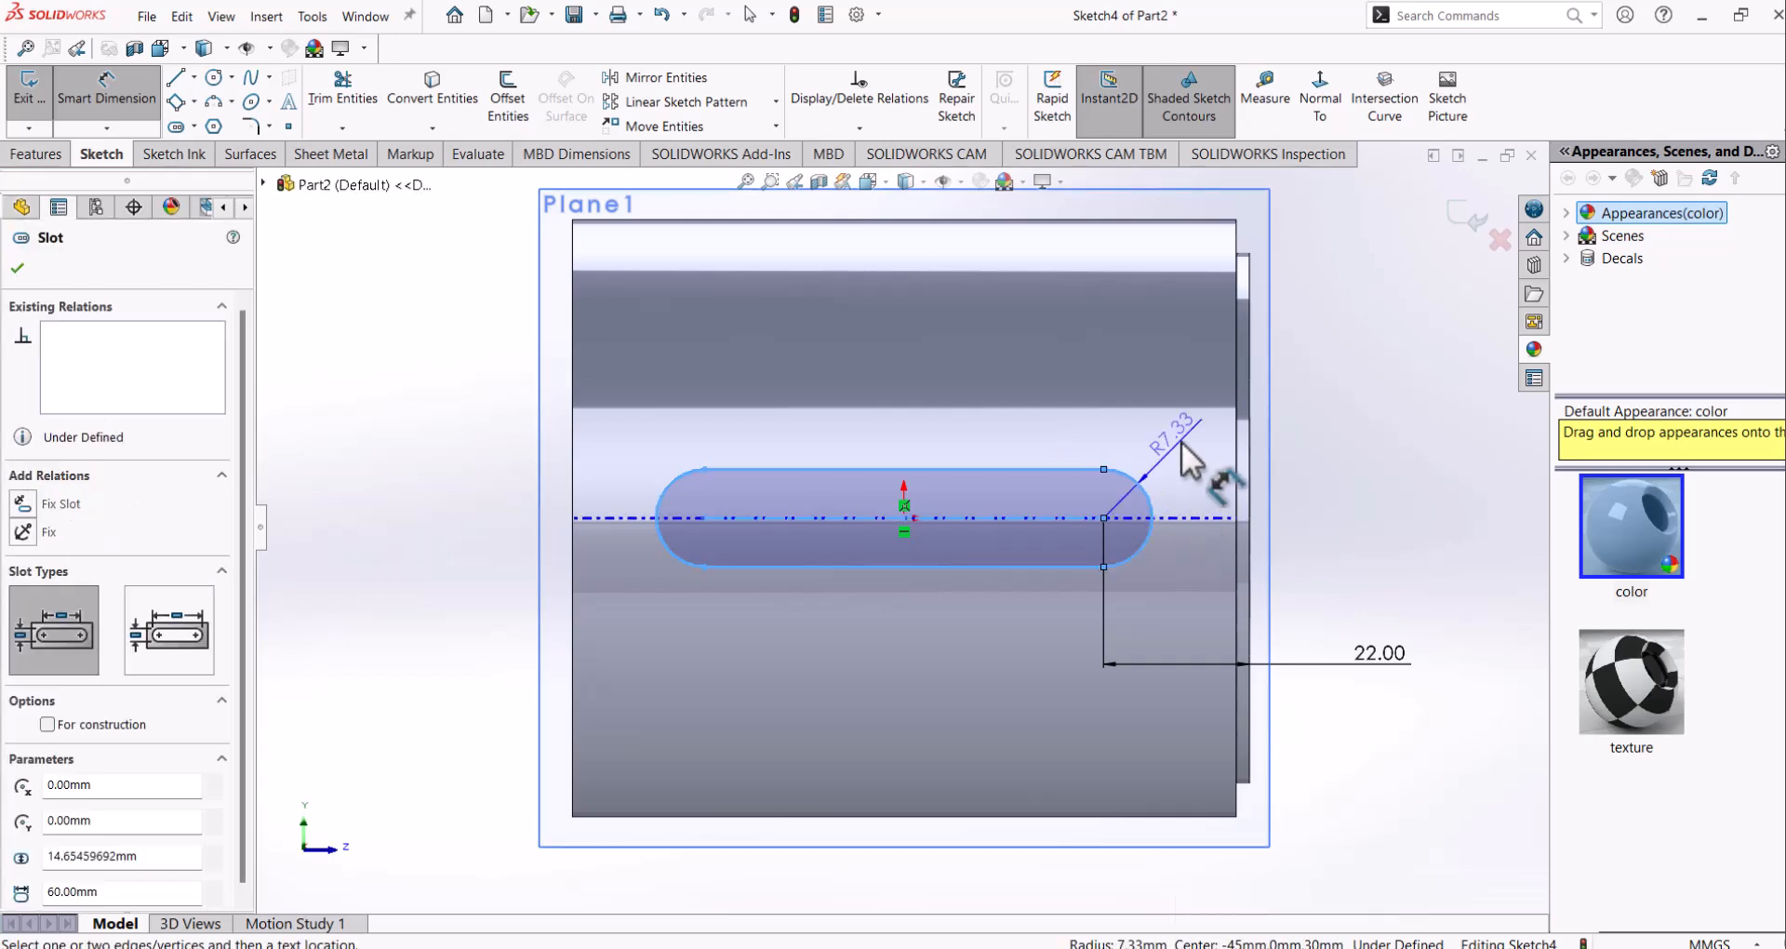
pyautogui.click(1185, 447)
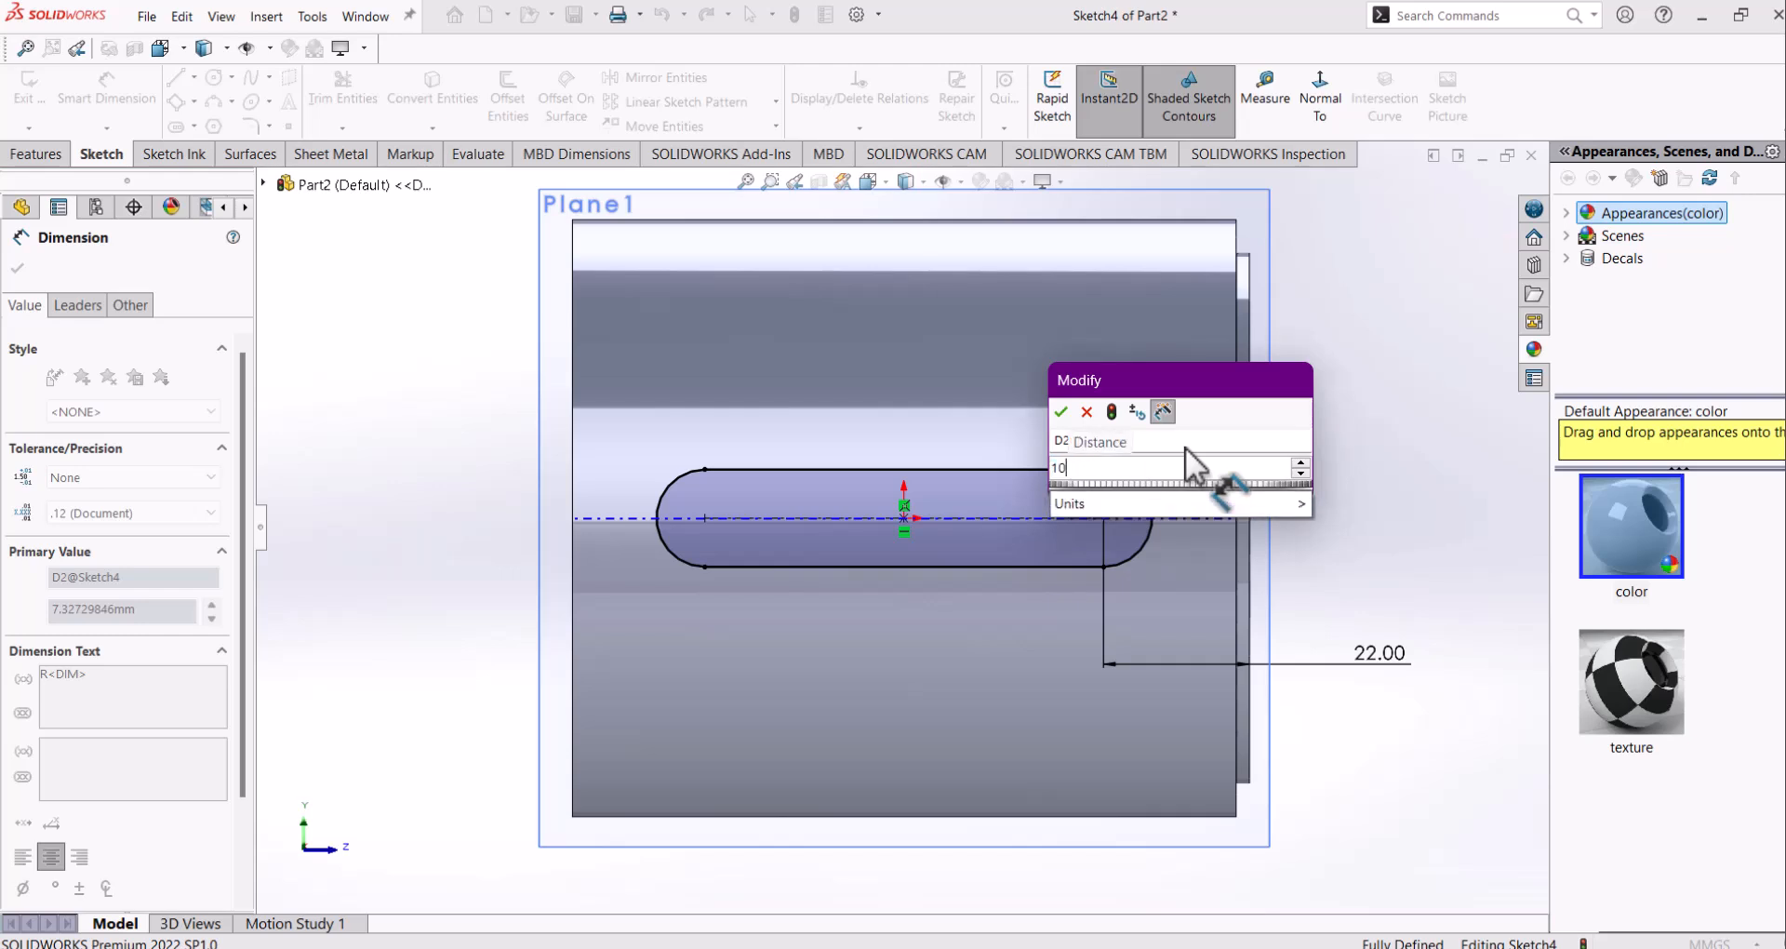
pyautogui.press('Return')
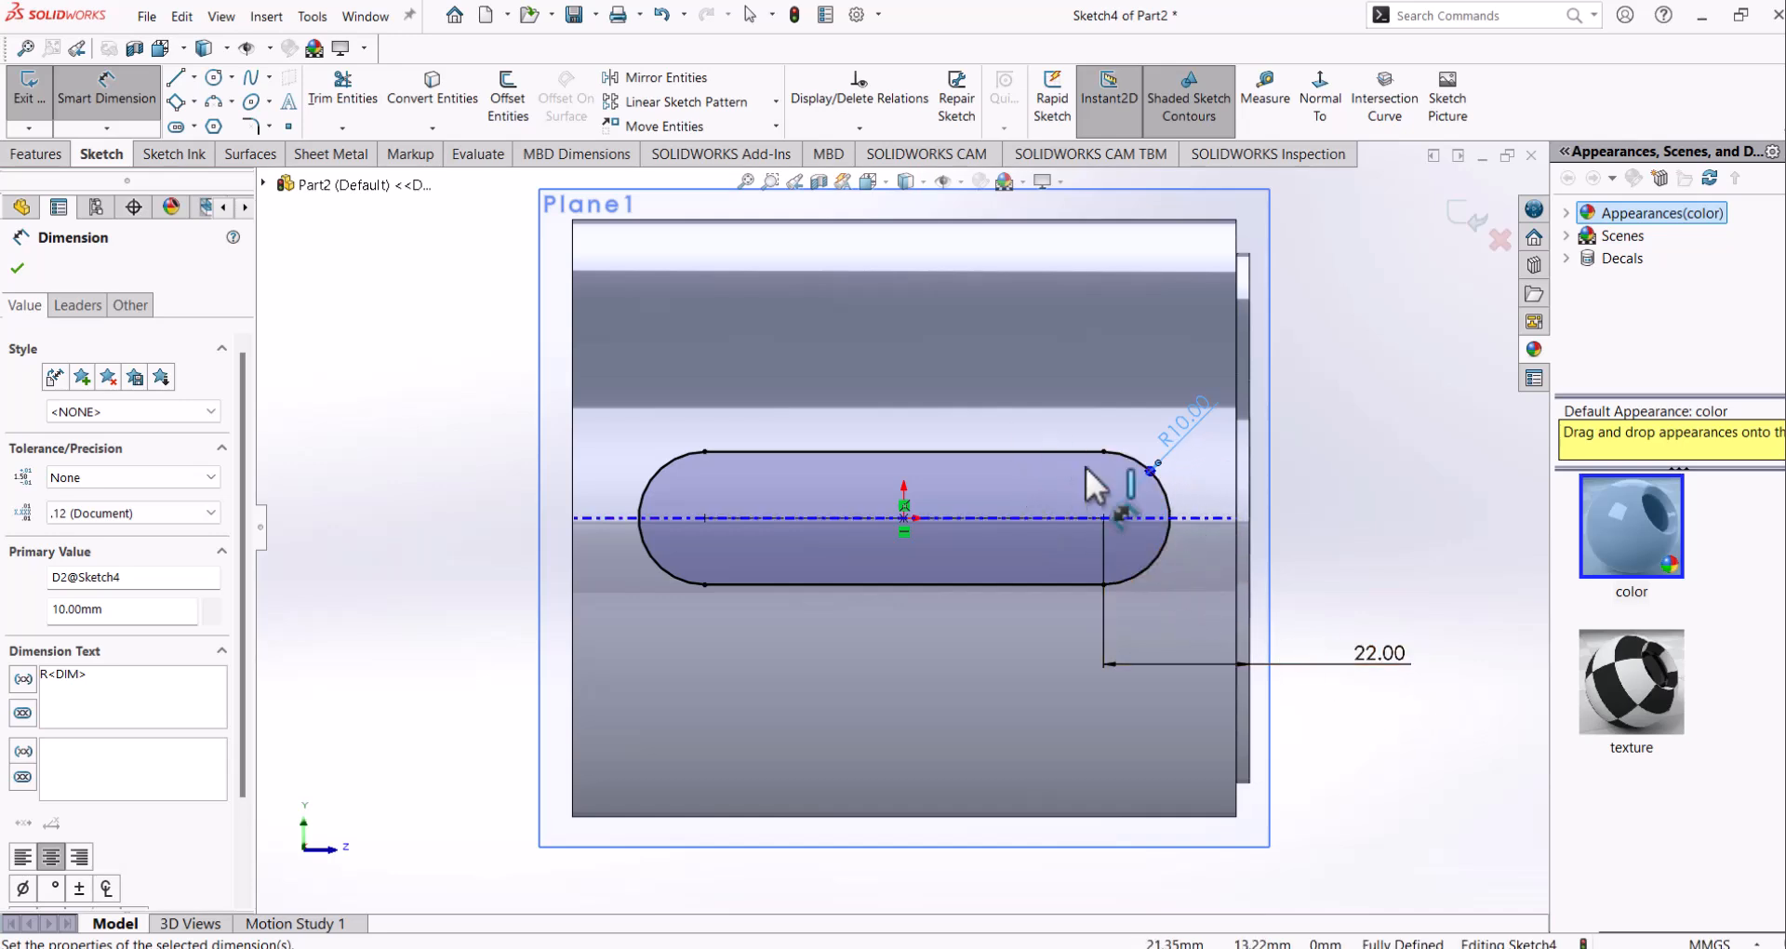
pyautogui.click(16, 271)
# Step: Start a Blind Extruded Cut from the slot sketch into the side of the cylinder
pyautogui.click(37, 155)
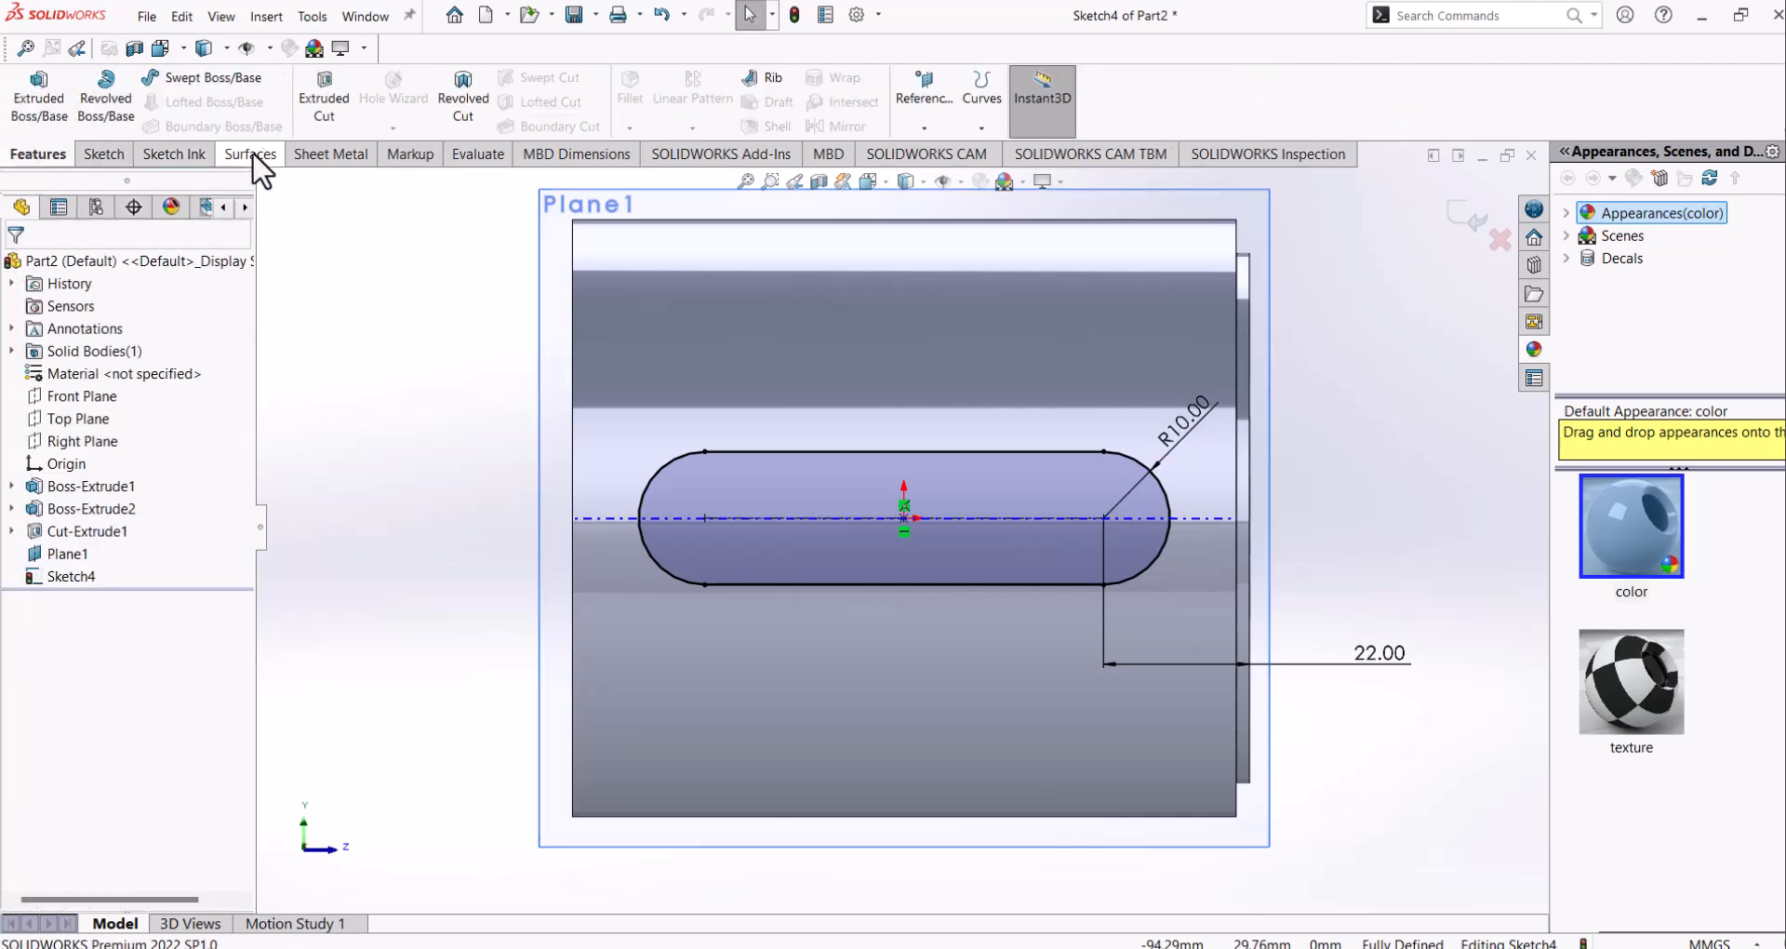
pyautogui.click(324, 102)
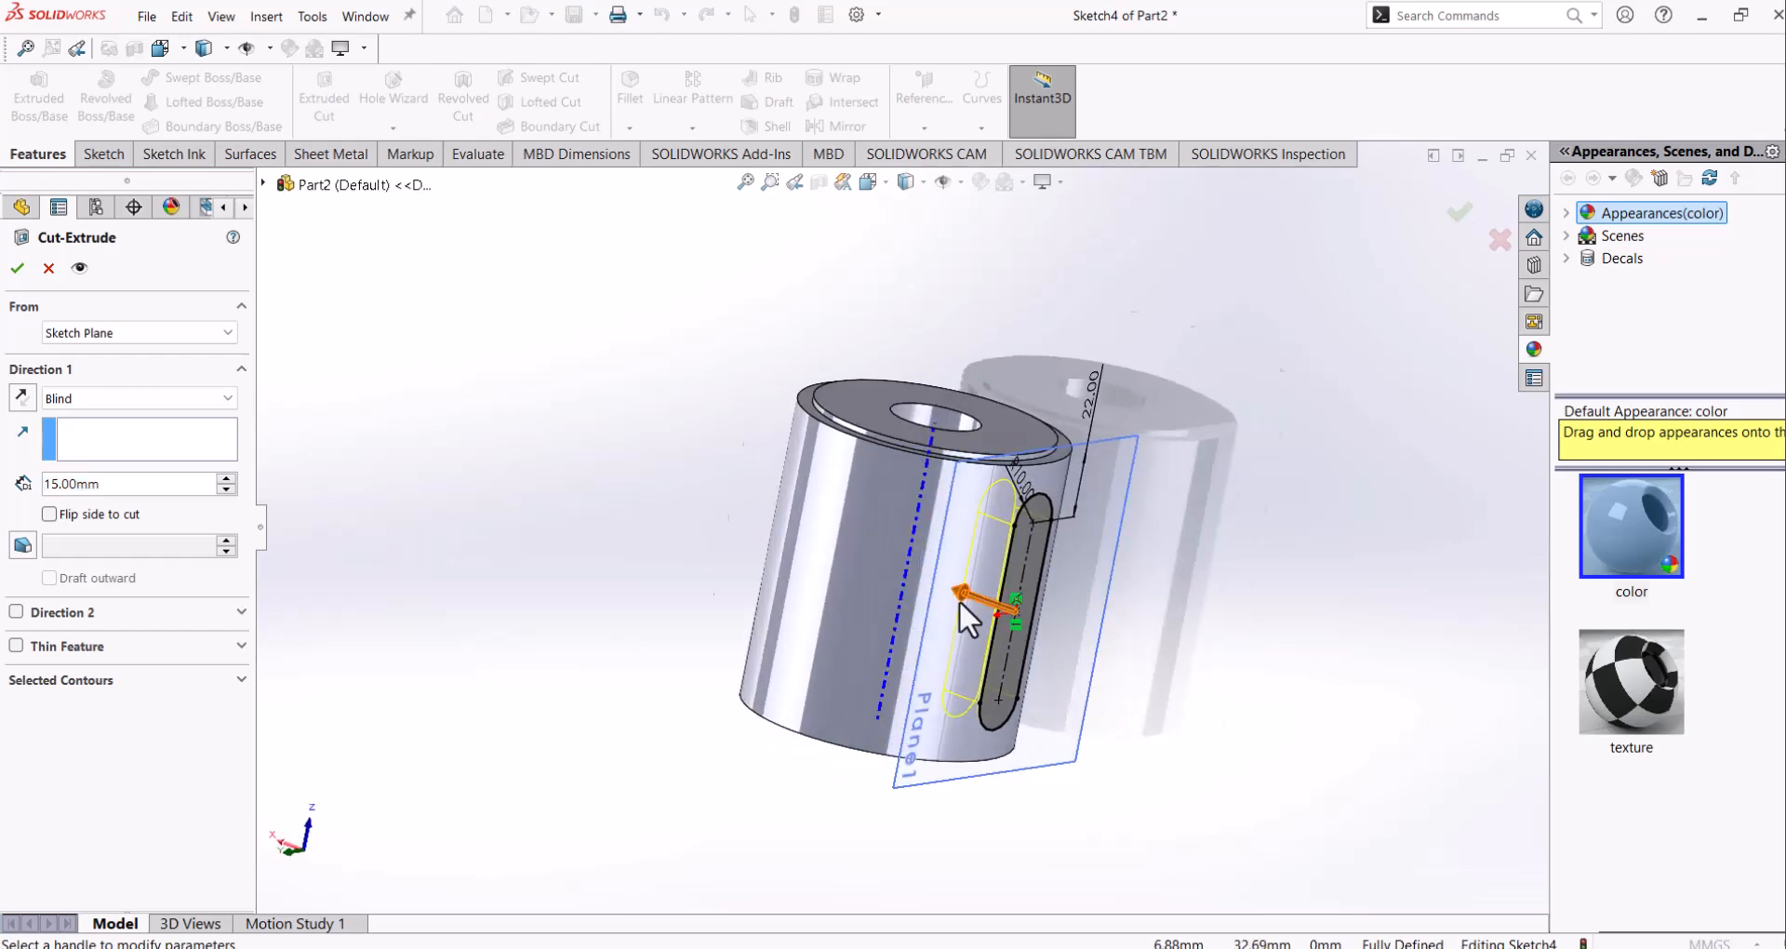
pyautogui.scroll(-3, 958, 601)
pyautogui.scroll(-1, 1012, 645)
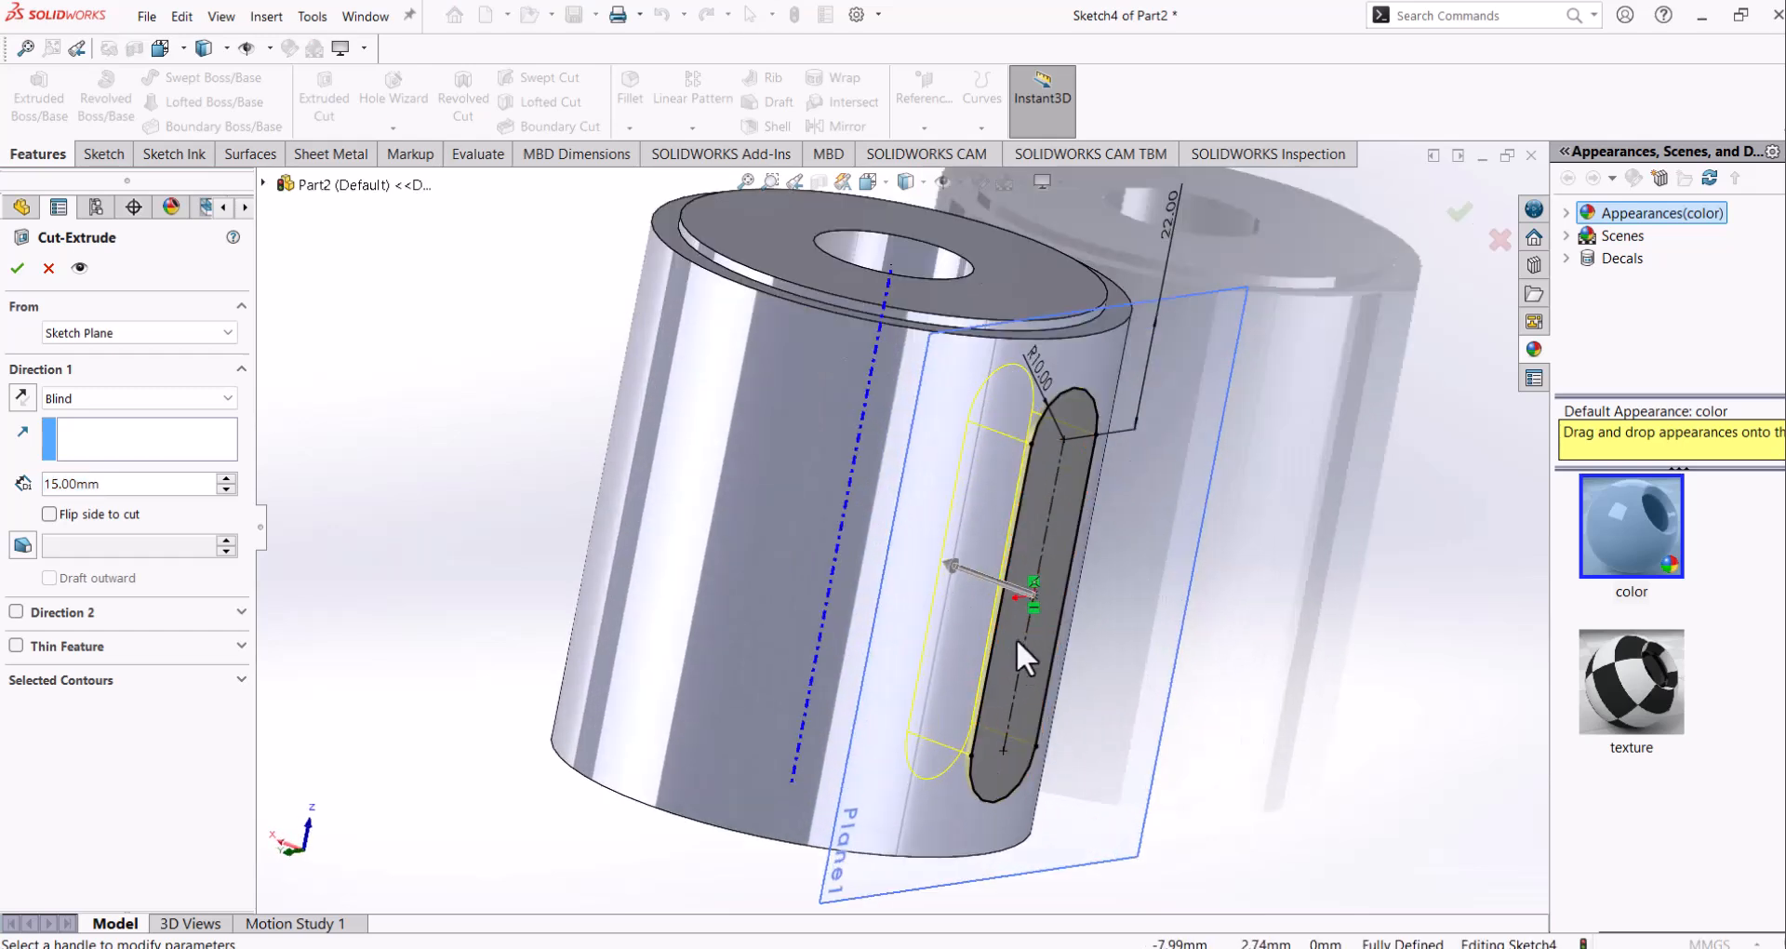
# Step: Switch to the exercise drawing in the browser, examine the slot depth in Section B-B and Detail D-D, and return to SOLIDWORKS
pyautogui.hotkey('alt', 'Tab')
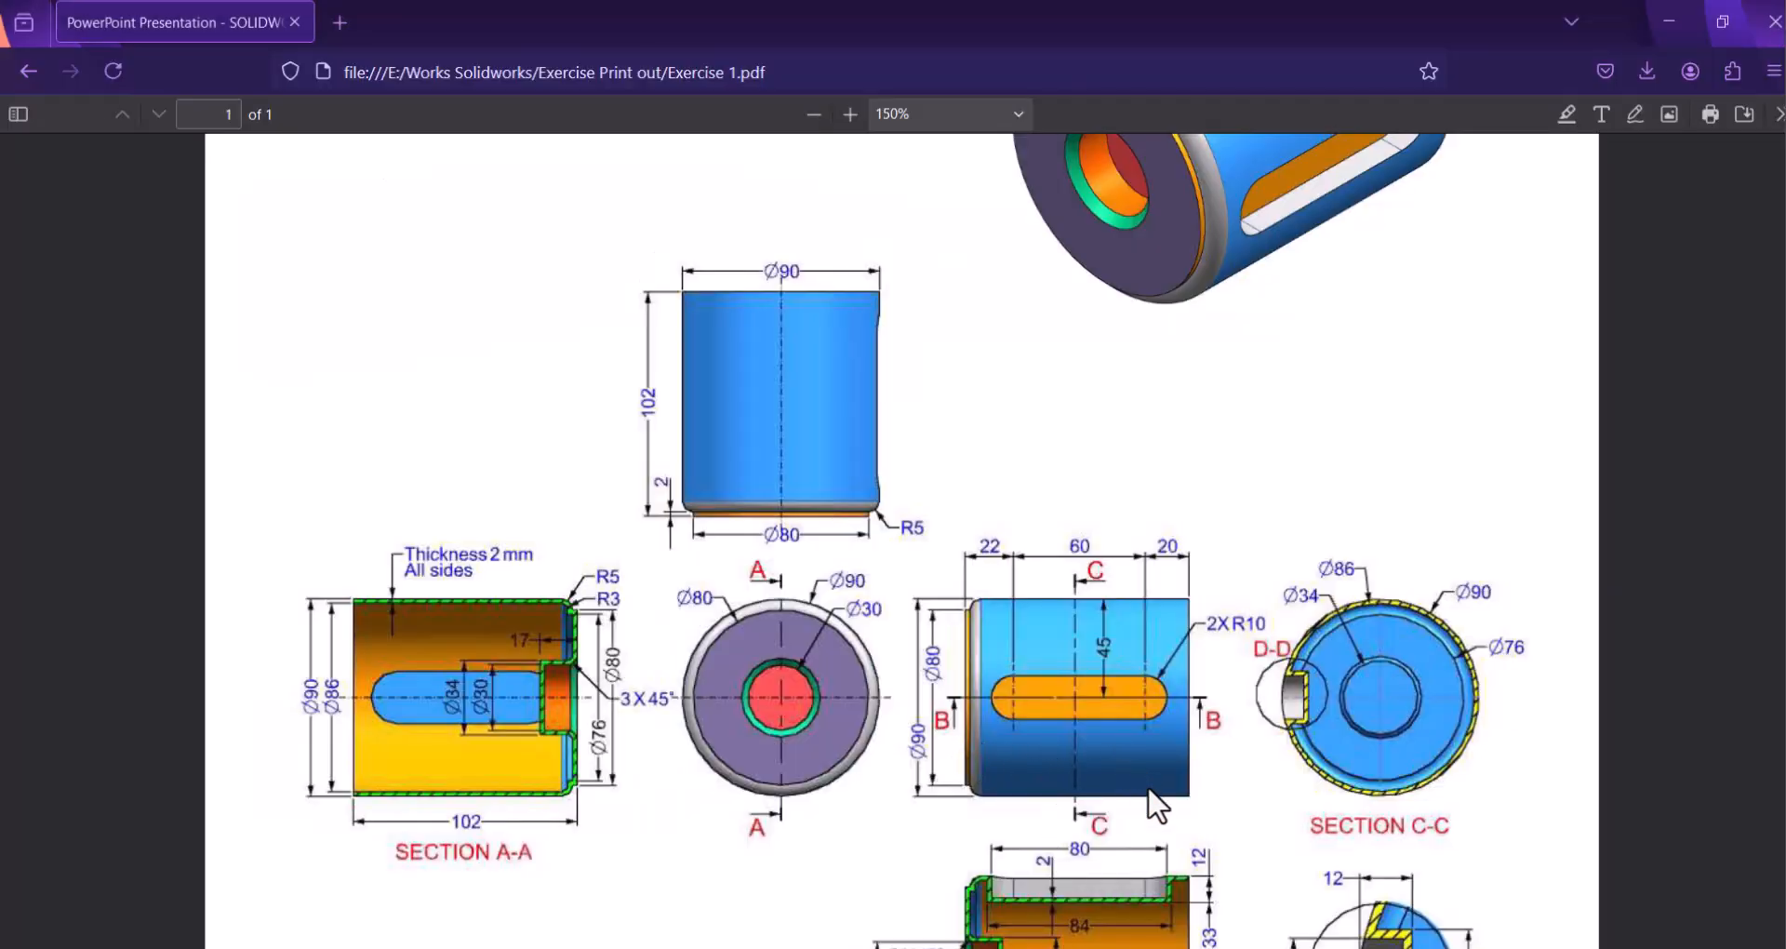
pyautogui.scroll(-3, 1148, 787)
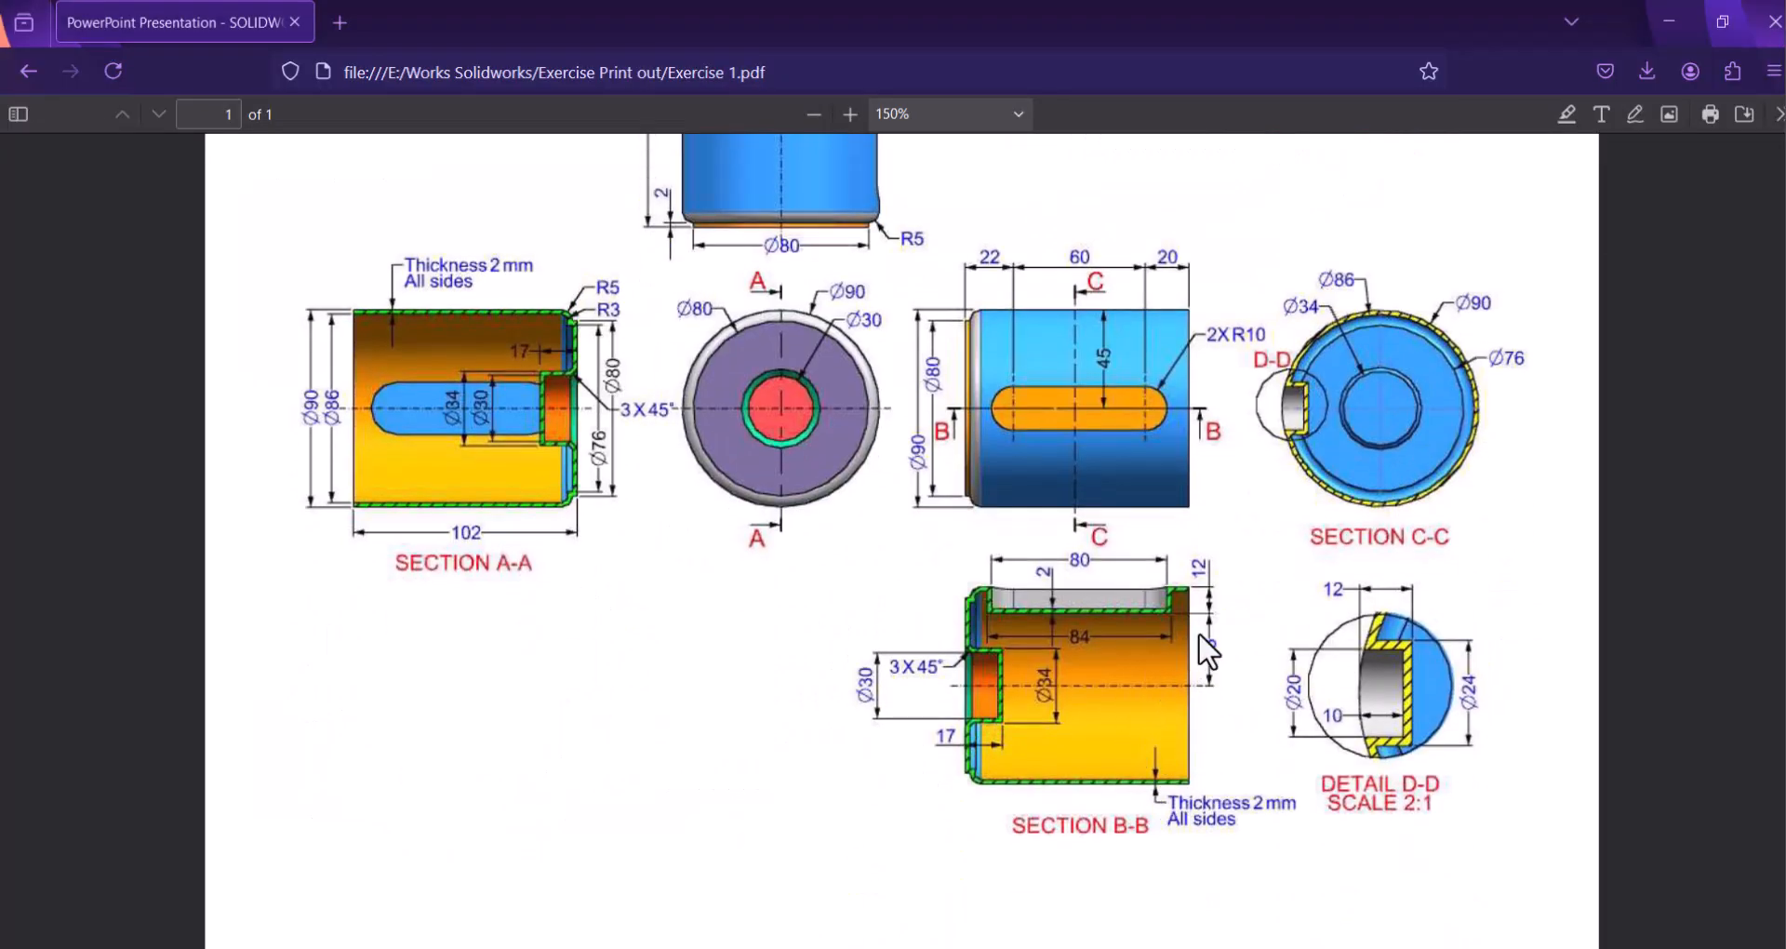
pyautogui.scroll(2, 1209, 600)
pyautogui.scroll(-2, 1208, 610)
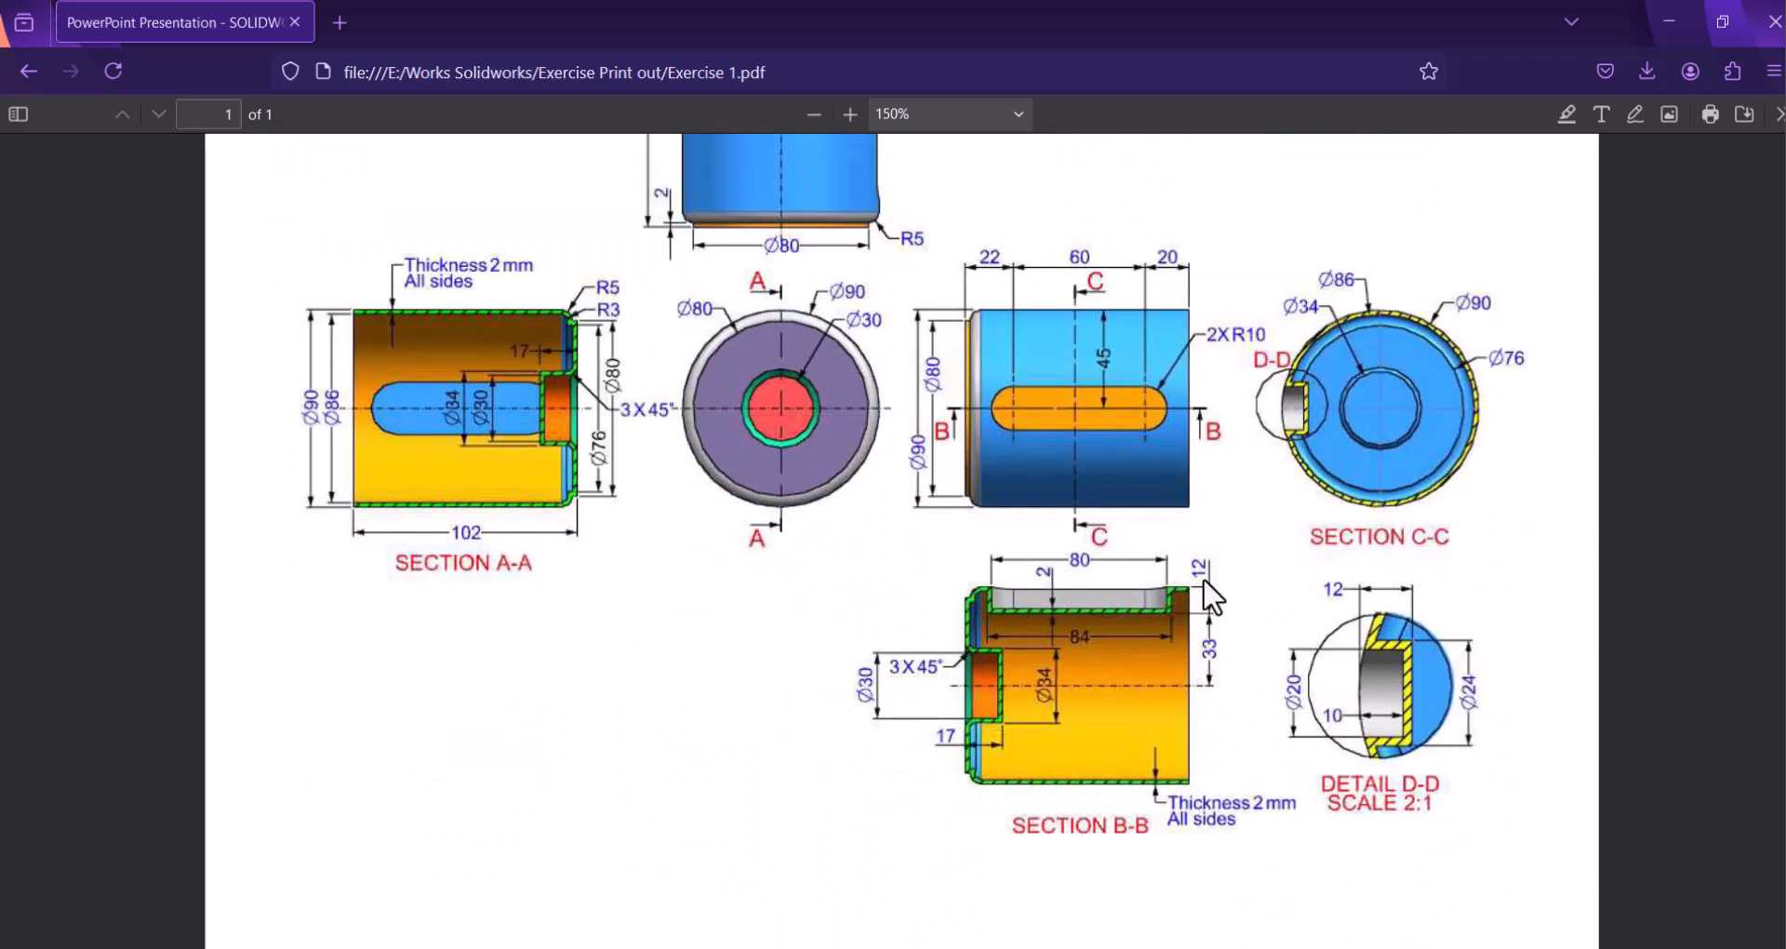
pyautogui.click(849, 113)
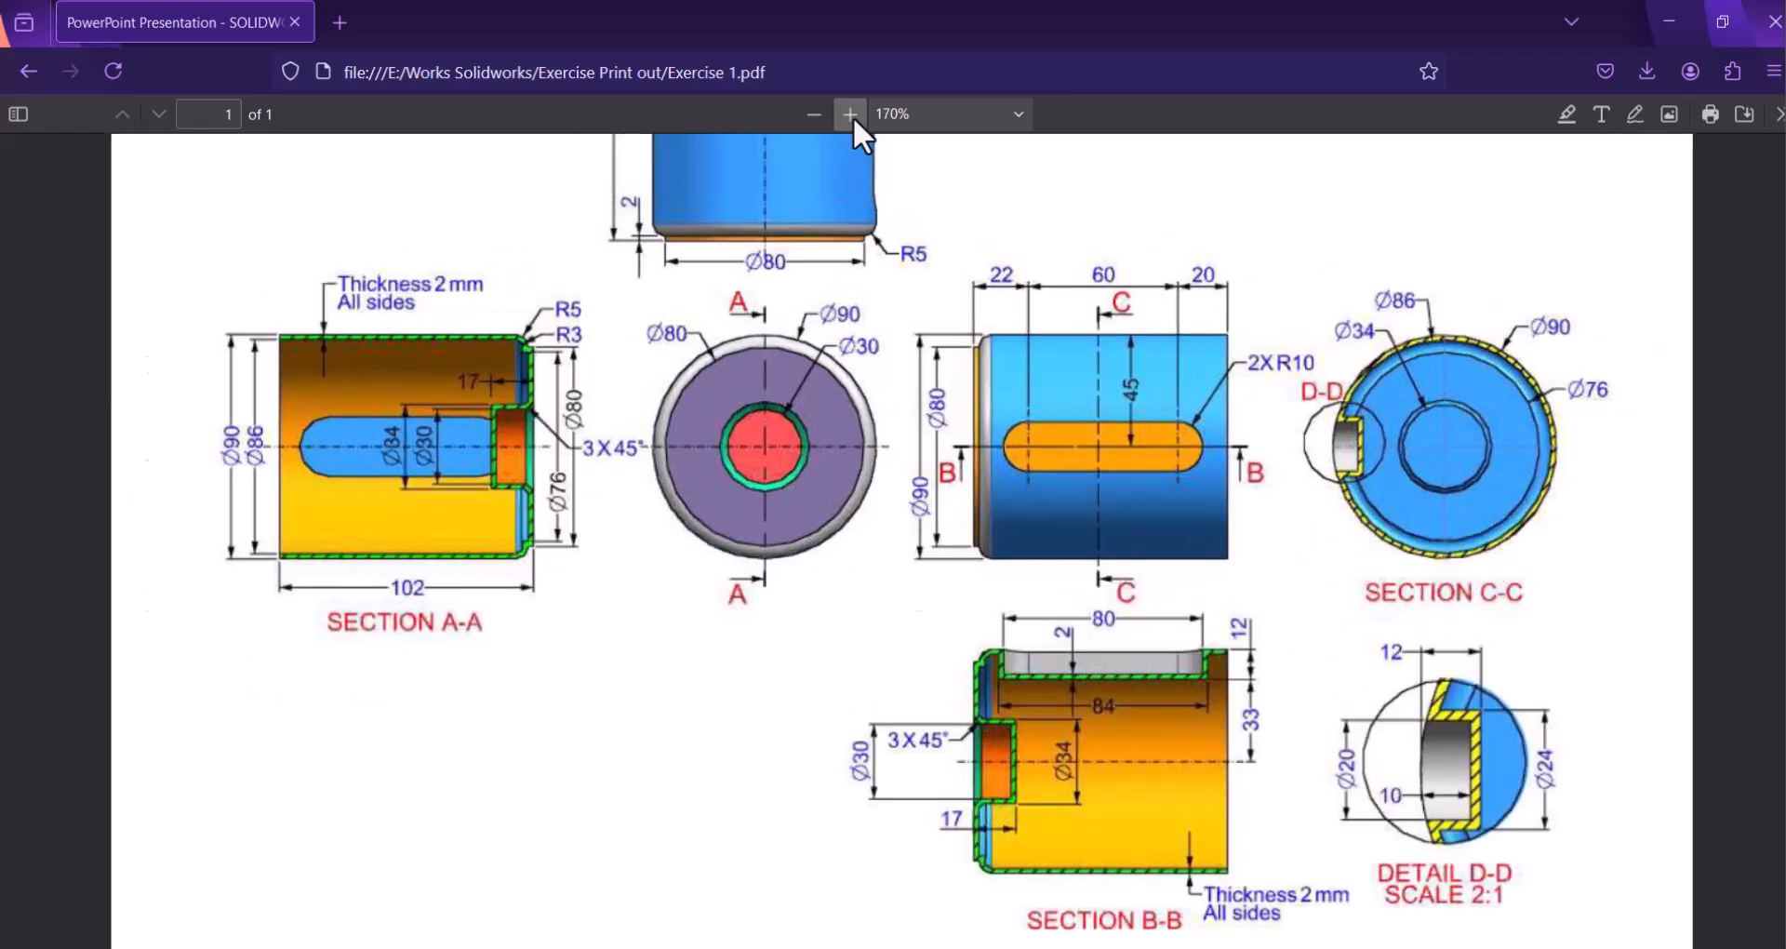
pyautogui.click(850, 113)
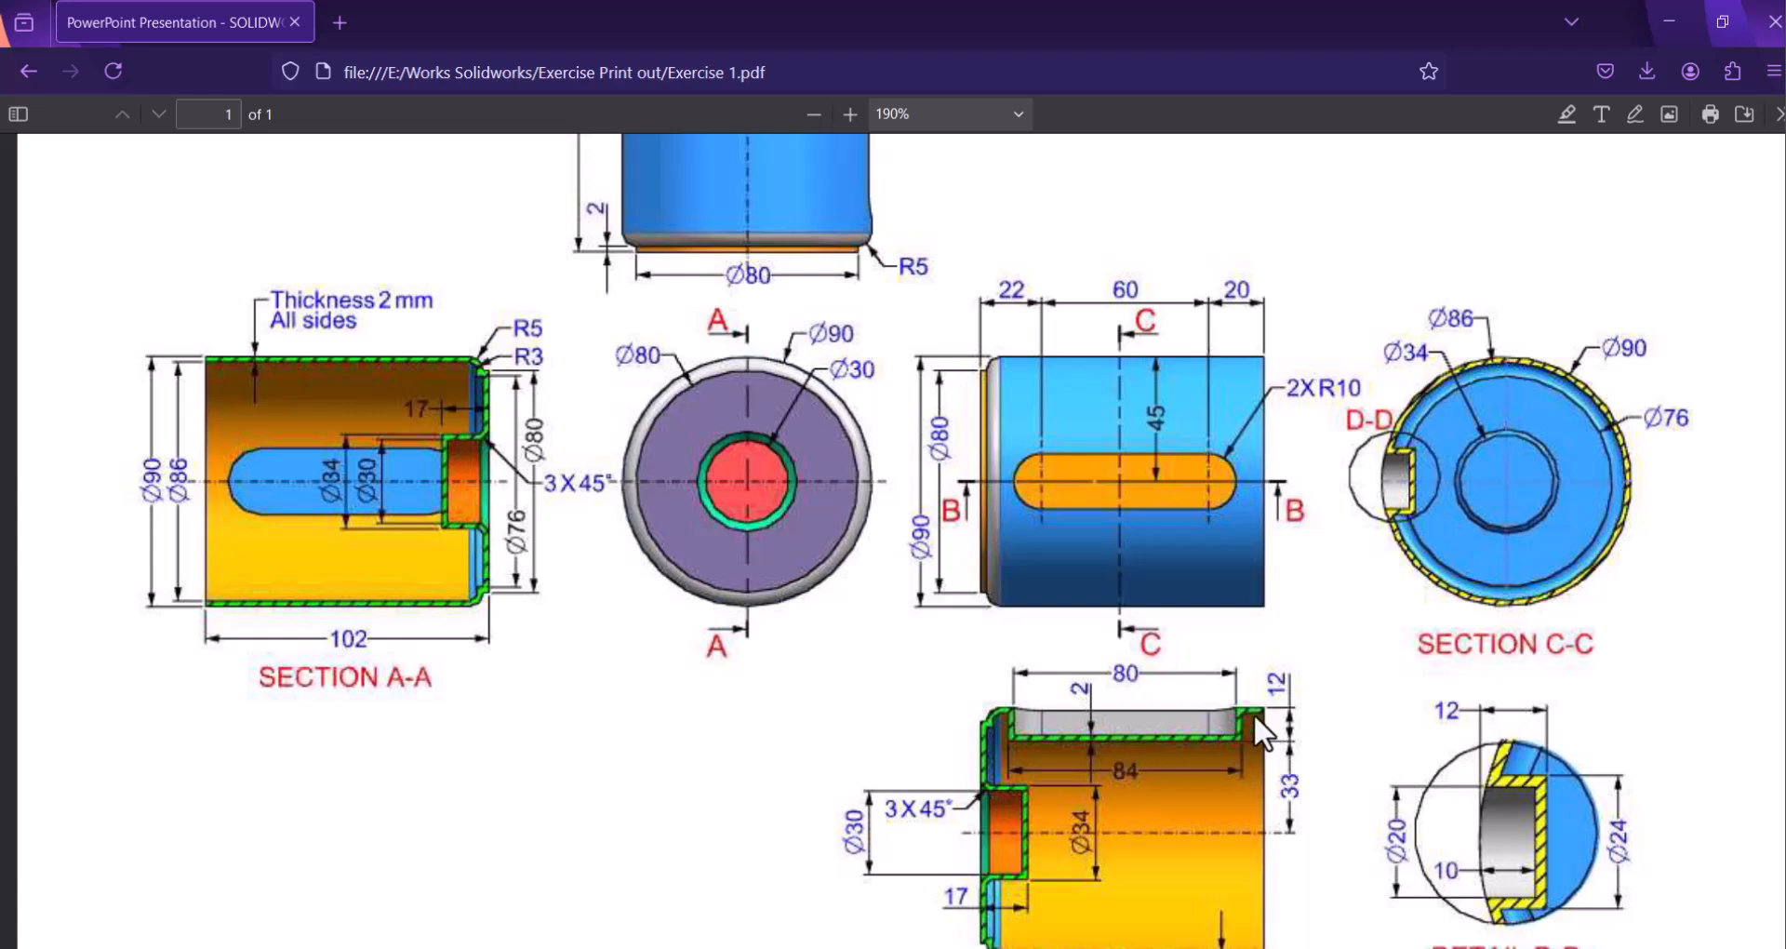
pyautogui.click(1215, 948)
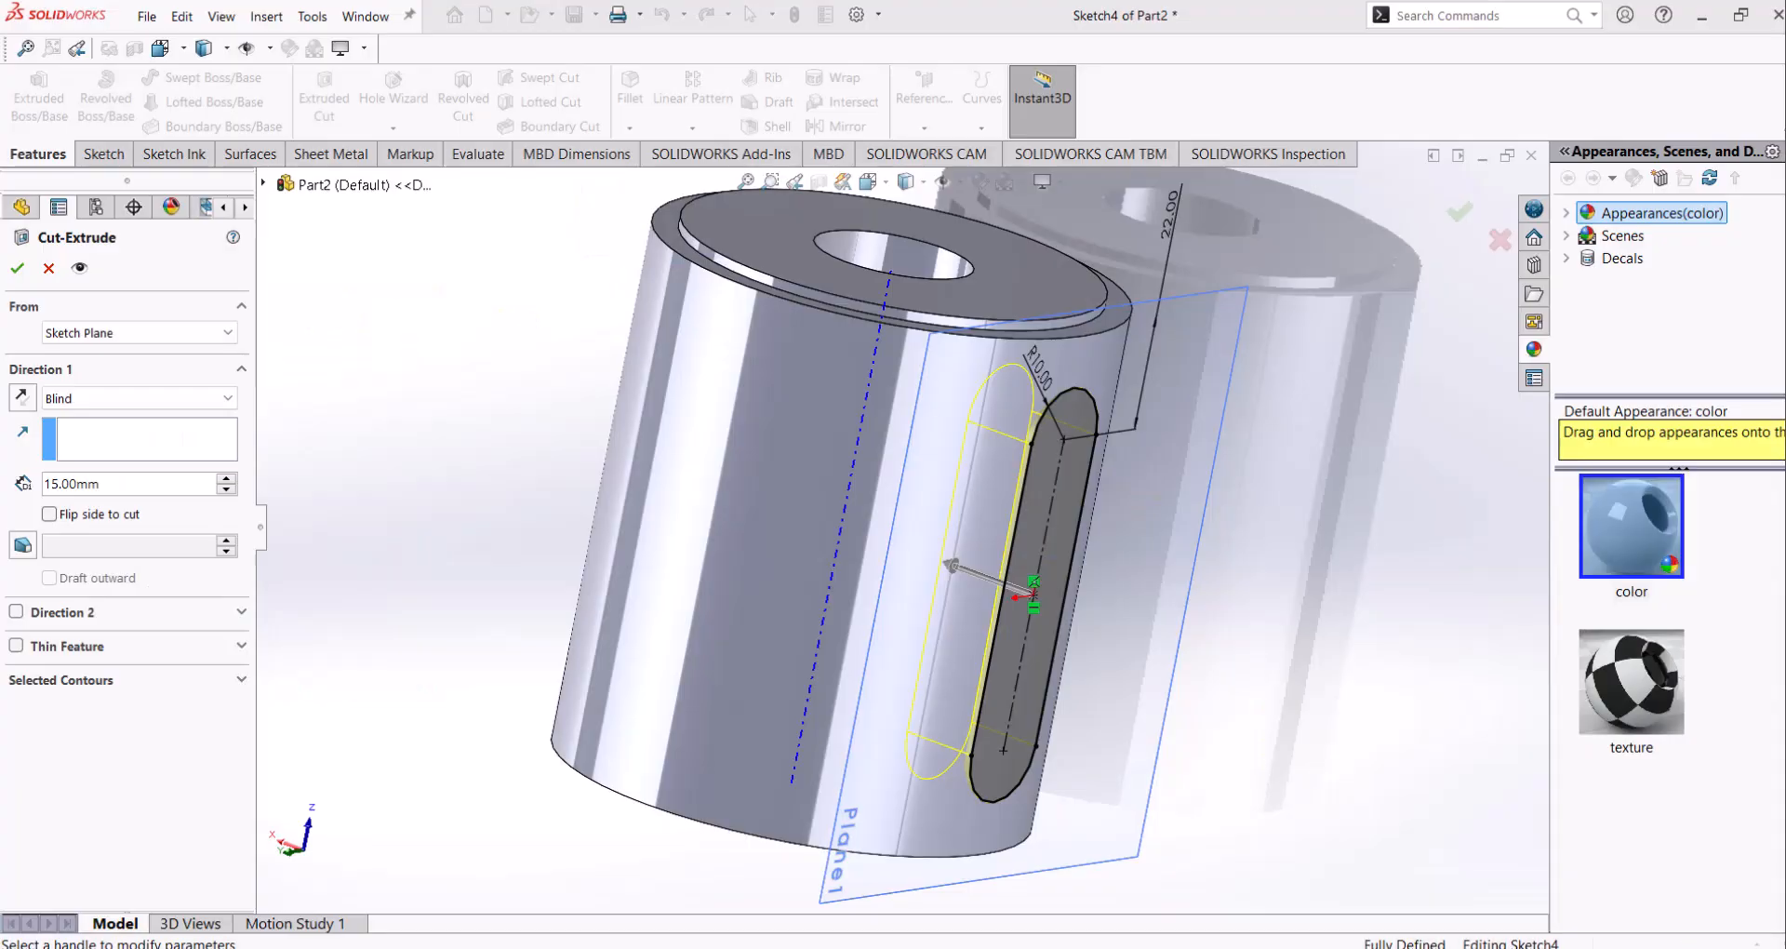
# Step: Set the slot cut's blind depth to 10 mm and complete the Extruded Cut in the cylinder's side
pyautogui.doubleClick(169, 484)
pyautogui.write('10')
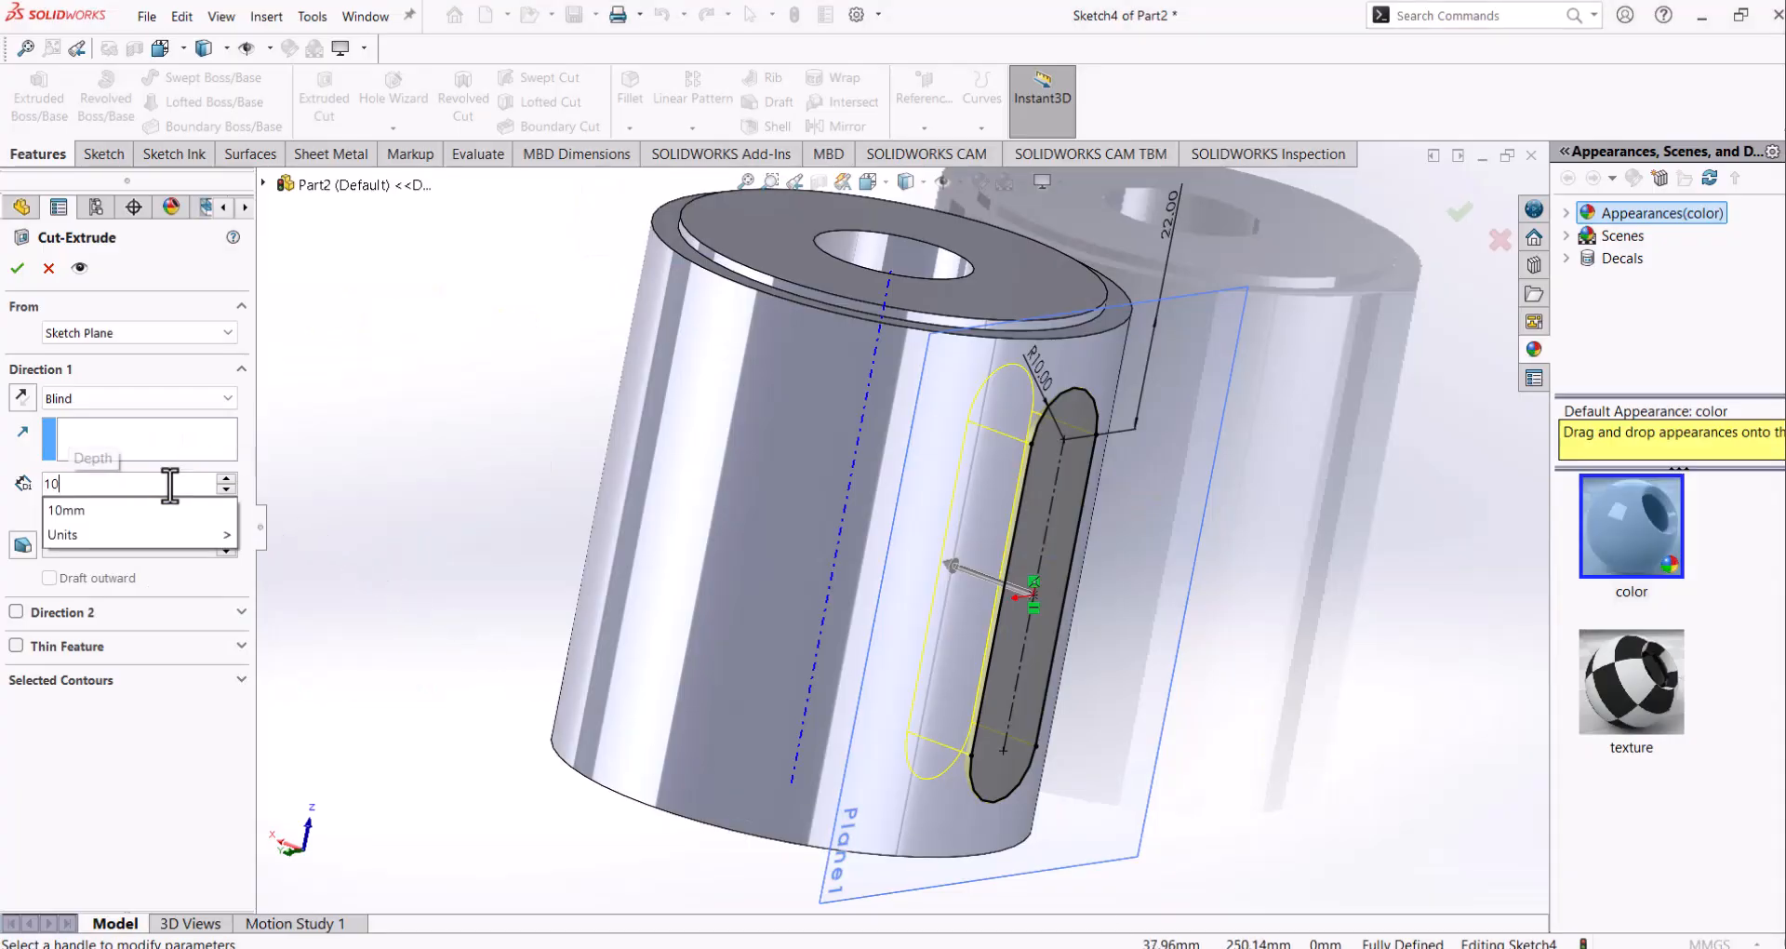
pyautogui.press('Return')
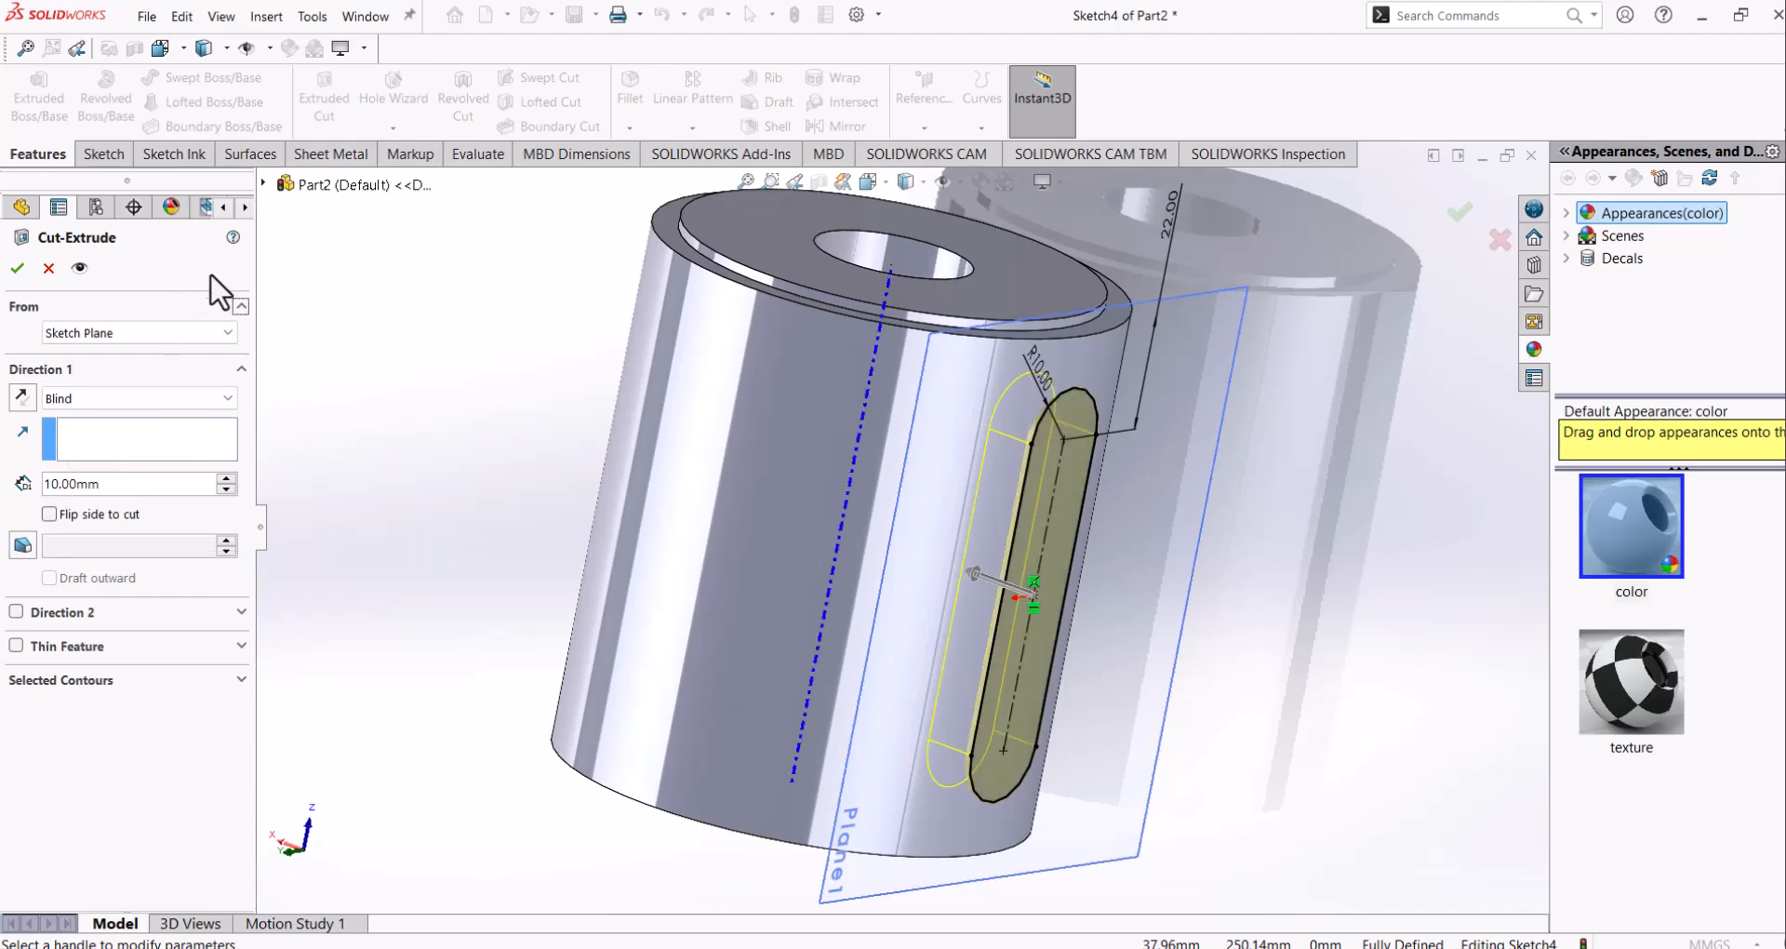
pyautogui.click(13, 276)
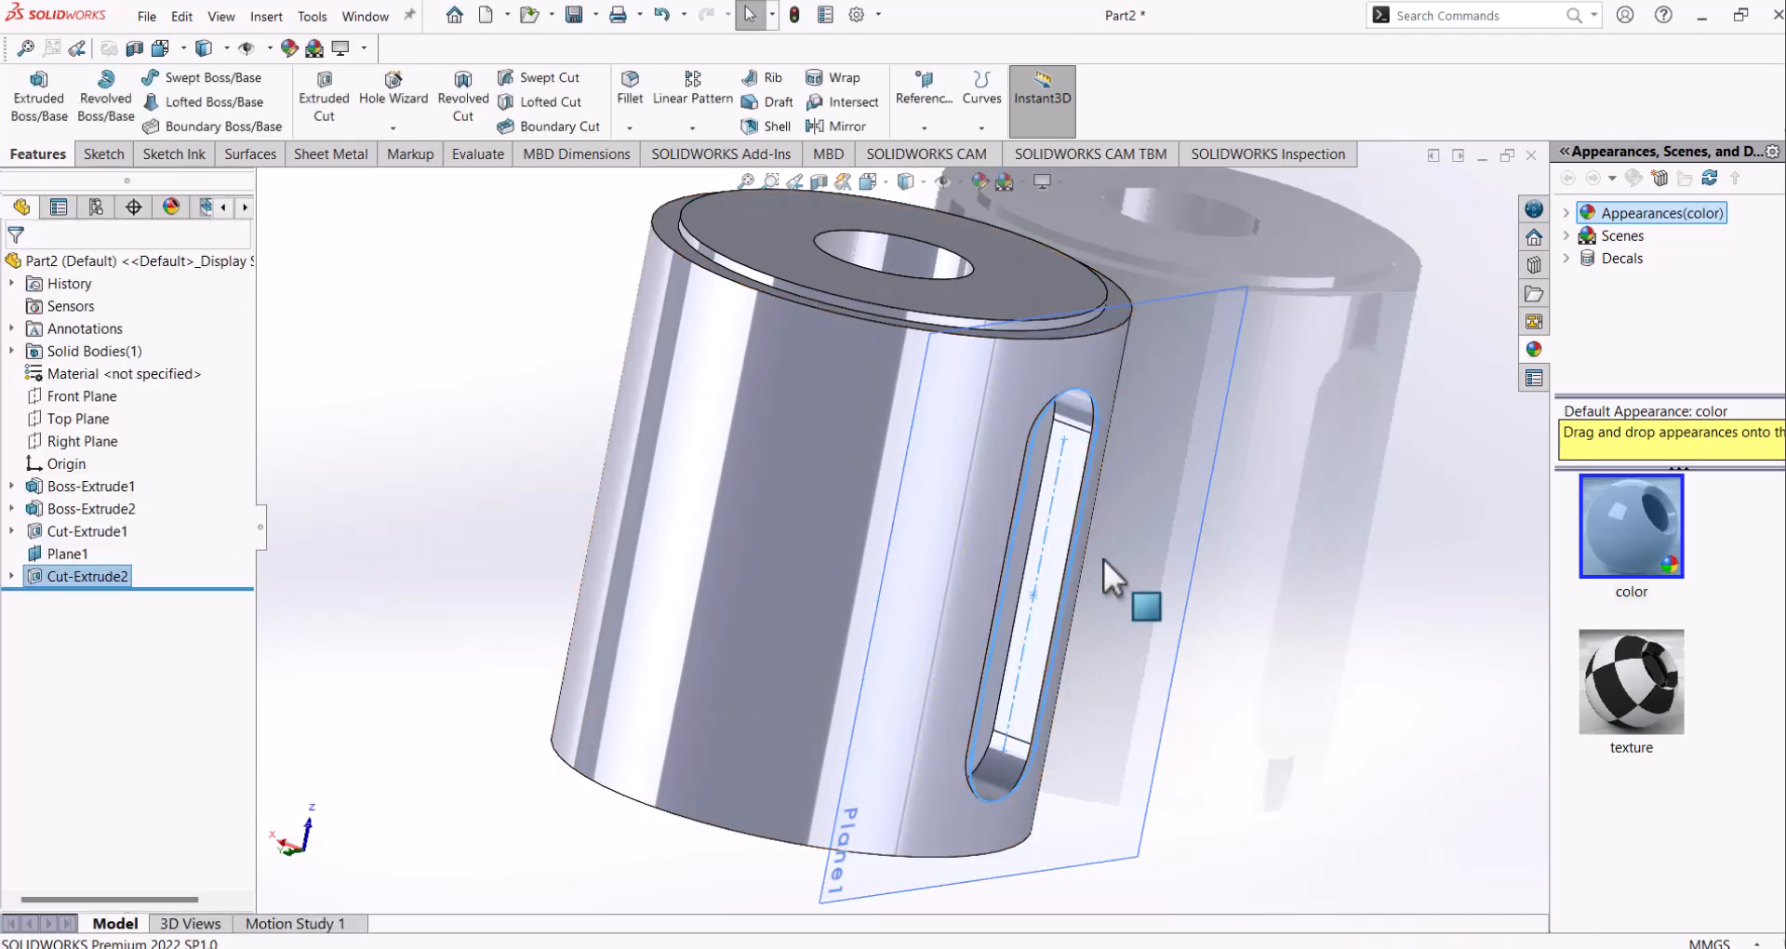
# Step: Hide the reference plane used for the slot sketch
pyautogui.moveTo(1331, 597); pyautogui.dragTo(1249, 778, button='middle')
pyautogui.click(1176, 761)
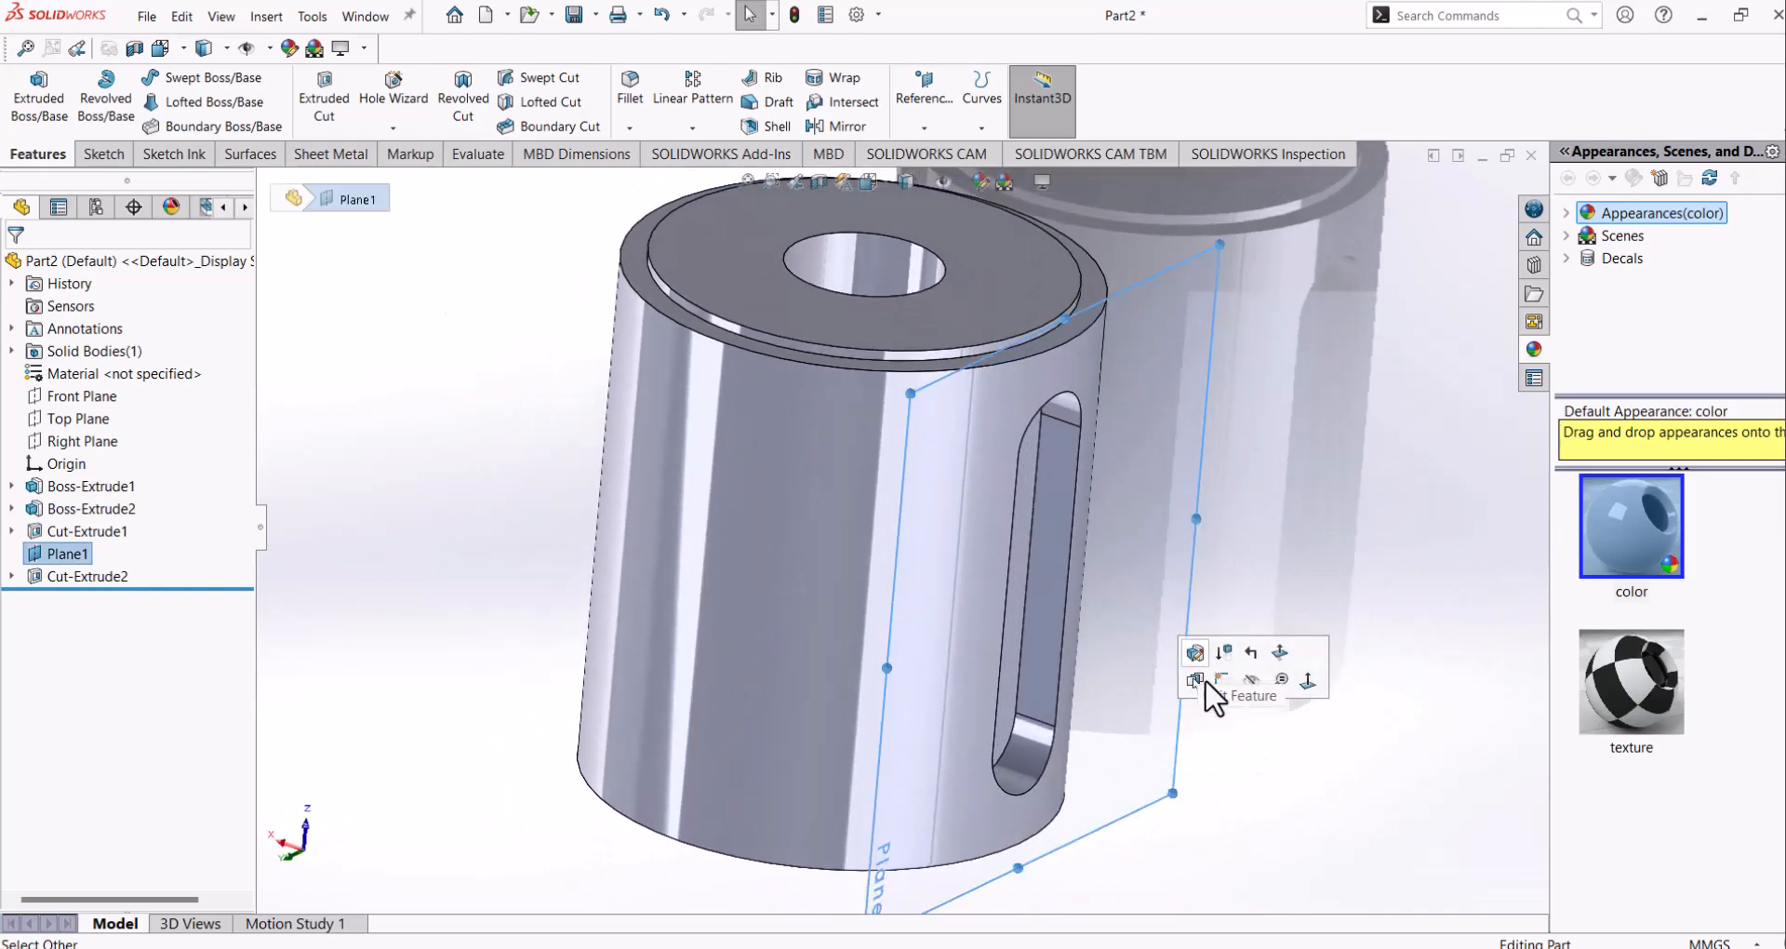
pyautogui.click(1253, 682)
pyautogui.moveTo(1120, 629); pyautogui.dragTo(819, 646, button='middle')
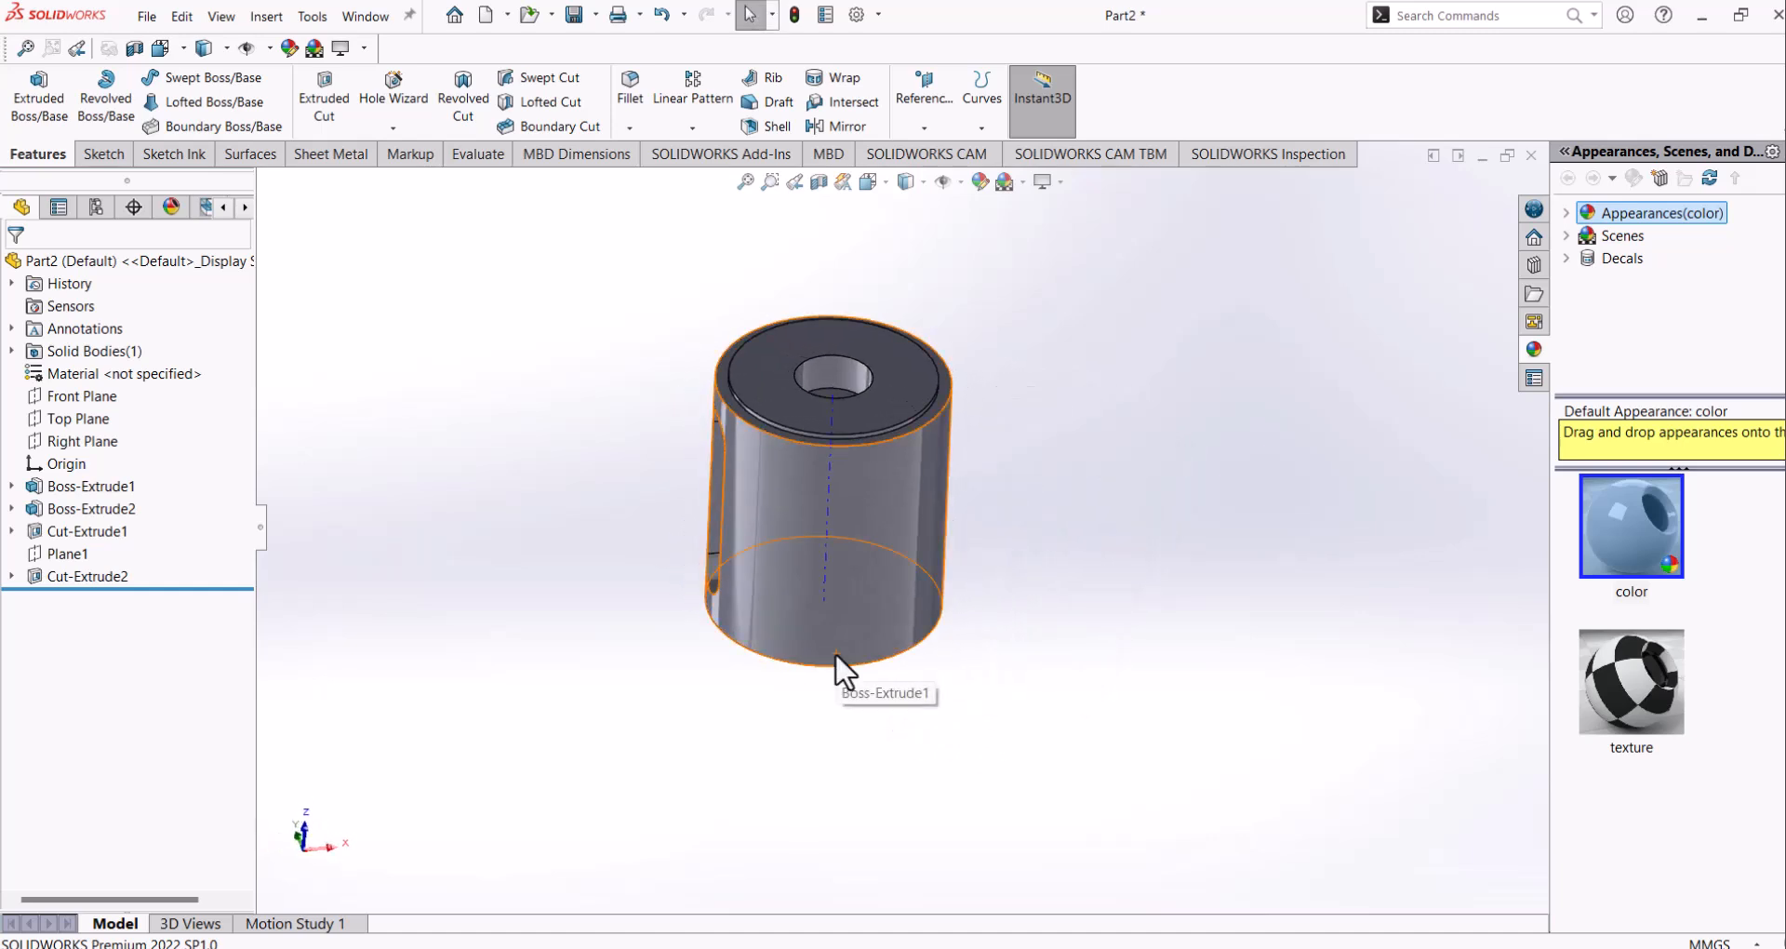
pyautogui.moveTo(835, 651); pyautogui.dragTo(805, 404, button='middle')
pyautogui.scroll(-2, 861, 446)
pyautogui.scroll(2, 903, 631)
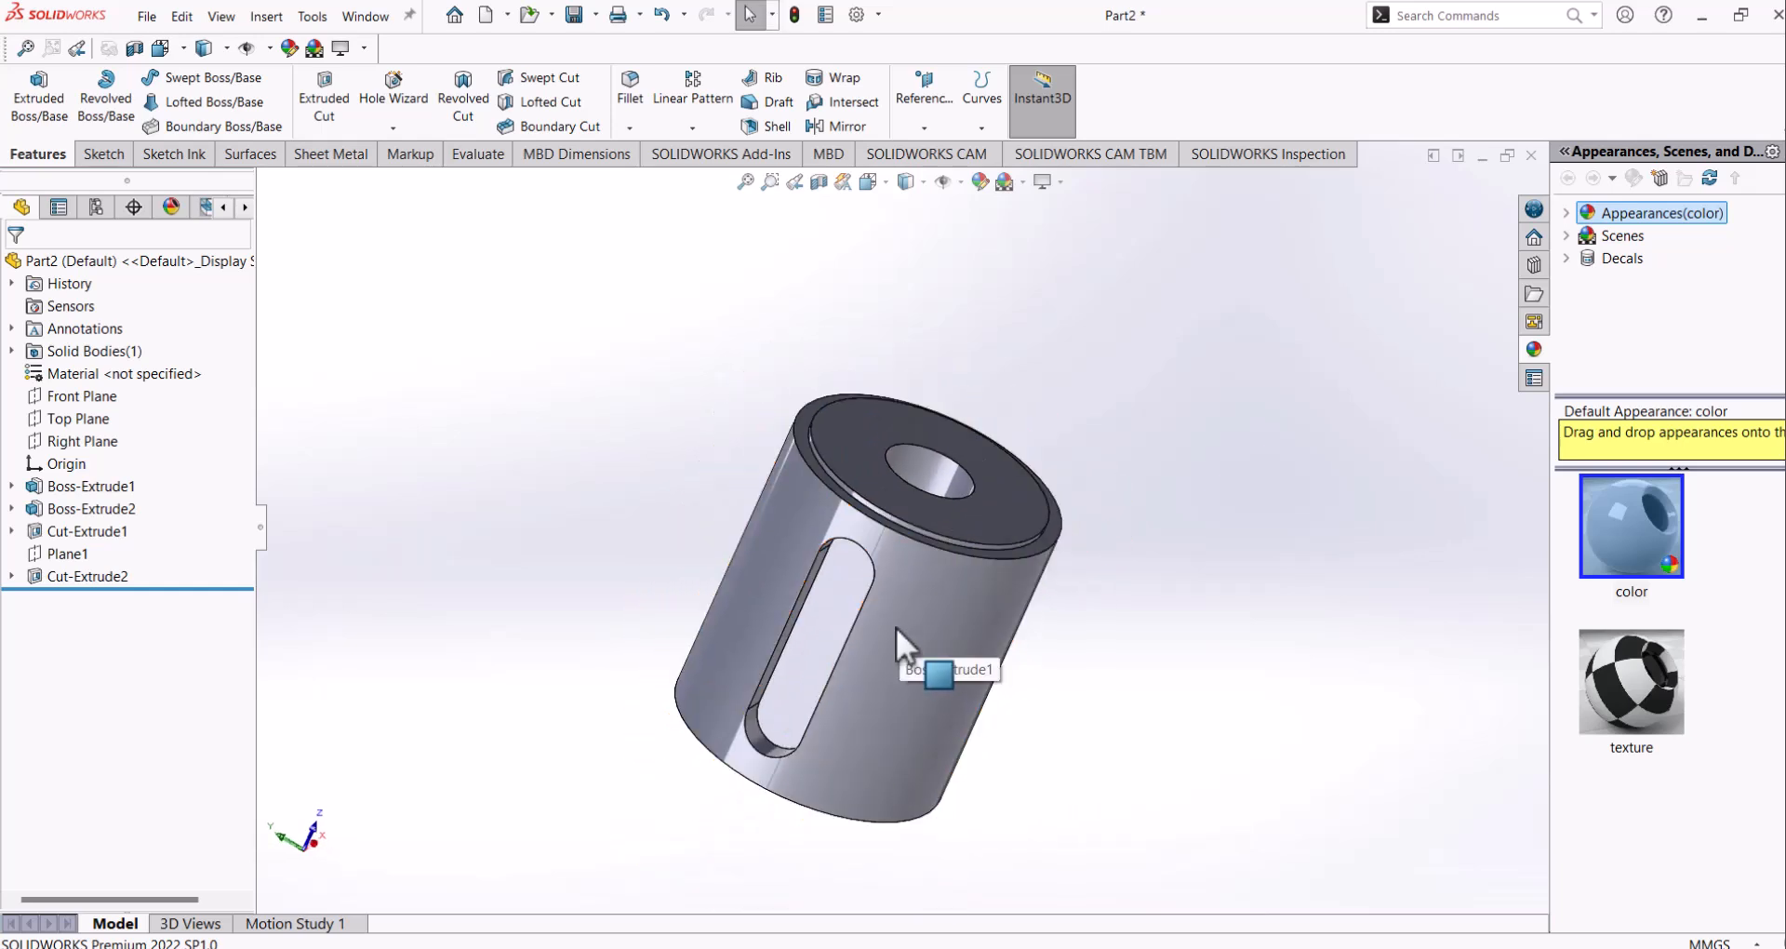
# Step: Switch to the exercise drawing in the browser, examine the fillet and chamfer callouts in Section A-A, and return to SOLIDWORKS
pyautogui.moveTo(1059, 947)
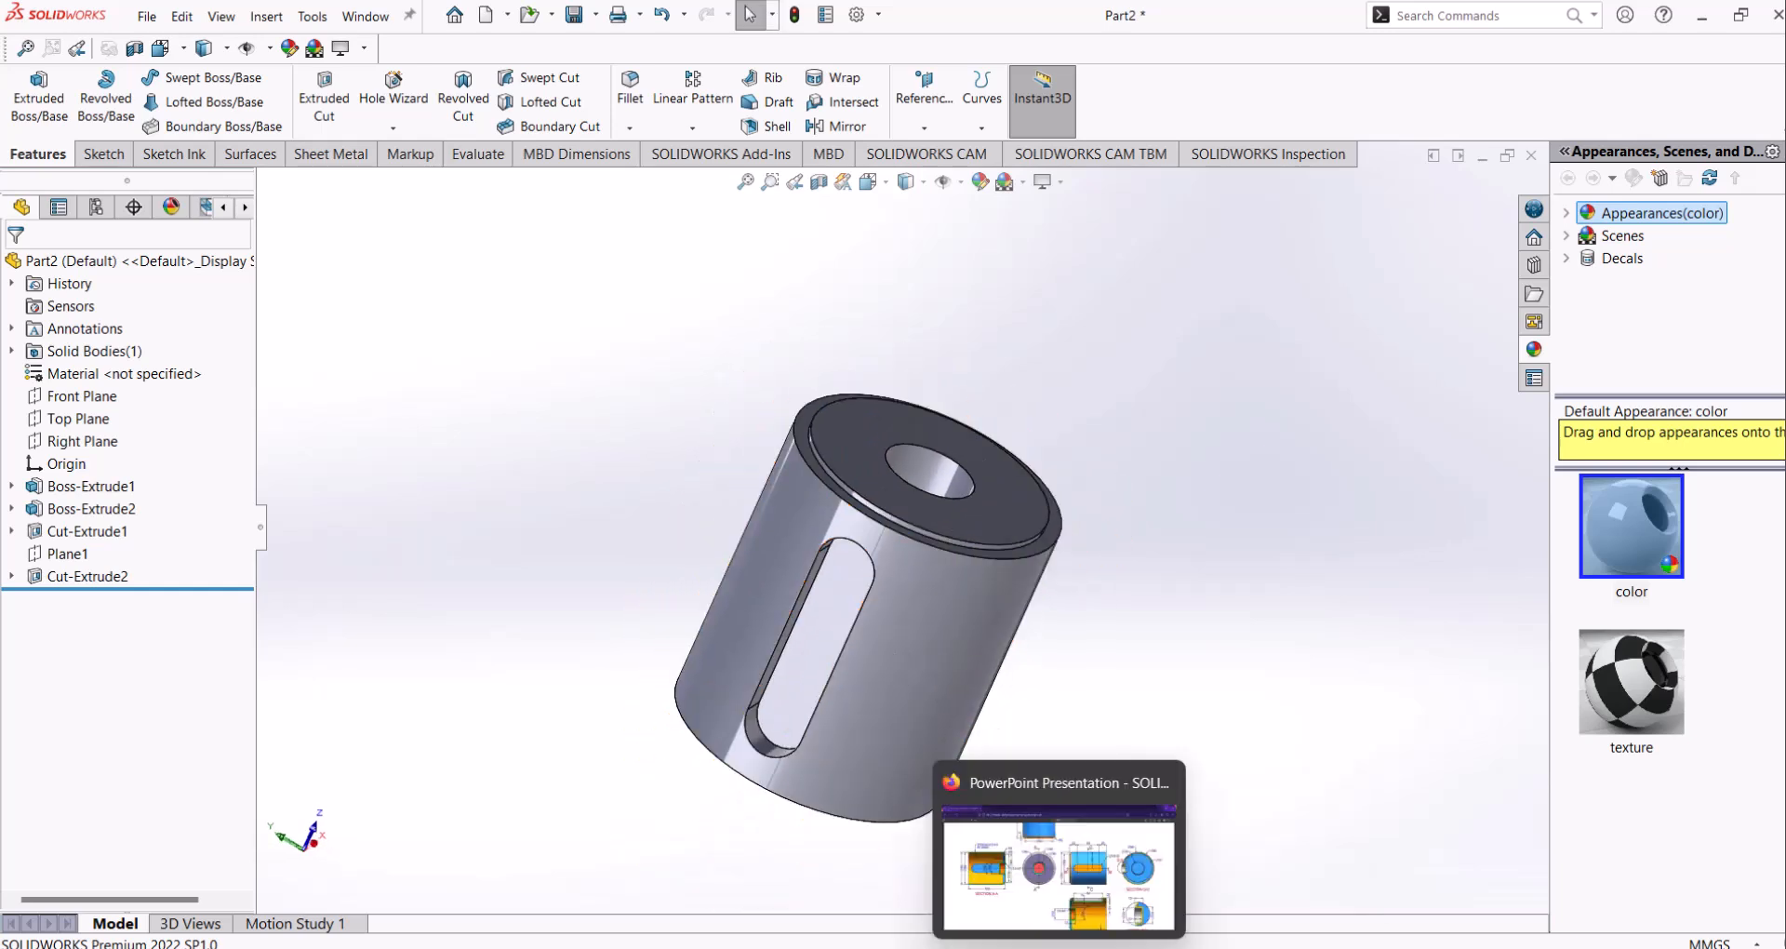
pyautogui.click(967, 818)
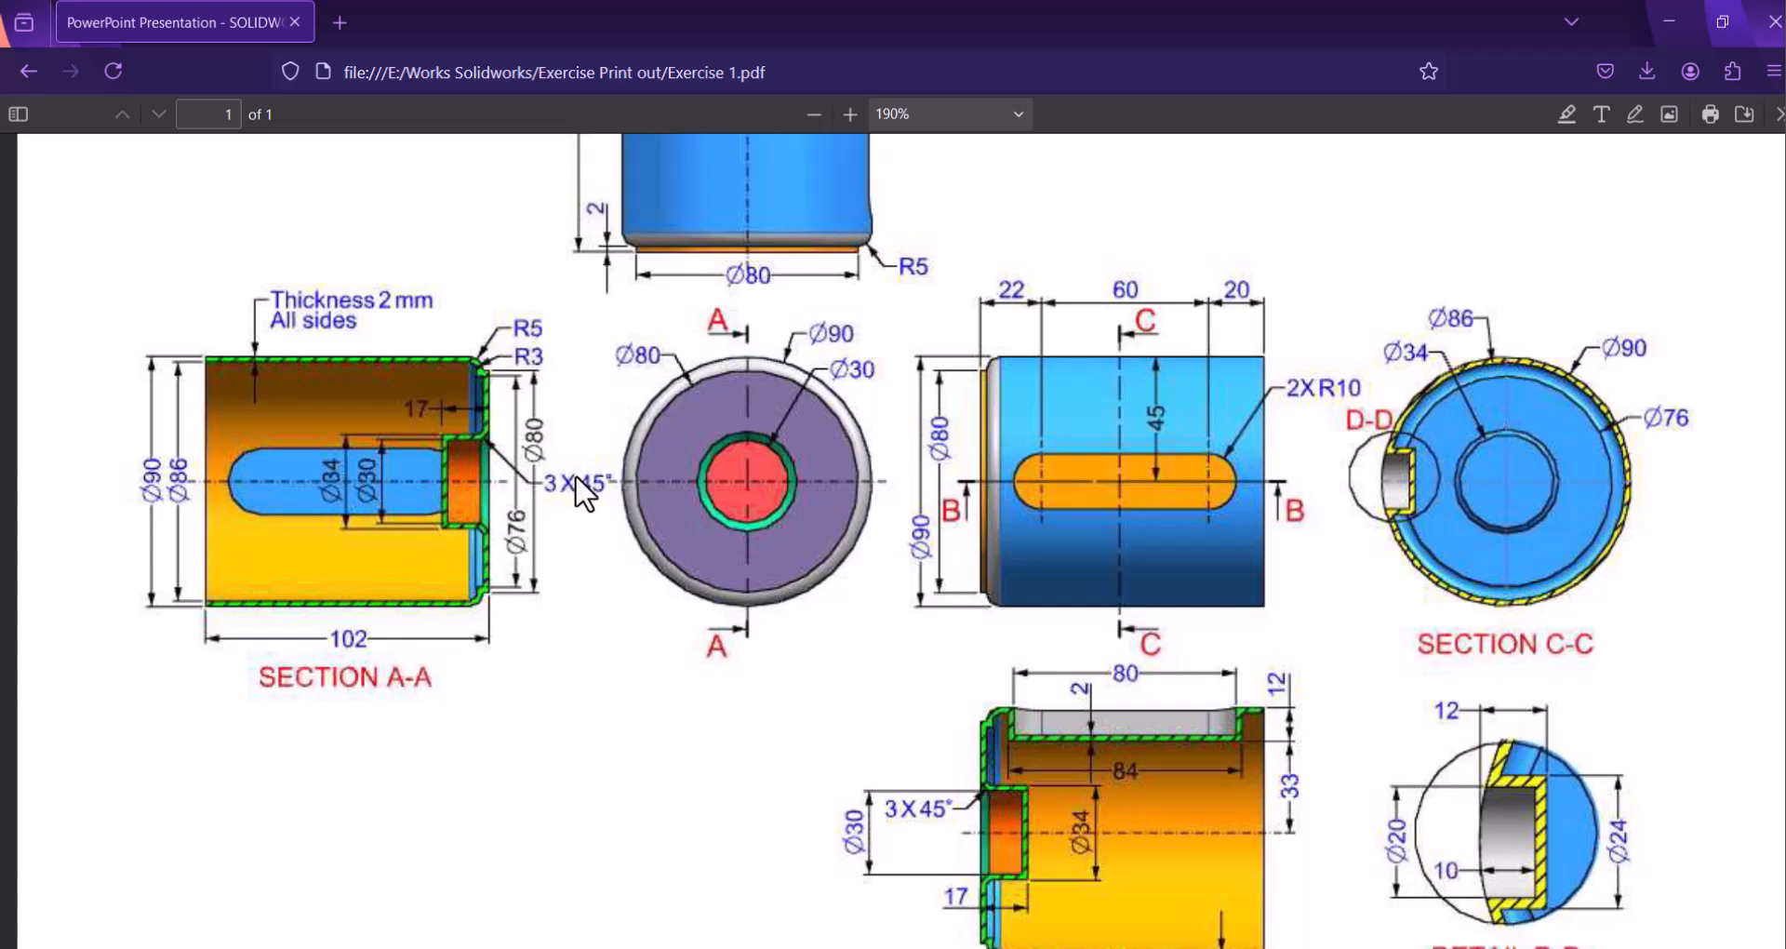
pyautogui.click(1217, 947)
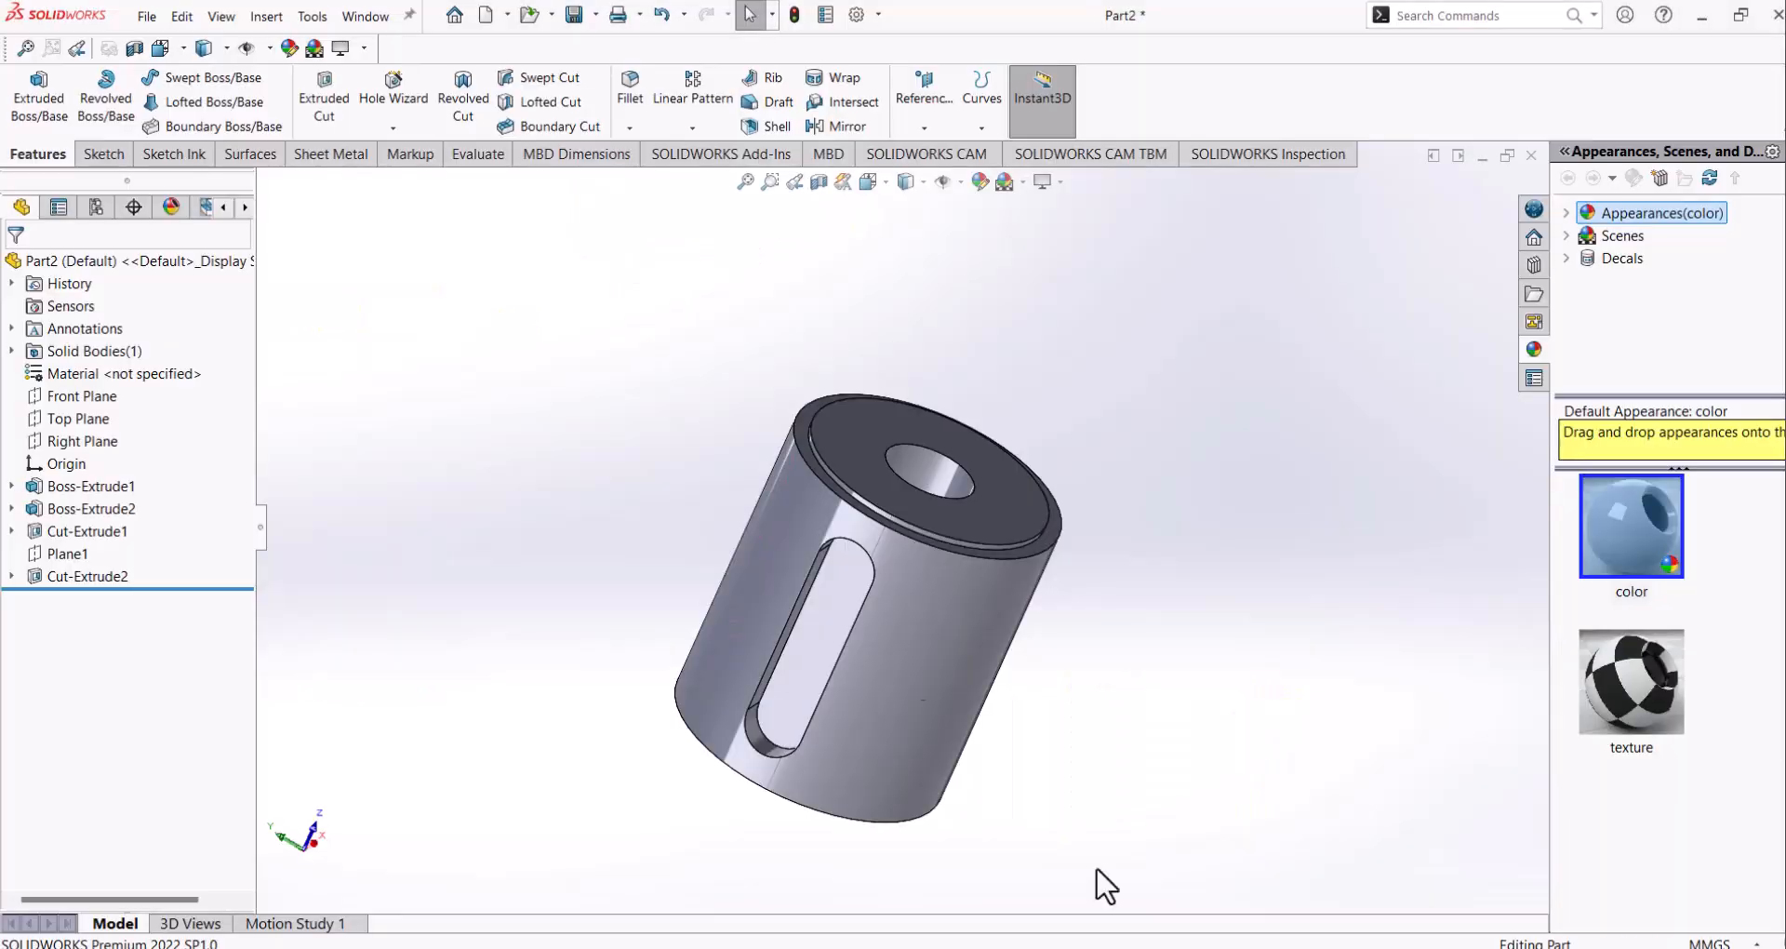
# Step: Fillet the cylinder's outer circular edge at the boss end with a 5 mm radius
pyautogui.scroll(-3, 806, 473)
pyautogui.moveTo(815, 467); pyautogui.dragTo(842, 554, button='middle')
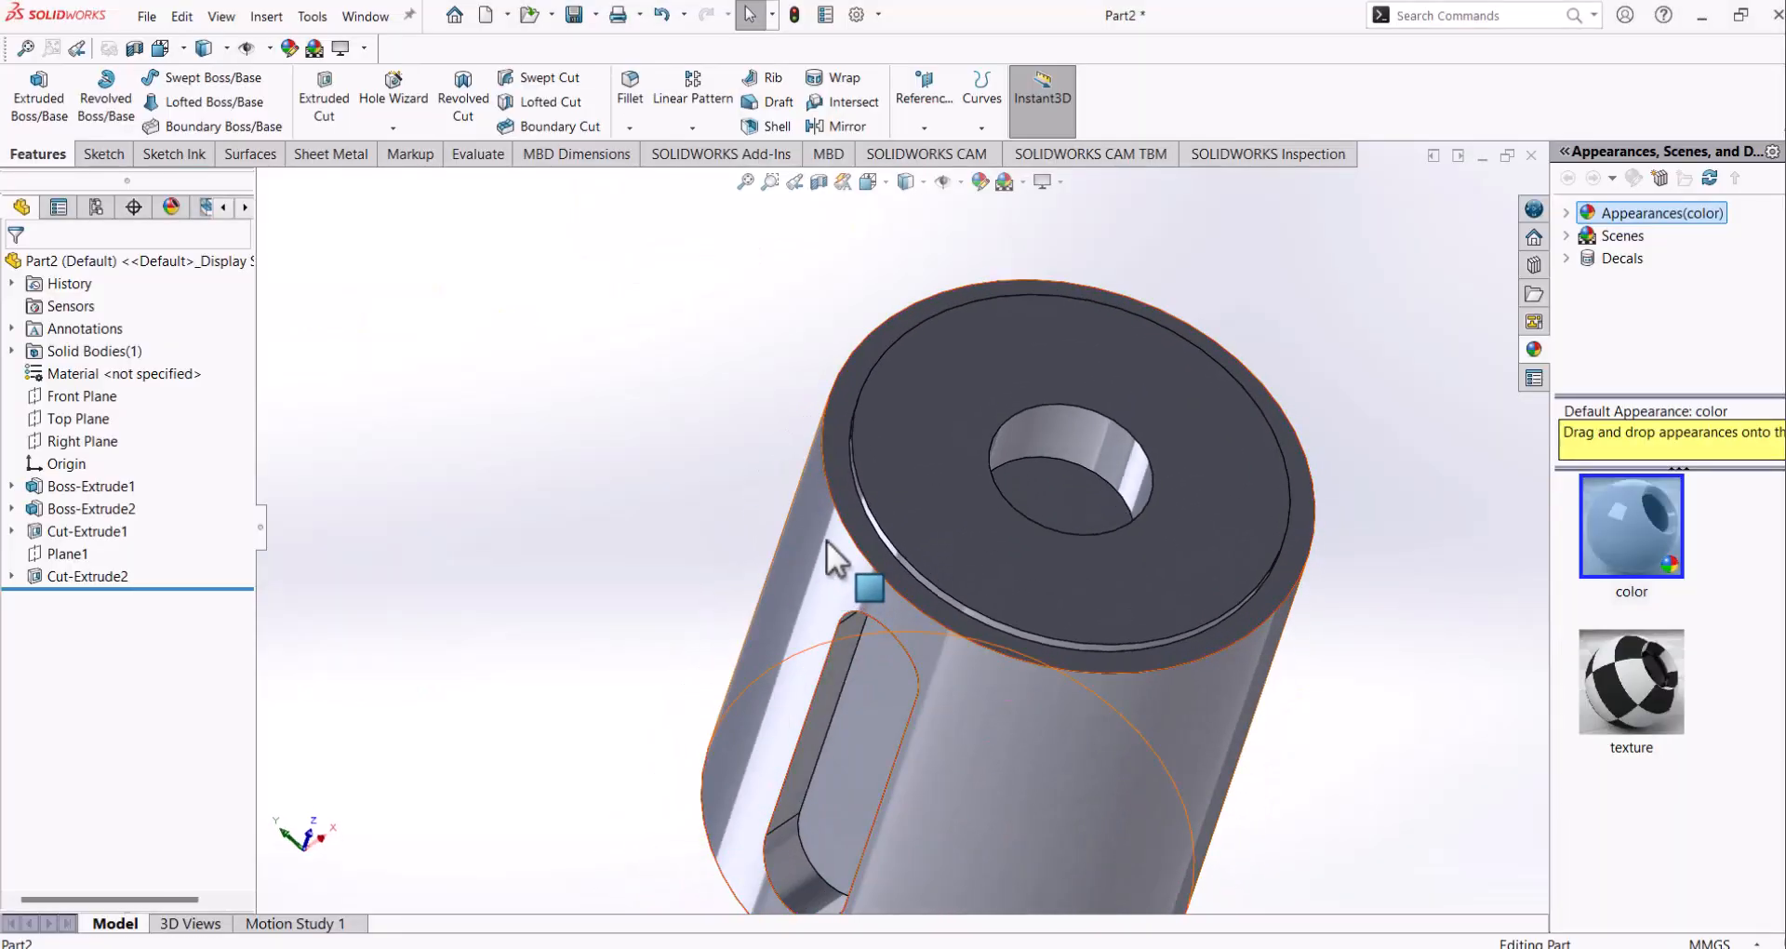
pyautogui.click(850, 535)
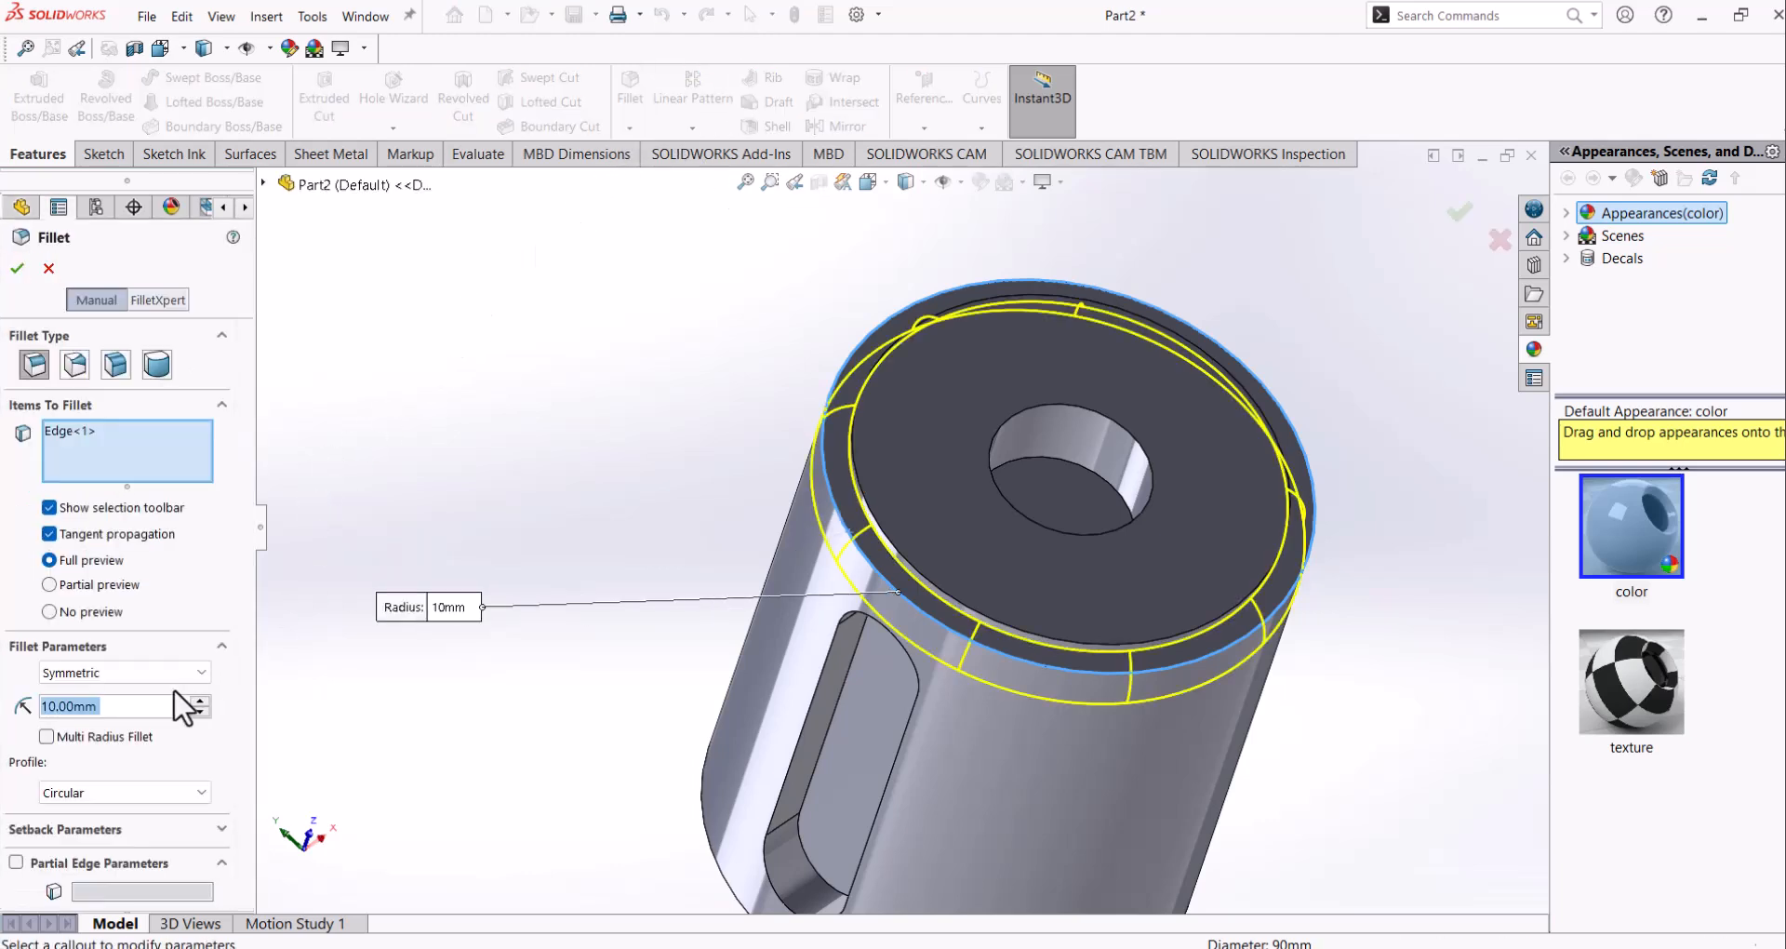
pyautogui.write('5')
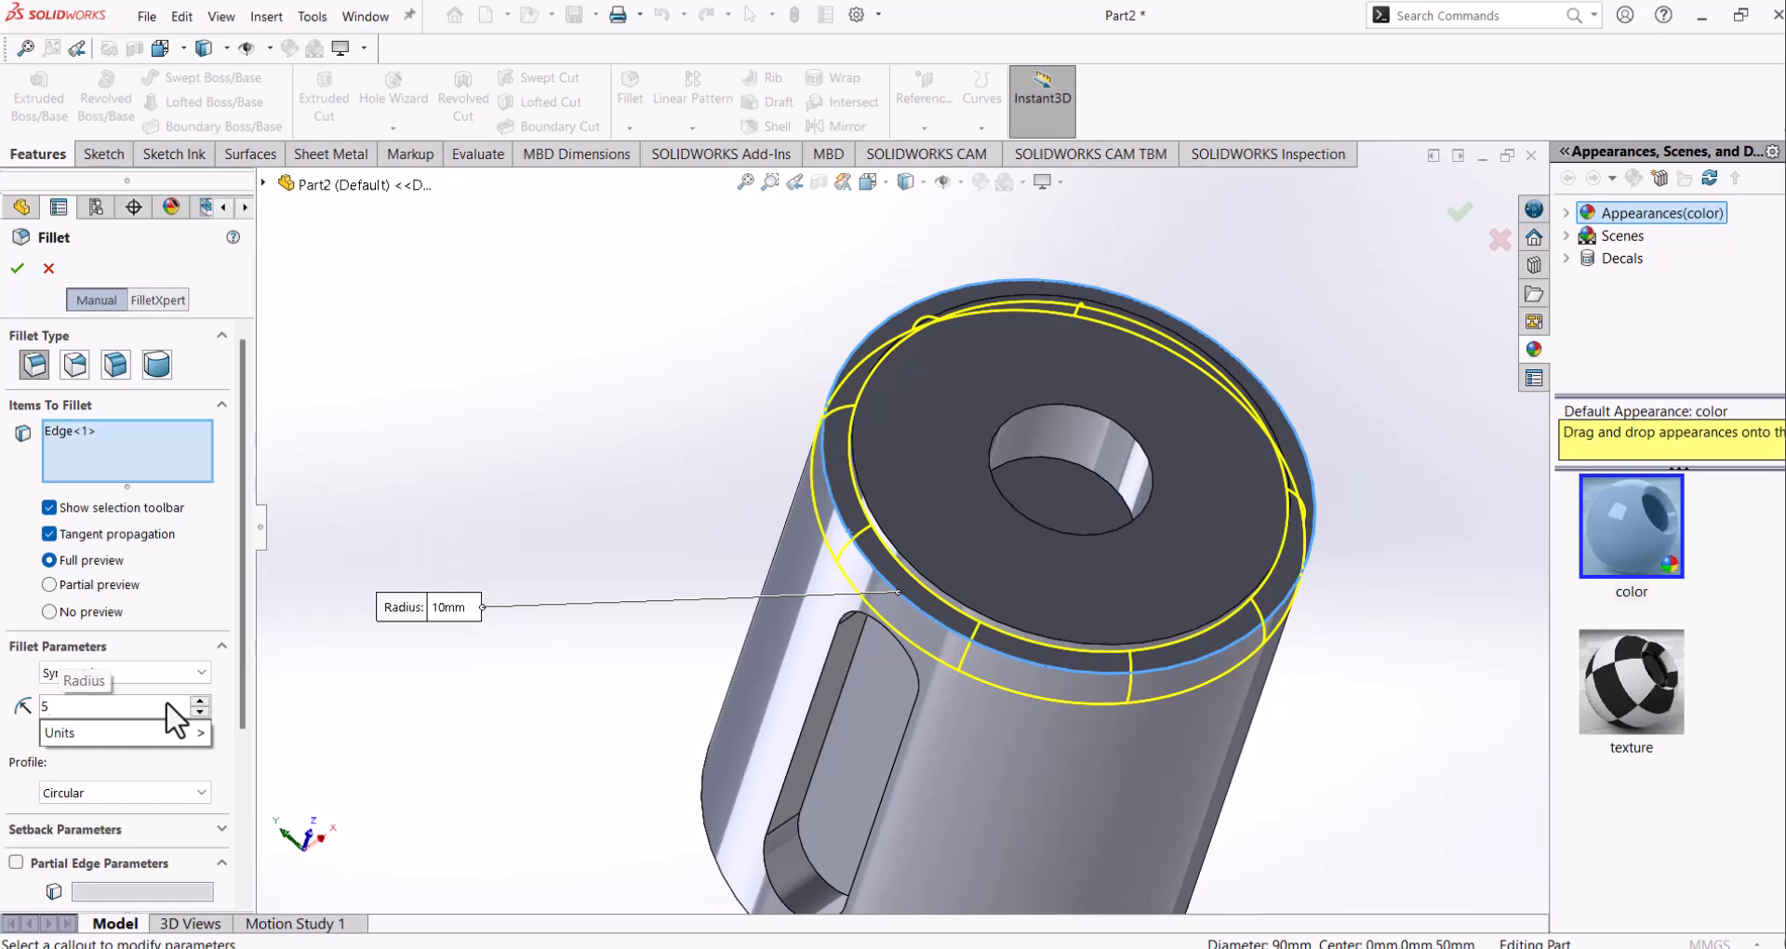
pyautogui.press('Return')
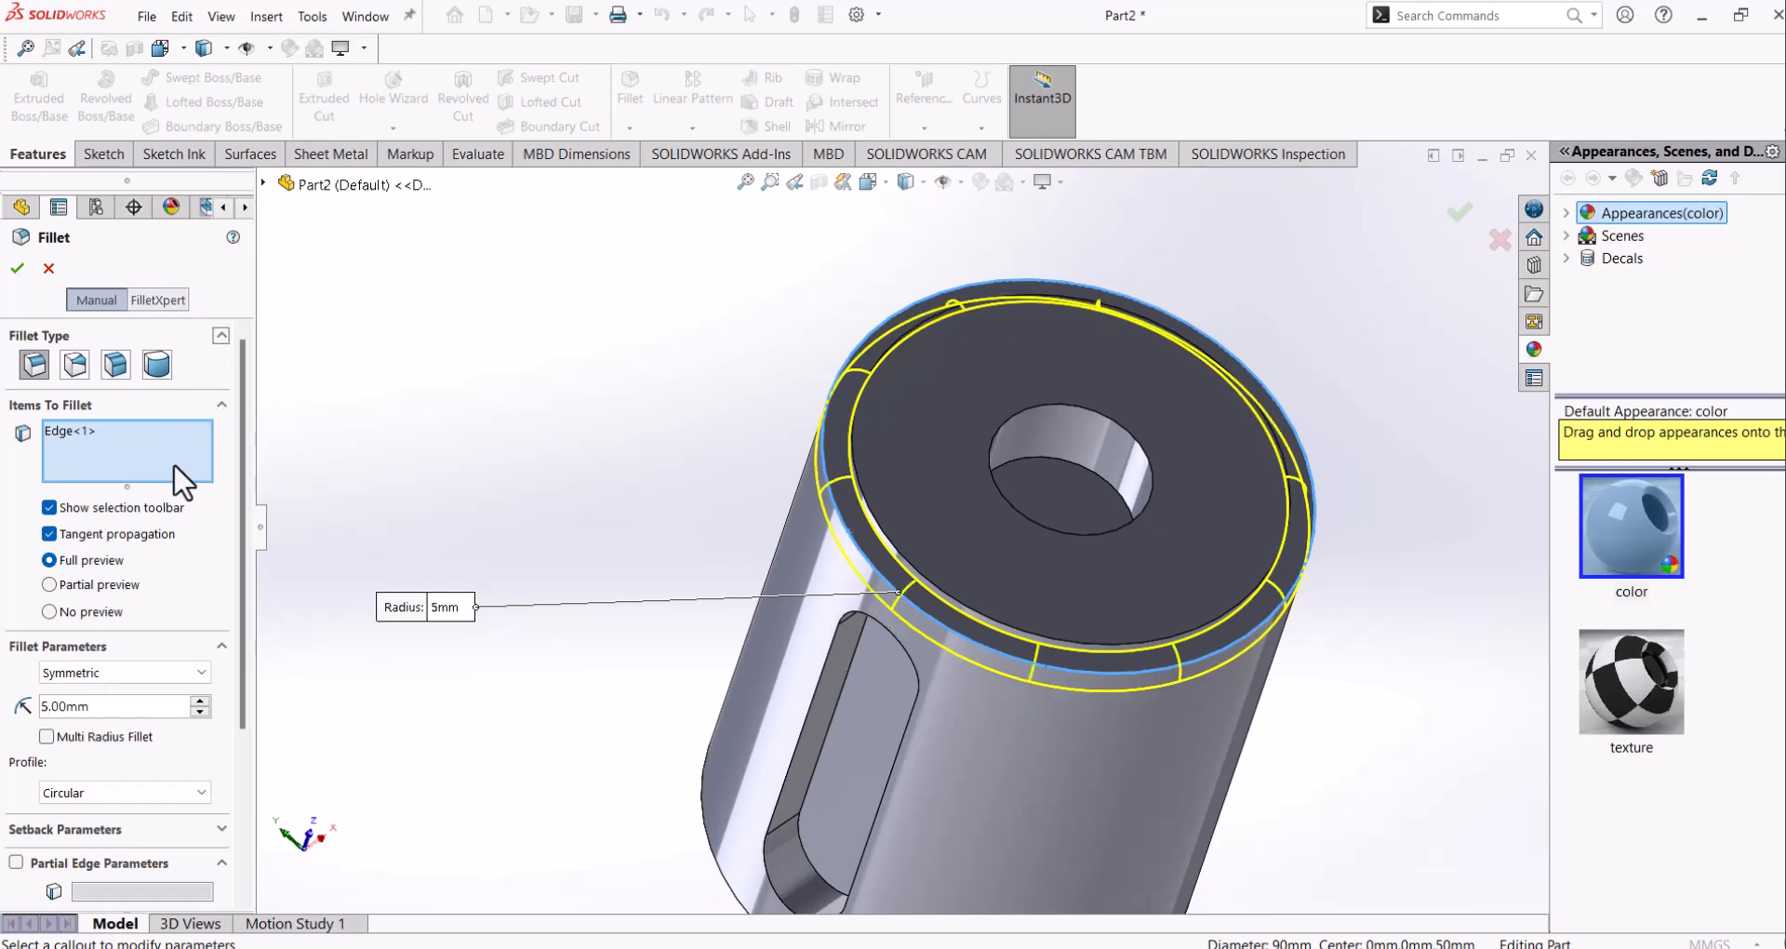
pyautogui.click(18, 269)
# Step: Fillet the circular edge at the base of the raised boss with a 3 mm radius
pyautogui.scroll(-3, 930, 558)
pyautogui.moveTo(956, 566); pyautogui.dragTo(903, 510, button='middle')
pyautogui.scroll(-3, 1041, 642)
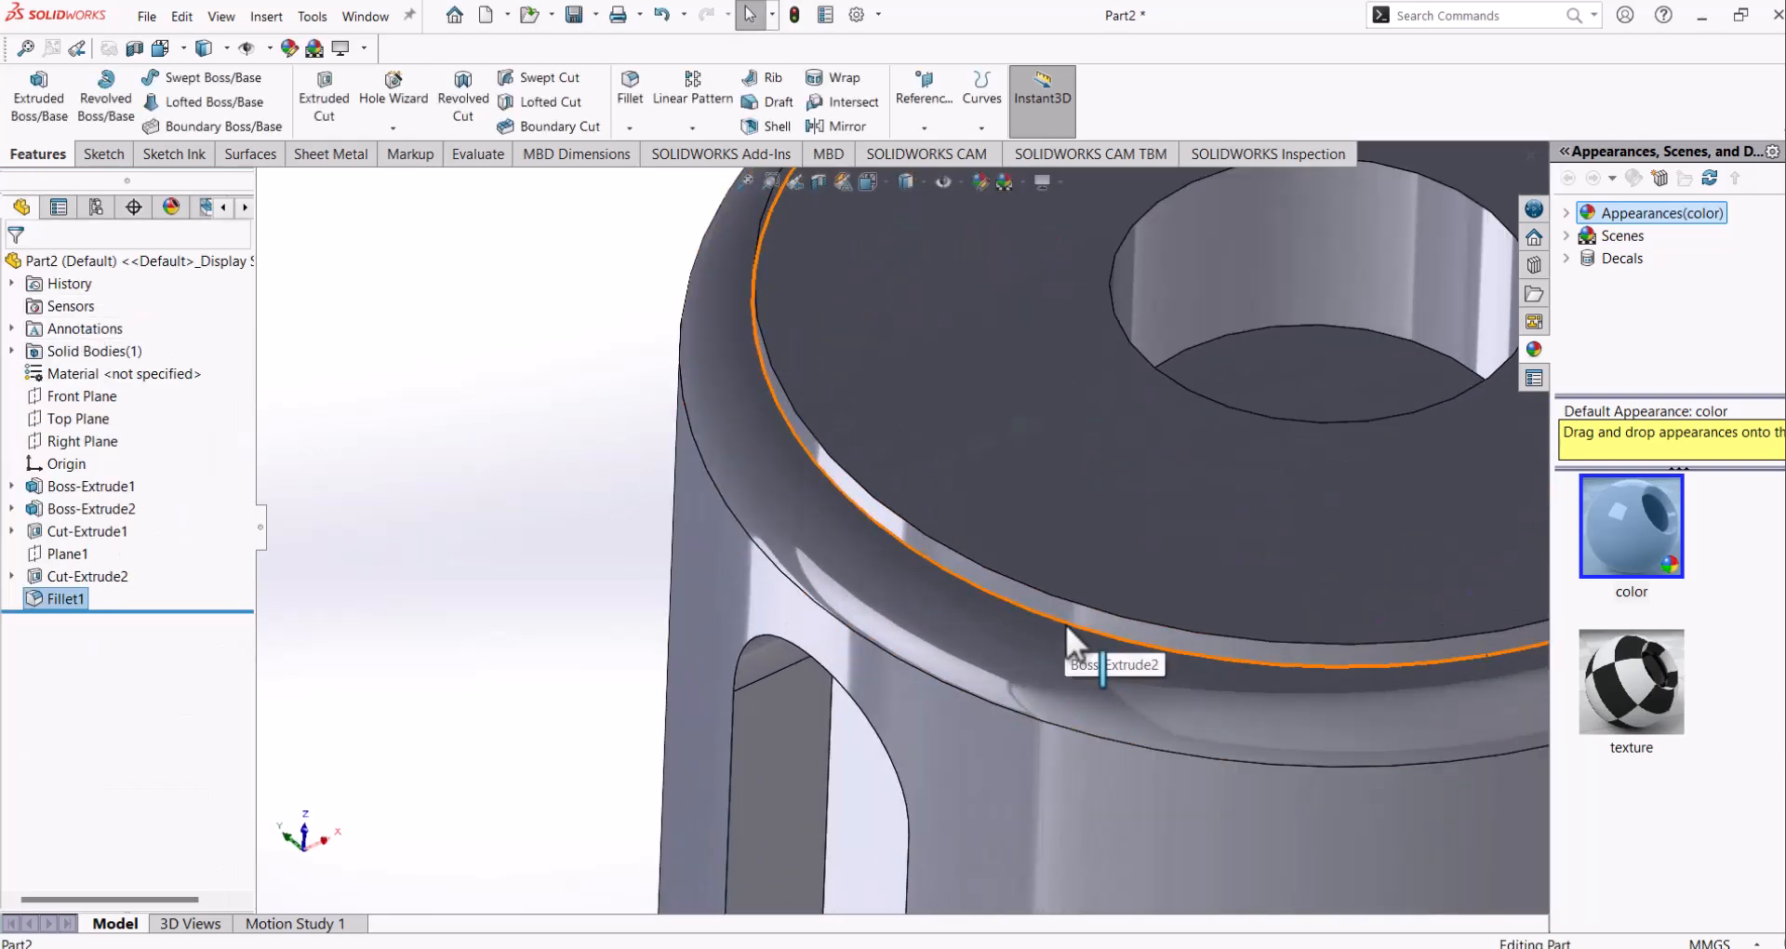
pyautogui.click(1066, 625)
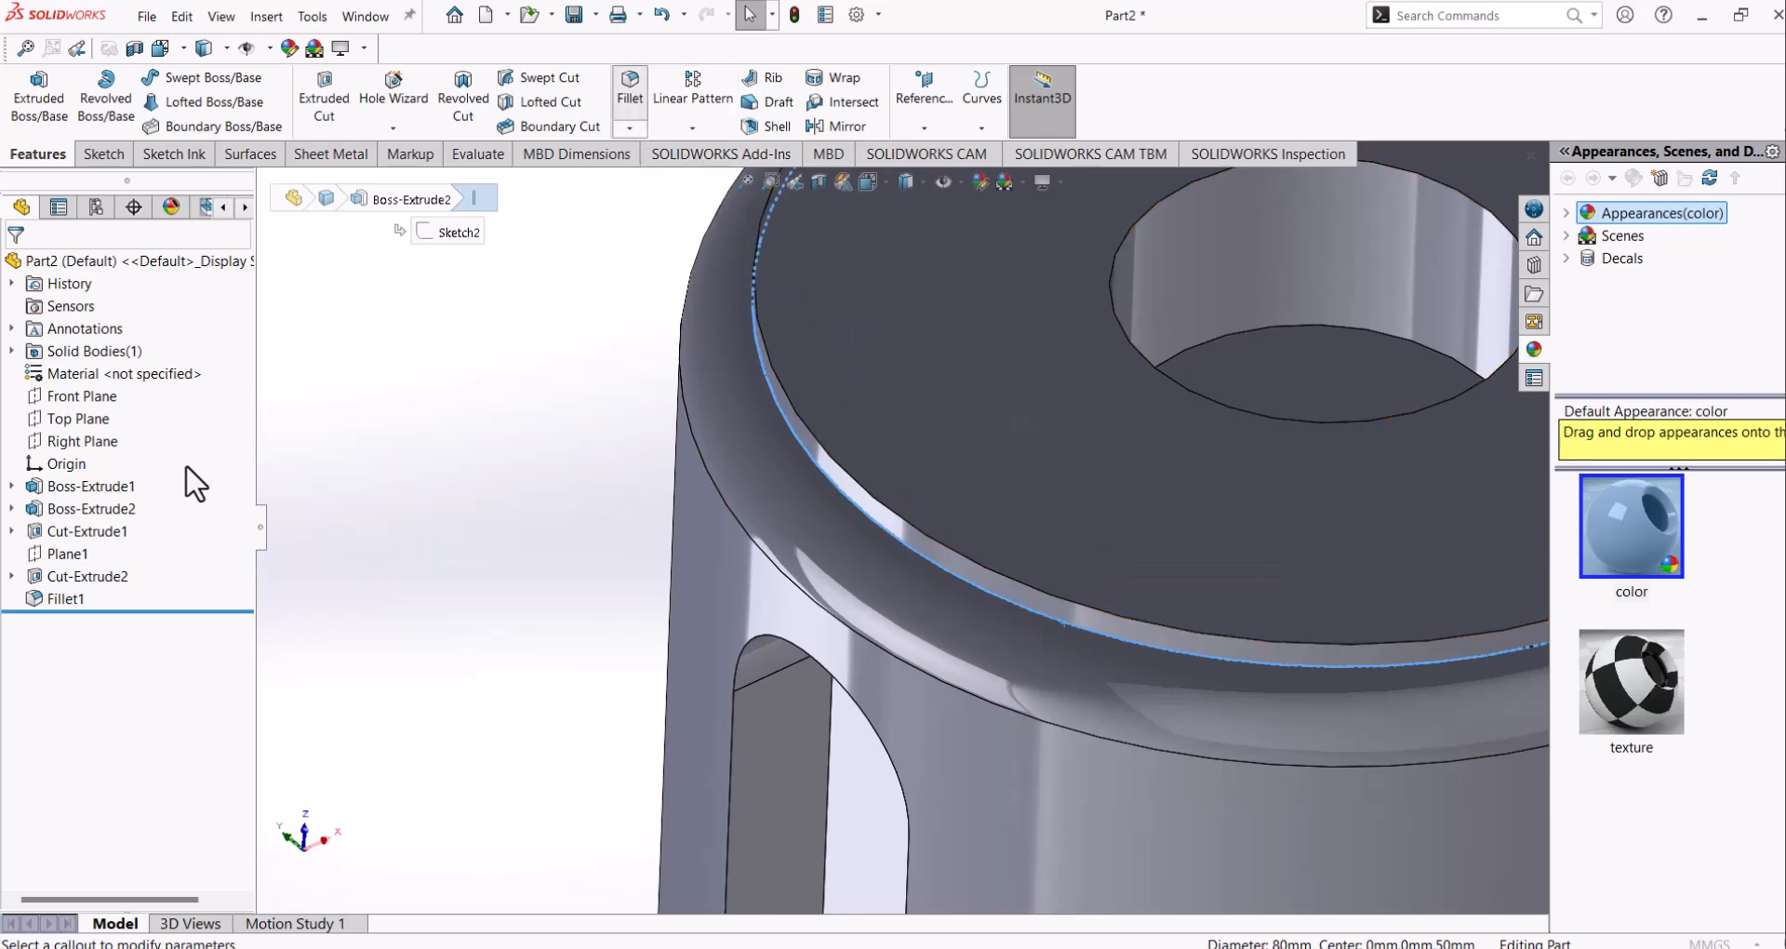
pyautogui.write('3')
pyautogui.press('Return')
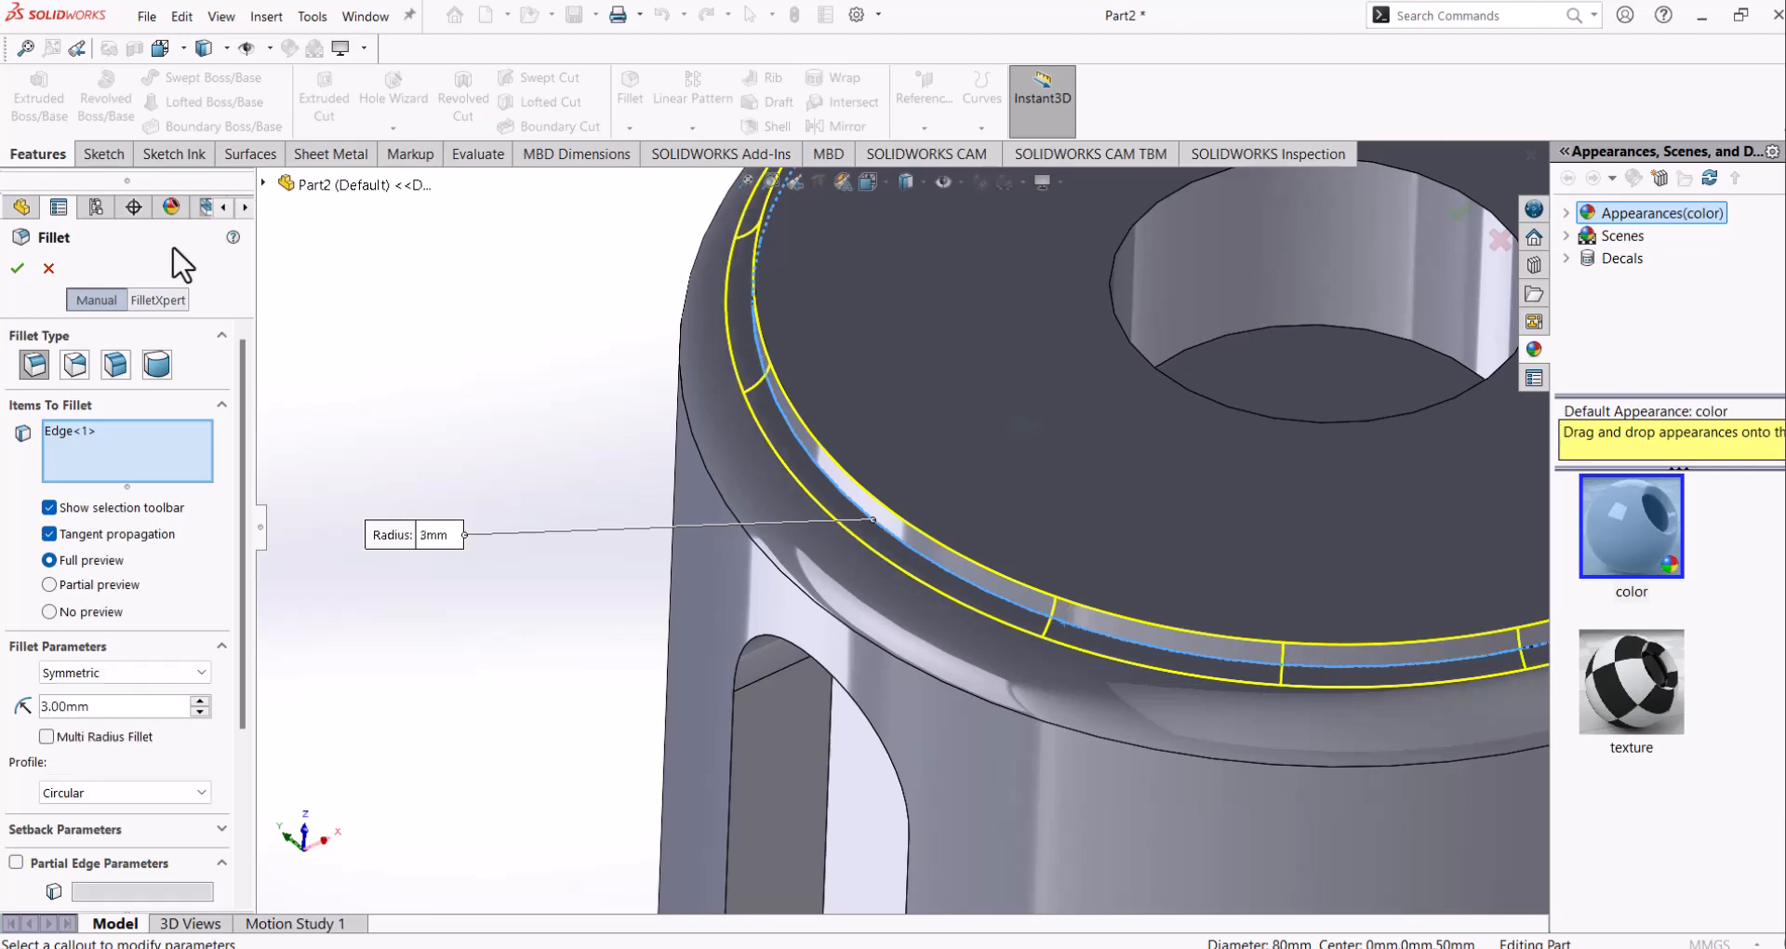
pyautogui.click(16, 271)
# Step: Chamfer the central recess's rim on the boss face at 3 mm and 45 degrees, checking the callout in the browser drawing
pyautogui.moveTo(1075, 472); pyautogui.dragTo(1195, 699, button='middle')
pyautogui.scroll(-5, 1196, 686)
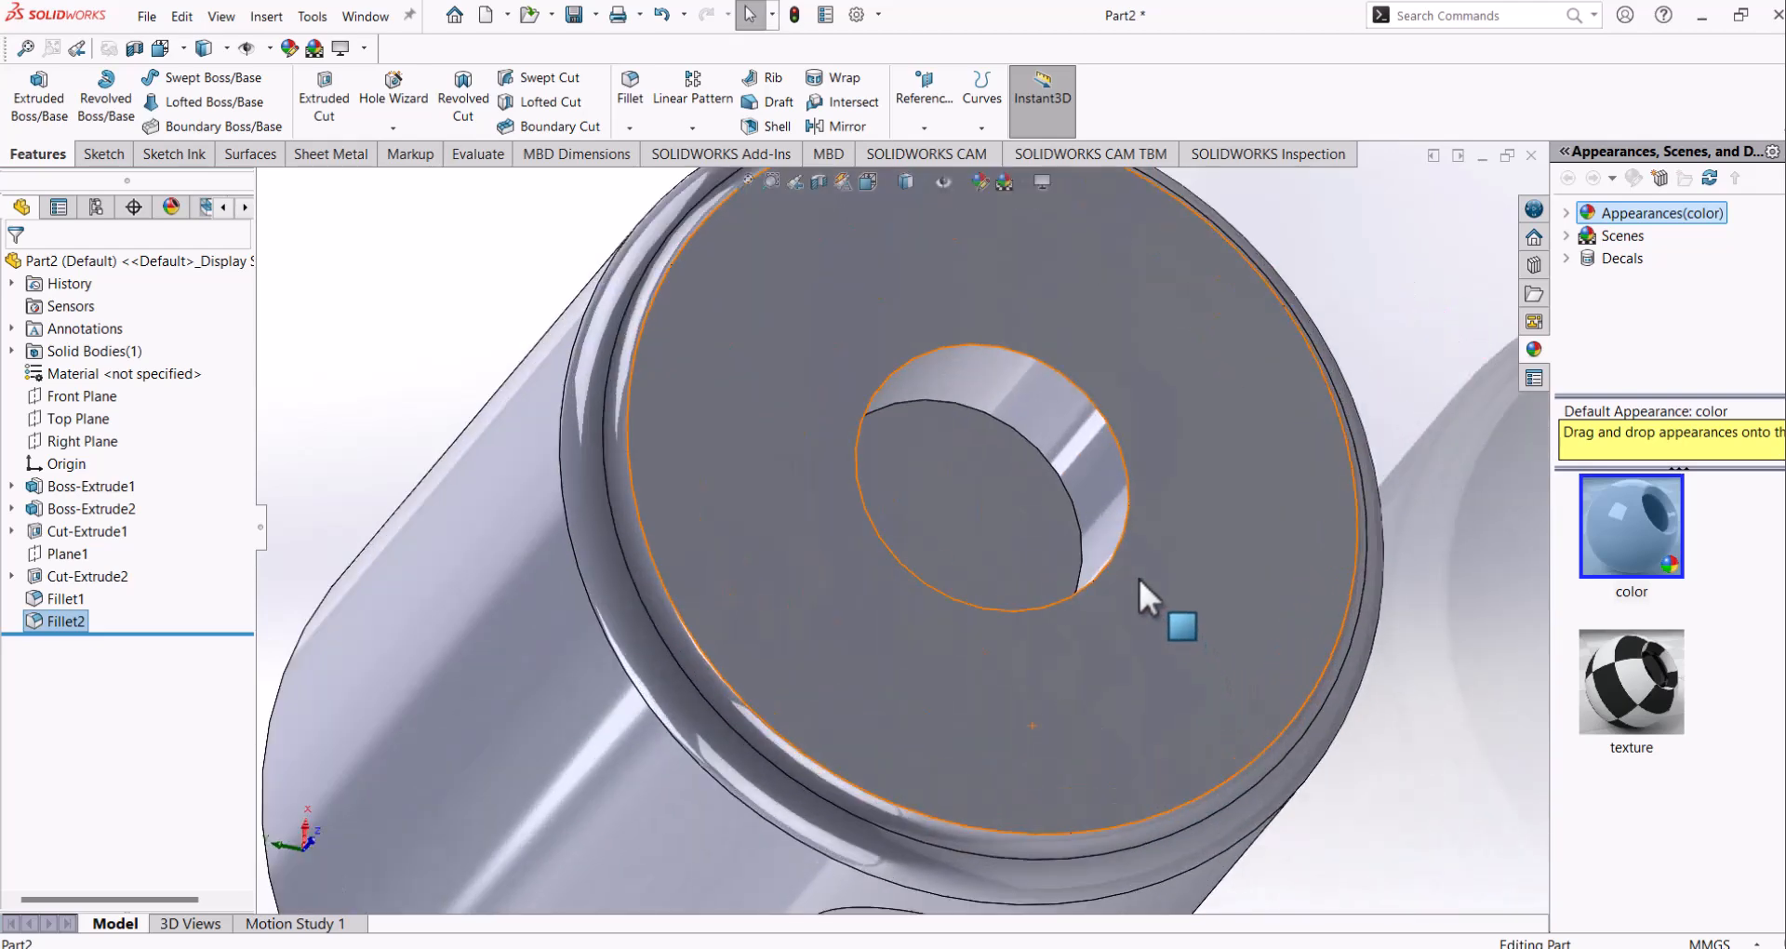
pyautogui.click(1119, 551)
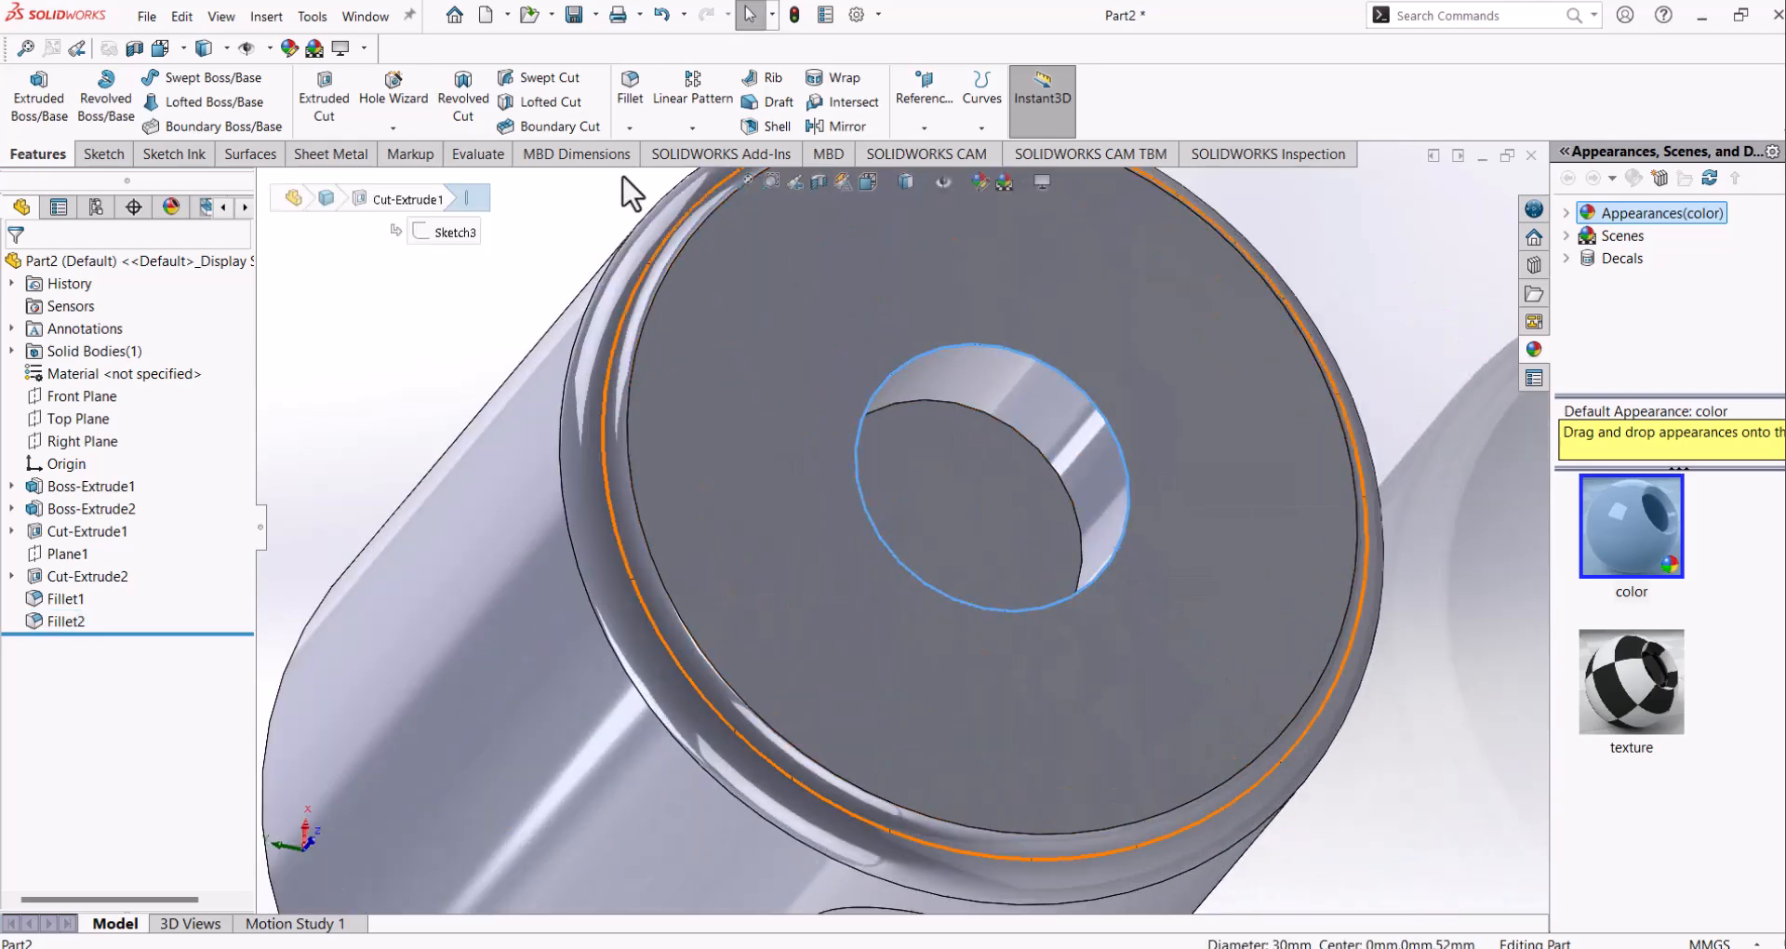
pyautogui.click(630, 129)
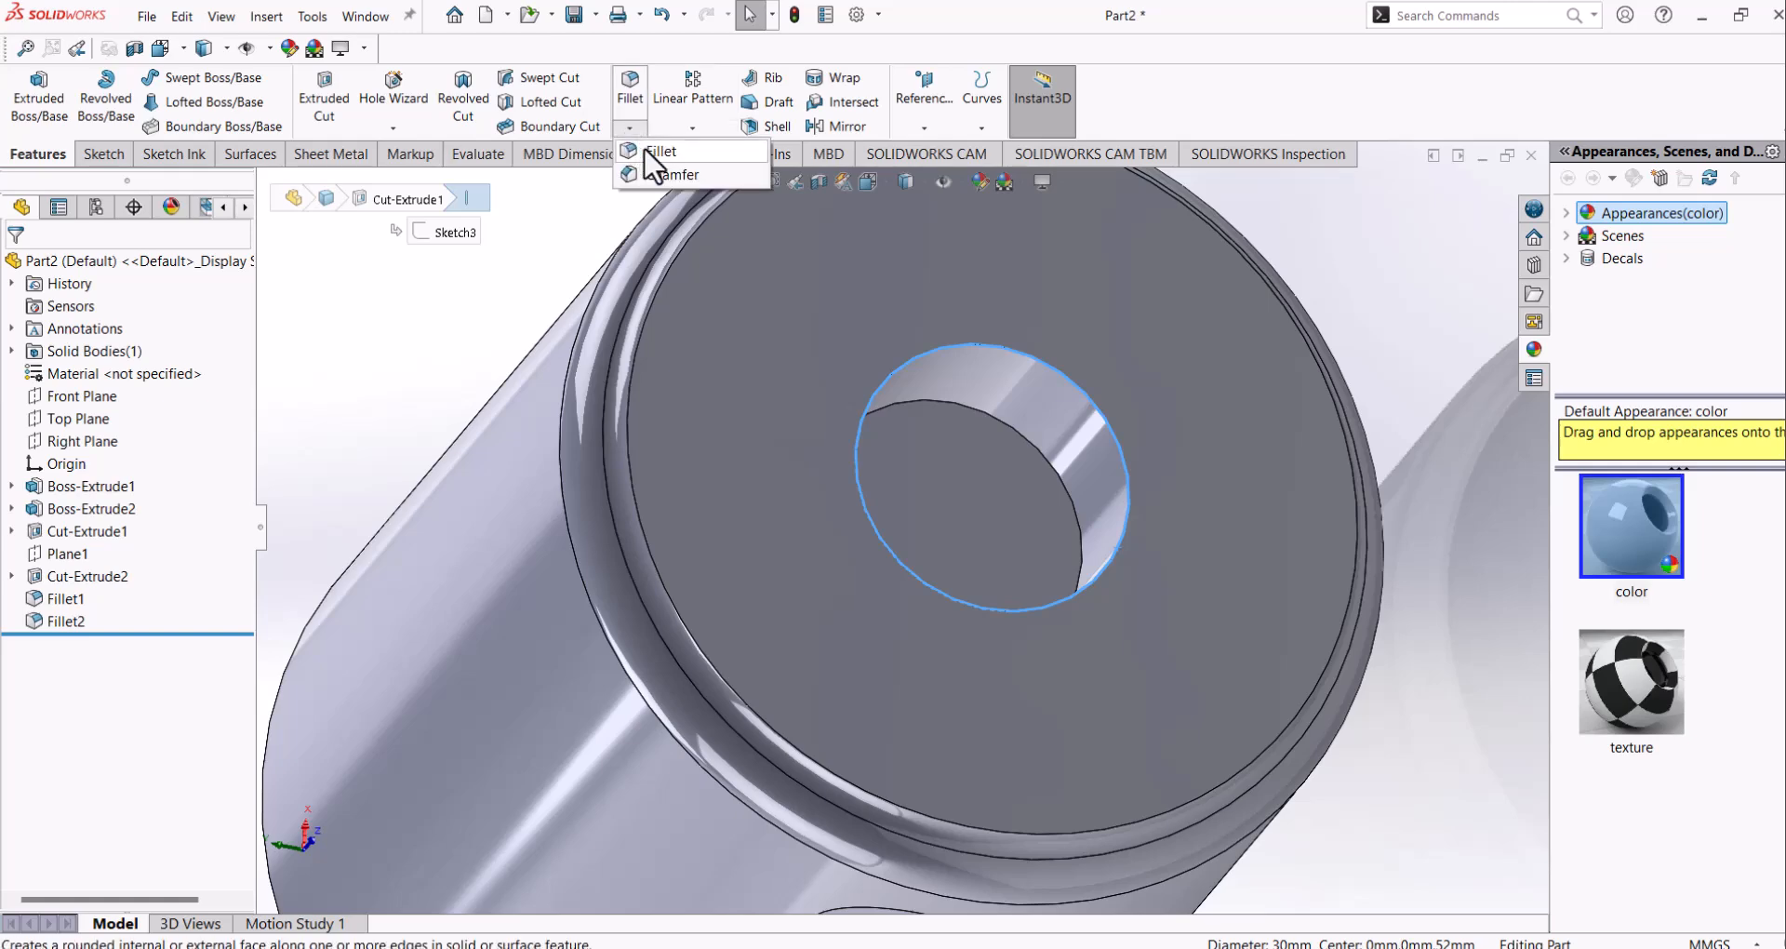
pyautogui.click(661, 171)
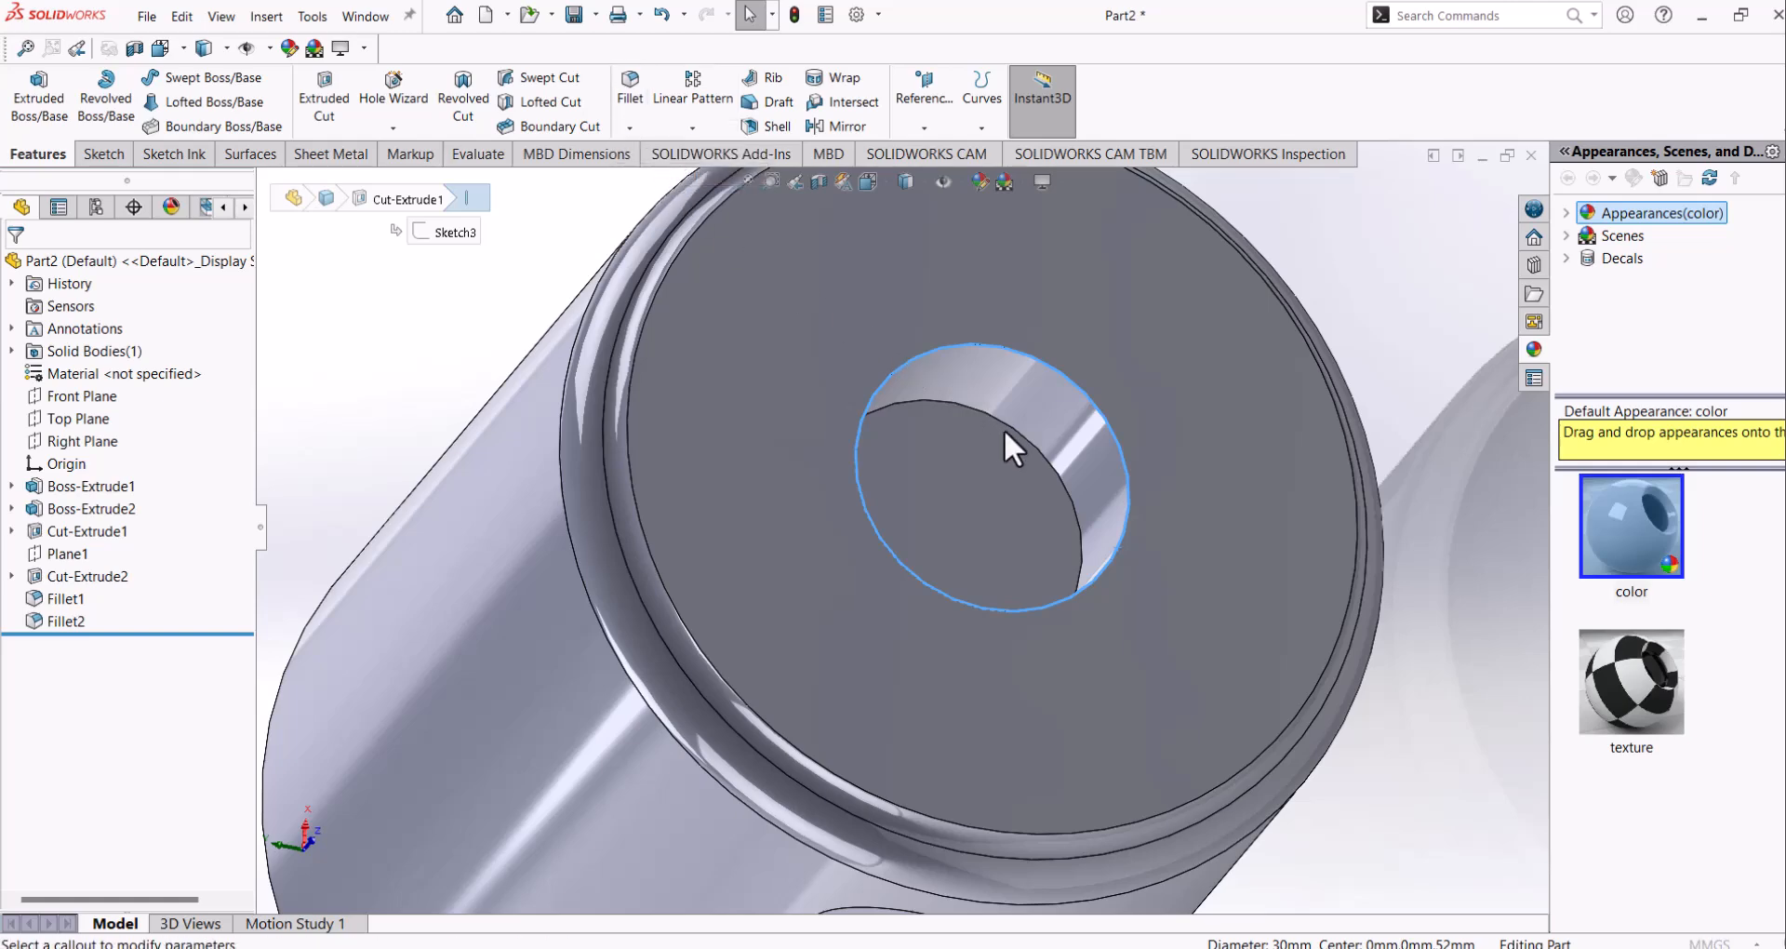
pyautogui.moveTo(991, 427); pyautogui.dragTo(1057, 407, button='middle')
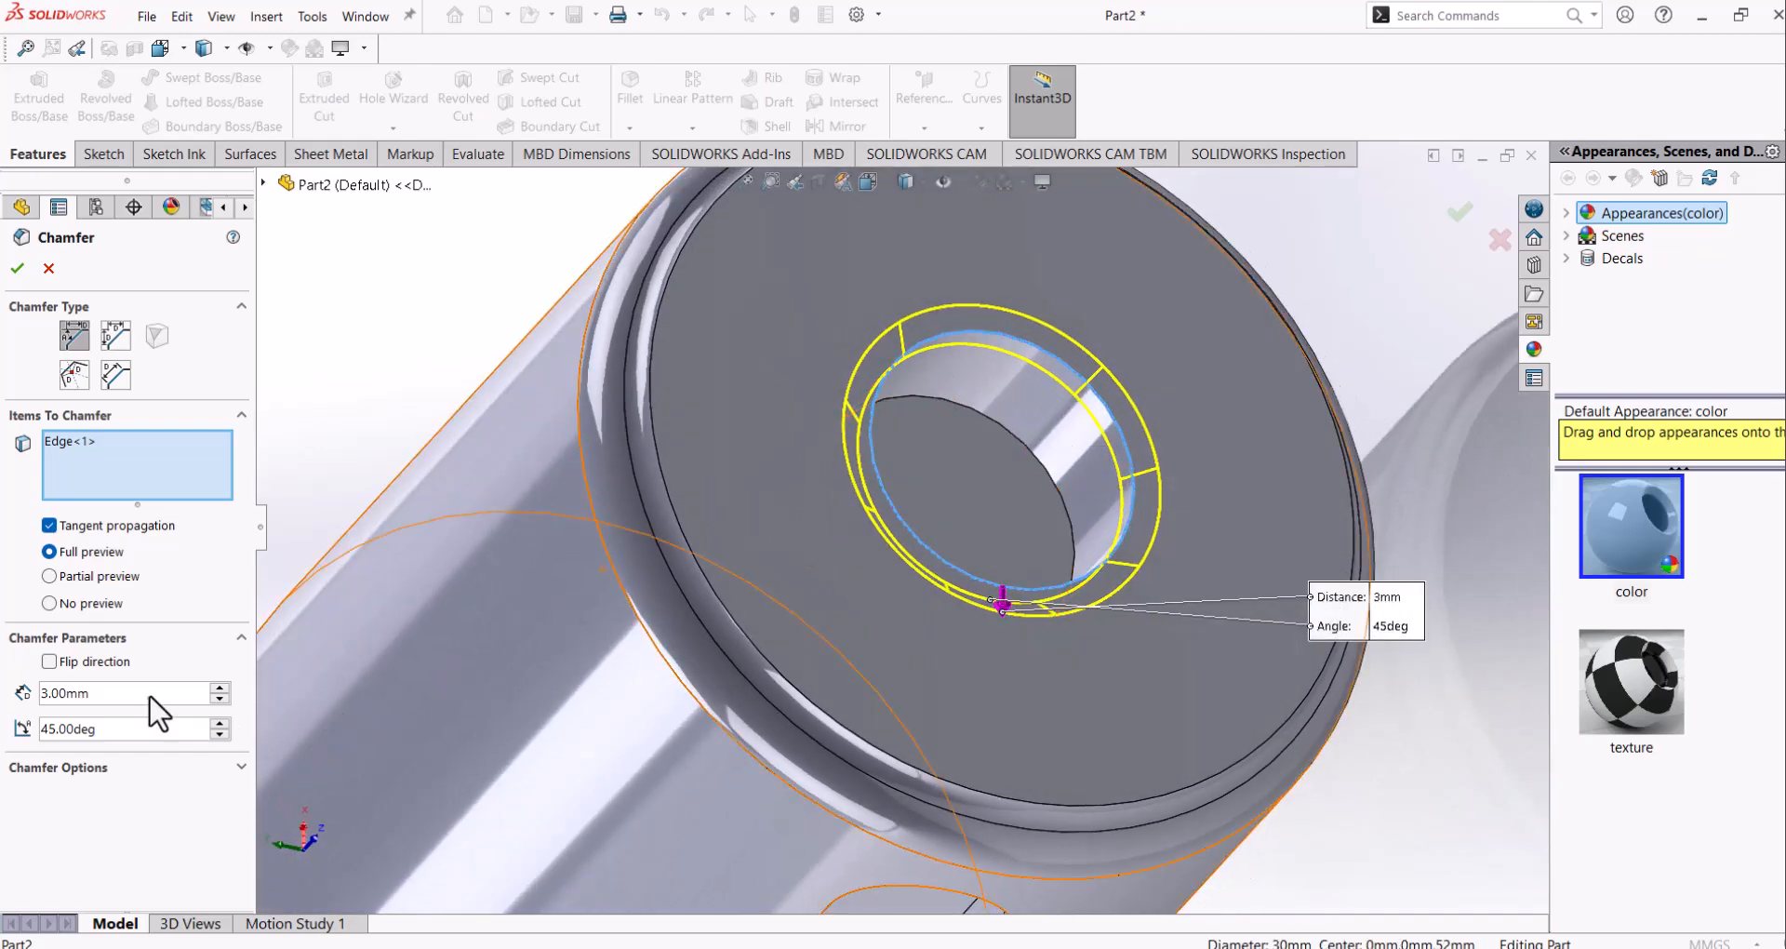
pyautogui.doubleClick(123, 696)
pyautogui.click(124, 696)
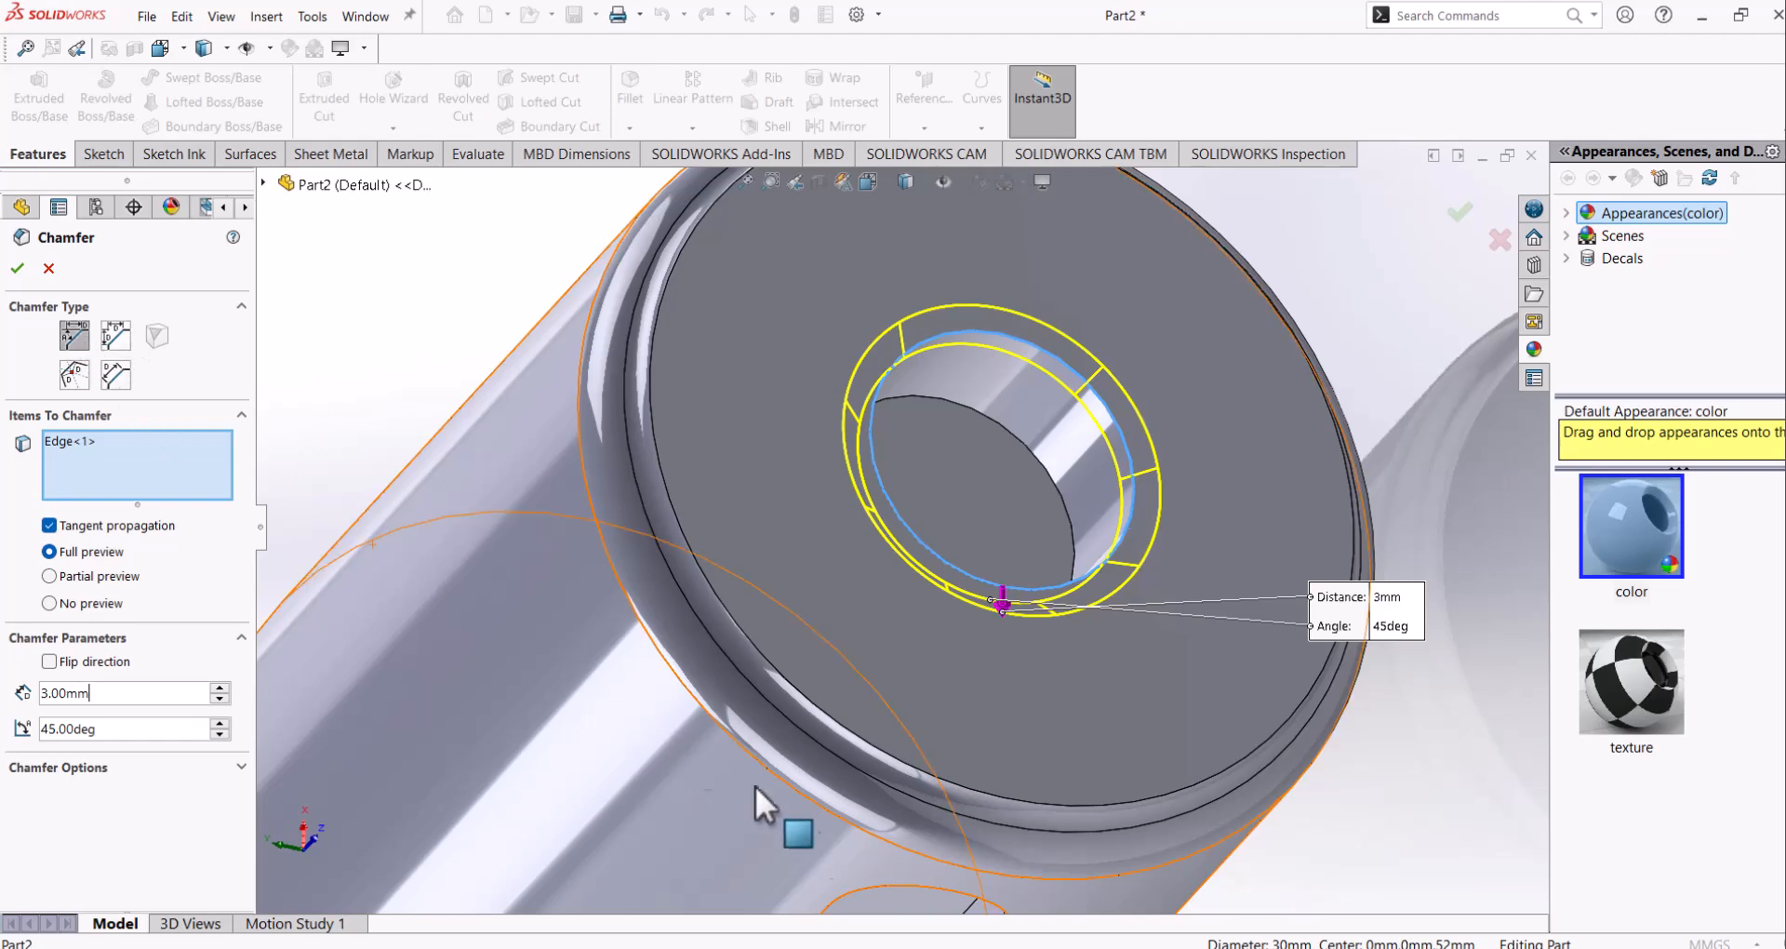
pyautogui.hotkey('alt', 'Tab')
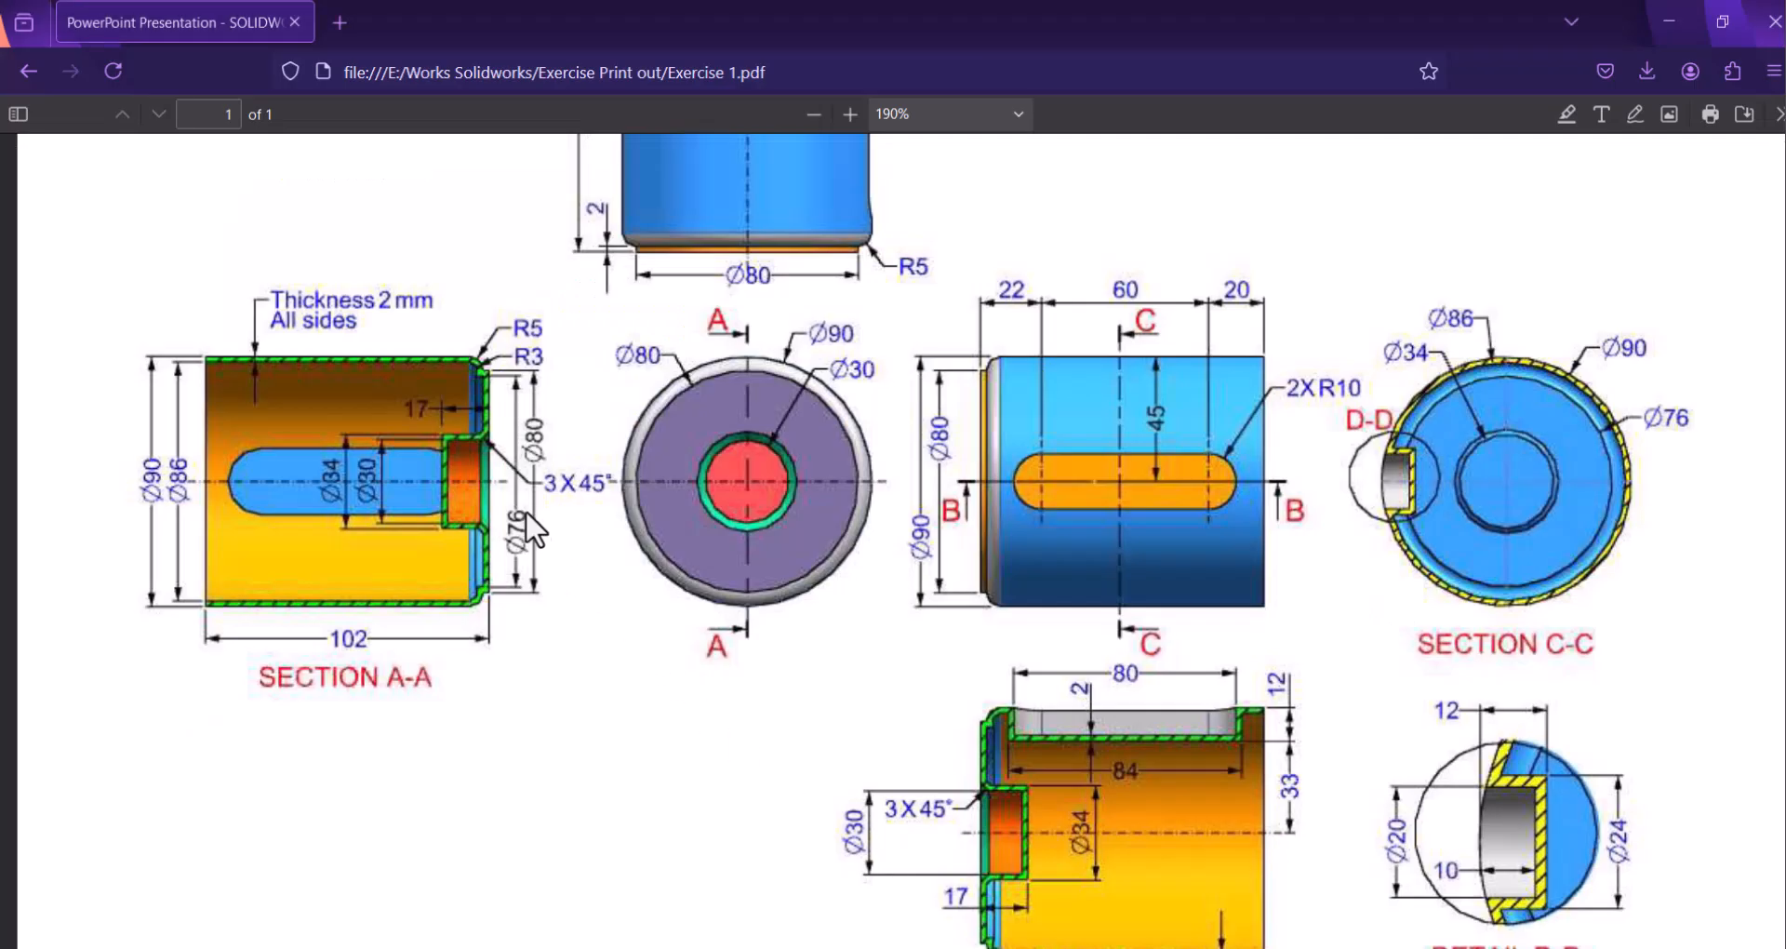
pyautogui.hotkey('alt', 'Tab')
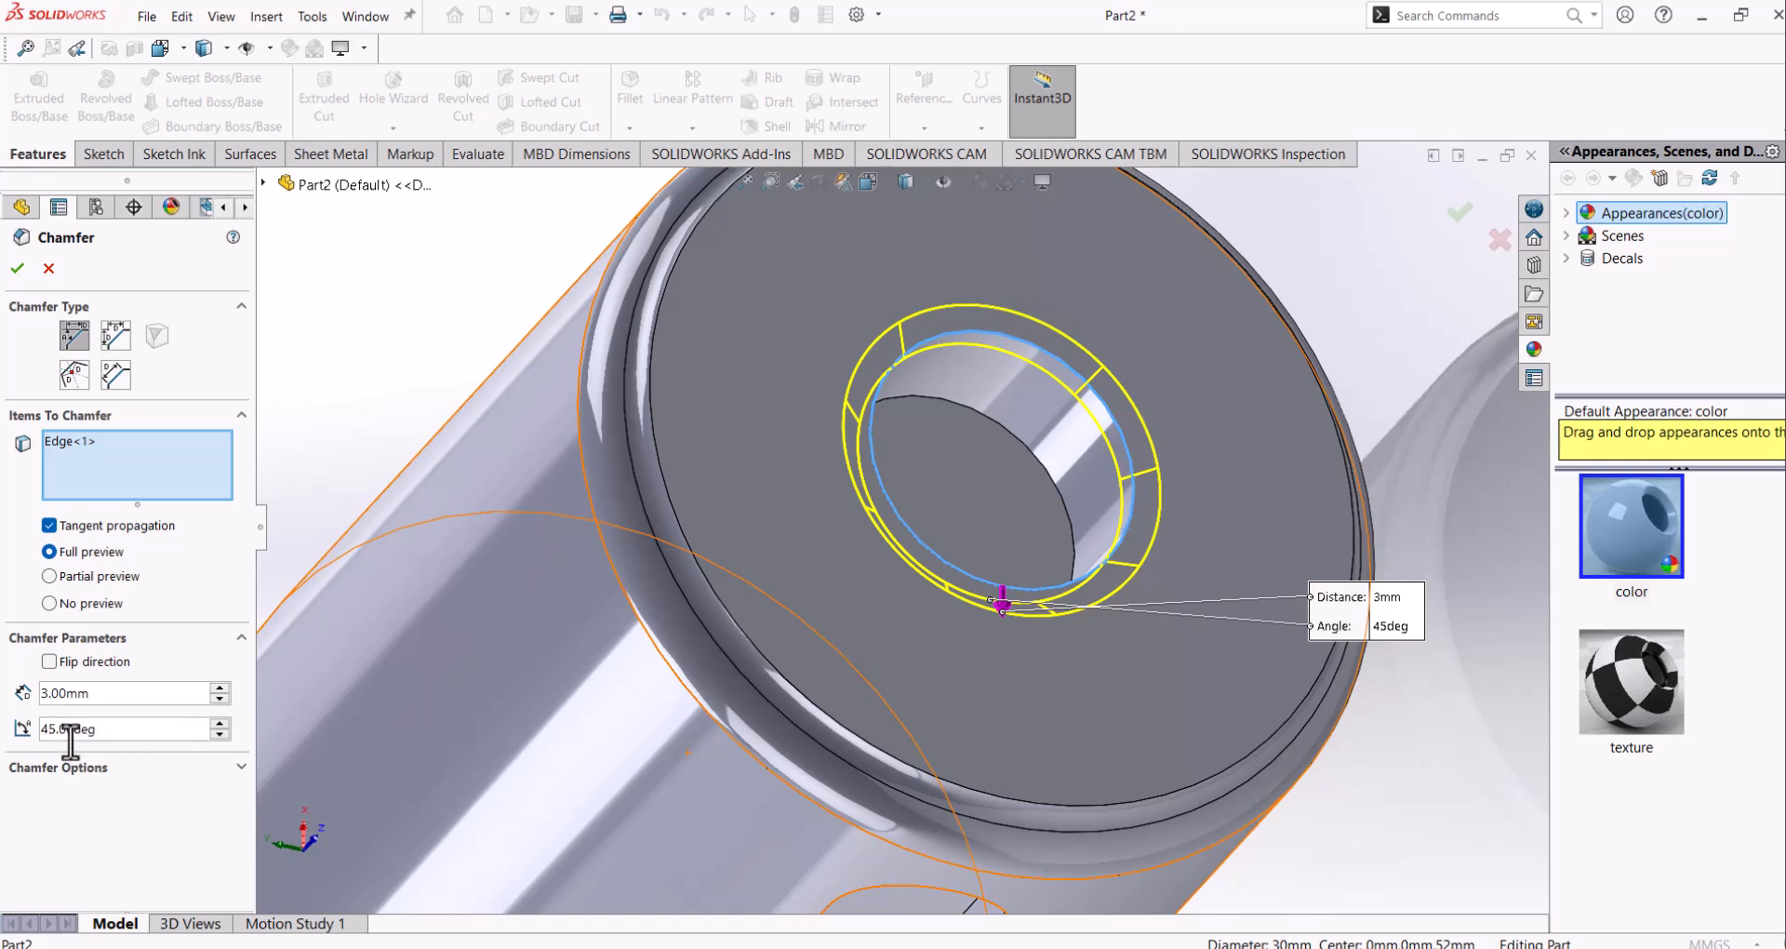
pyautogui.click(17, 269)
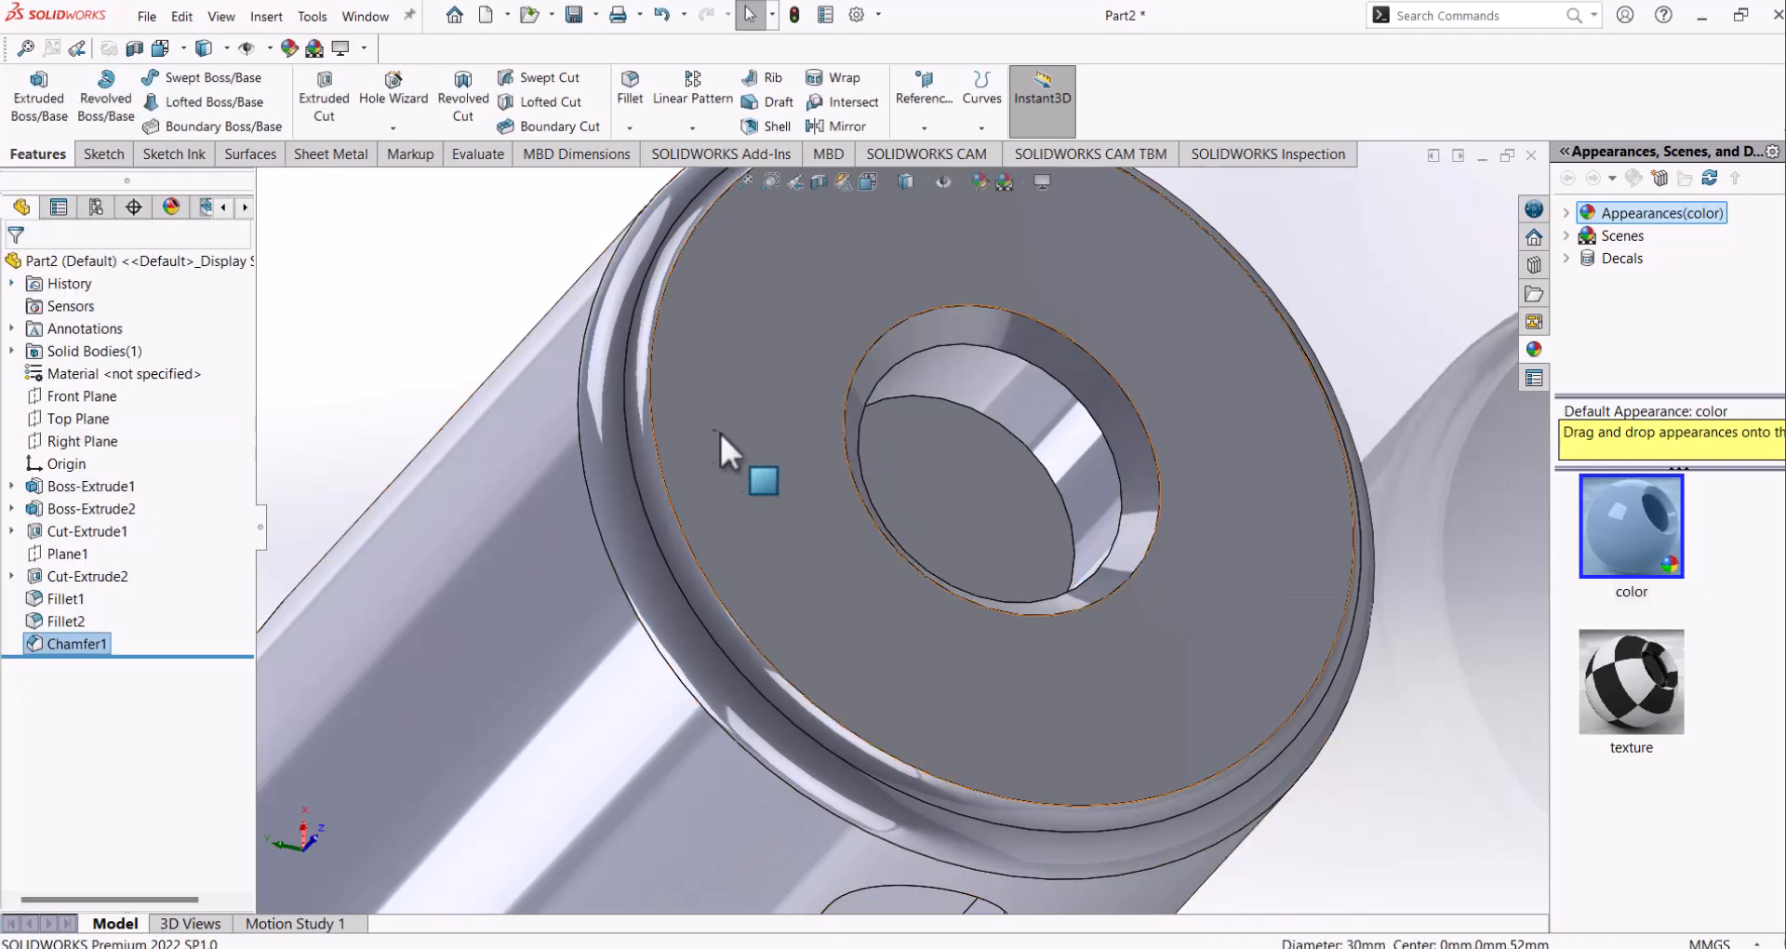
# Step: Inspect the cylinder's plain end, check the wall thickness in the exercise drawing in the browser, and return to SOLIDWORKS
pyautogui.scroll(4, 846, 471)
pyautogui.moveTo(847, 471); pyautogui.dragTo(789, 404, button='middle')
pyautogui.scroll(3, 899, 508)
pyautogui.moveTo(990, 668); pyautogui.dragTo(1176, 576, button='middle')
pyautogui.moveTo(957, 590); pyautogui.dragTo(990, 369, button='middle')
pyautogui.scroll(-2, 970, 681)
pyautogui.moveTo(974, 672); pyautogui.dragTo(977, 605, button='middle')
pyautogui.scroll(1, 1148, 761)
pyautogui.click(1181, 761)
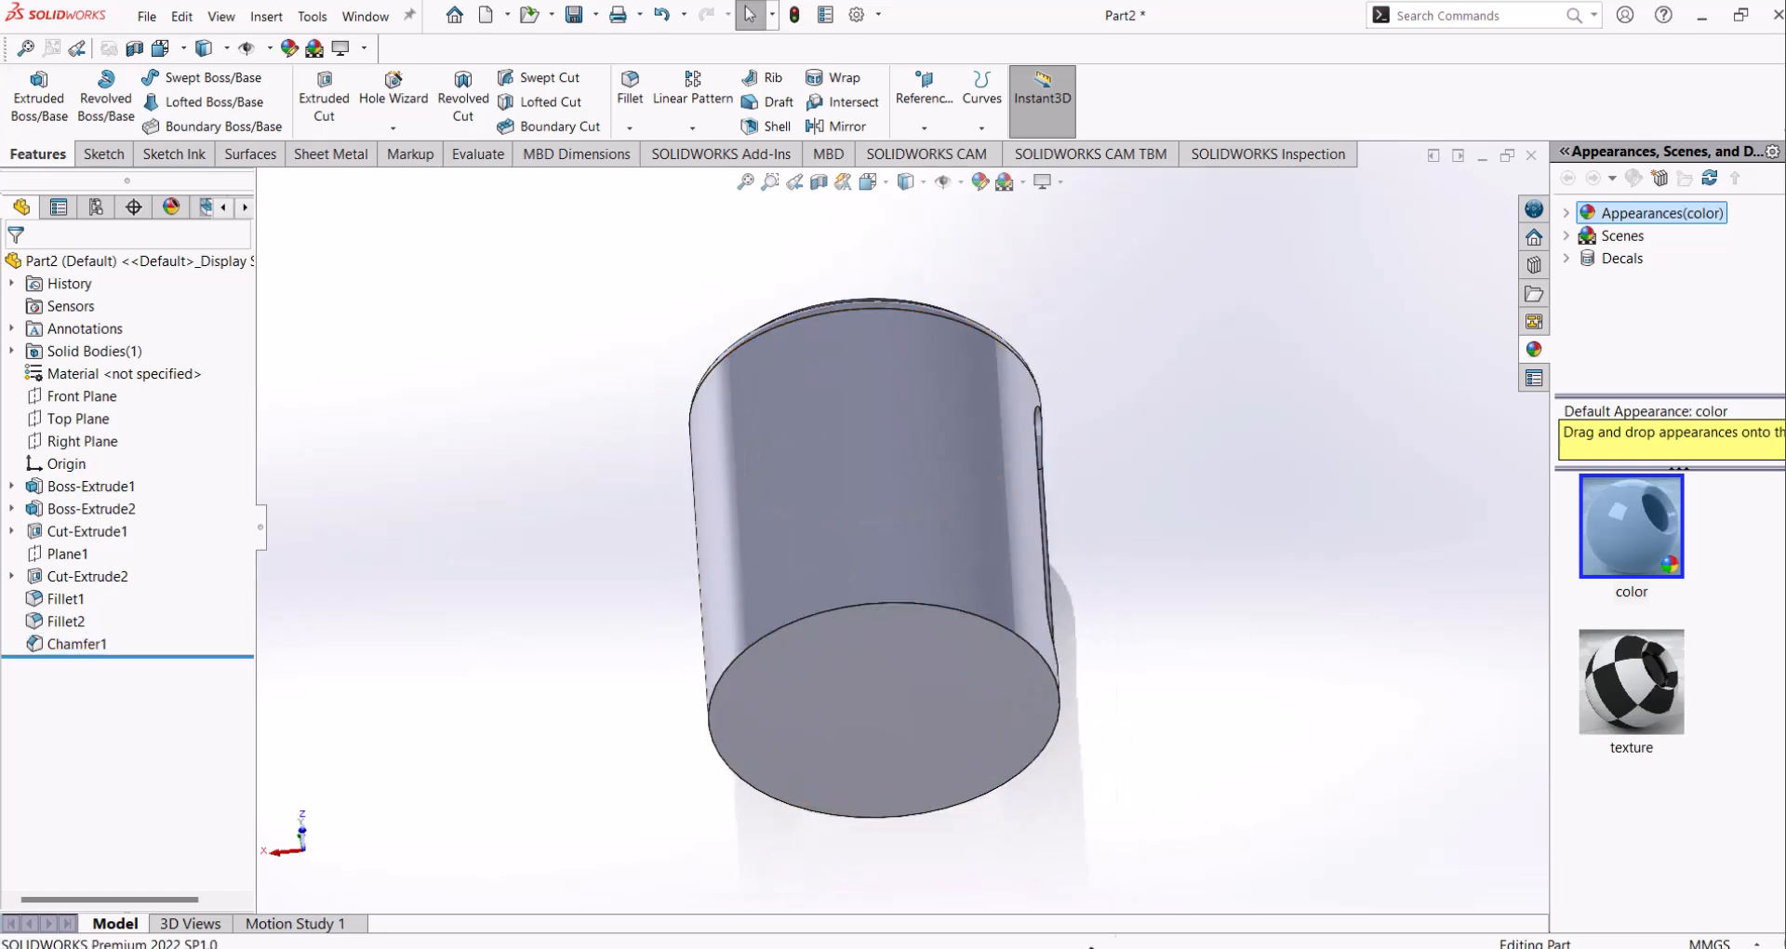
pyautogui.click(1070, 948)
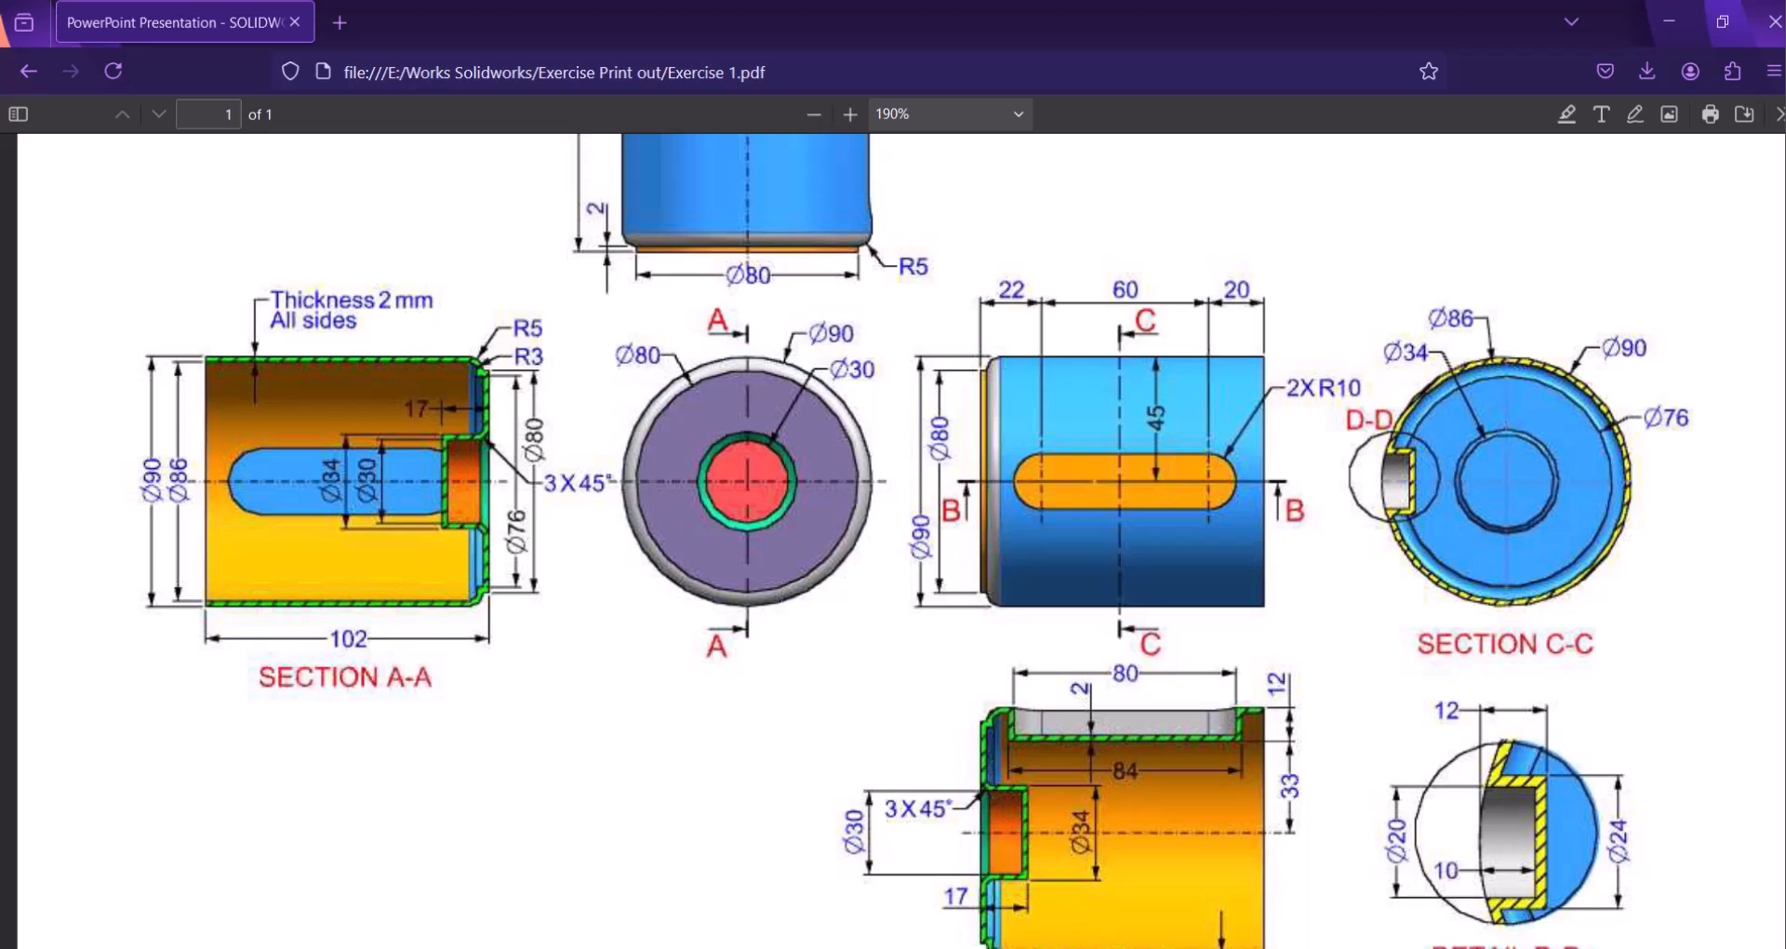
pyautogui.click(1177, 943)
# Step: Shell the part to a 2 mm wall thickness, removing the flat end face opposite the boss, with the preview shown
pyautogui.click(906, 667)
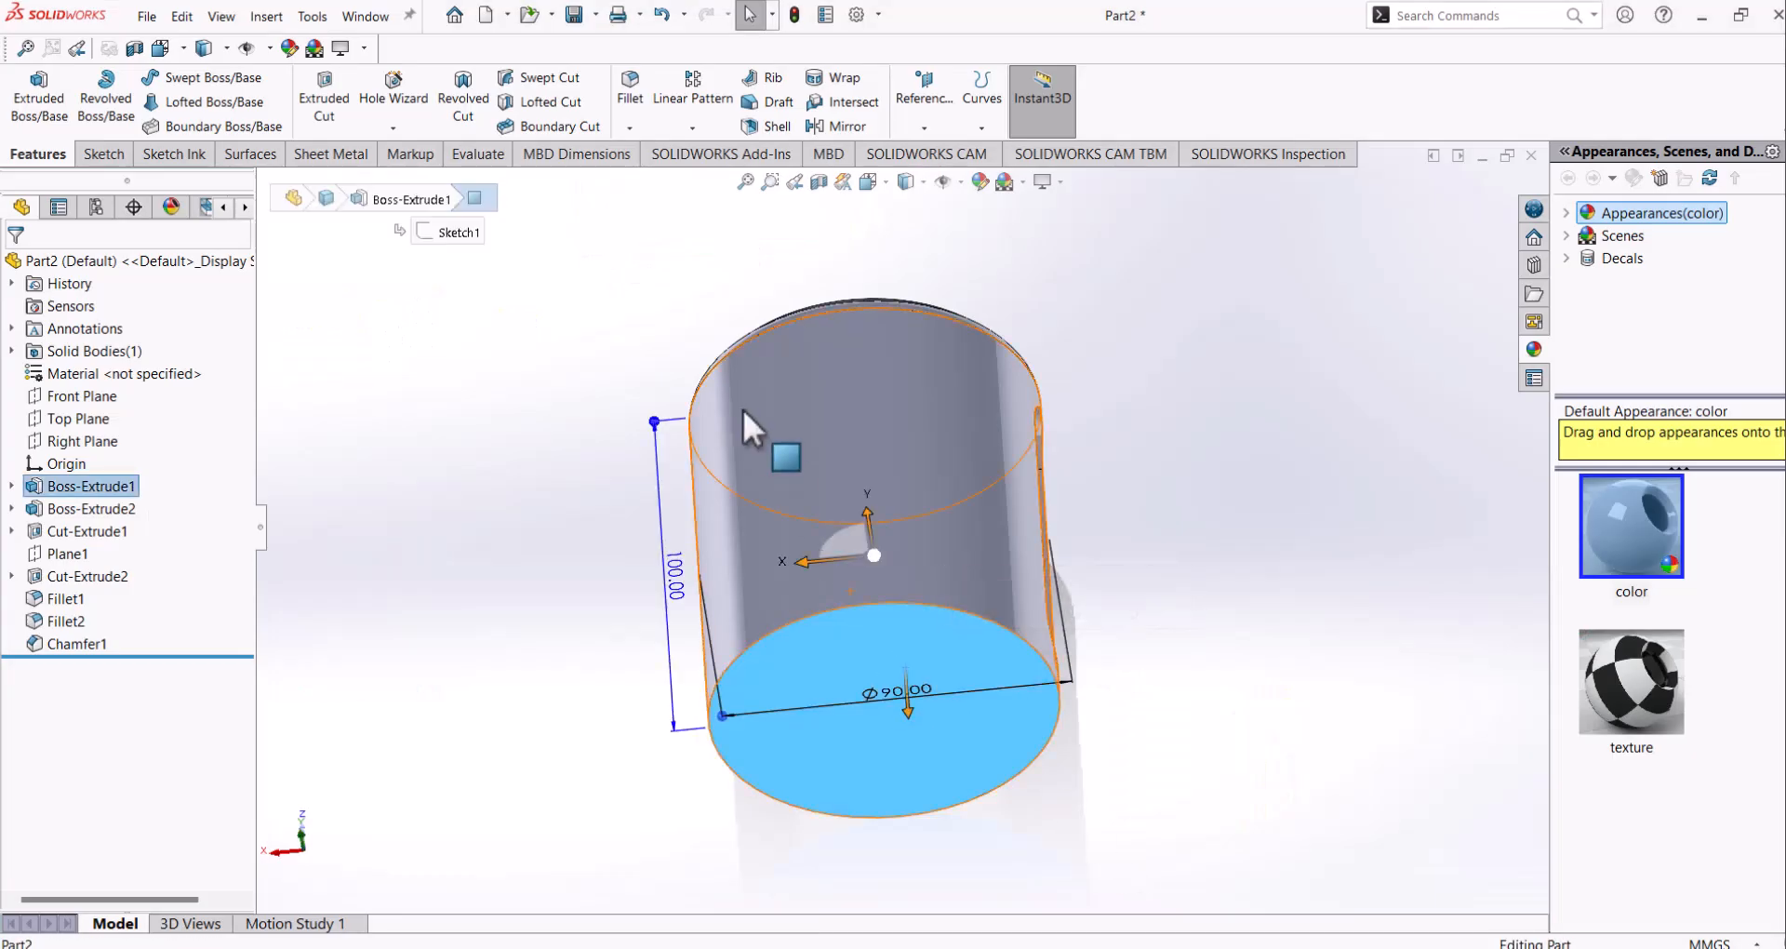
pyautogui.click(778, 125)
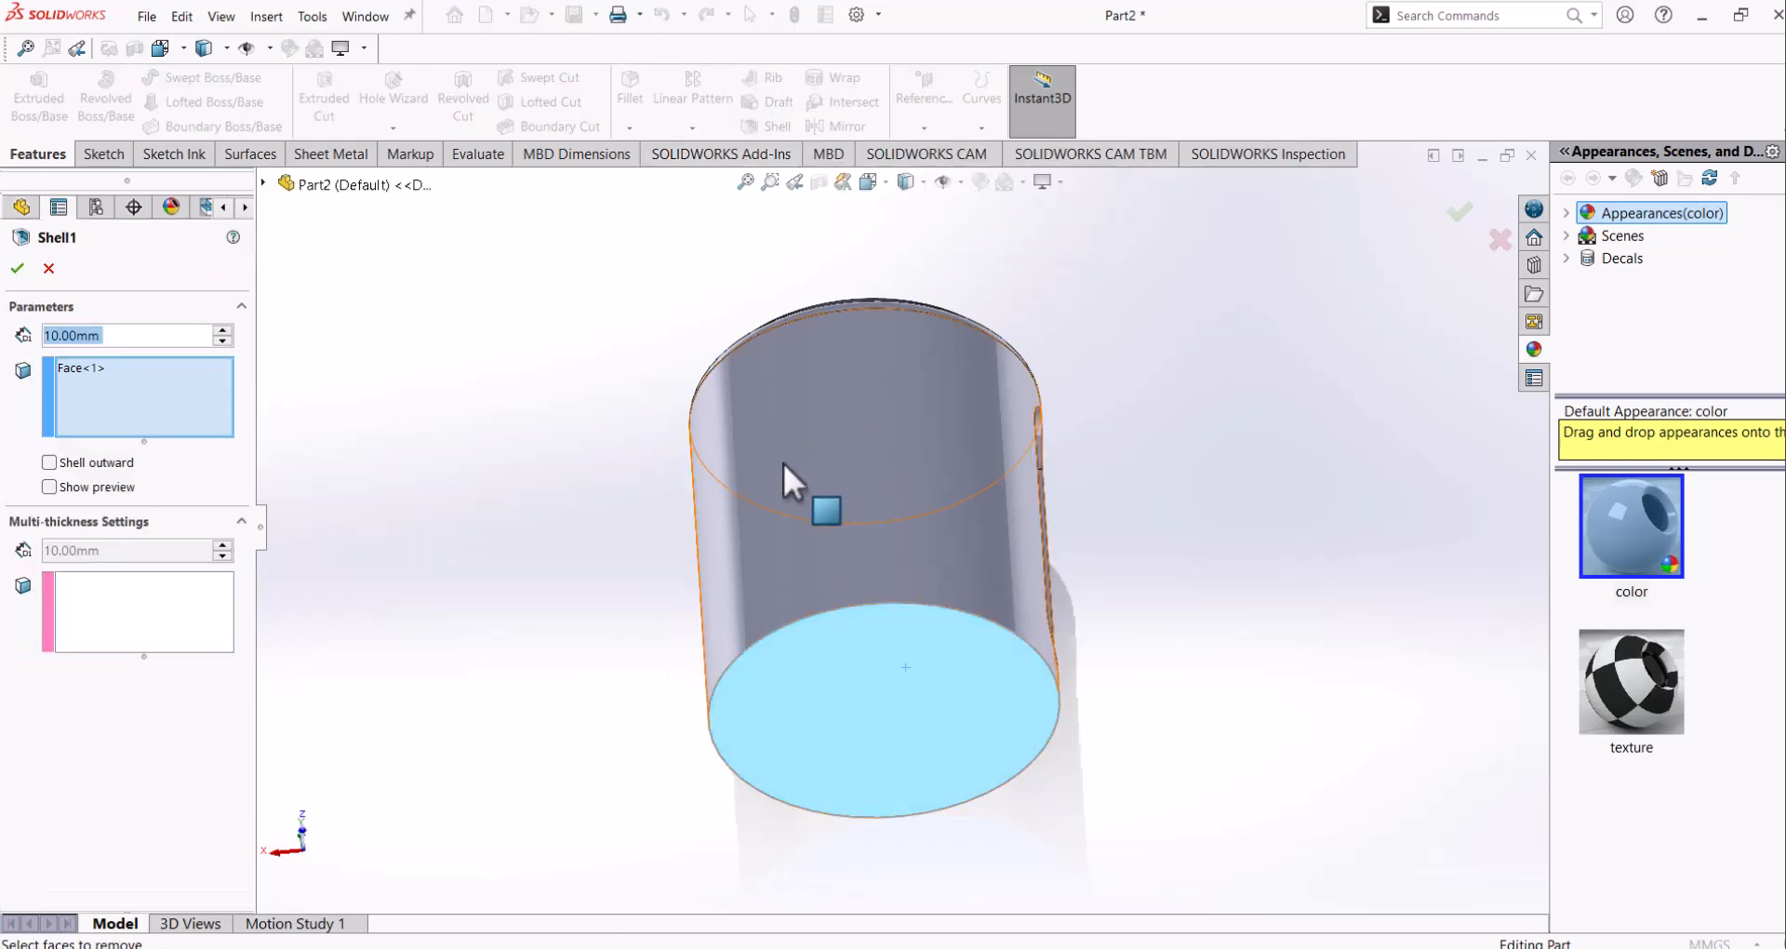
pyautogui.scroll(-2, 572, 512)
pyautogui.moveTo(1106, 572); pyautogui.dragTo(949, 486, button='middle')
pyautogui.moveTo(988, 661); pyautogui.dragTo(1069, 622, button='middle')
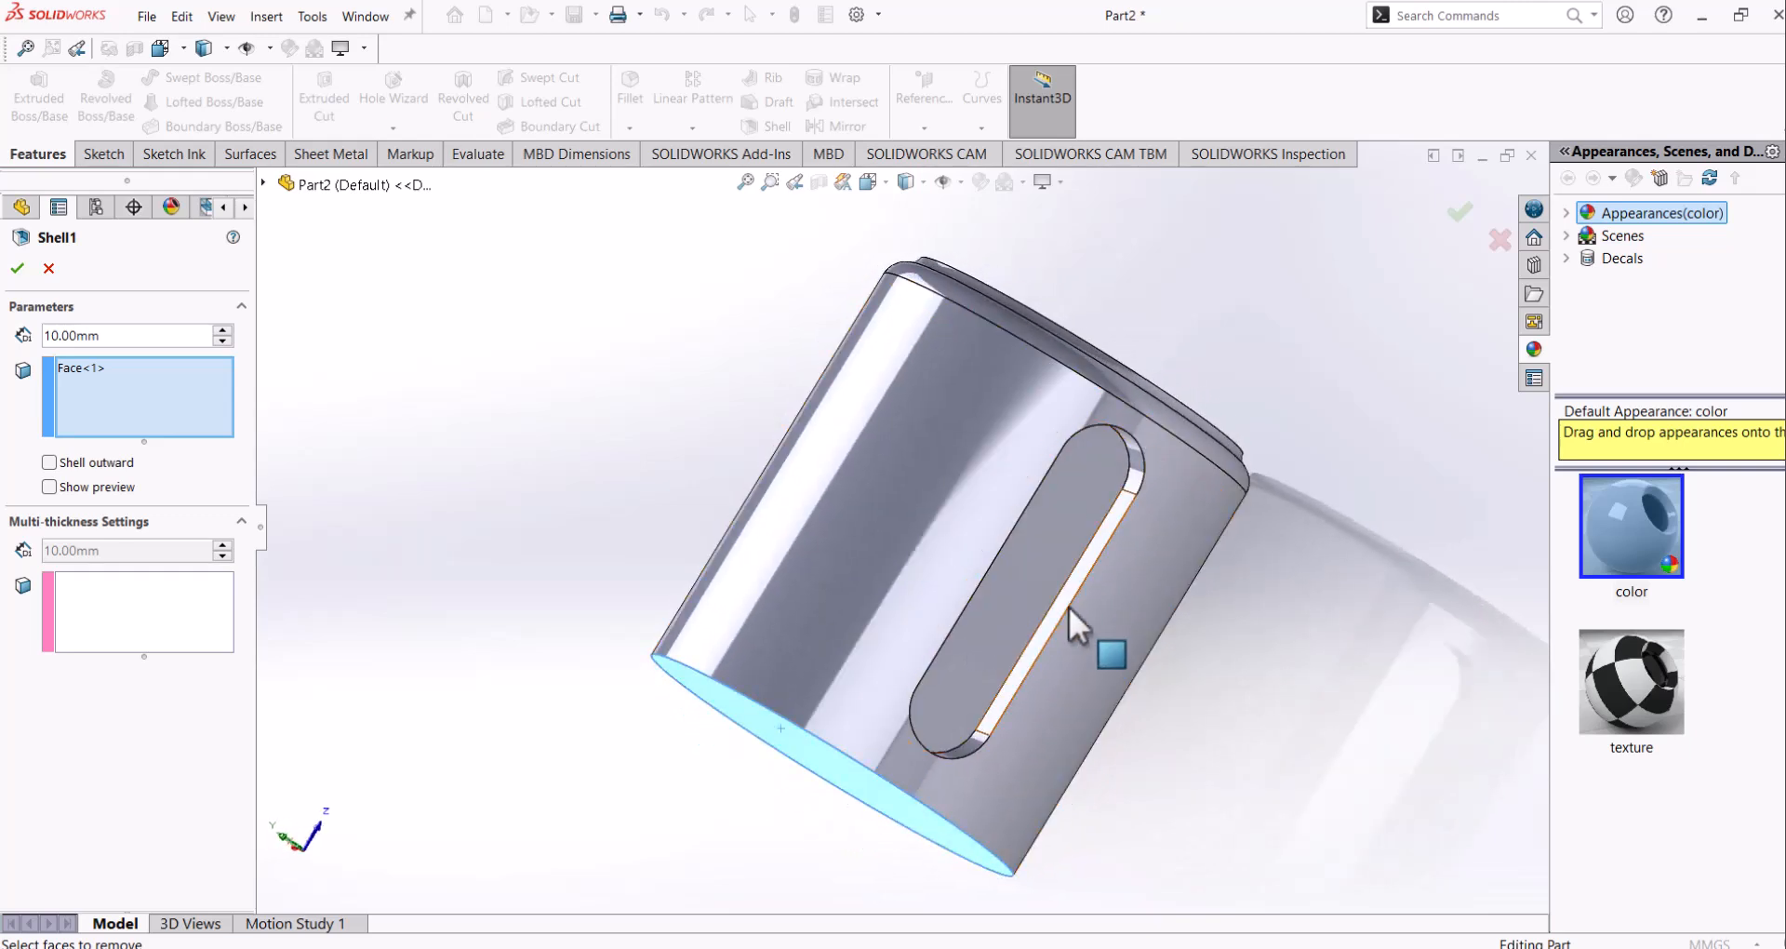
pyautogui.scroll(-3, 1108, 651)
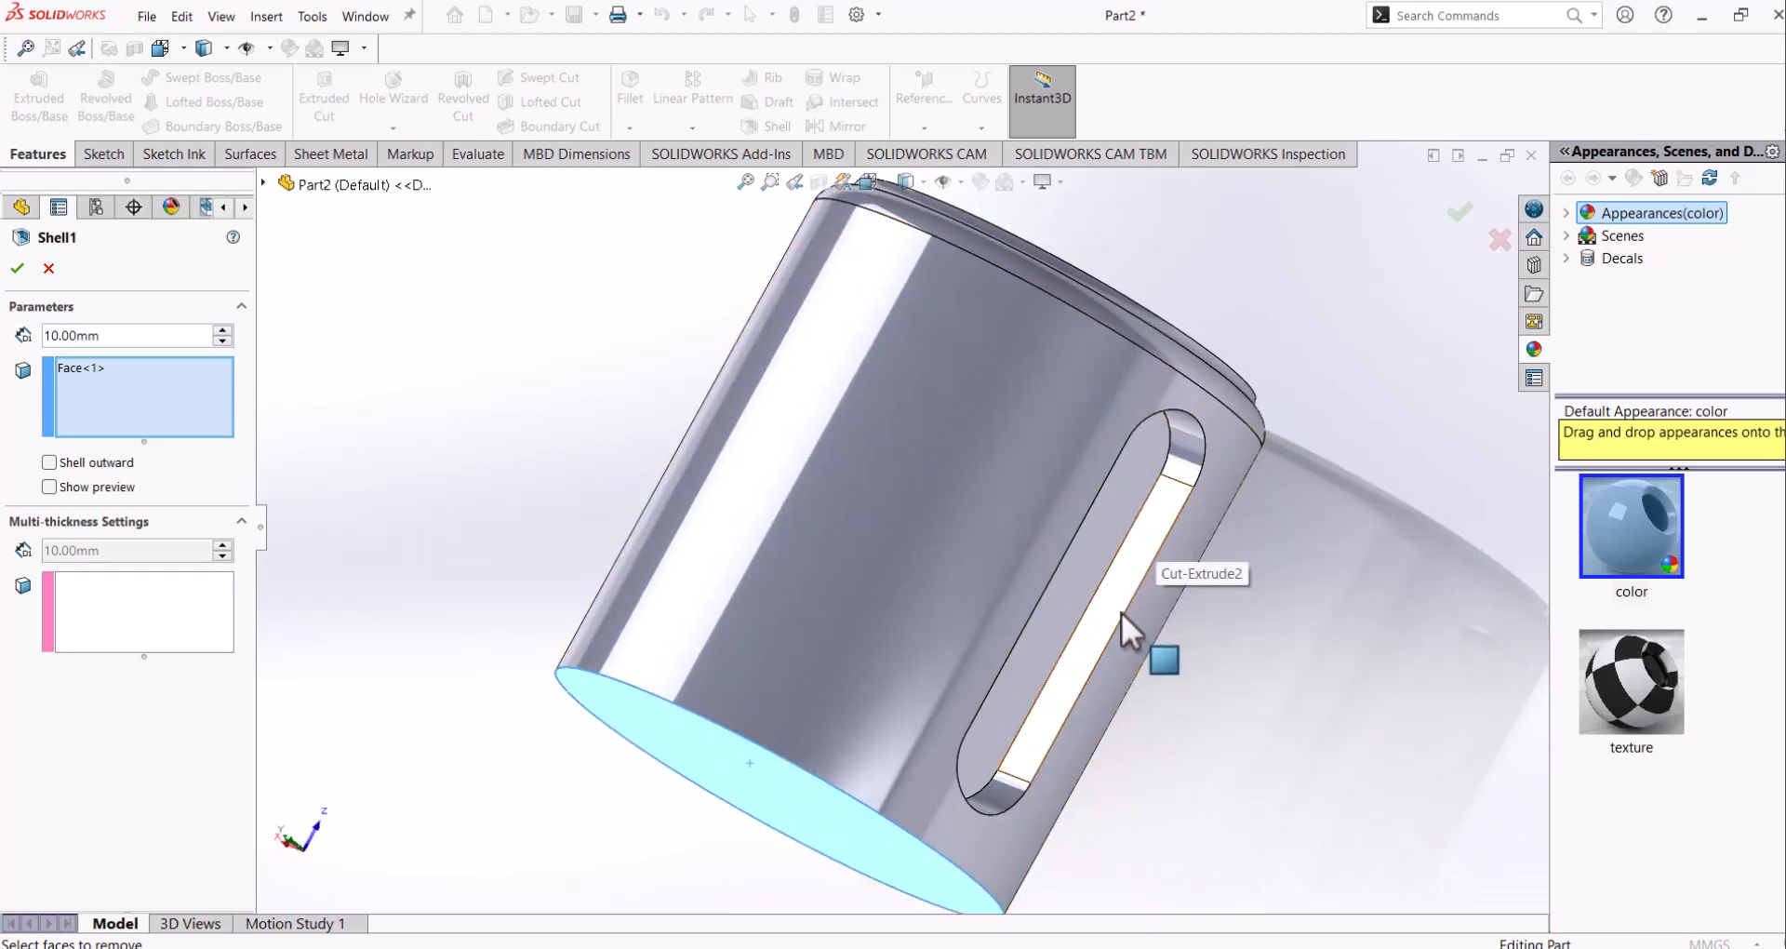
pyautogui.moveTo(1105, 625); pyautogui.dragTo(1115, 777, button='middle')
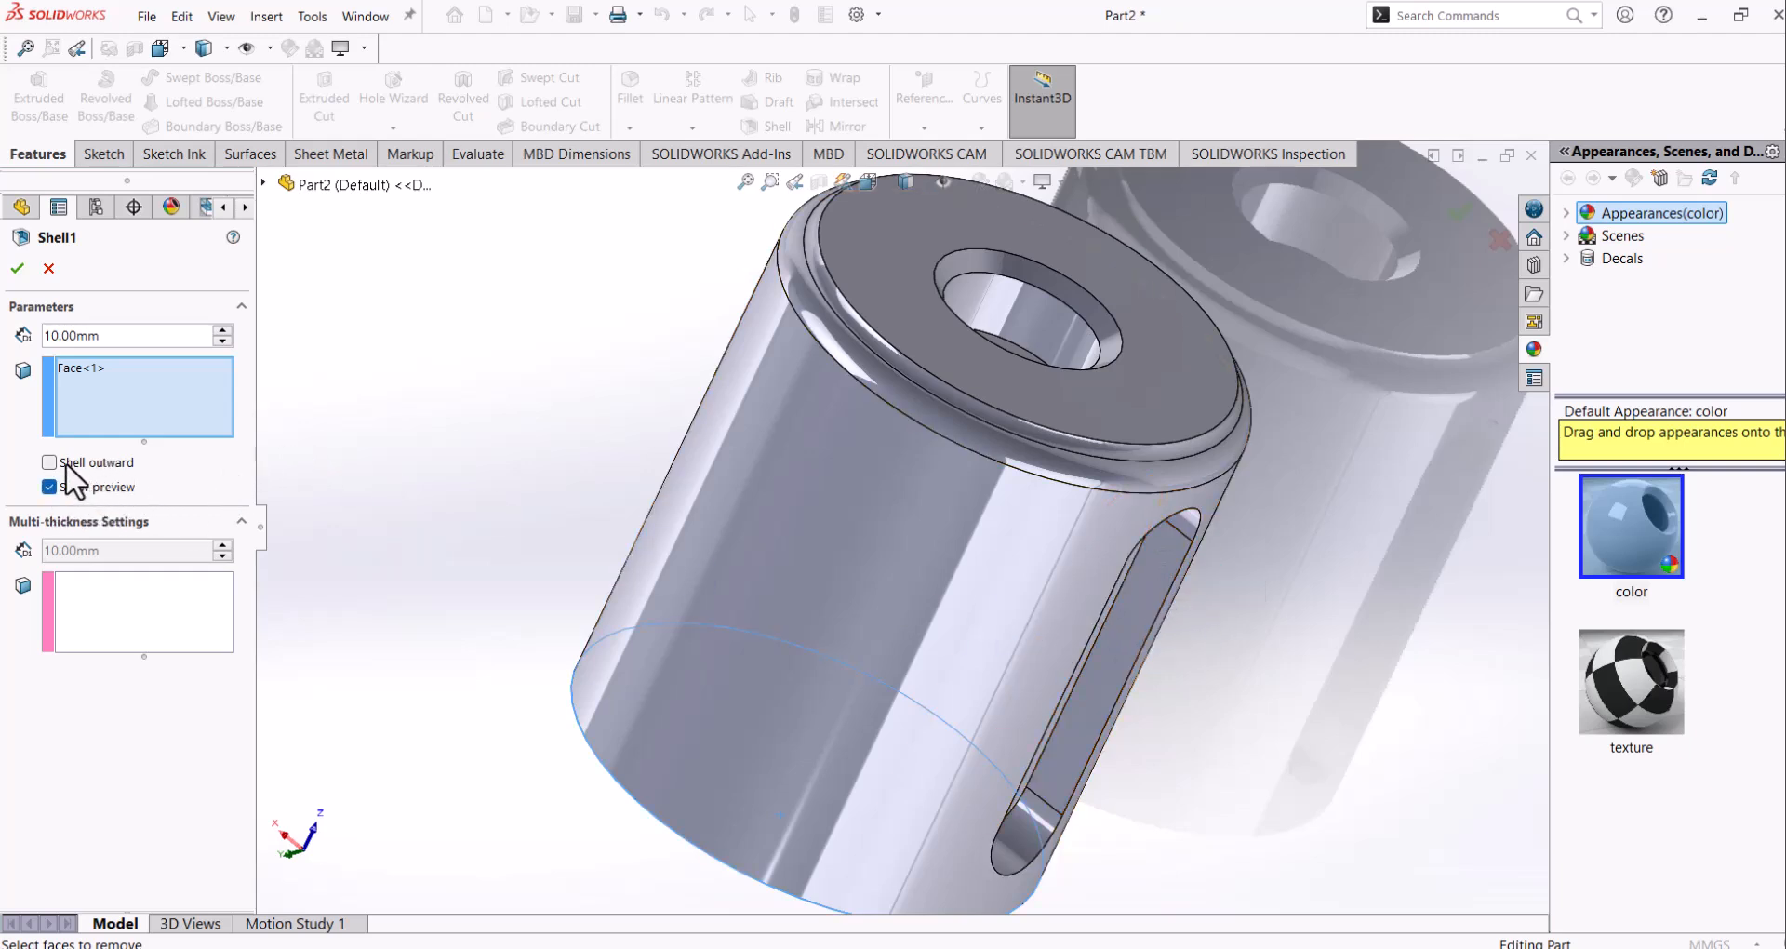
pyautogui.click(111, 337)
pyautogui.doubleClick(110, 337)
pyautogui.write('2')
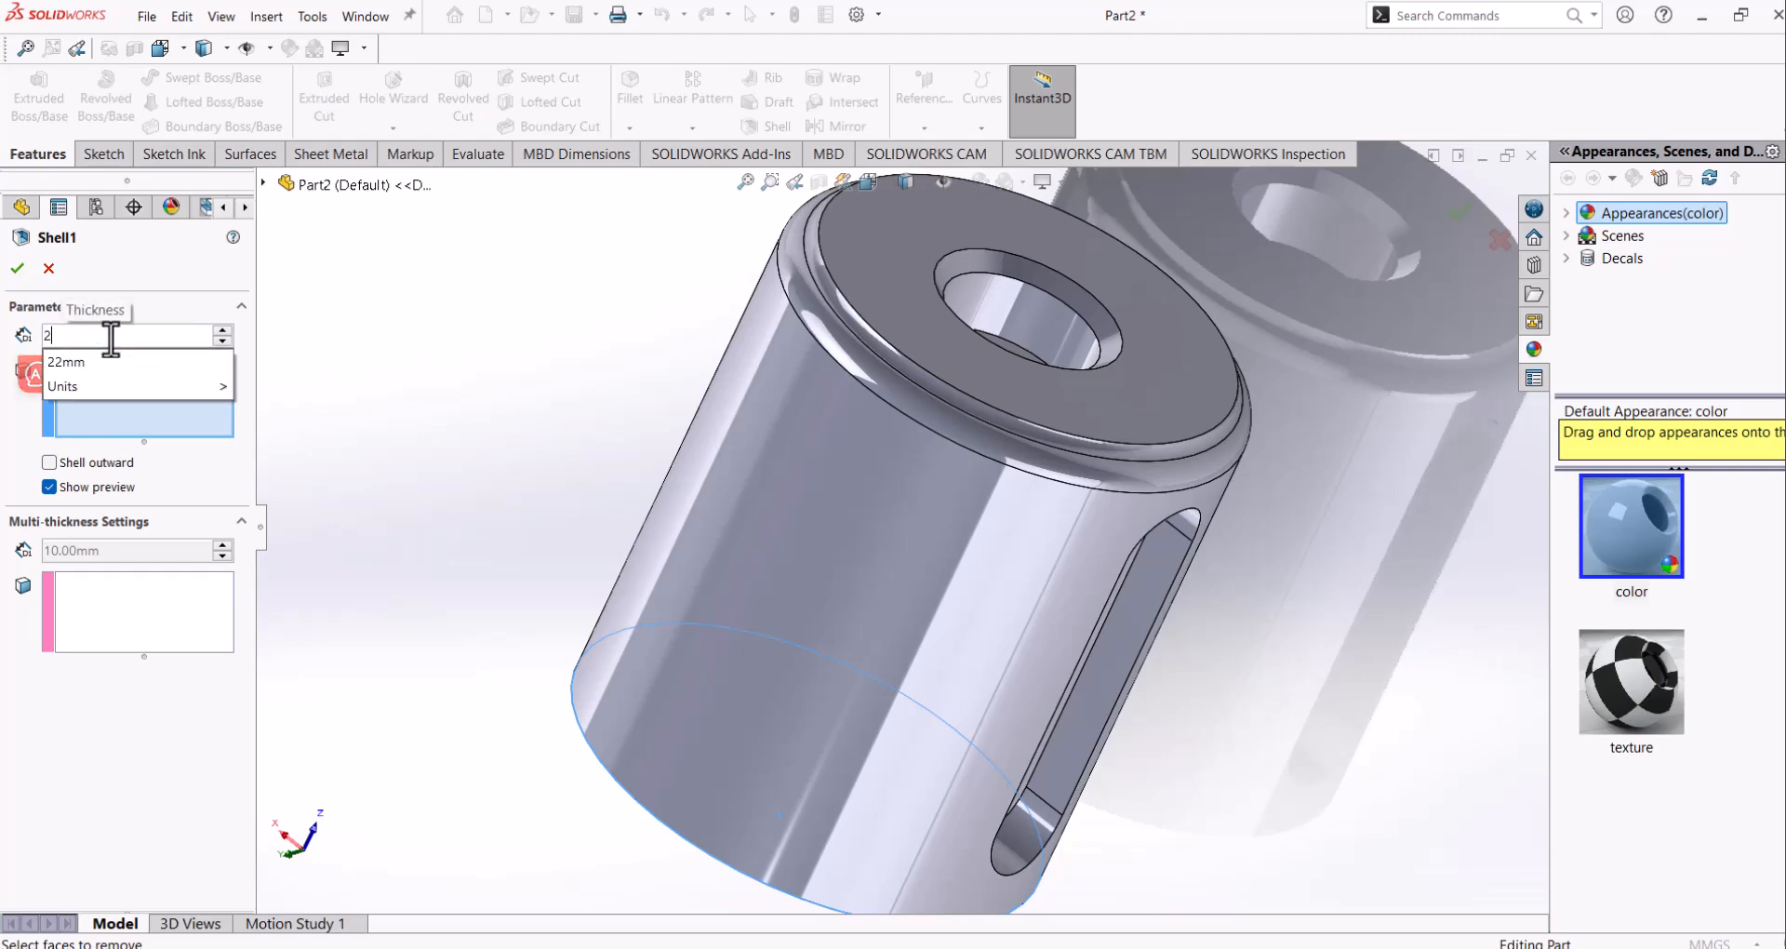
pyautogui.press('Return')
pyautogui.moveTo(817, 433); pyautogui.dragTo(869, 448, button='middle')
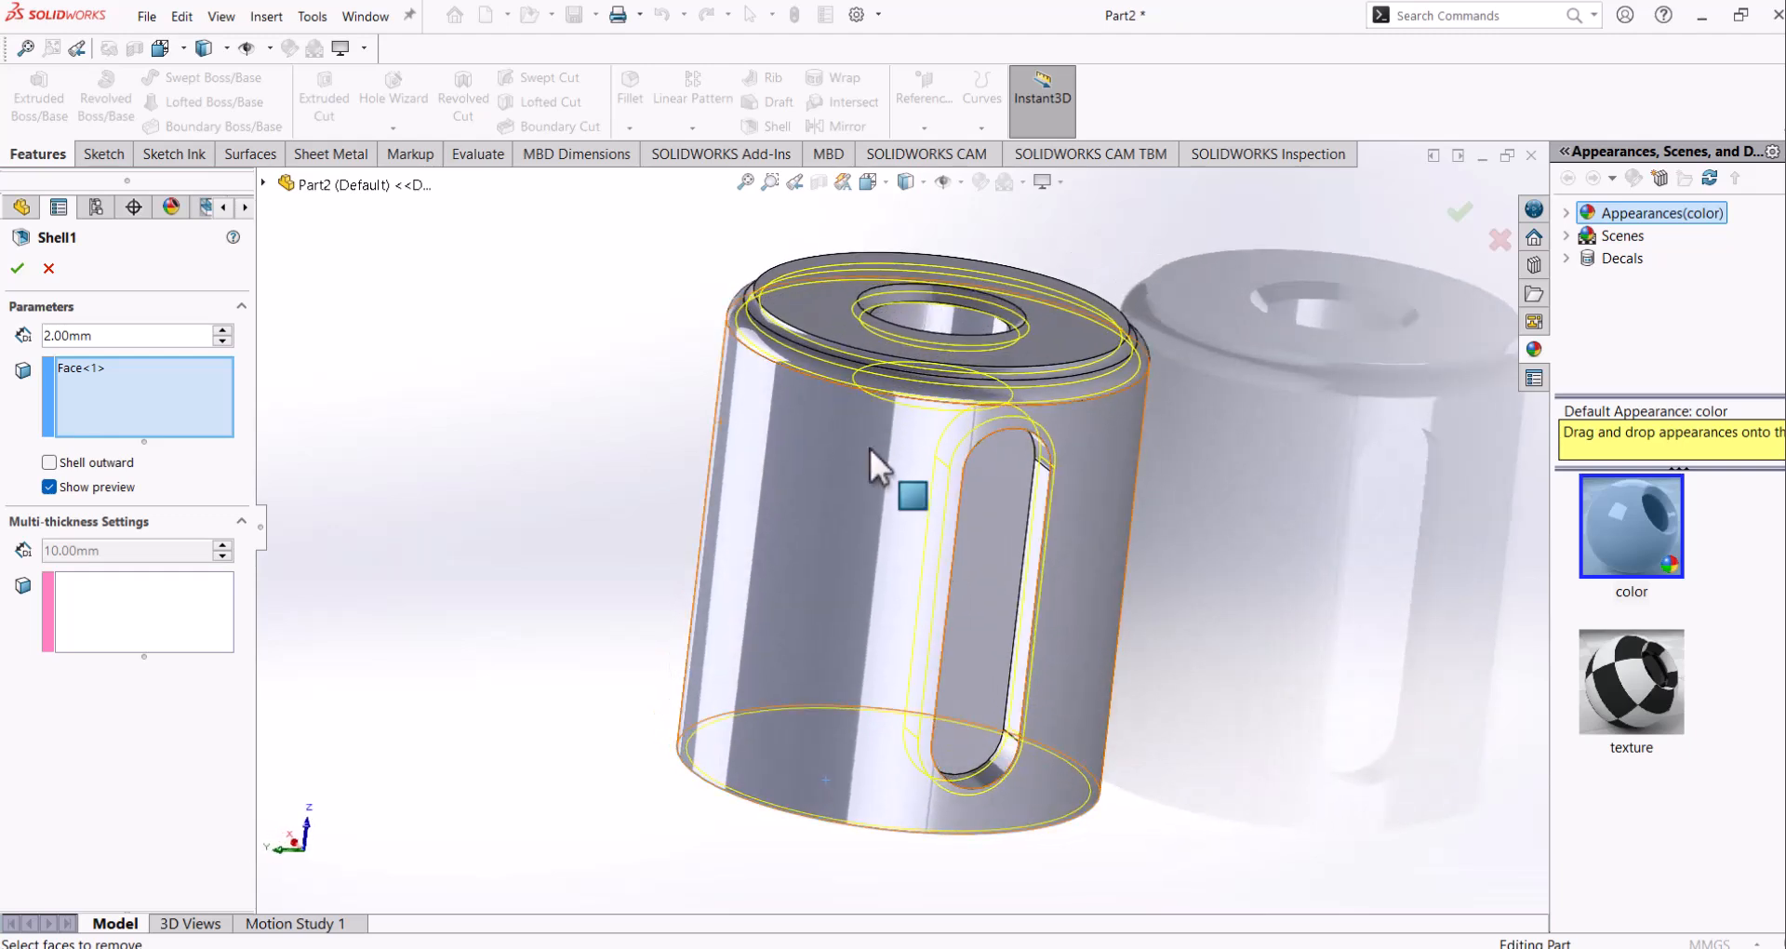
pyautogui.click(16, 269)
pyautogui.moveTo(1072, 612); pyautogui.dragTo(1180, 788, button='middle')
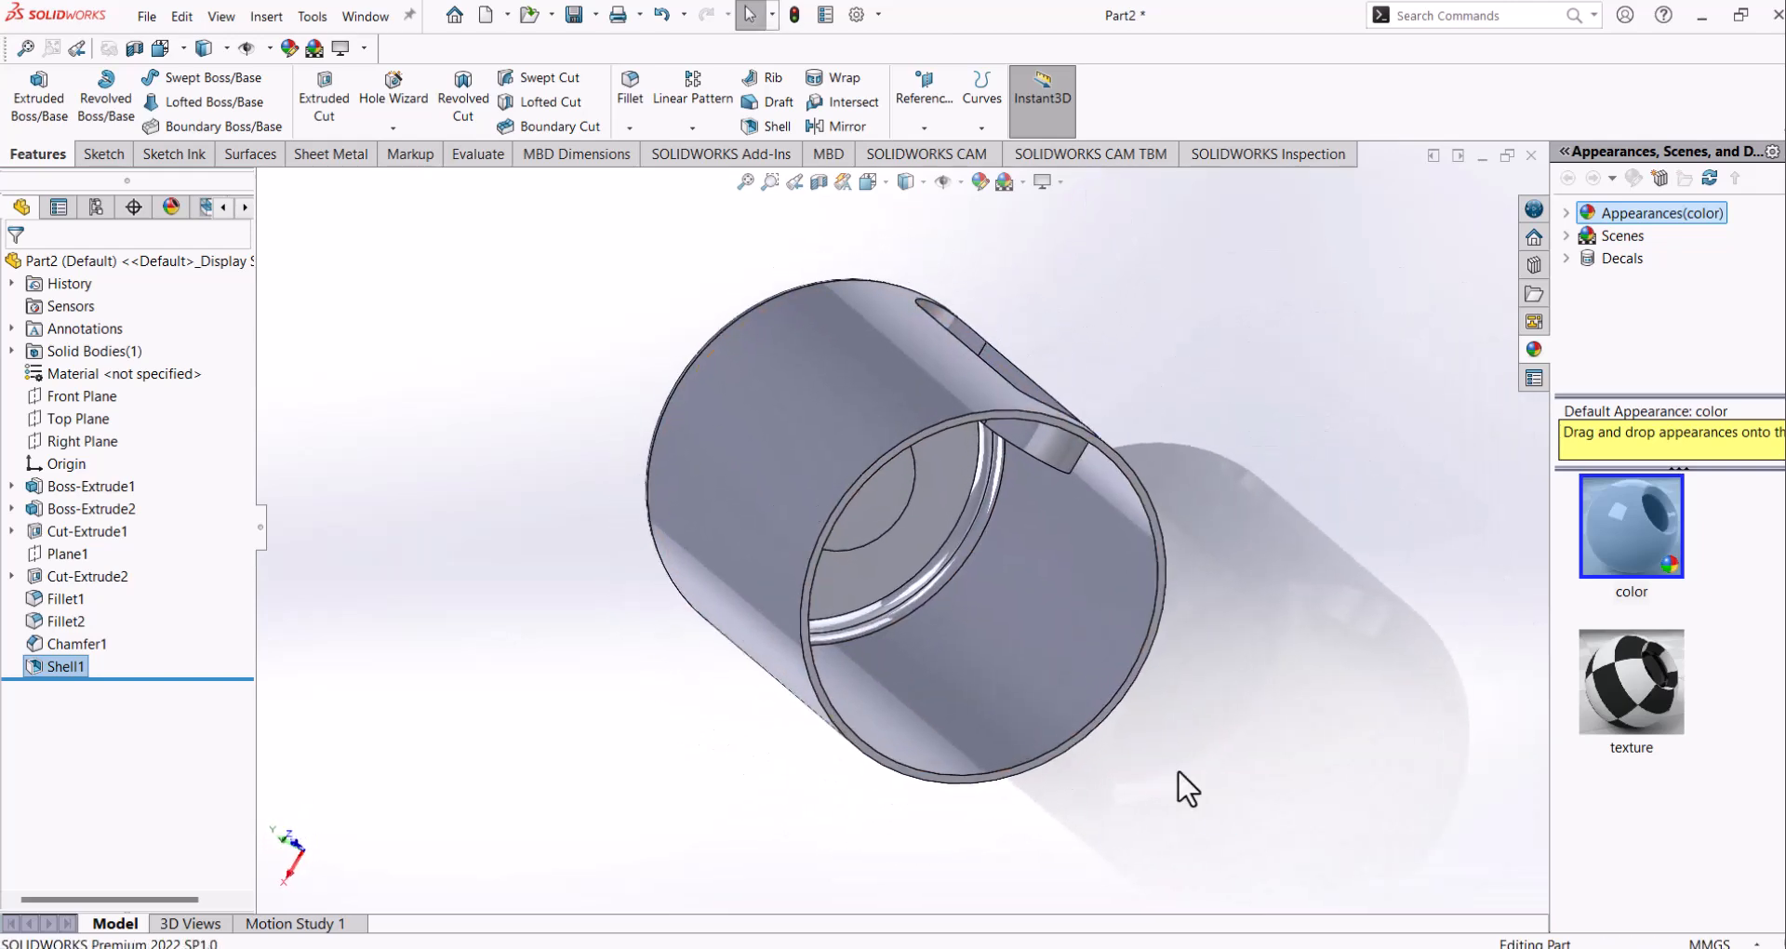
# Step: Check the coloured view in the browser's exercise drawing and give the cylinder's outer face a blue appearance with RGB 50, 152, 255
pyautogui.moveTo(1051, 749); pyautogui.dragTo(1170, 842, button='middle')
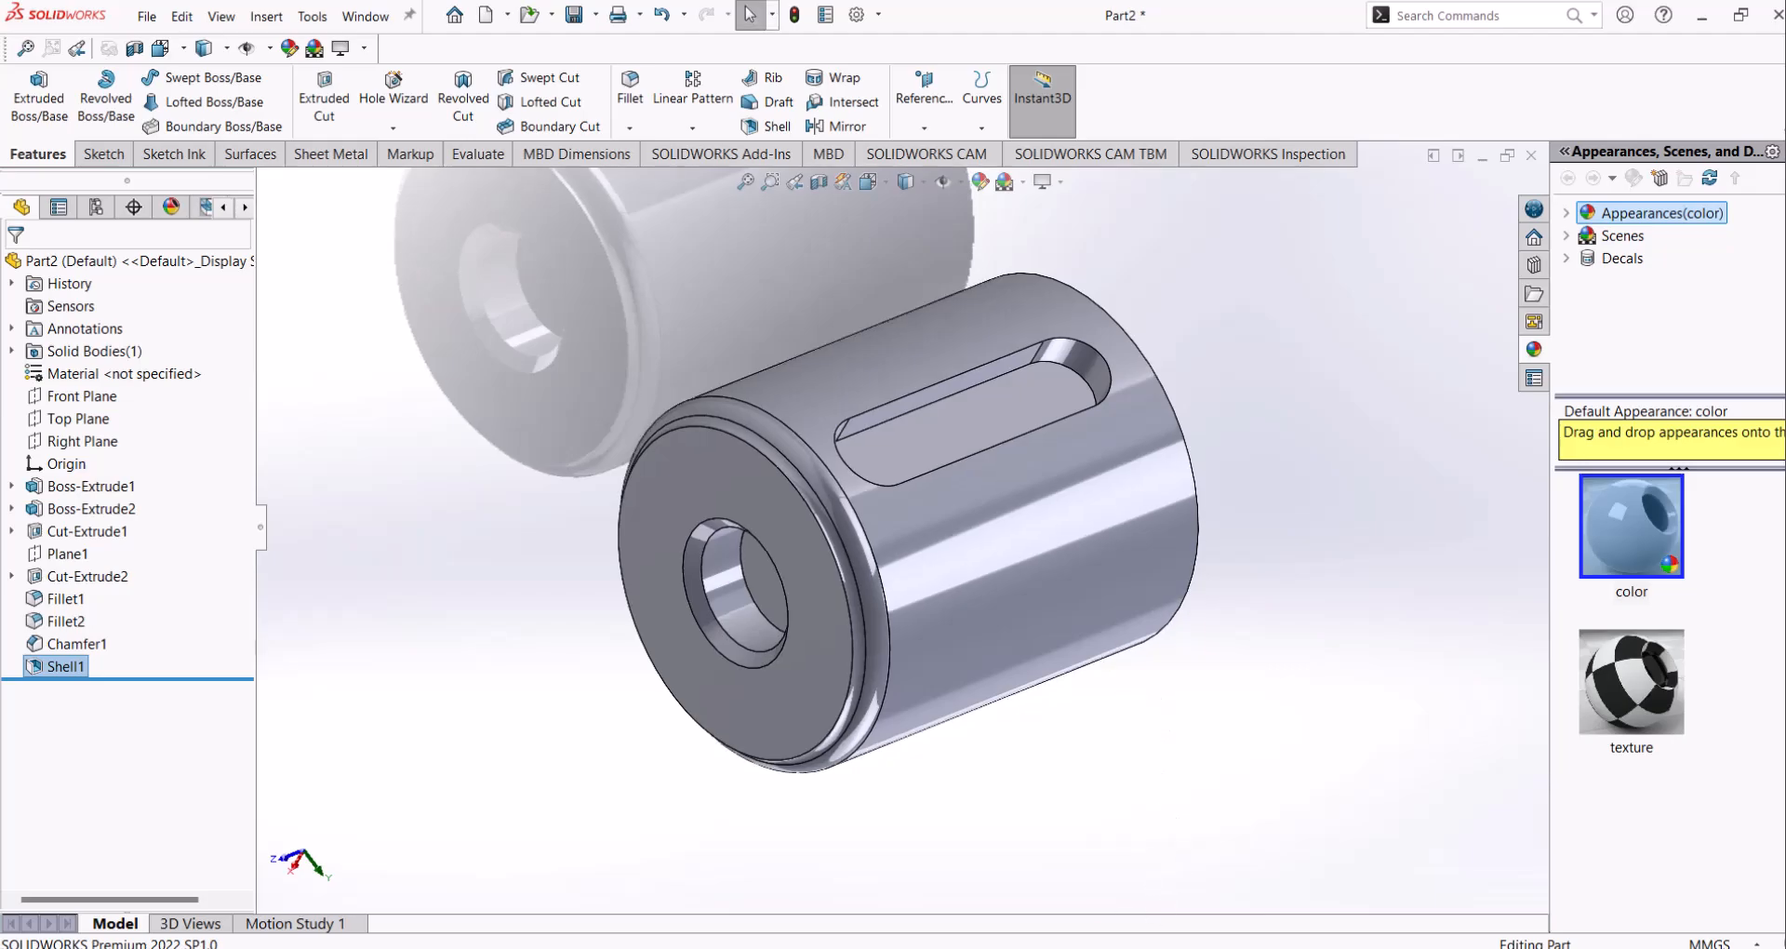
pyautogui.hotkey('alt', 'Tab')
pyautogui.scroll(10, 1107, 746)
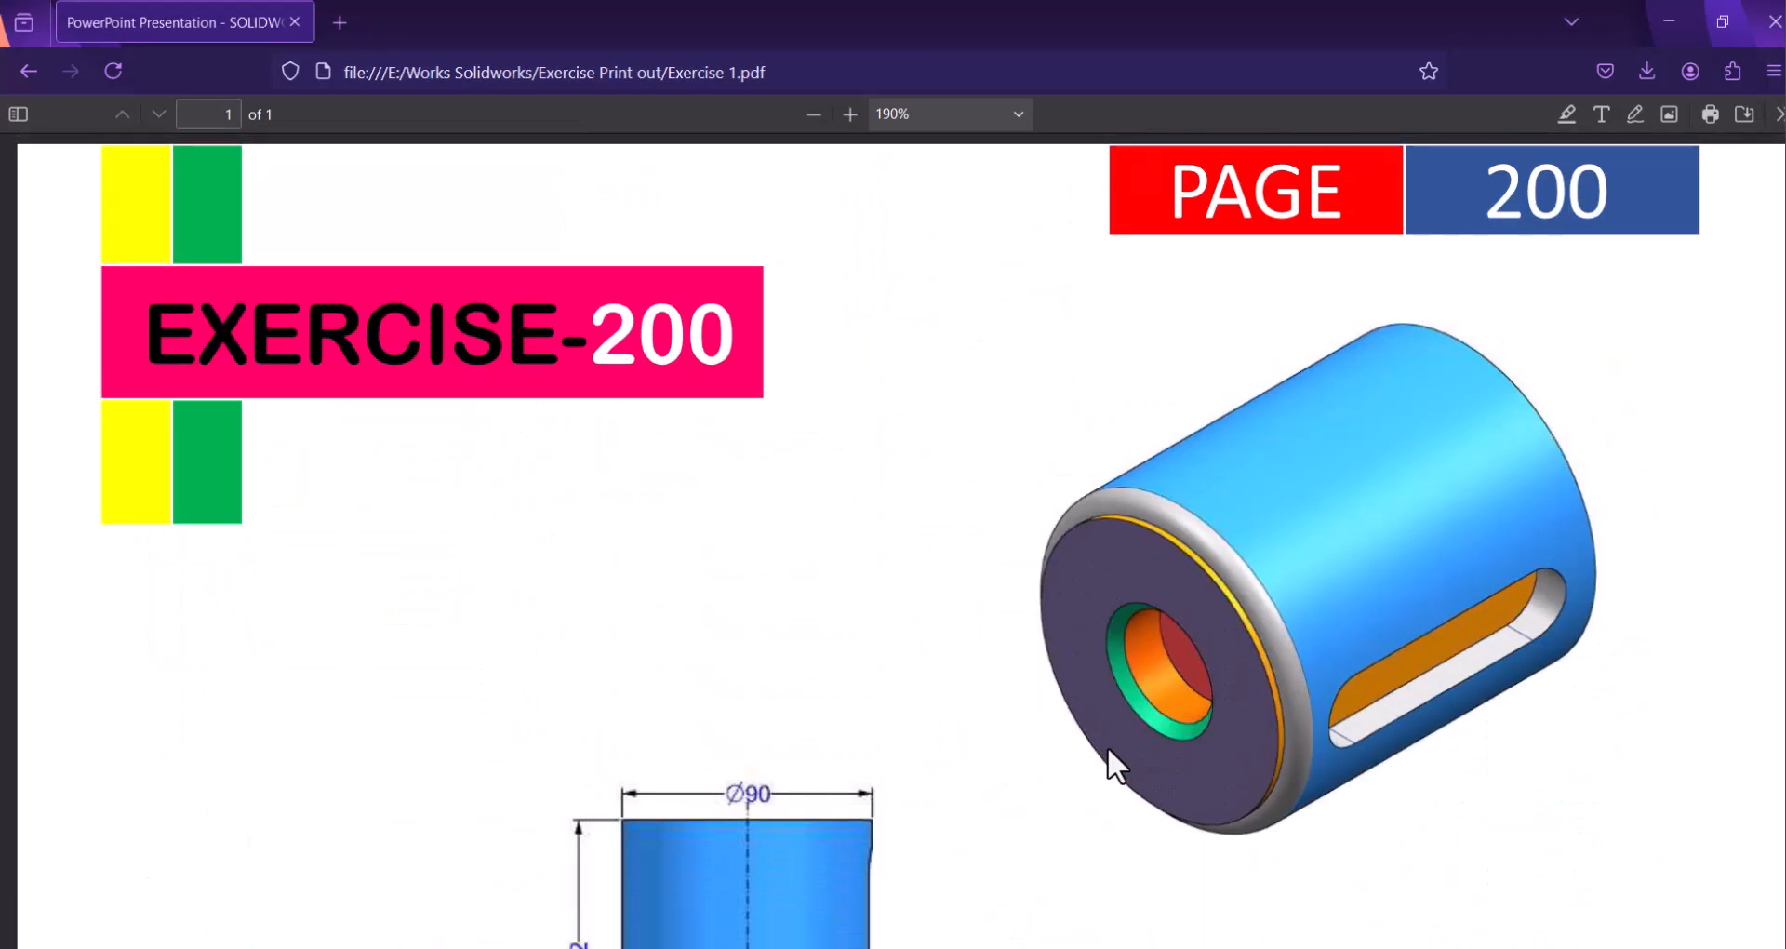
pyautogui.hotkey('alt', 'Tab')
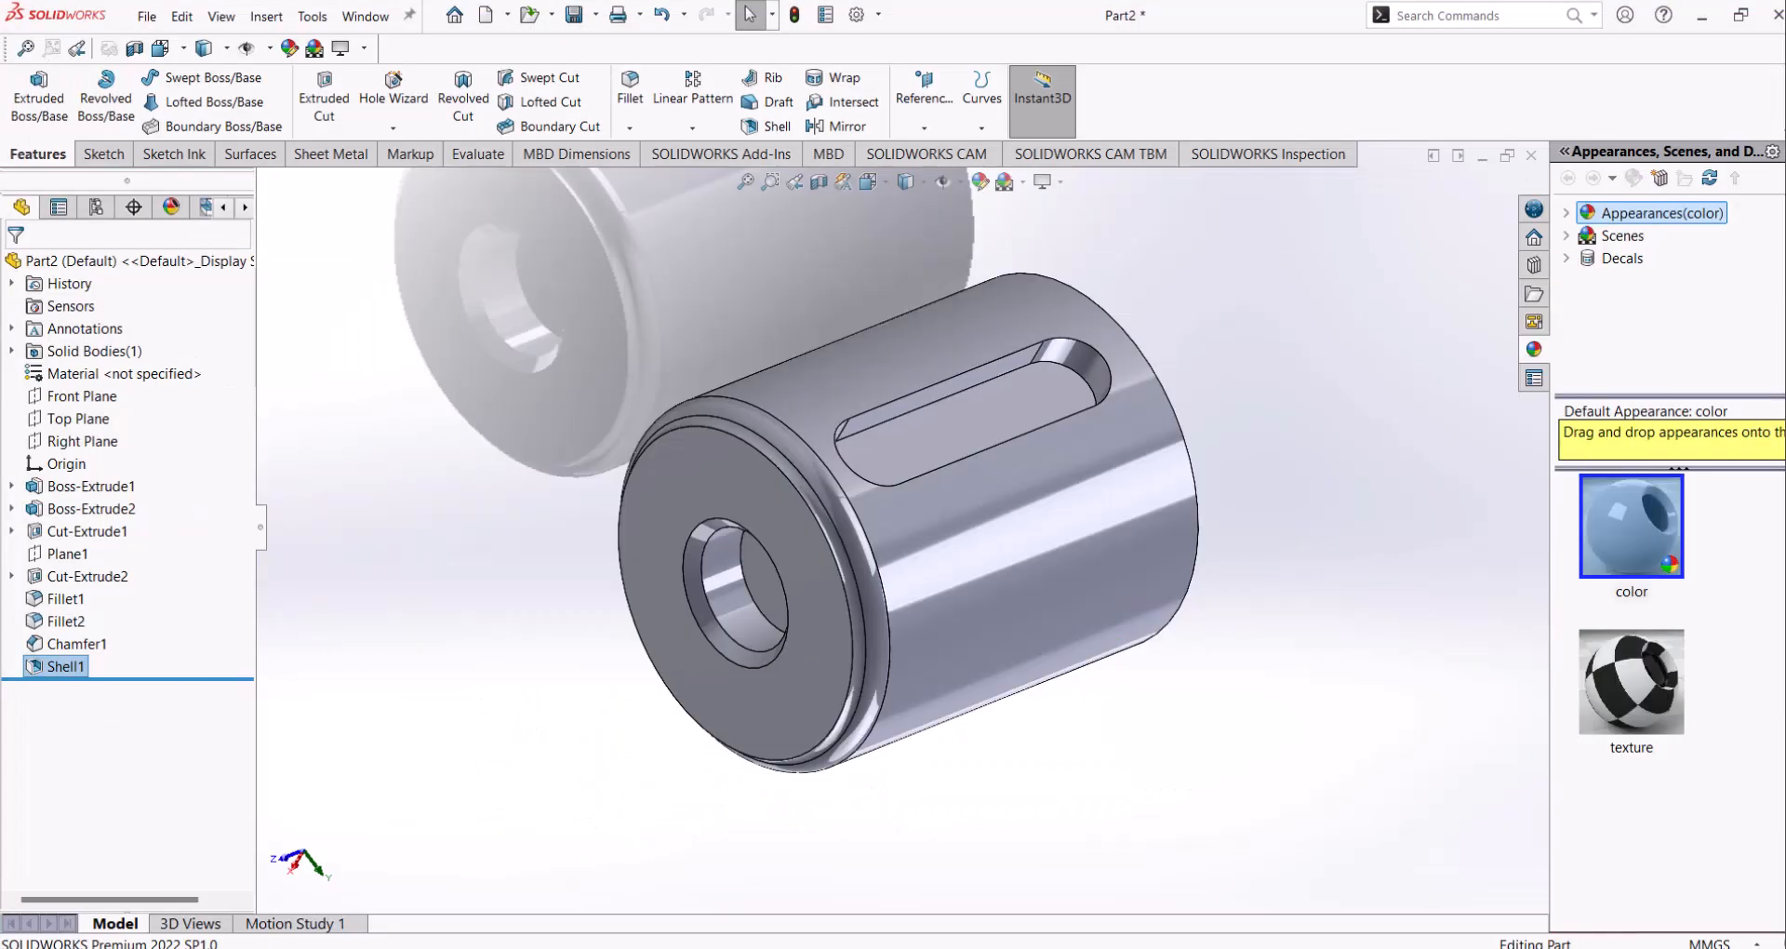
pyautogui.moveTo(993, 817); pyautogui.dragTo(943, 754, button='middle')
pyautogui.click(946, 544)
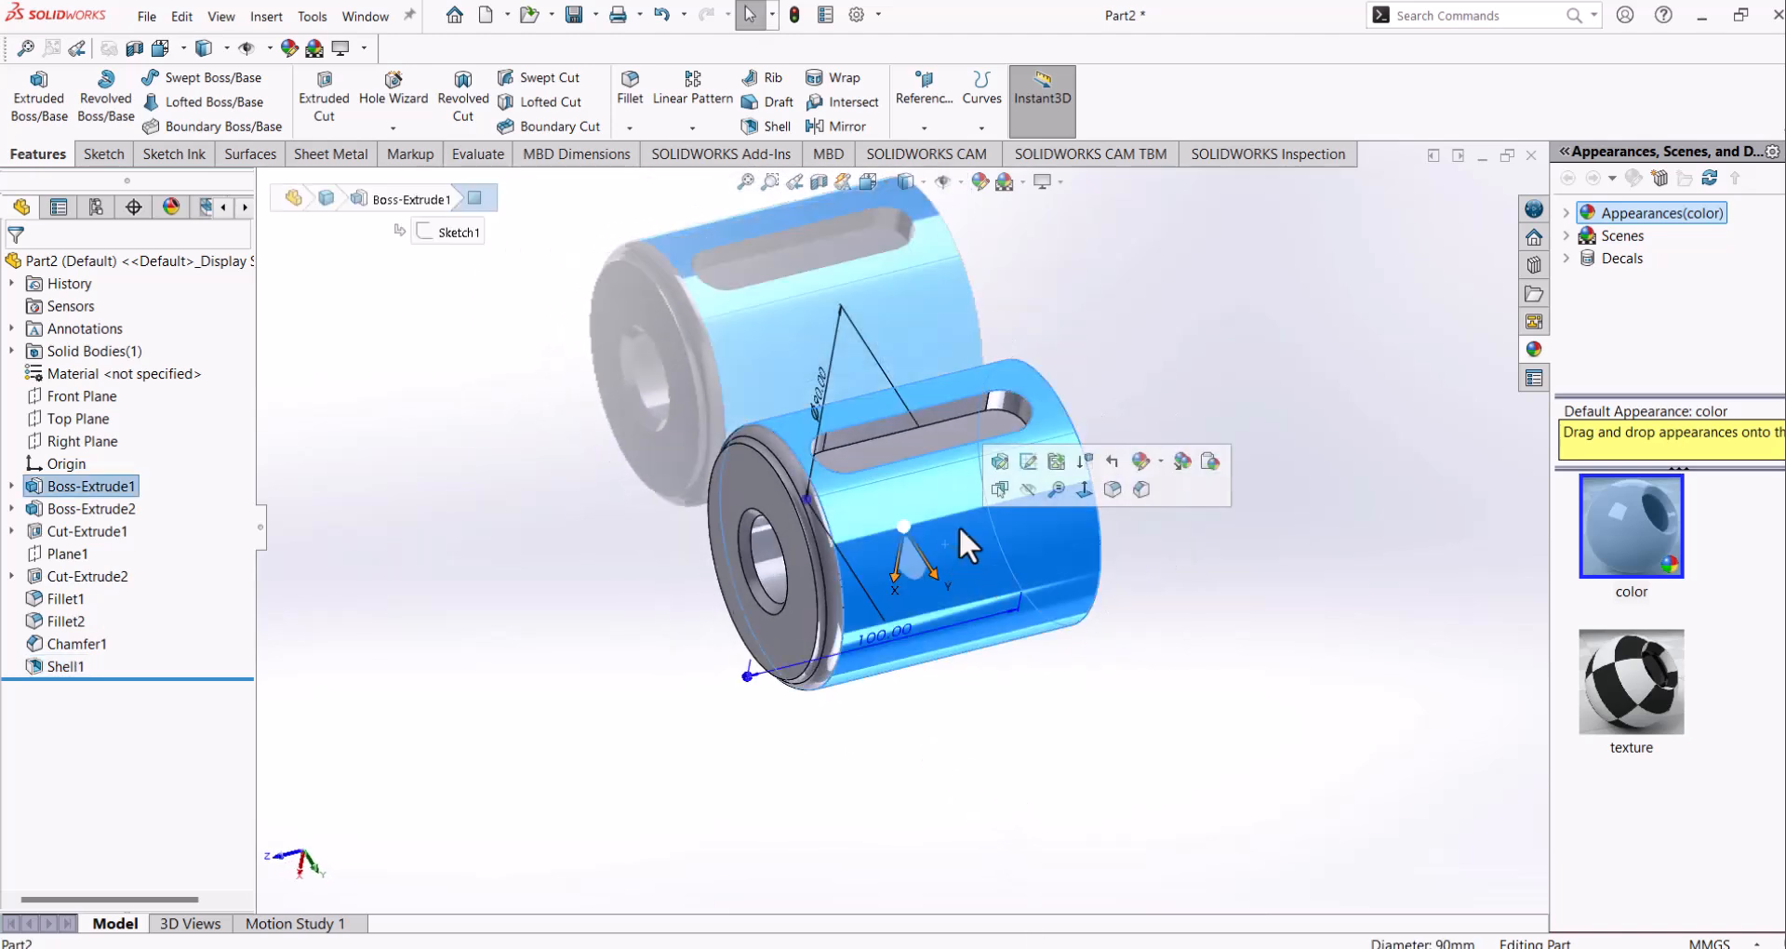
pyautogui.click(1143, 461)
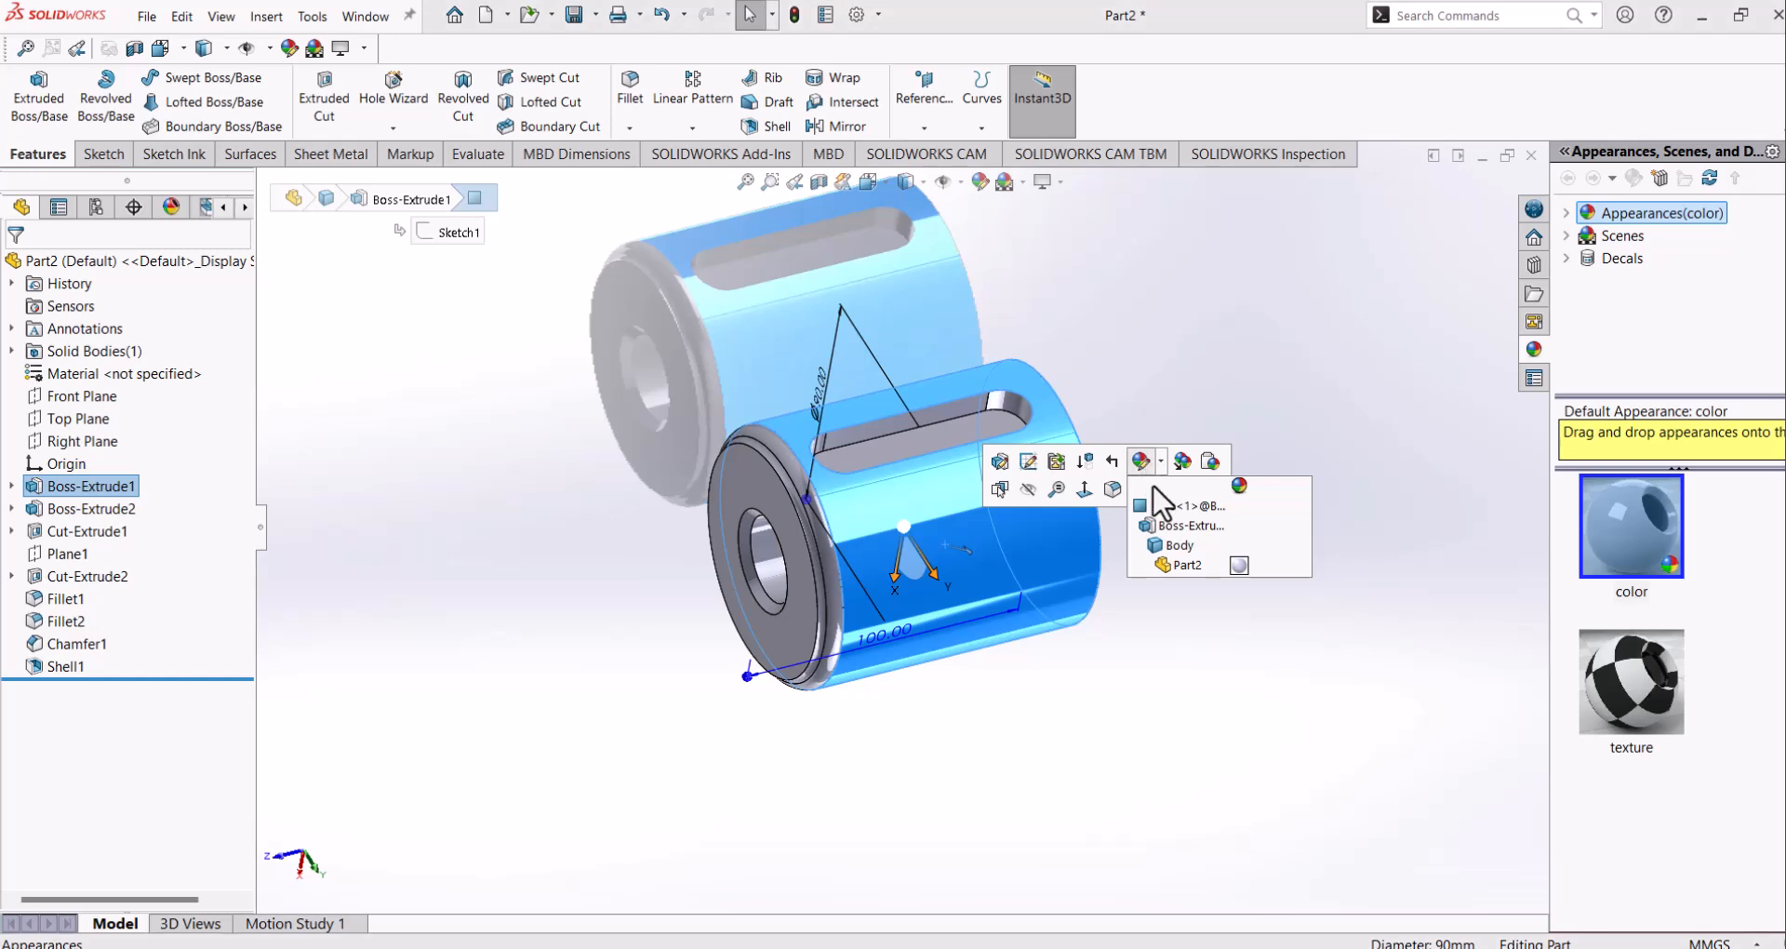
pyautogui.click(1160, 524)
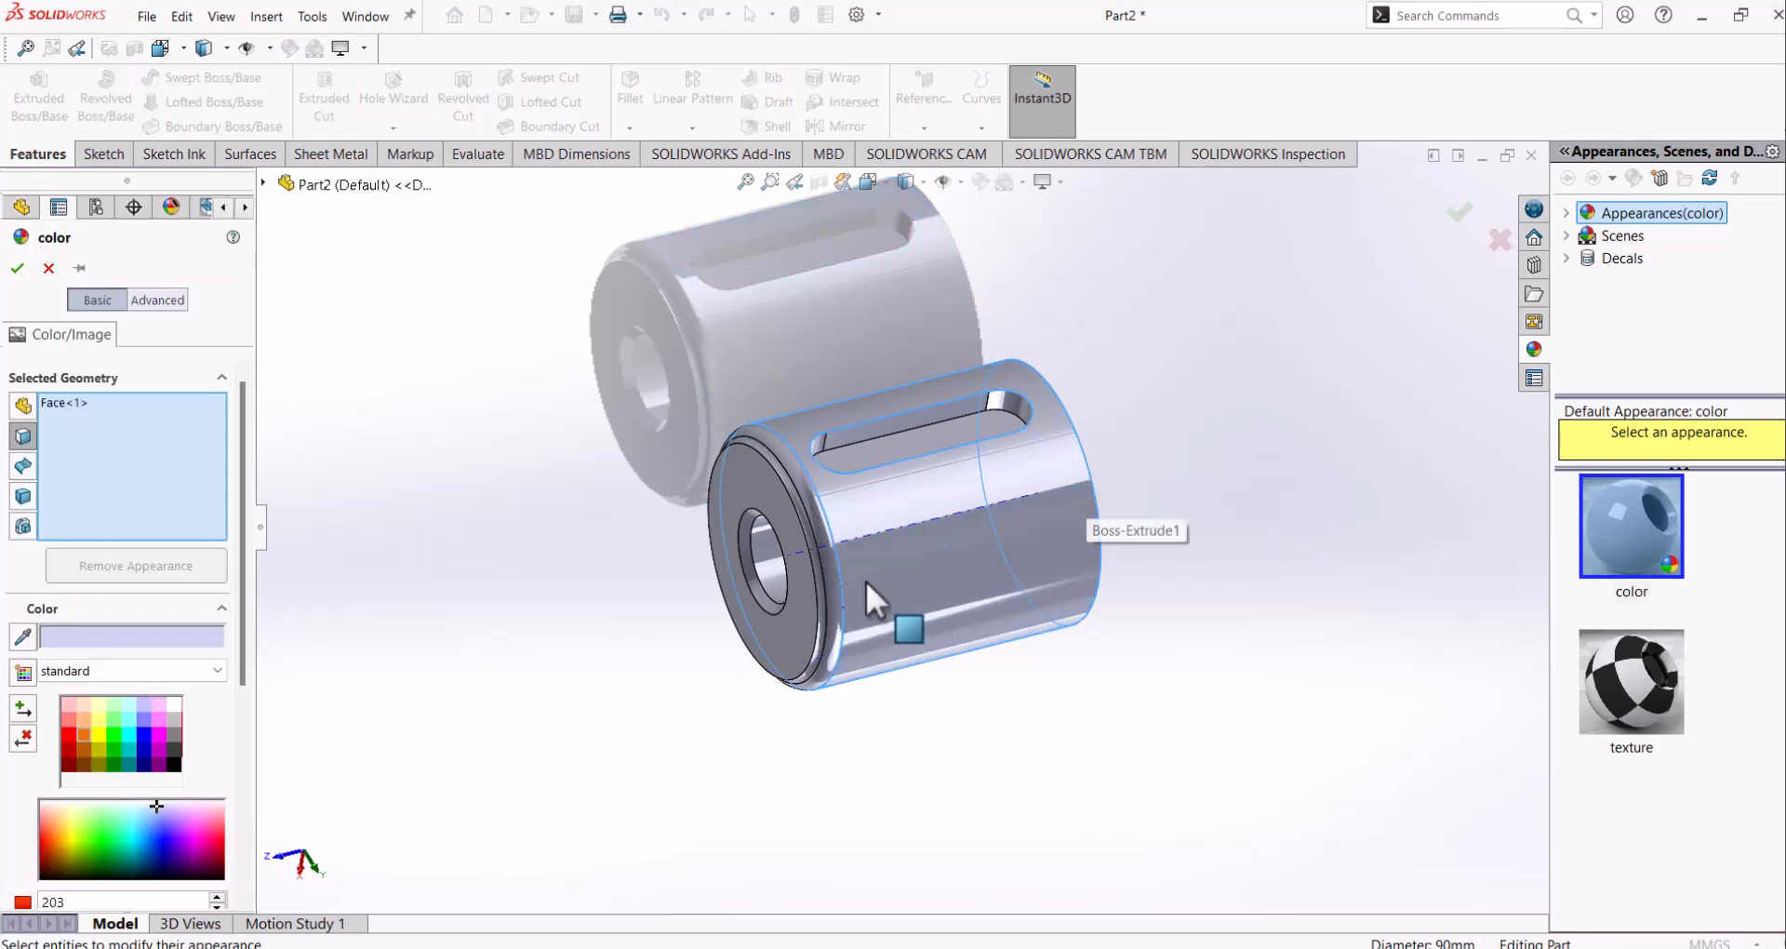
pyautogui.scroll(-3, 249, 712)
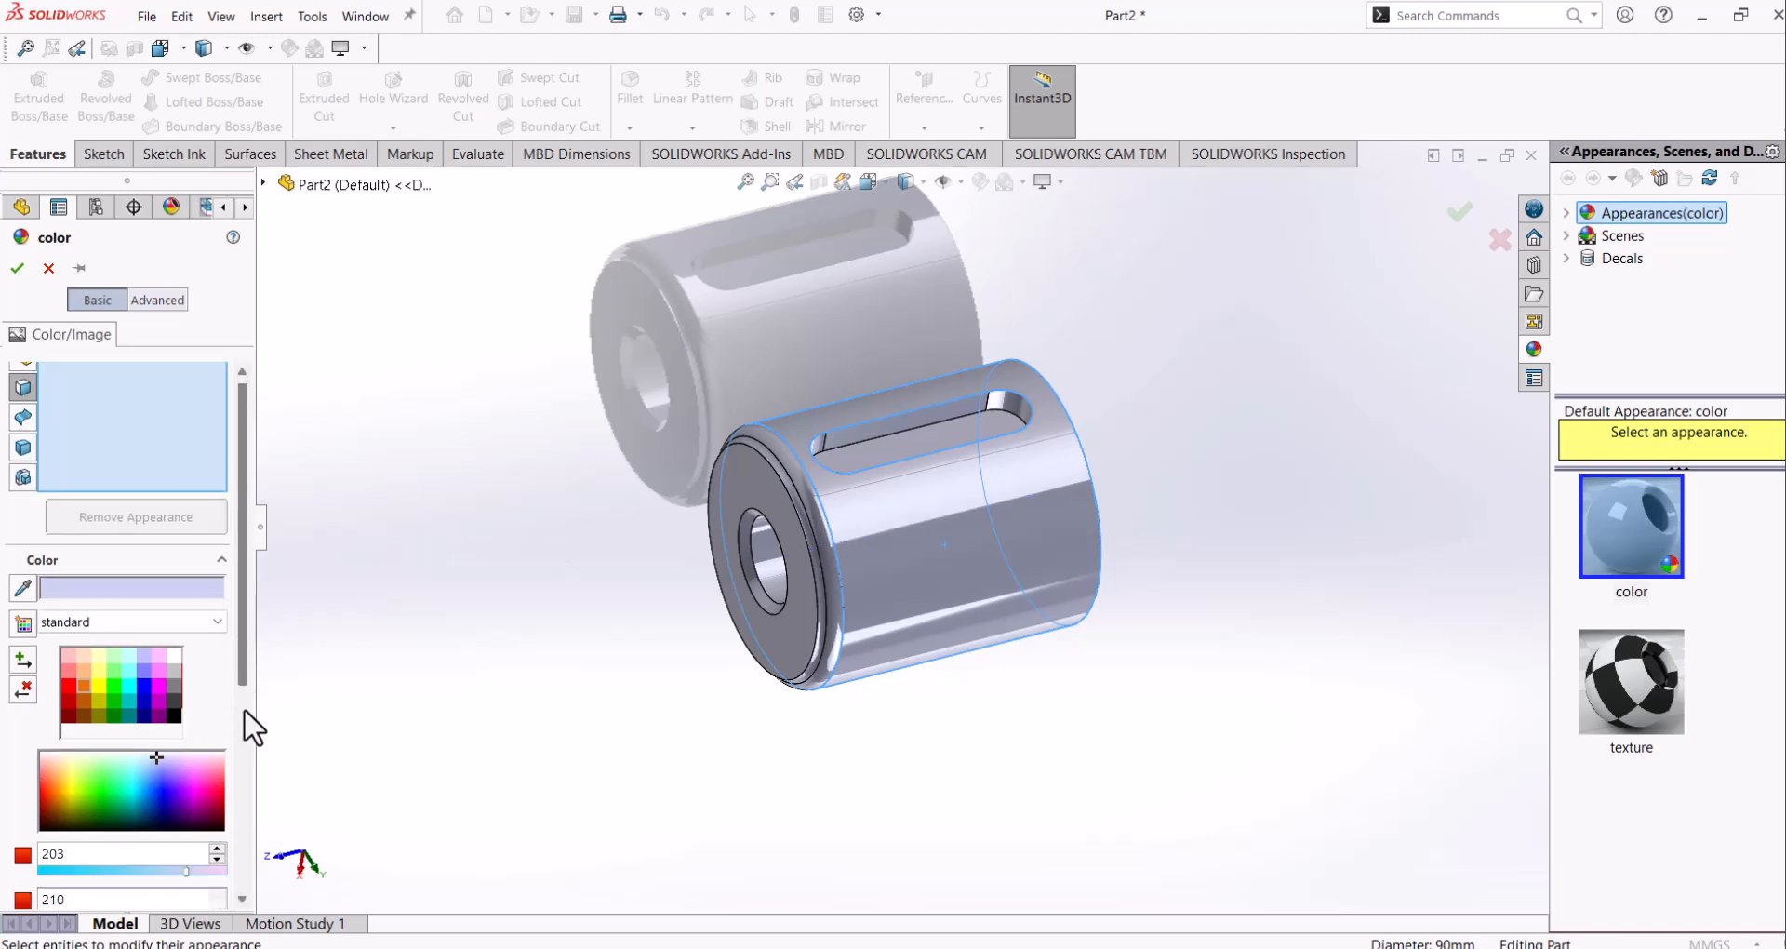
pyautogui.scroll(-5, 249, 744)
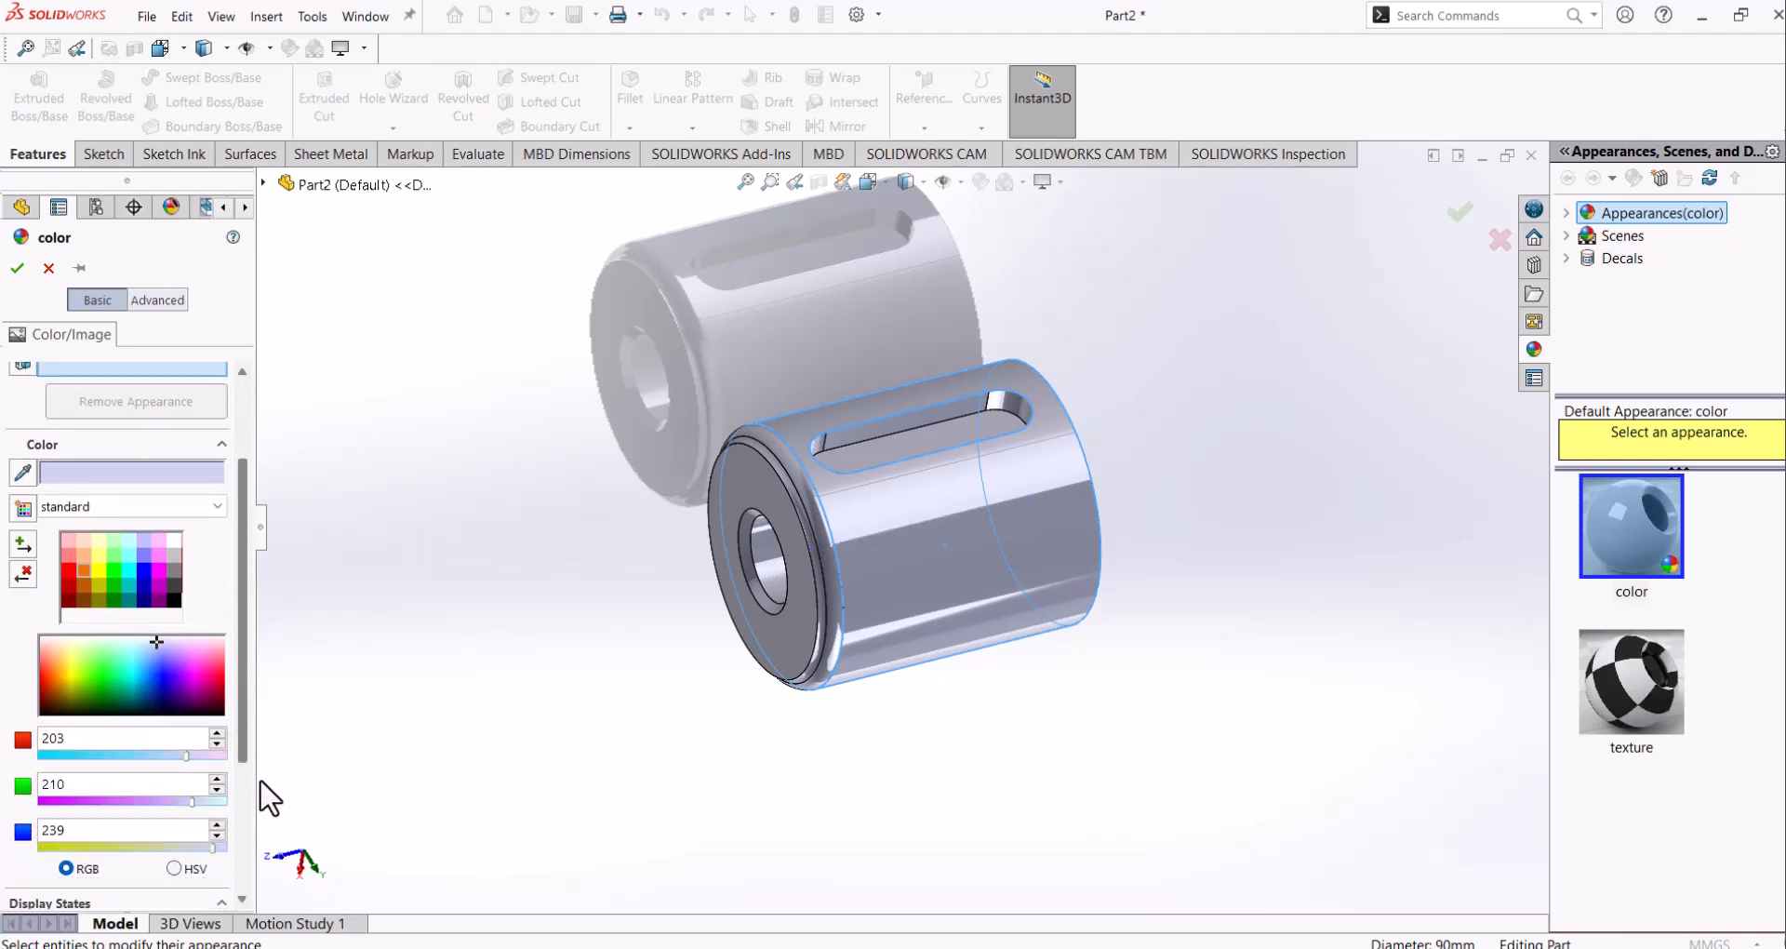
pyautogui.scroll(-2, 265, 824)
pyautogui.scroll(1, 266, 828)
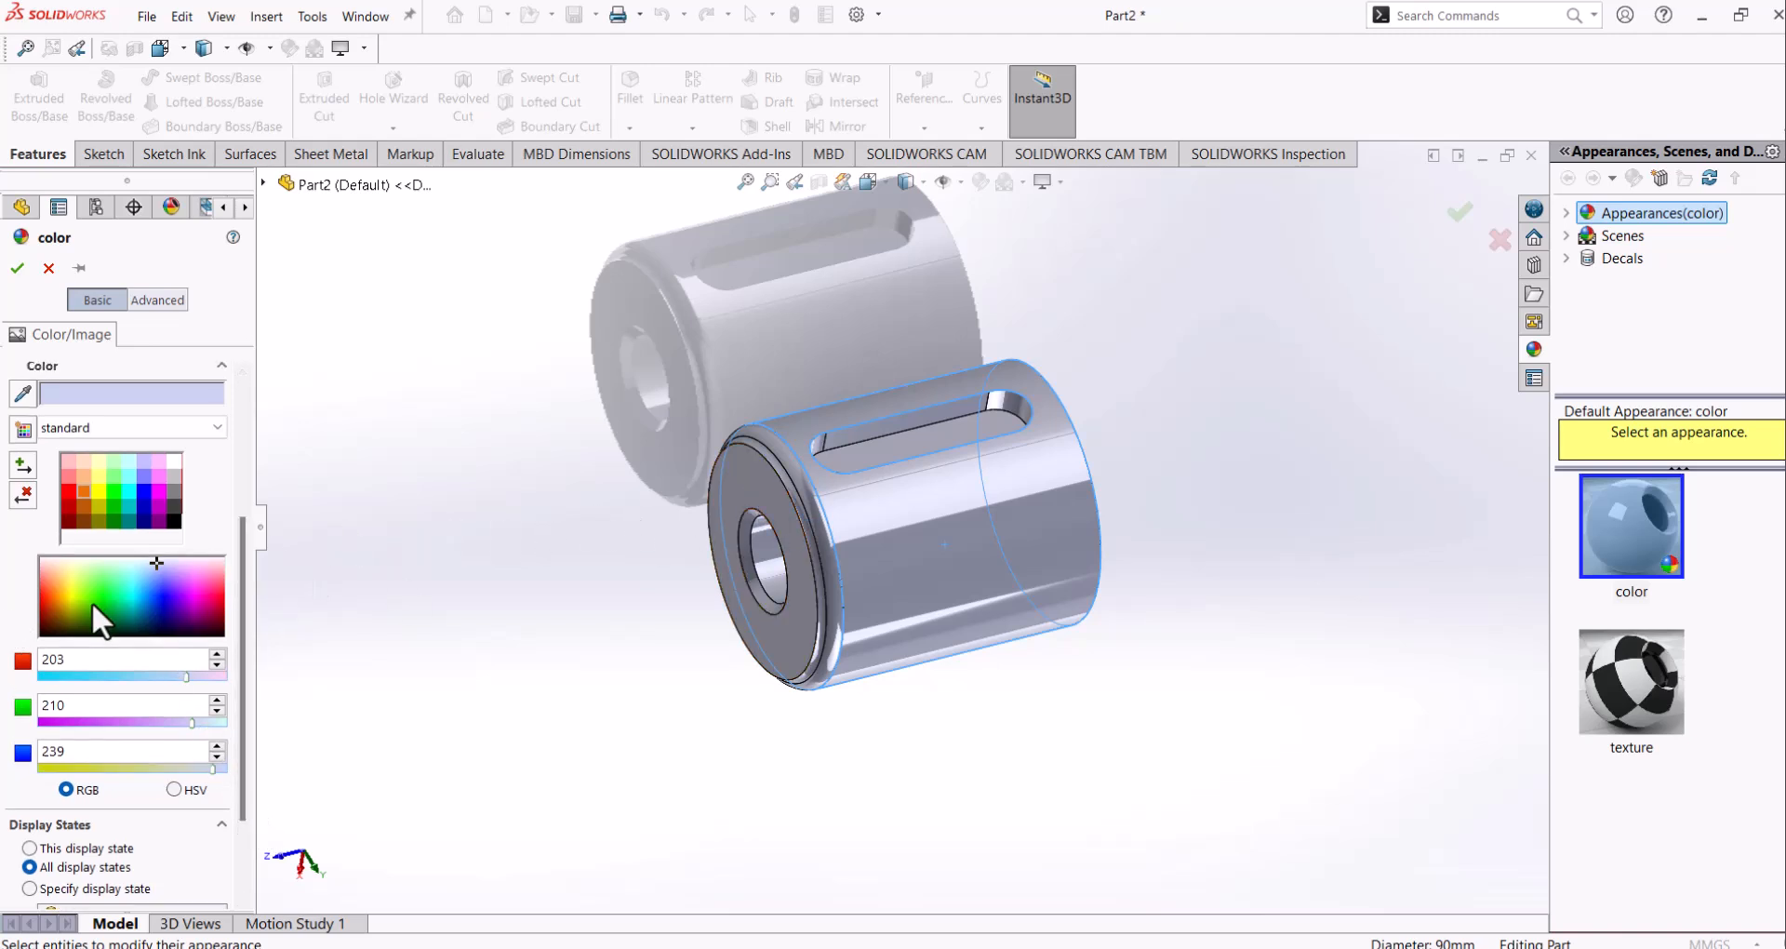
pyautogui.moveTo(155, 585); pyautogui.dragTo(149, 588)
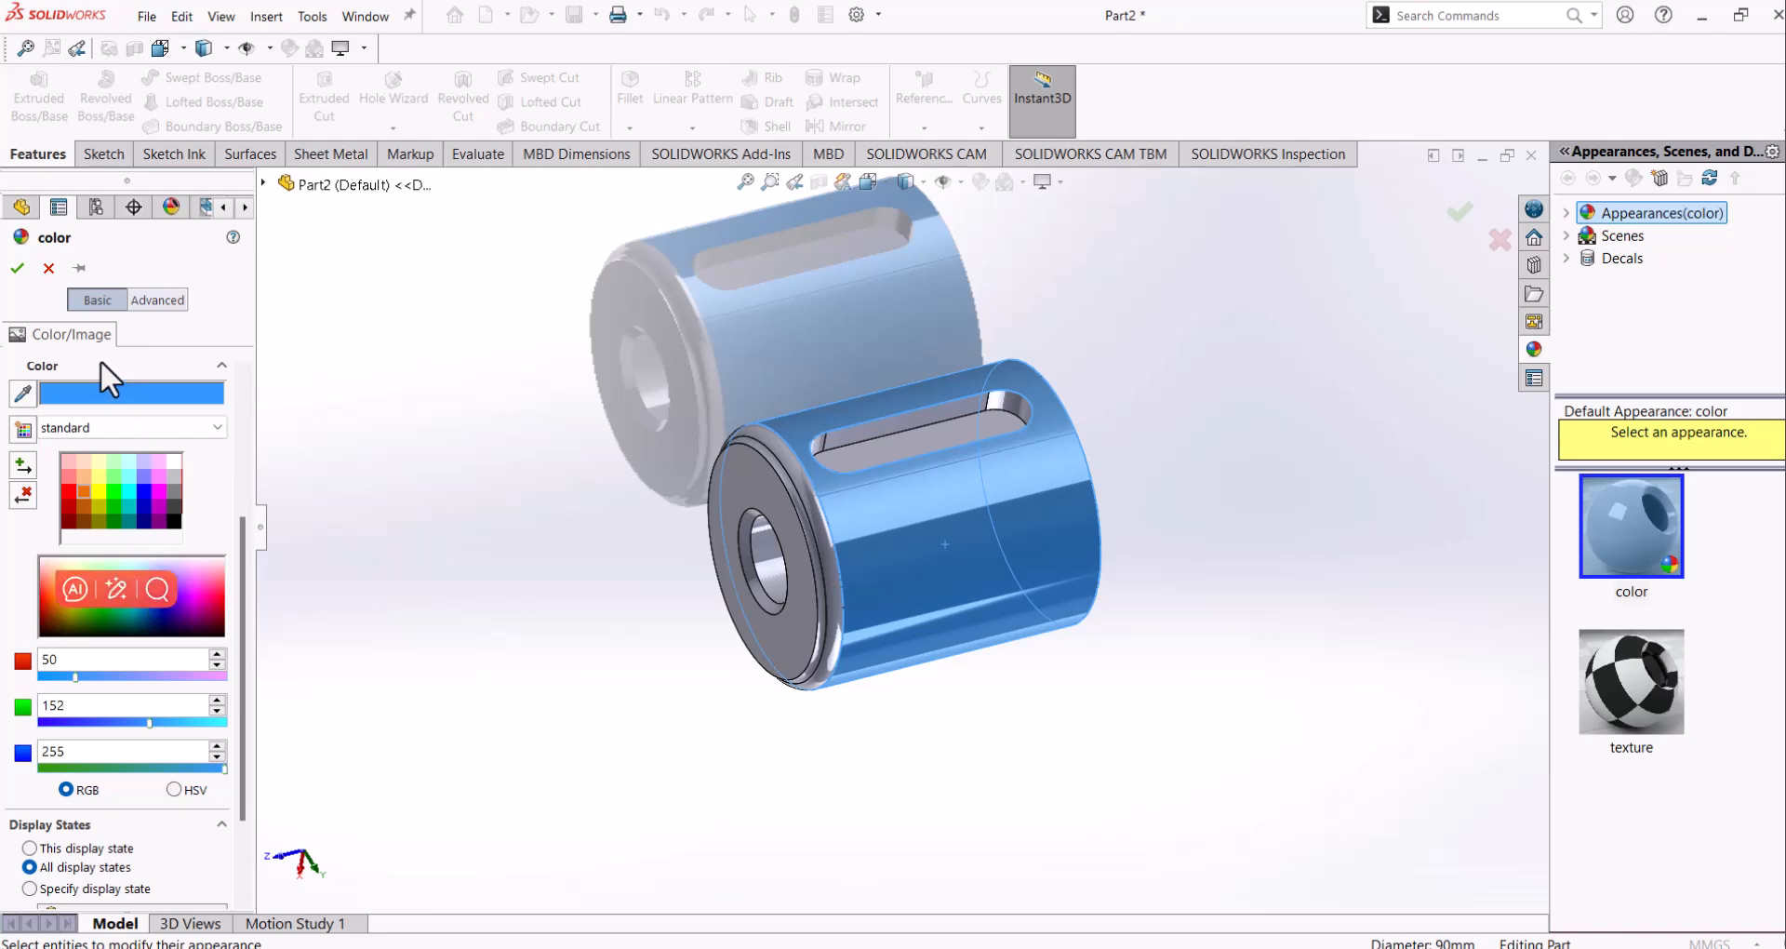
pyautogui.click(16, 269)
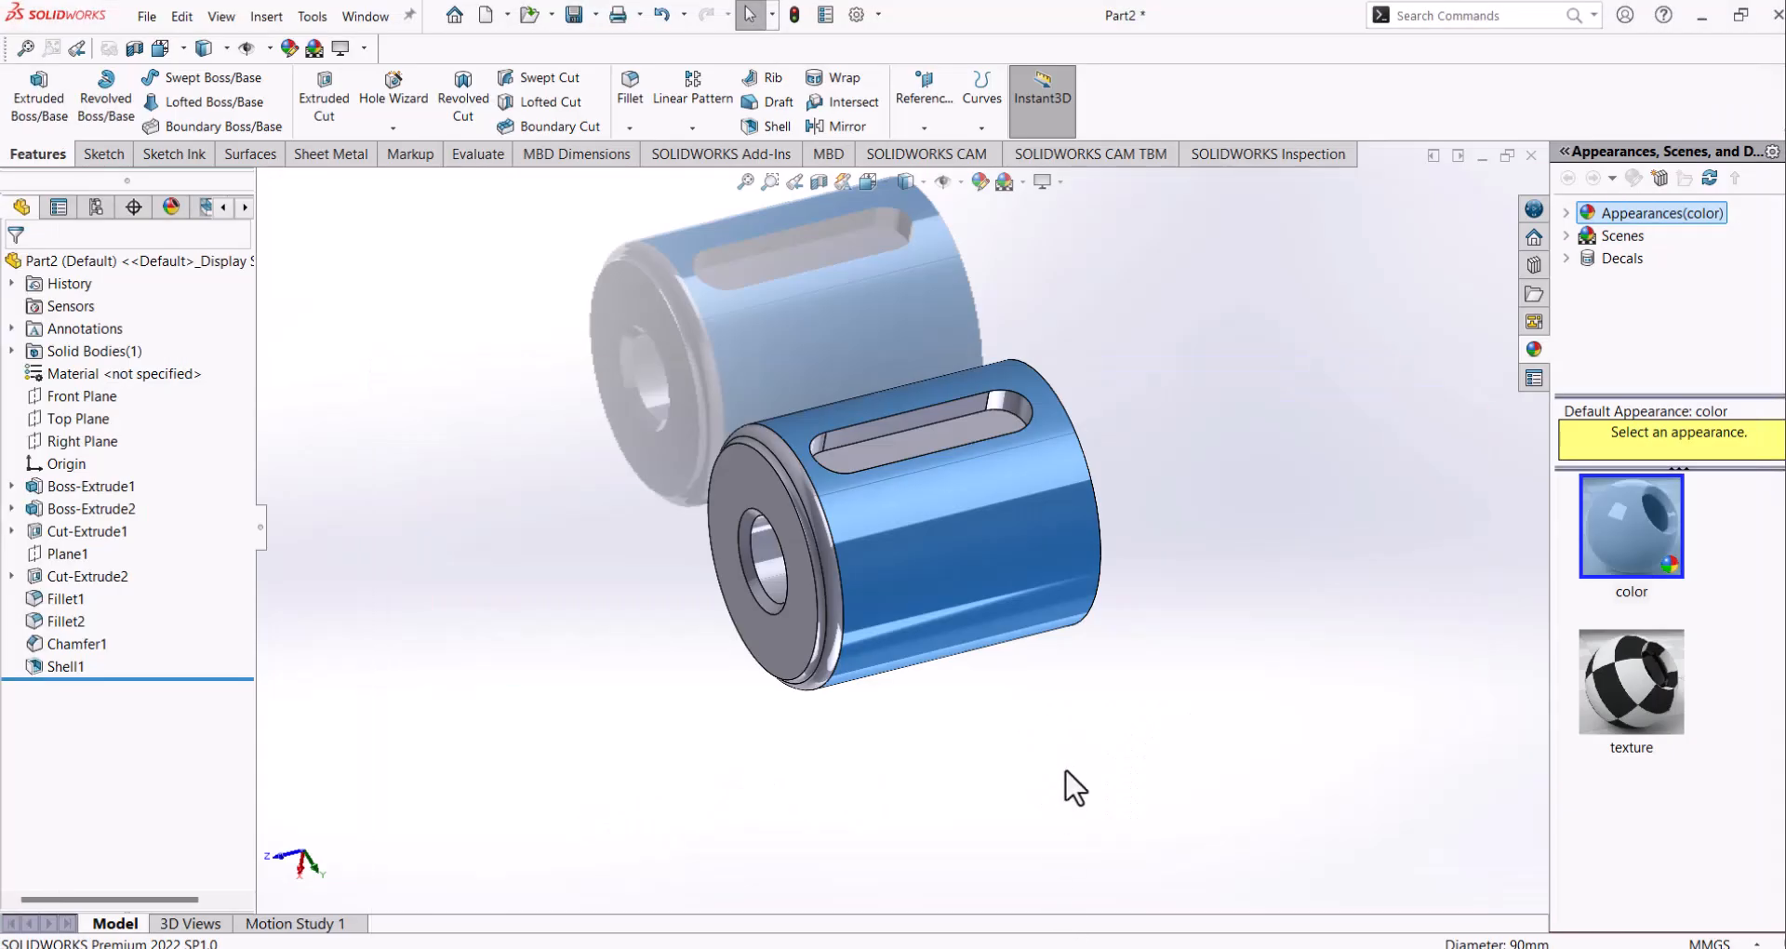
# Step: Apply a standard orange colour to the whole shell feature, covering the cylinder's inner wall
pyautogui.moveTo(1061, 689); pyautogui.dragTo(1074, 527, button='middle')
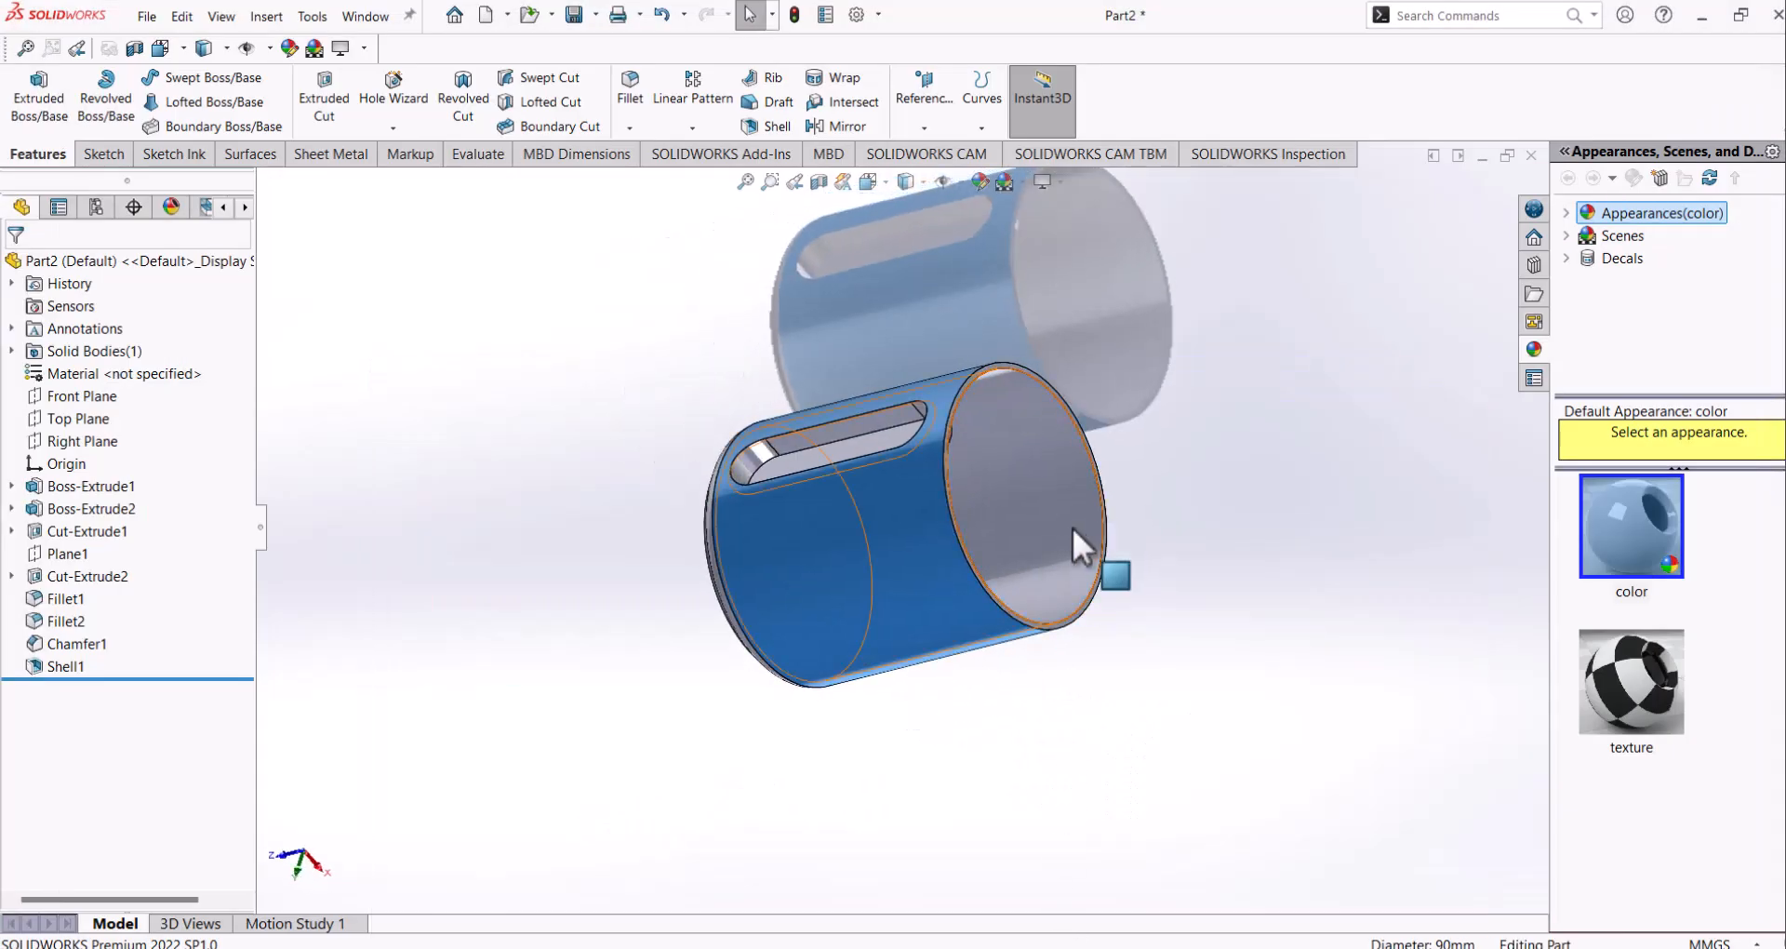
pyautogui.click(1074, 527)
pyautogui.click(1259, 444)
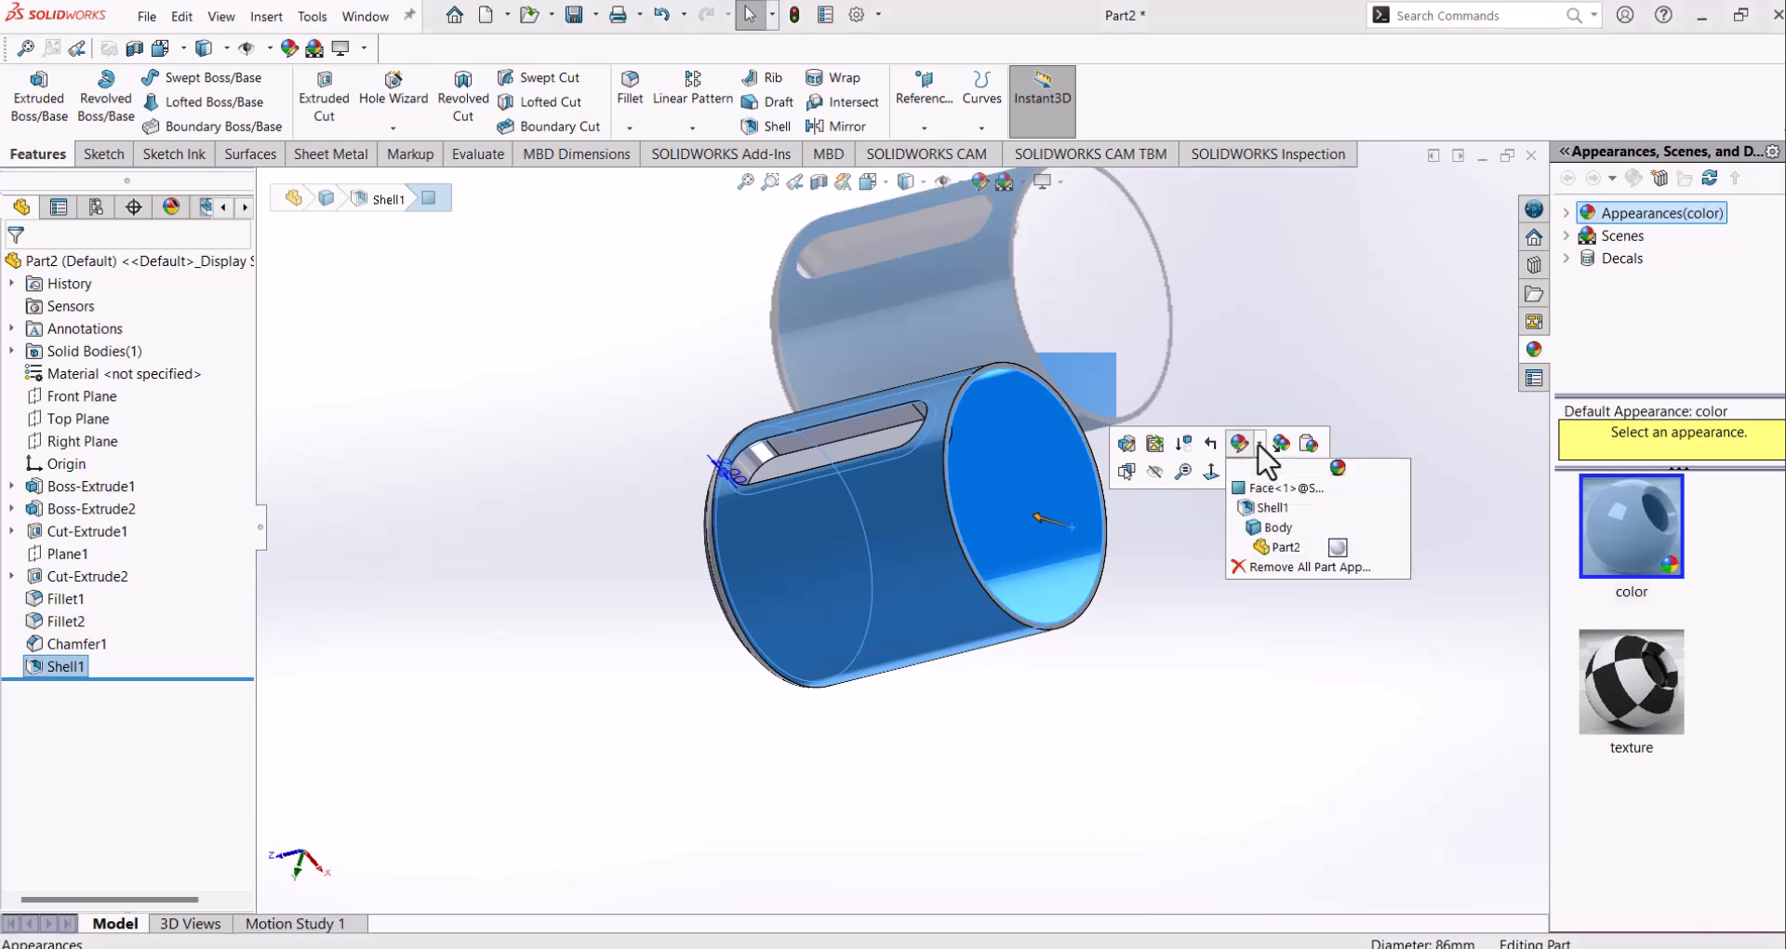
pyautogui.click(1285, 508)
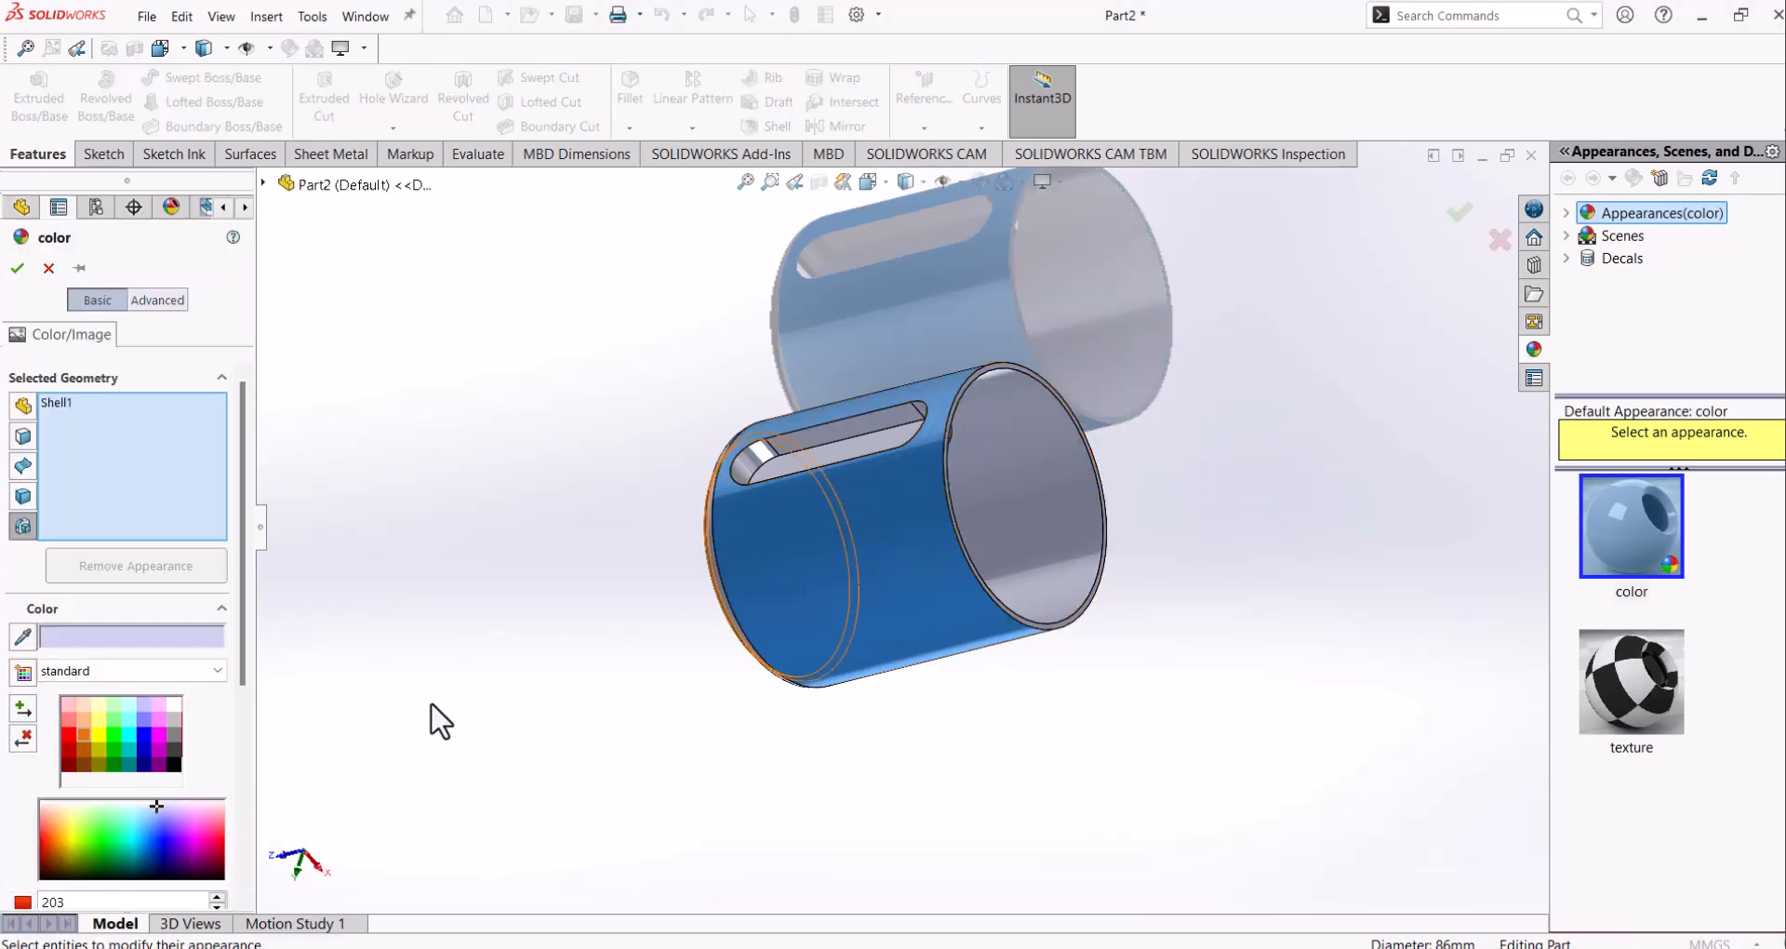
pyautogui.click(78, 737)
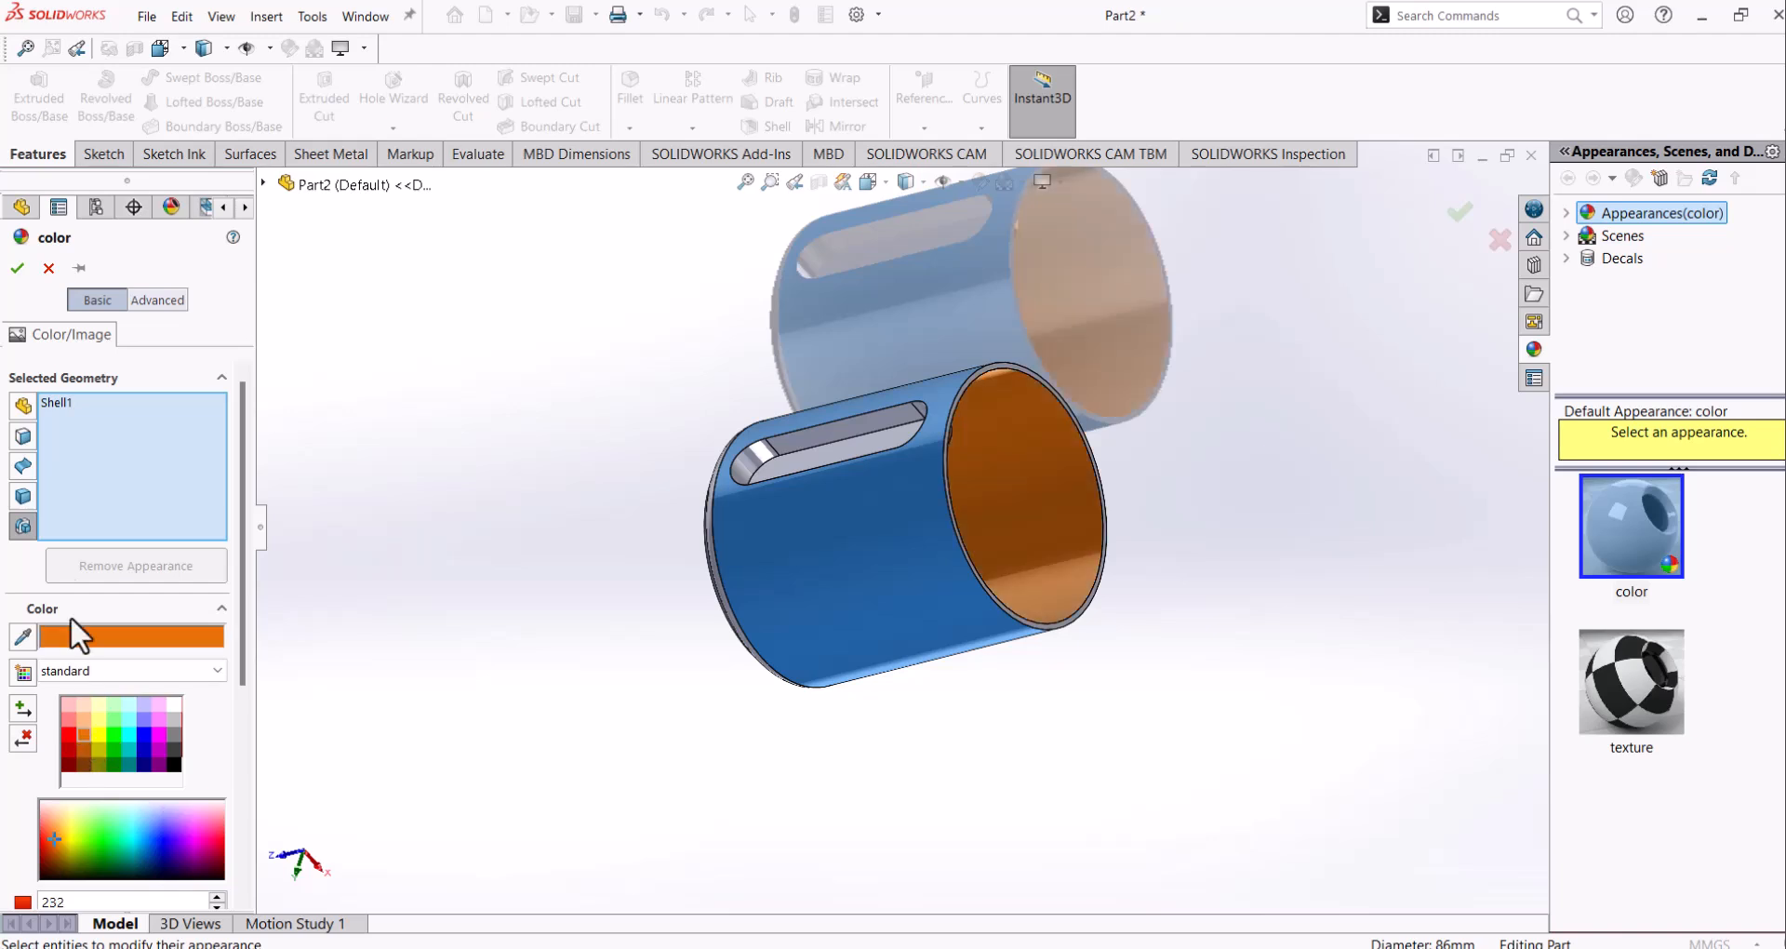
pyautogui.click(16, 270)
# Step: Check the end face colour in the browser drawing and colour the boss's flat front face purple
pyautogui.moveTo(755, 516); pyautogui.dragTo(923, 581, button='middle')
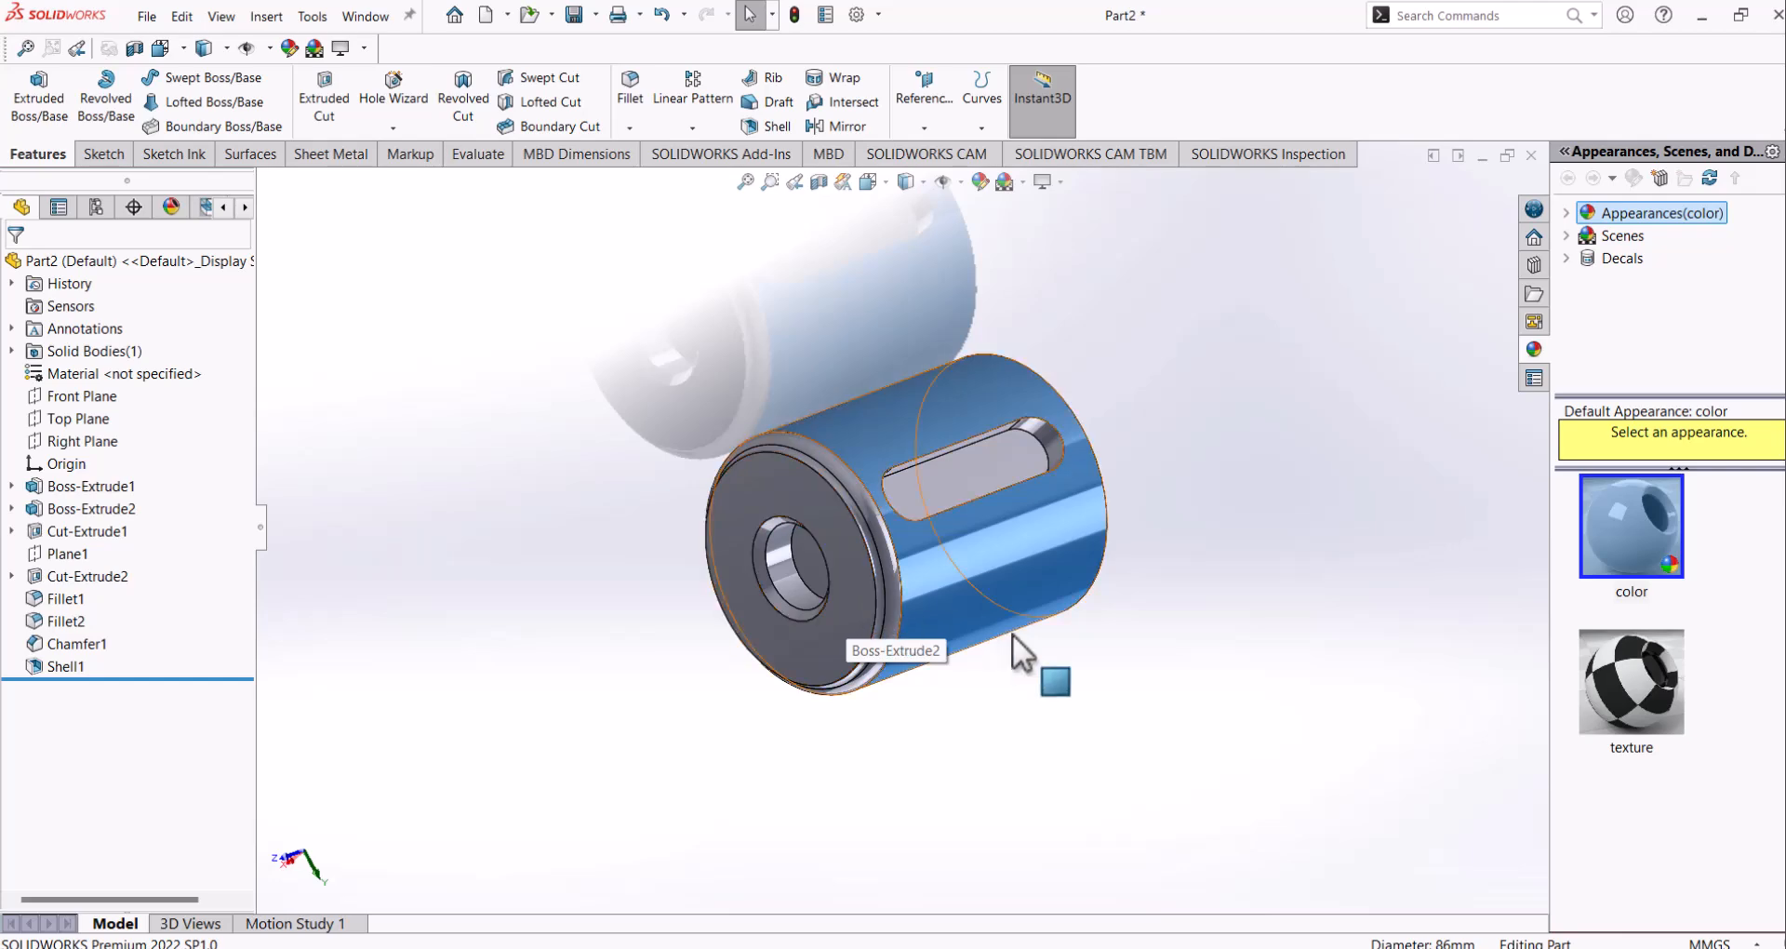
pyautogui.click(1089, 947)
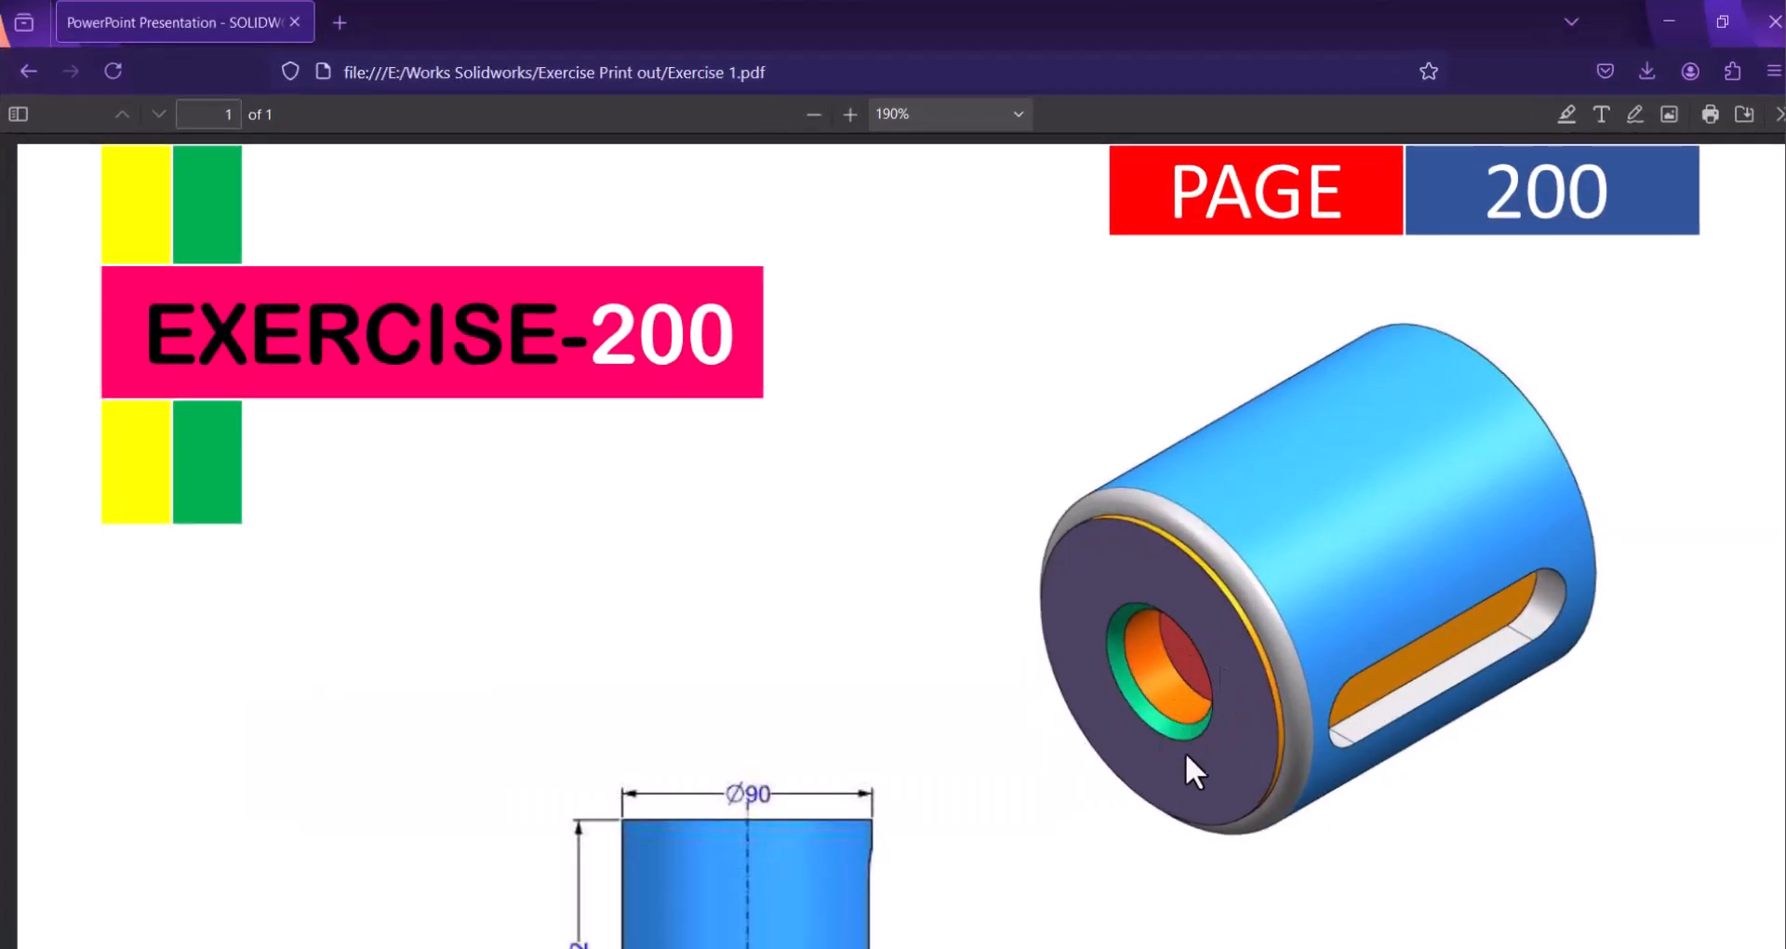
pyautogui.hotkey('alt', 'Tab')
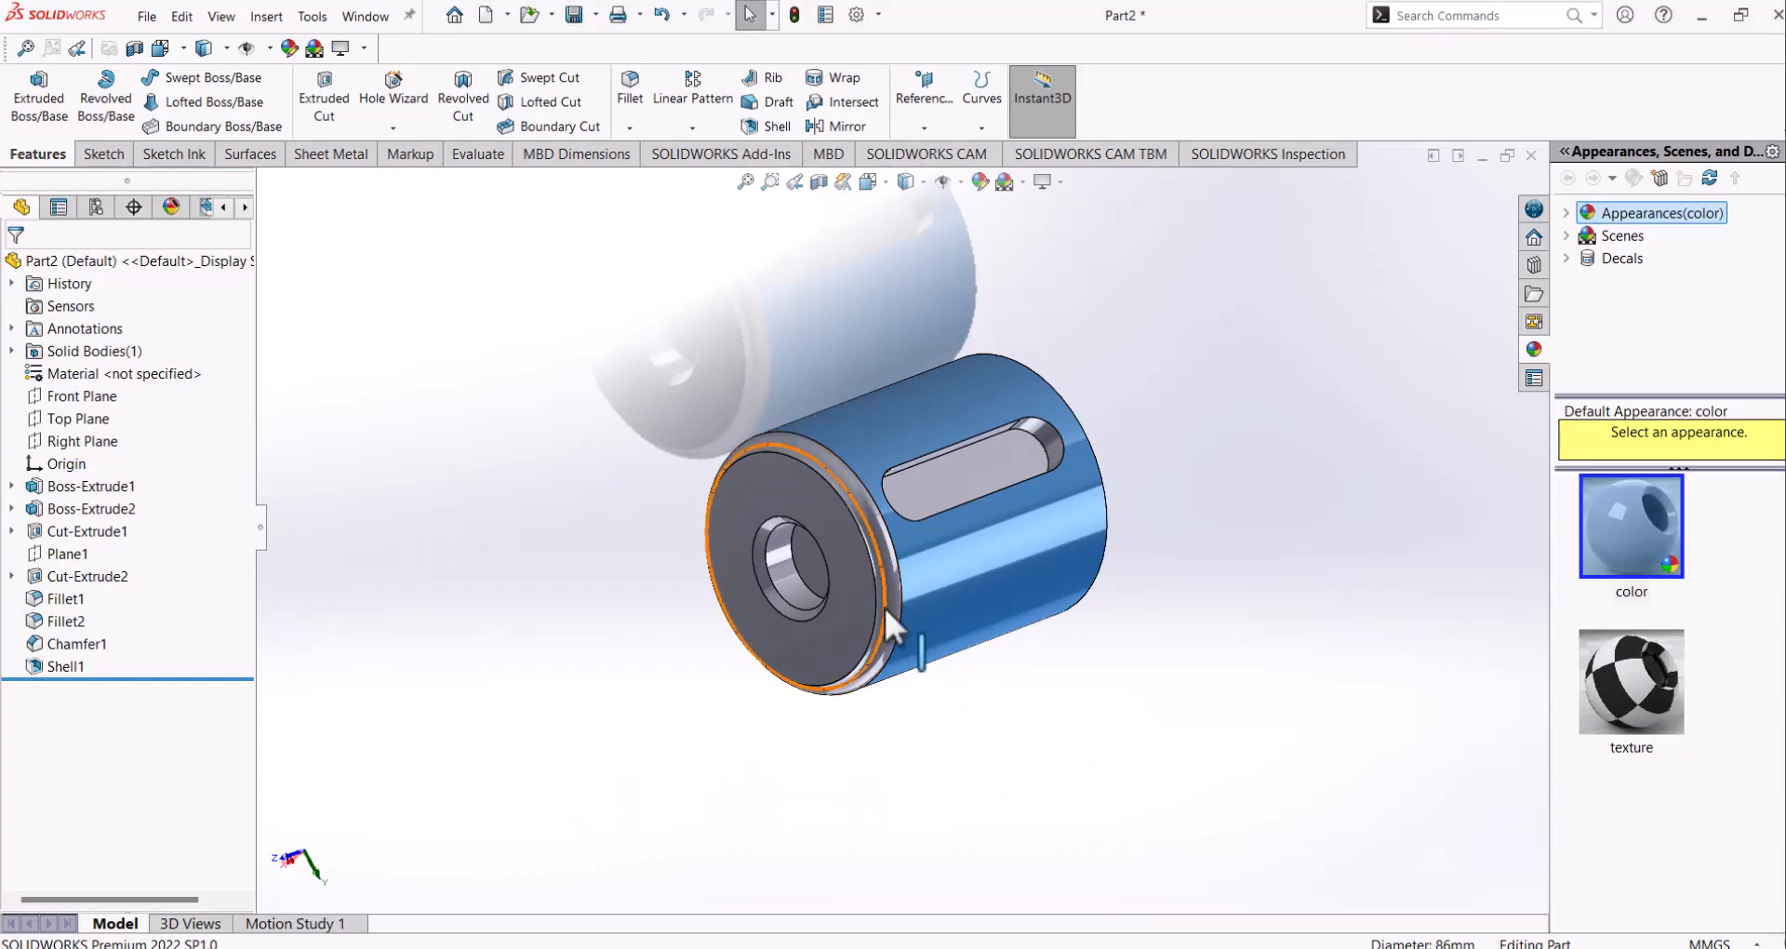
pyautogui.click(853, 577)
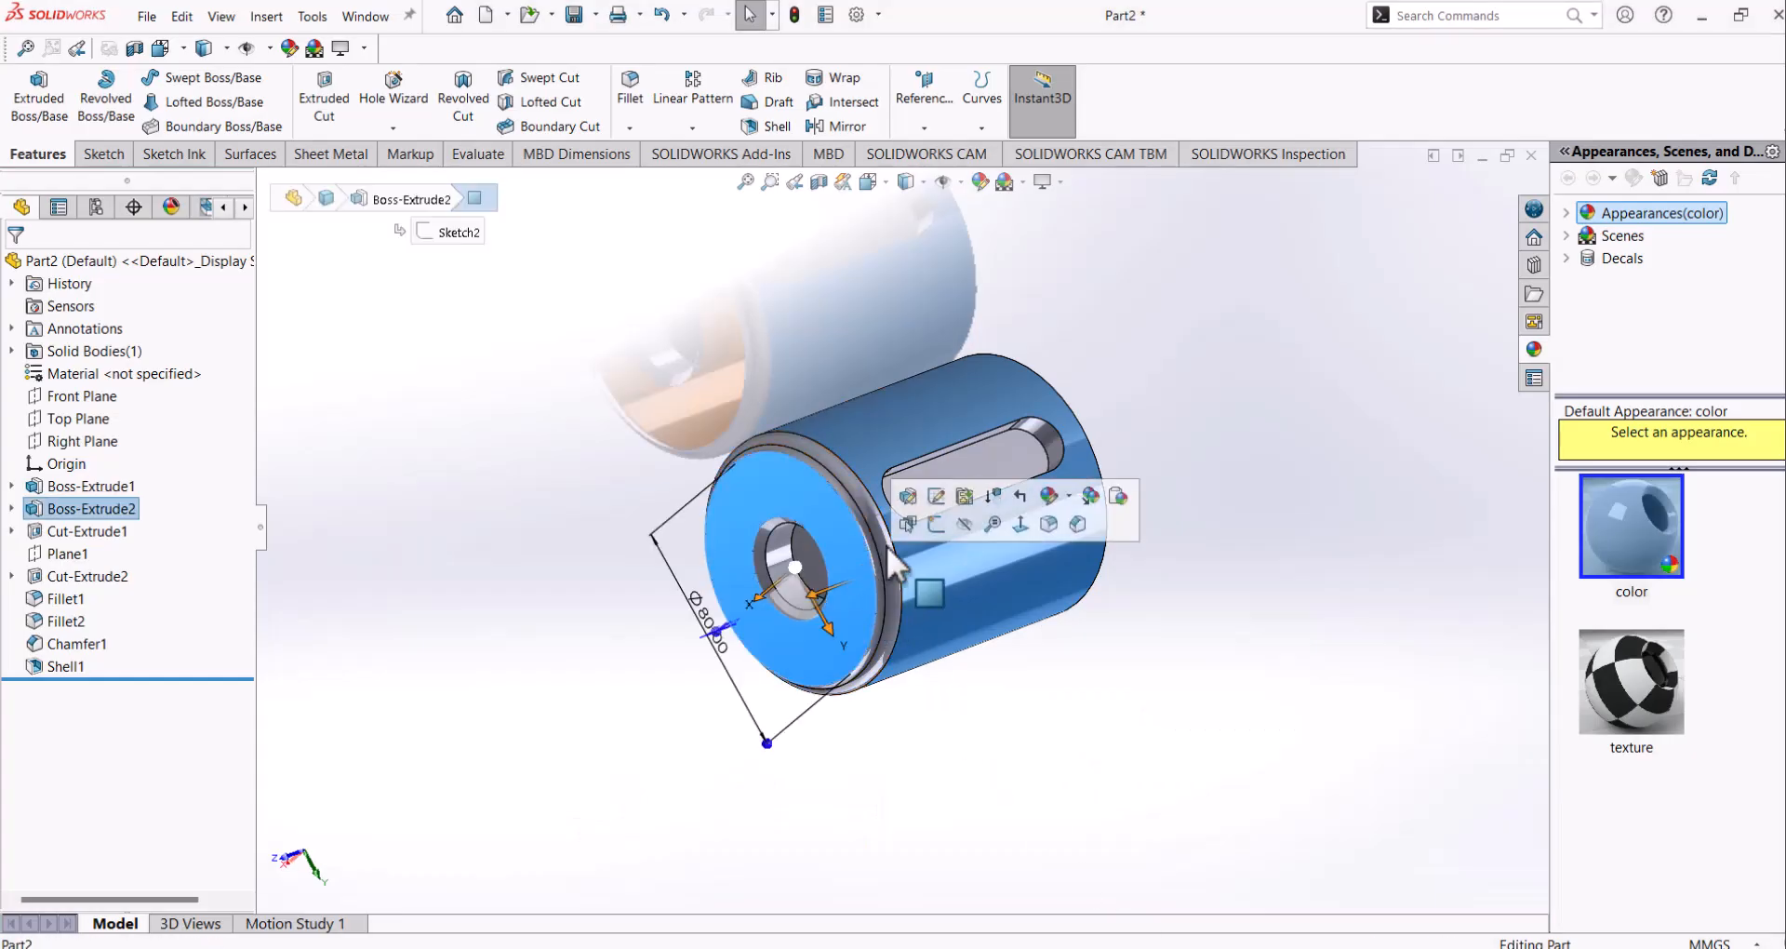
pyautogui.click(1069, 496)
pyautogui.click(1070, 569)
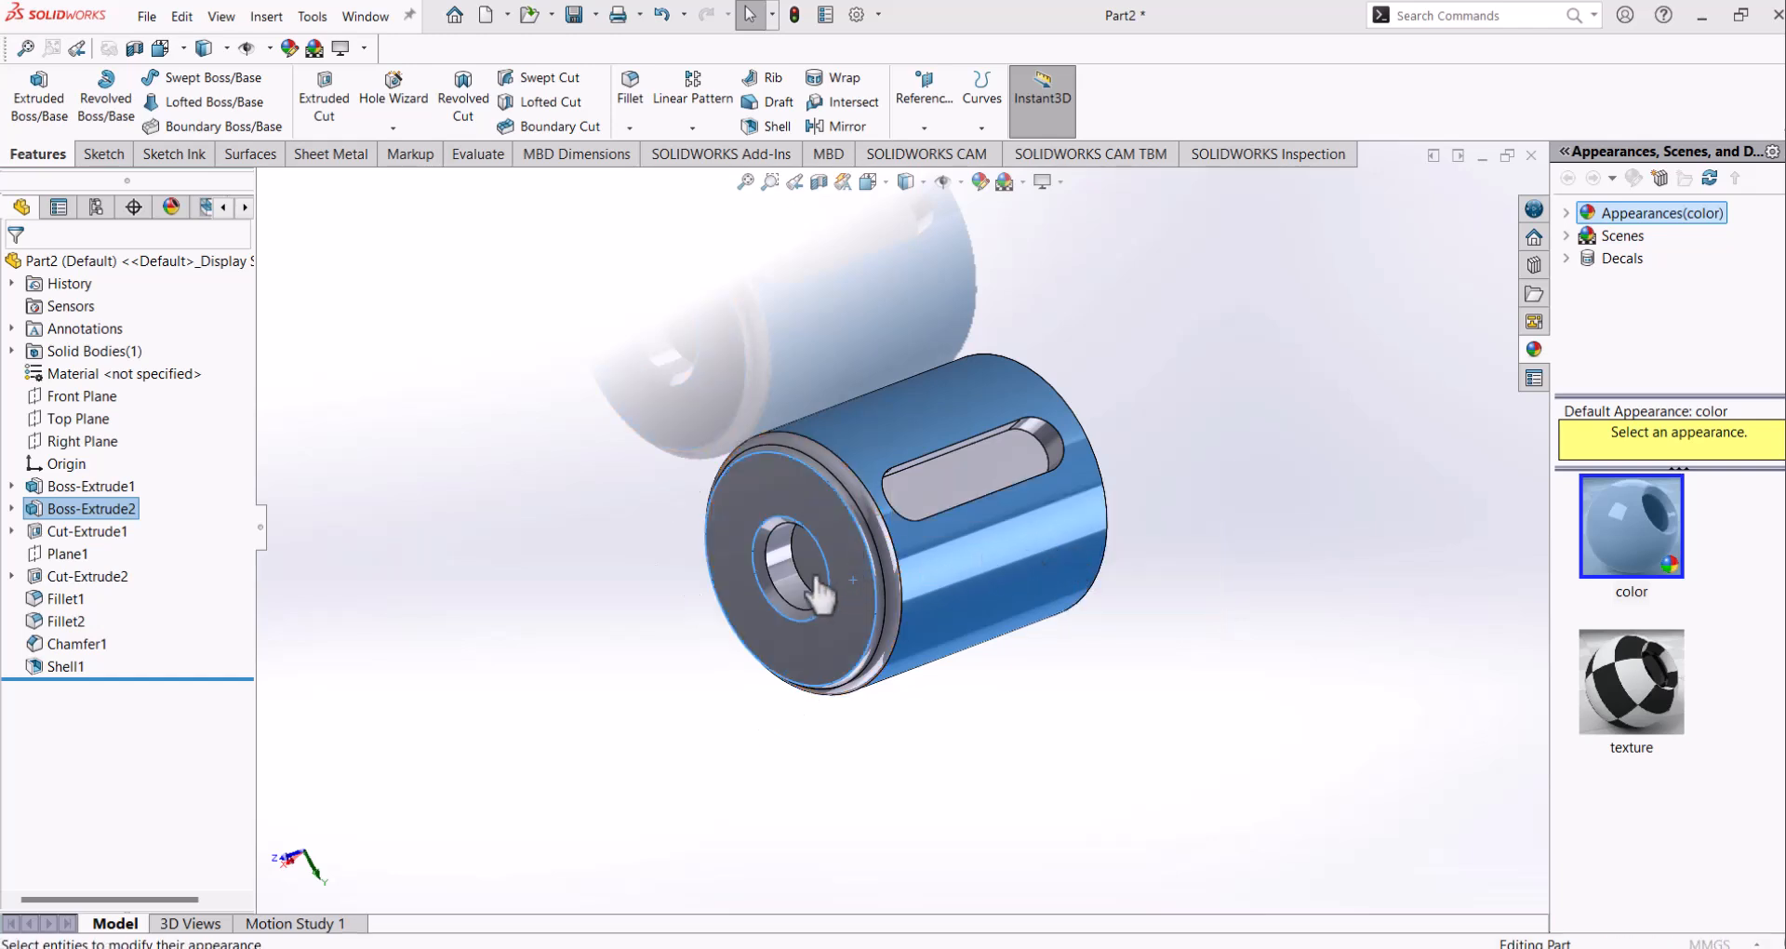
pyautogui.click(171, 820)
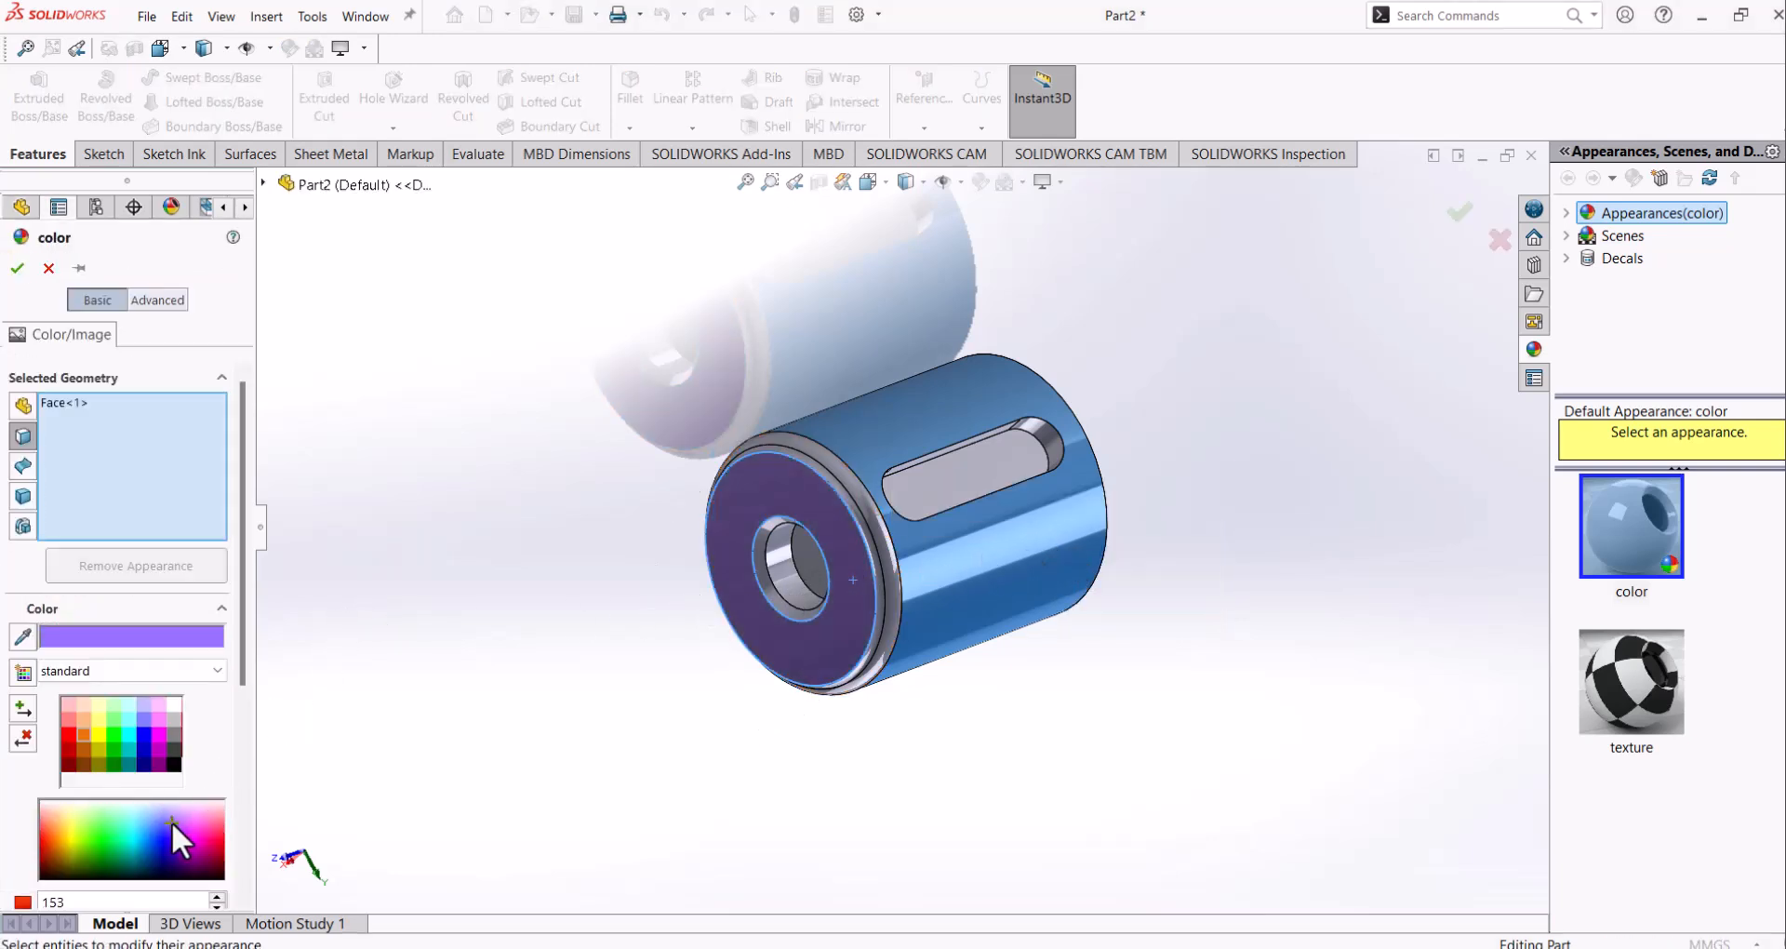
pyautogui.click(17, 269)
# Step: Colour the chamfer face around the central recess's rim standard green
pyautogui.scroll(-2, 772, 560)
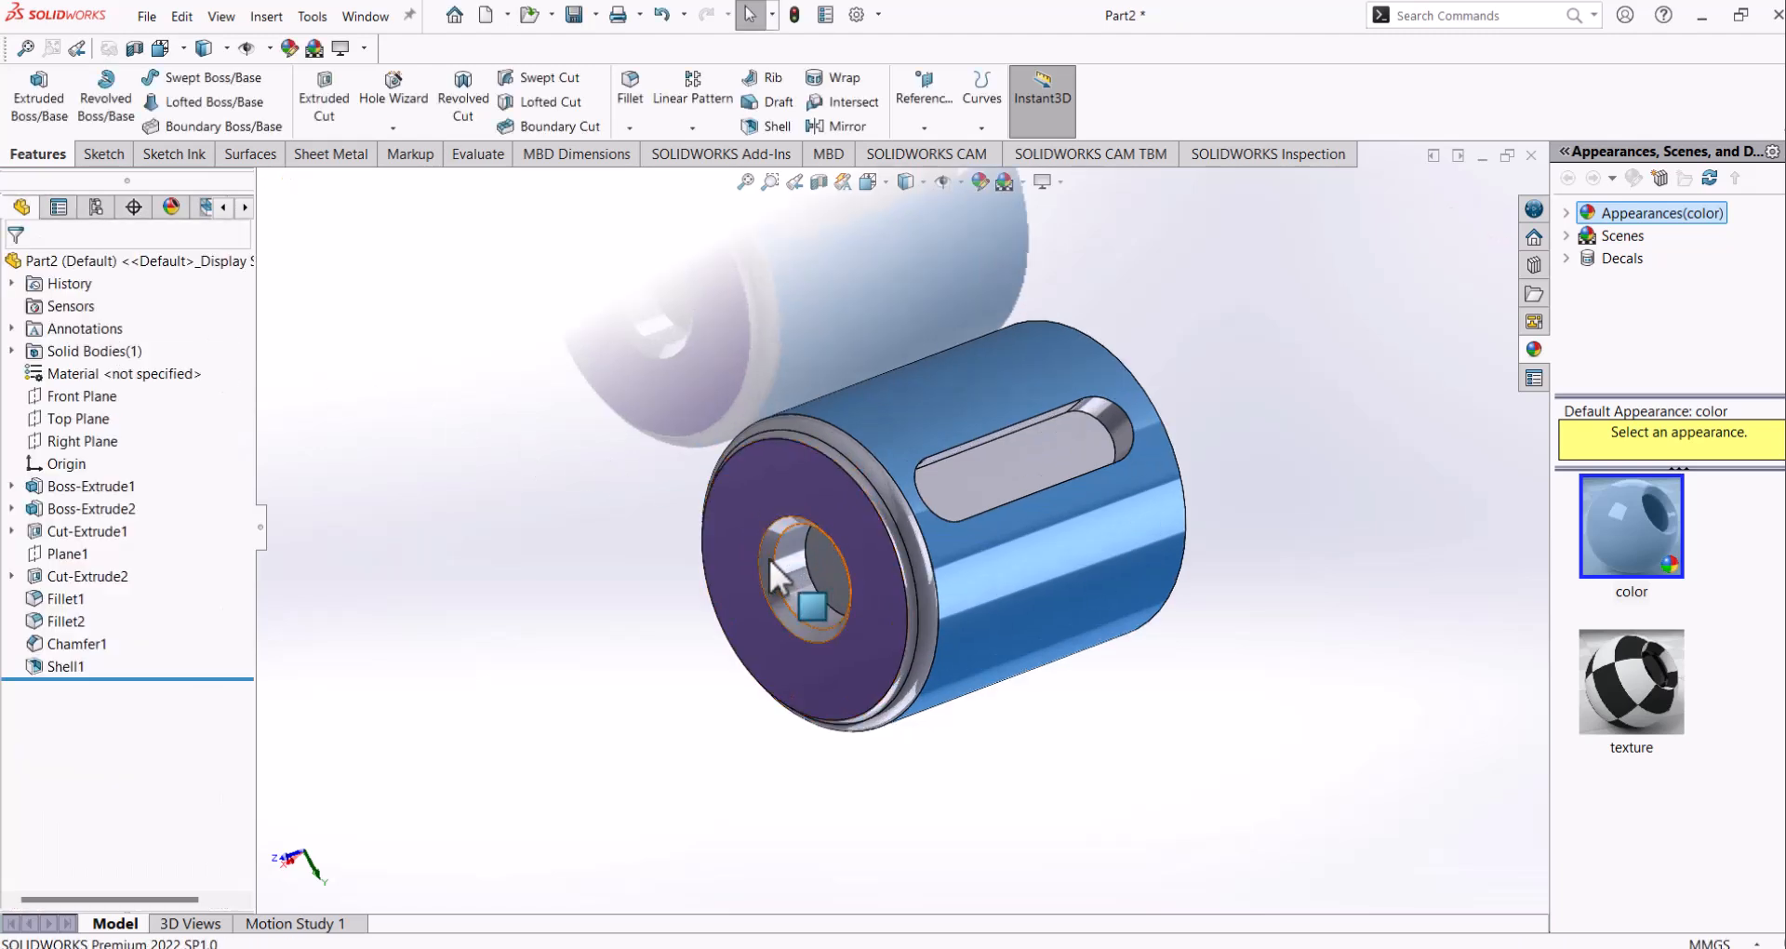
pyautogui.click(769, 560)
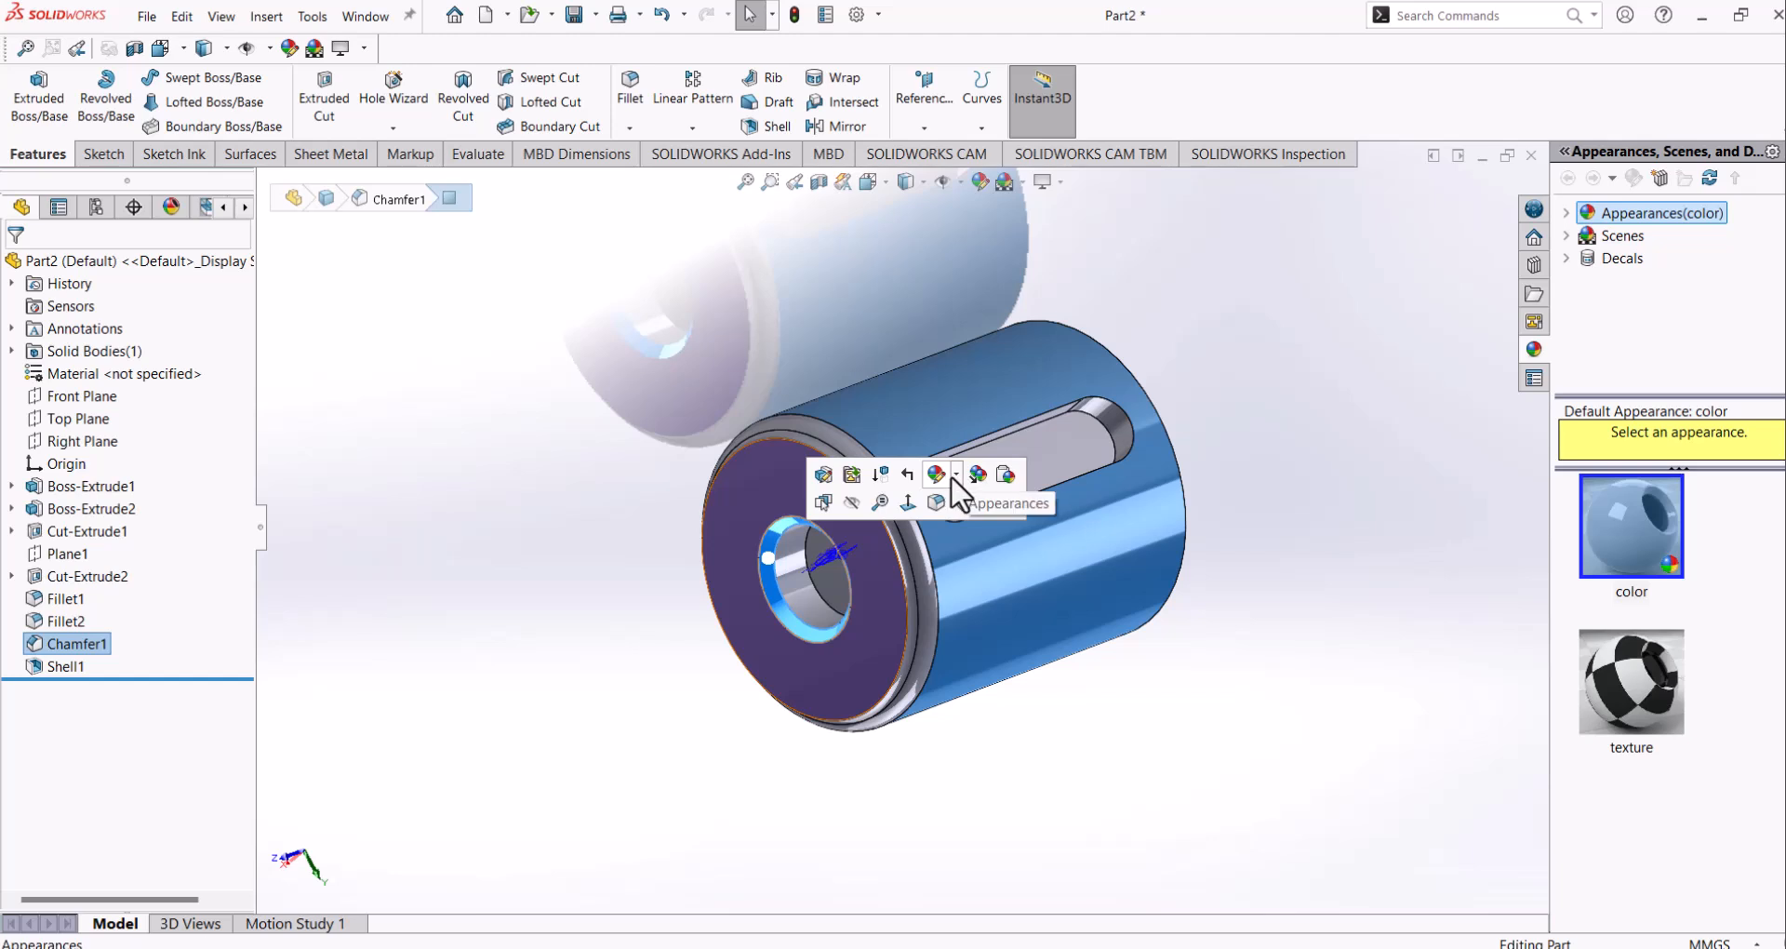
pyautogui.click(958, 481)
pyautogui.click(971, 523)
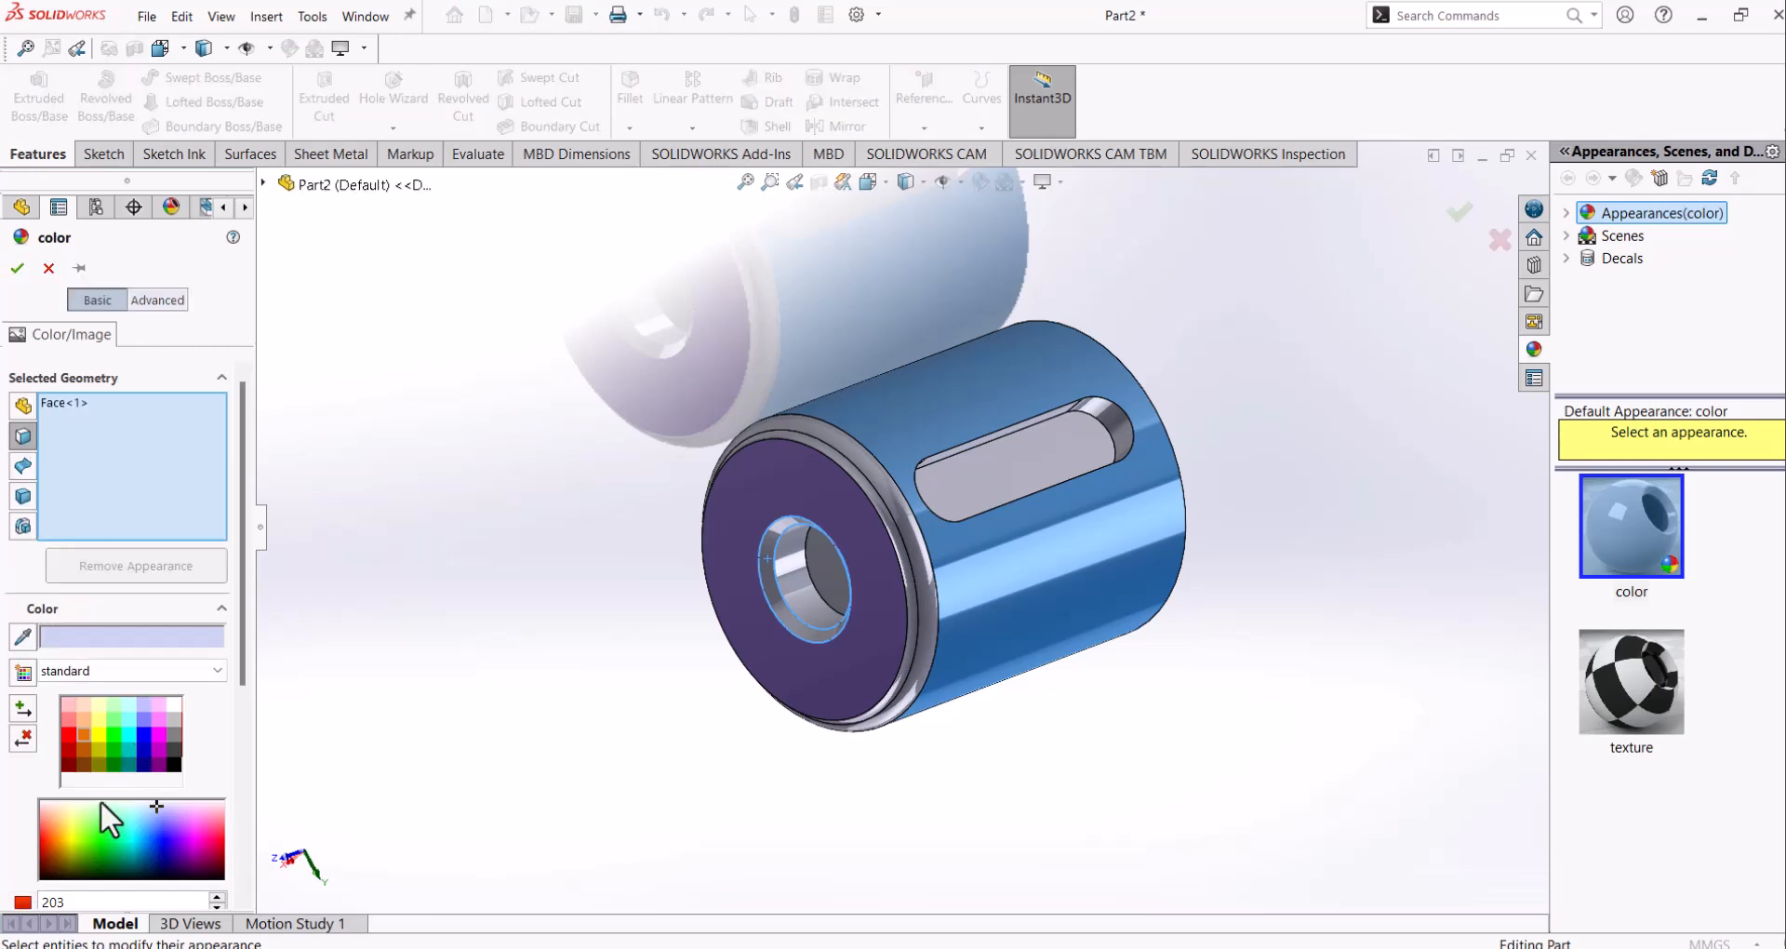
pyautogui.click(113, 749)
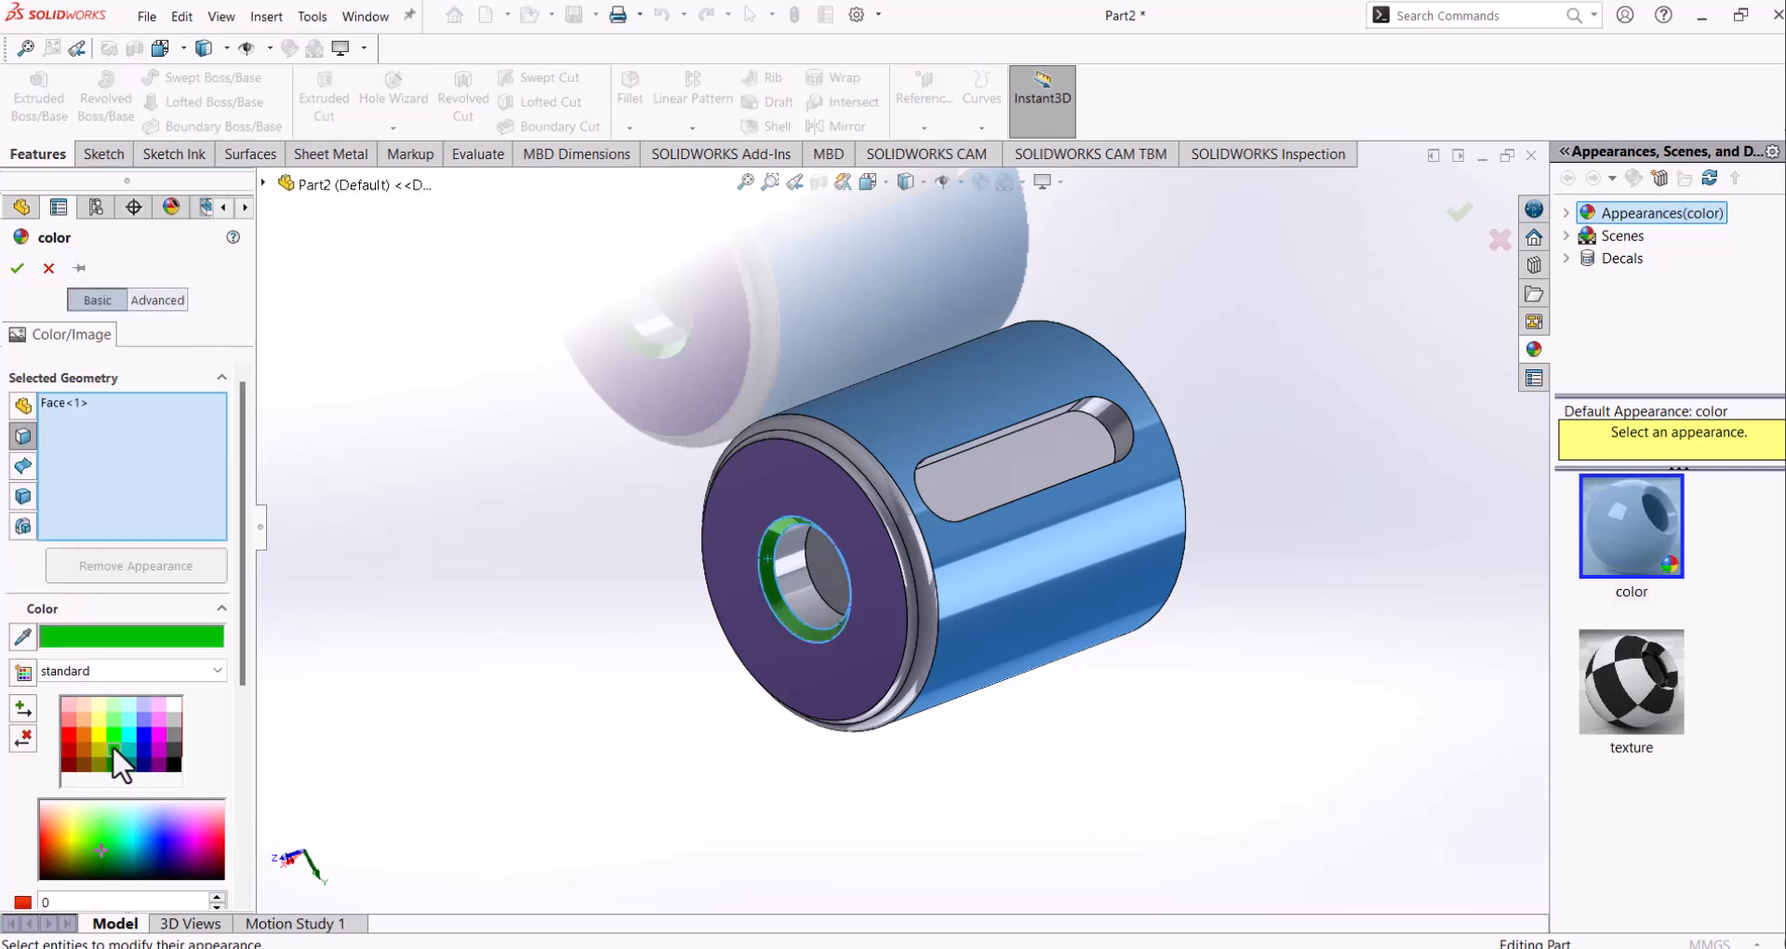
pyautogui.click(17, 268)
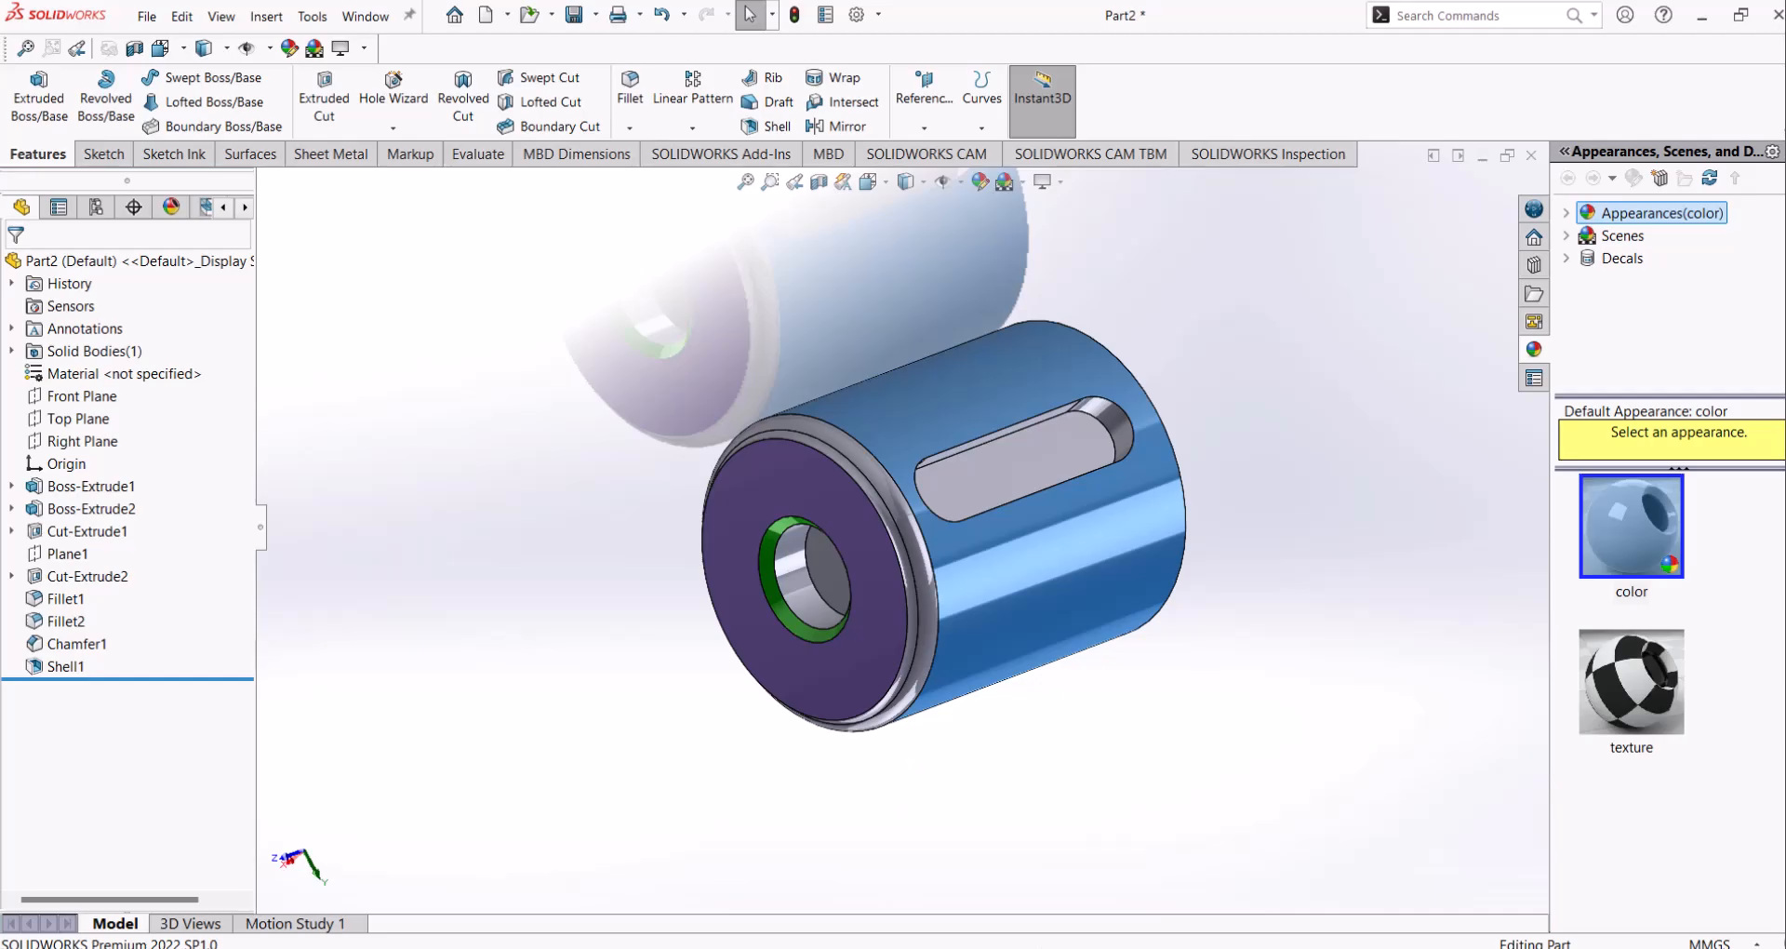
# Step: Check the recess colour in the browser drawing and apply standard orange to the whole central recess cut feature
pyautogui.hotkey('alt', 'Tab')
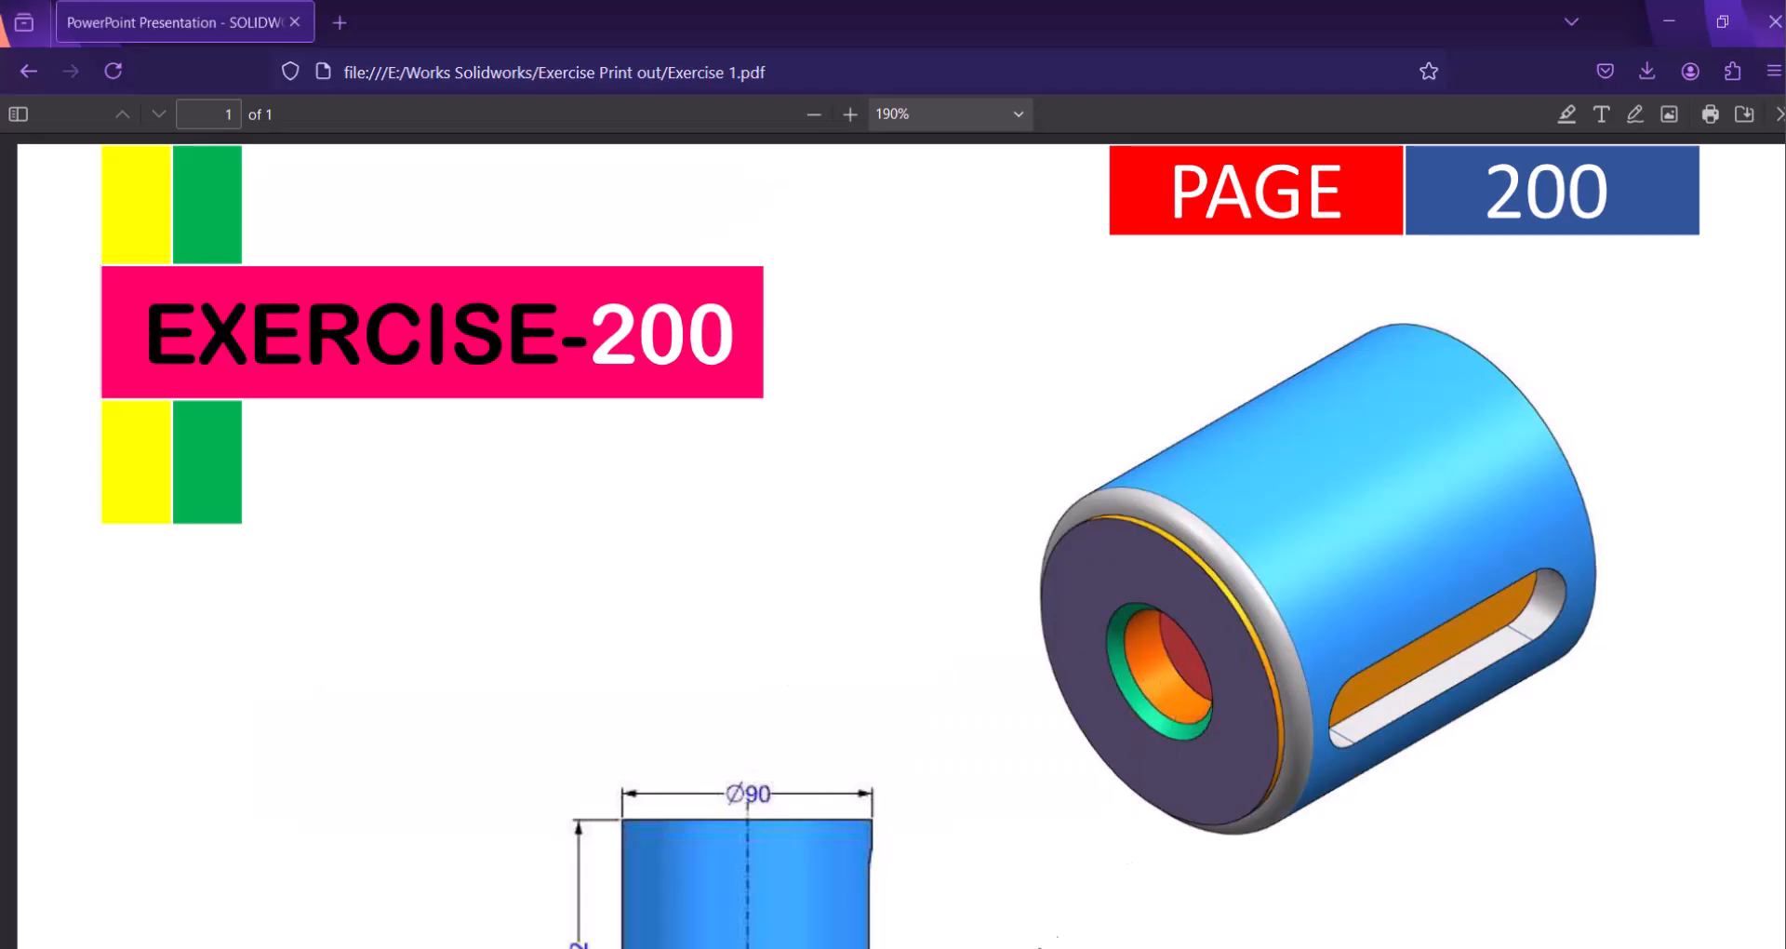
pyautogui.hotkey('alt', 'Tab')
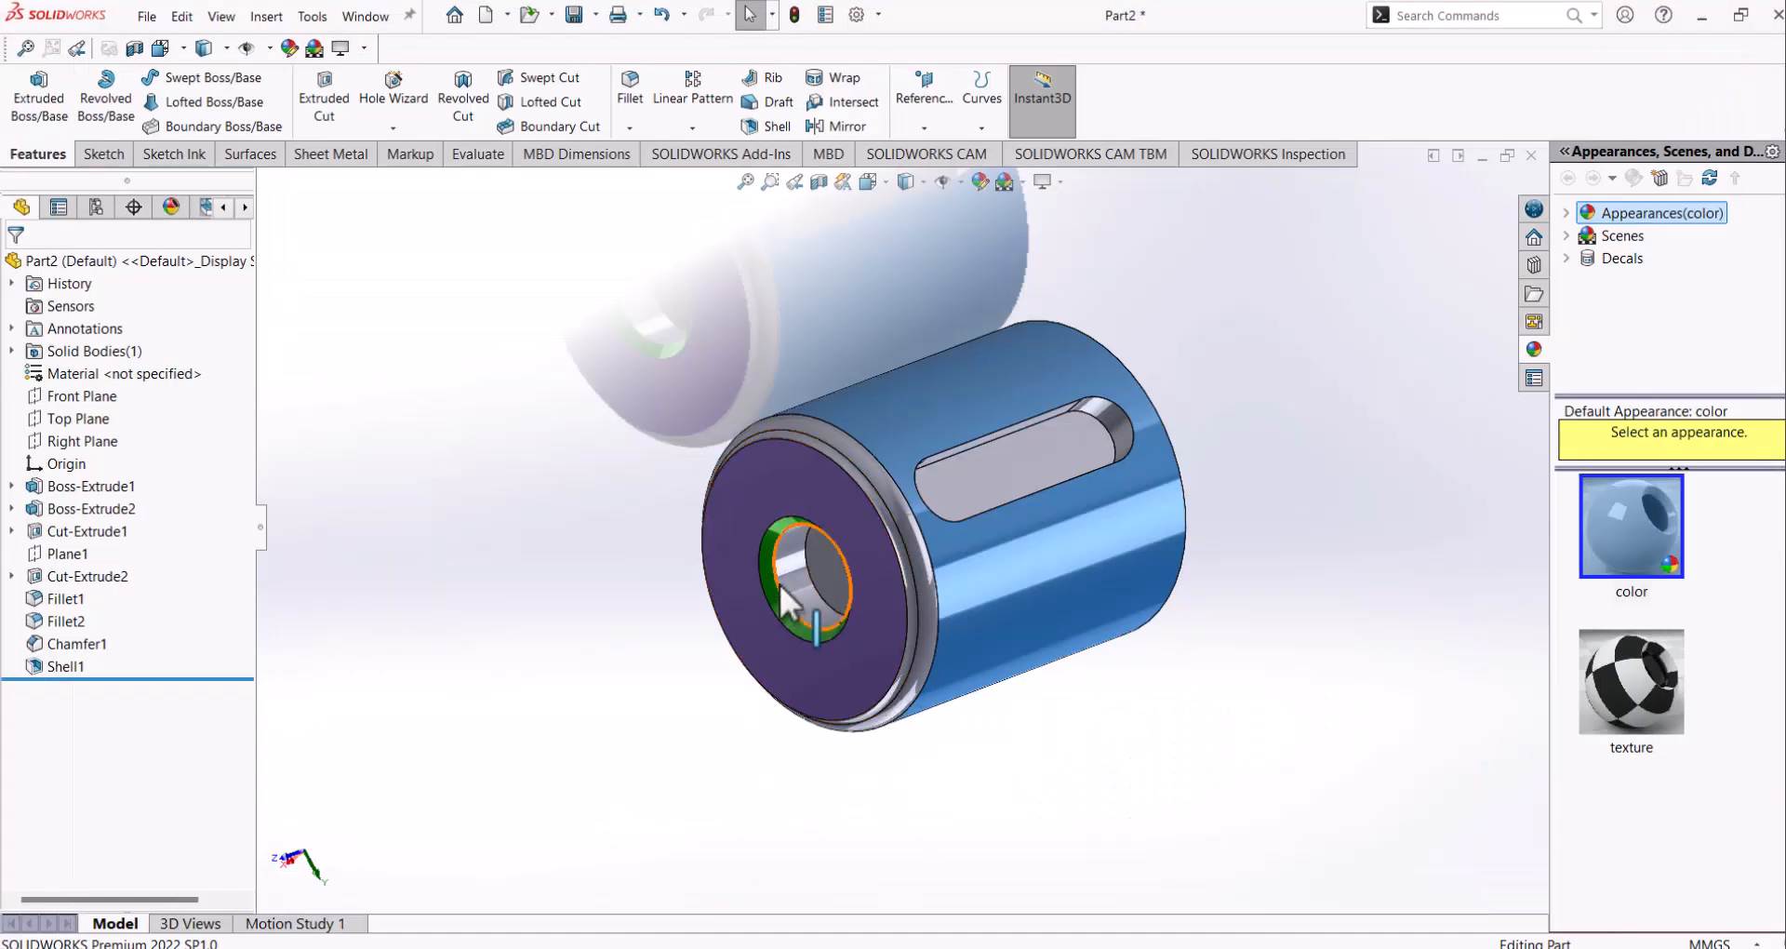
pyautogui.click(800, 590)
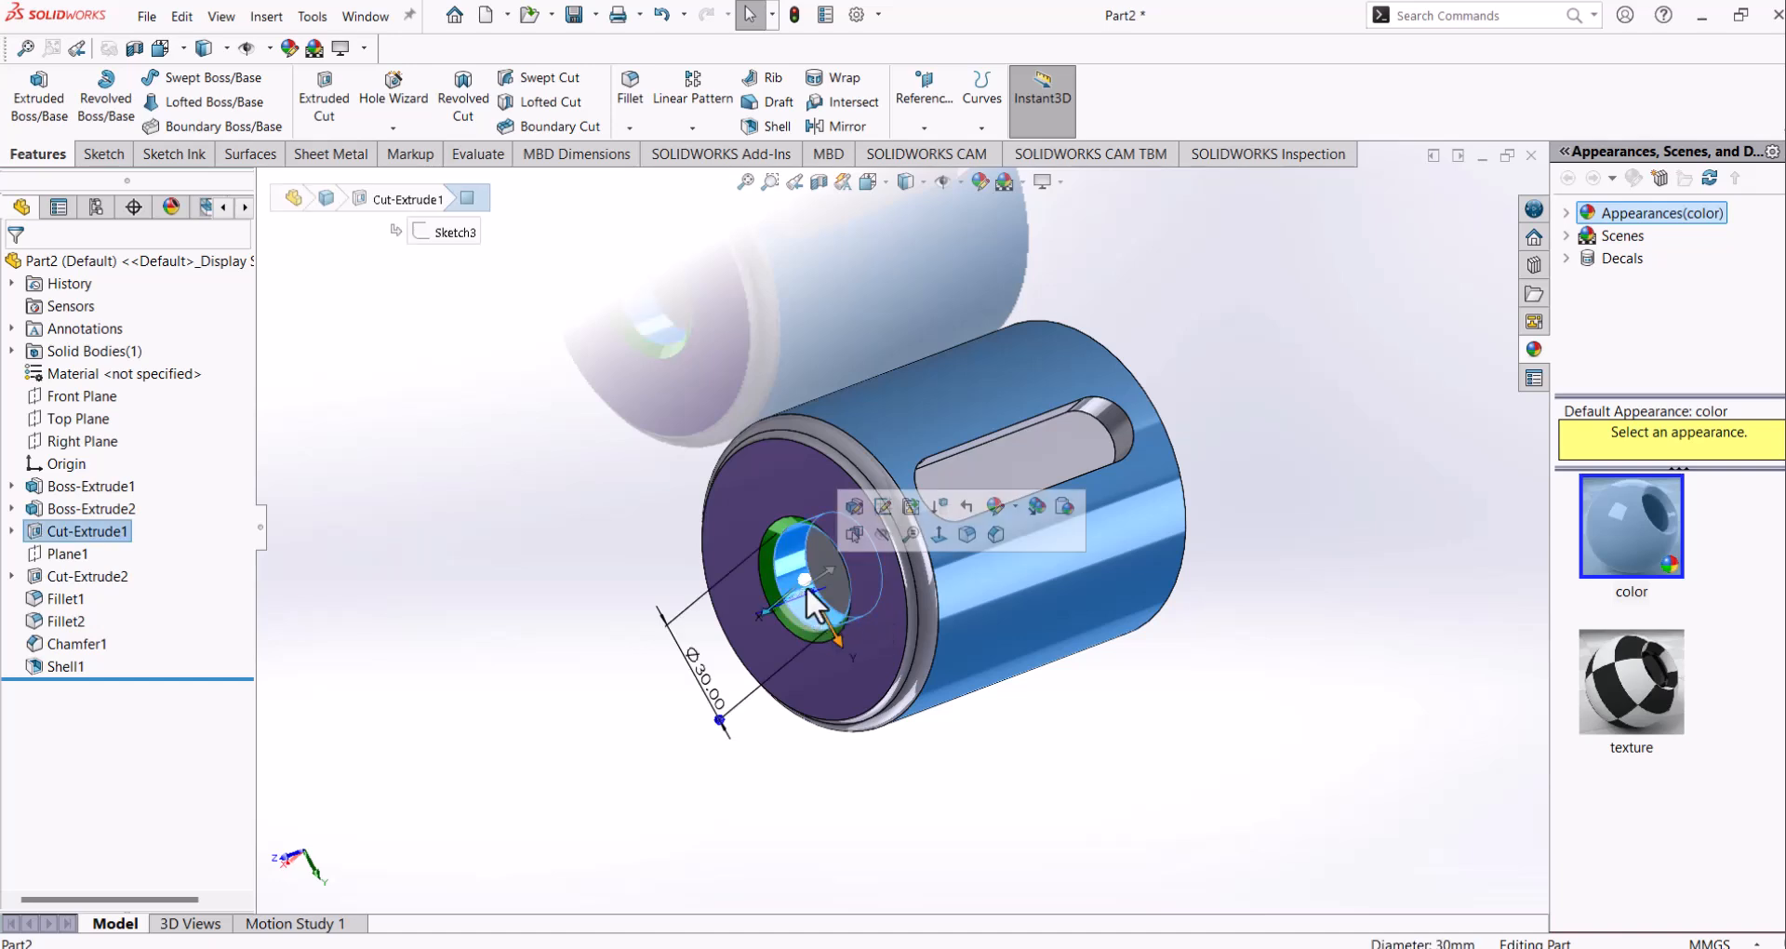
pyautogui.click(1020, 511)
pyautogui.click(1038, 596)
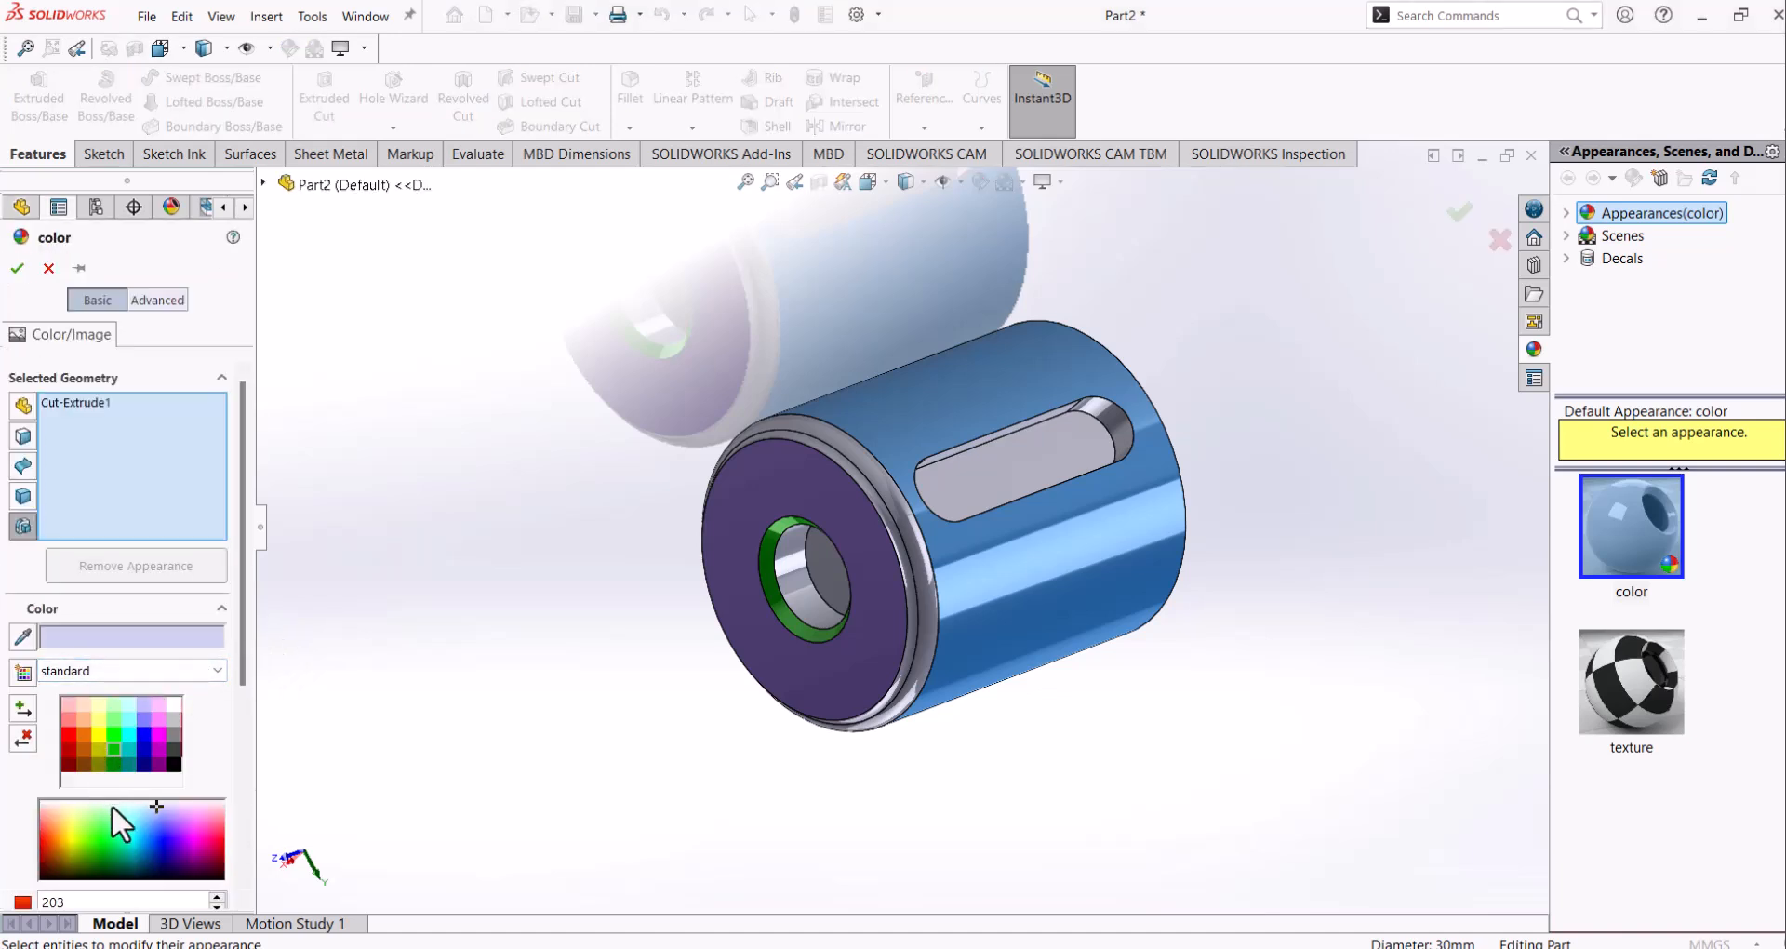
pyautogui.click(78, 731)
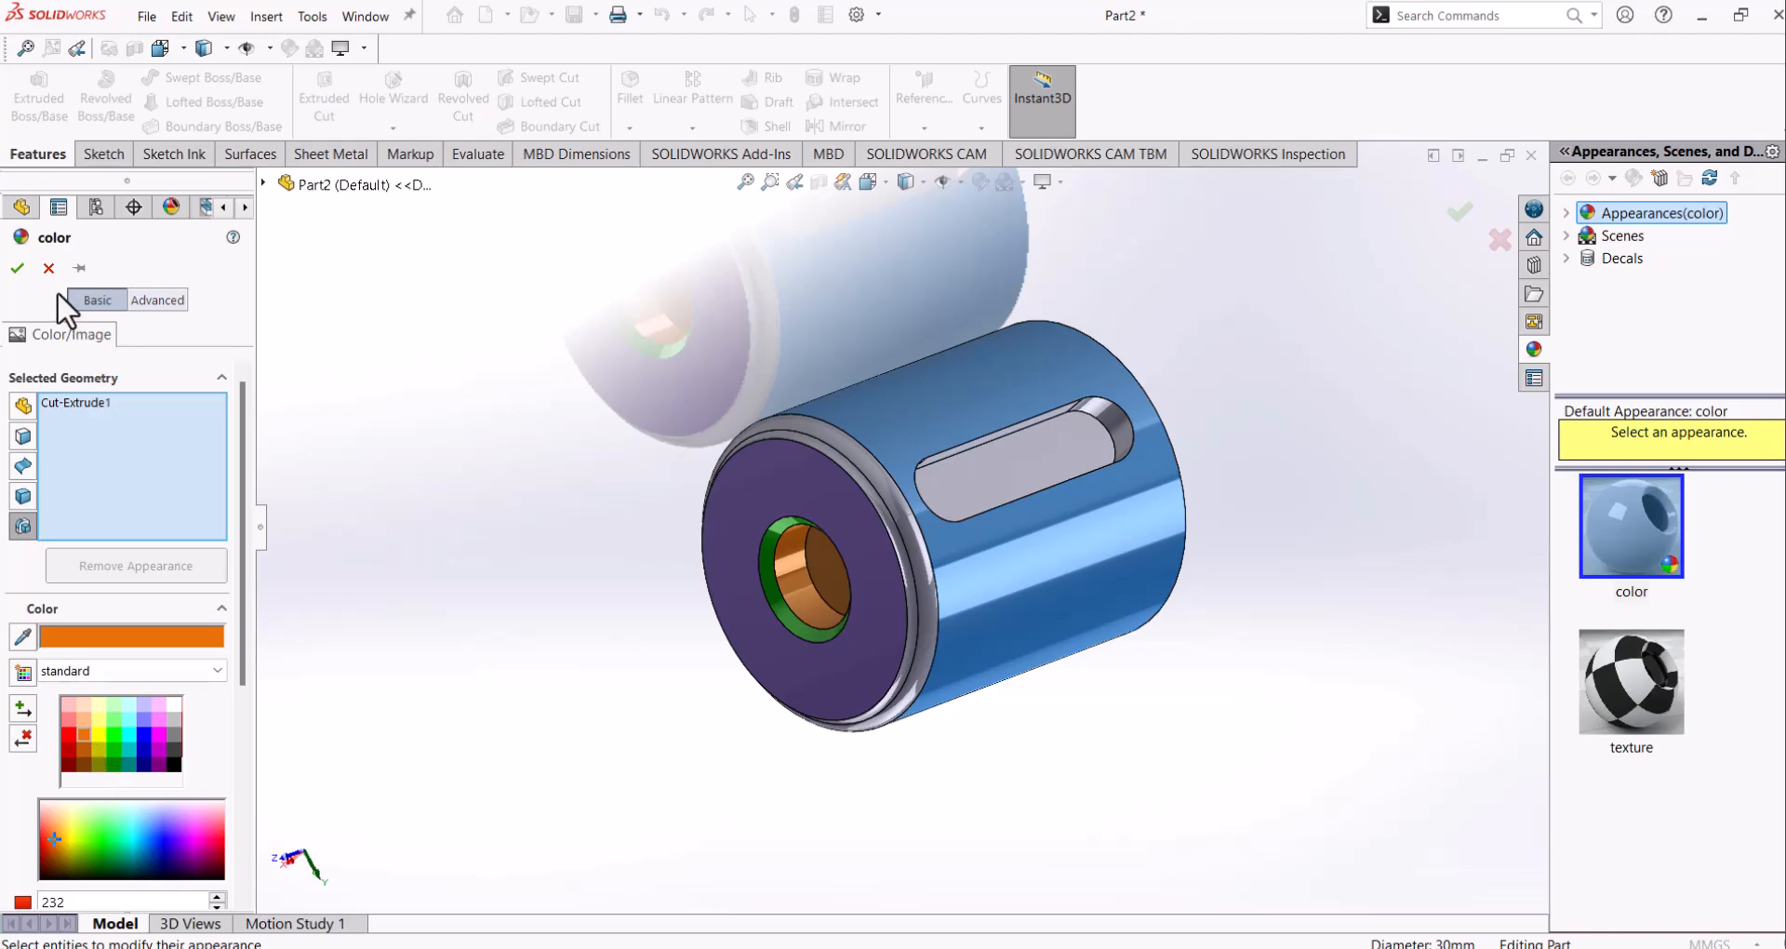
pyautogui.click(17, 268)
# Step: Colour the narrow fillet face around the rim of the boss's purple front face standard yellow
pyautogui.moveTo(980, 722); pyautogui.dragTo(960, 688, button='middle')
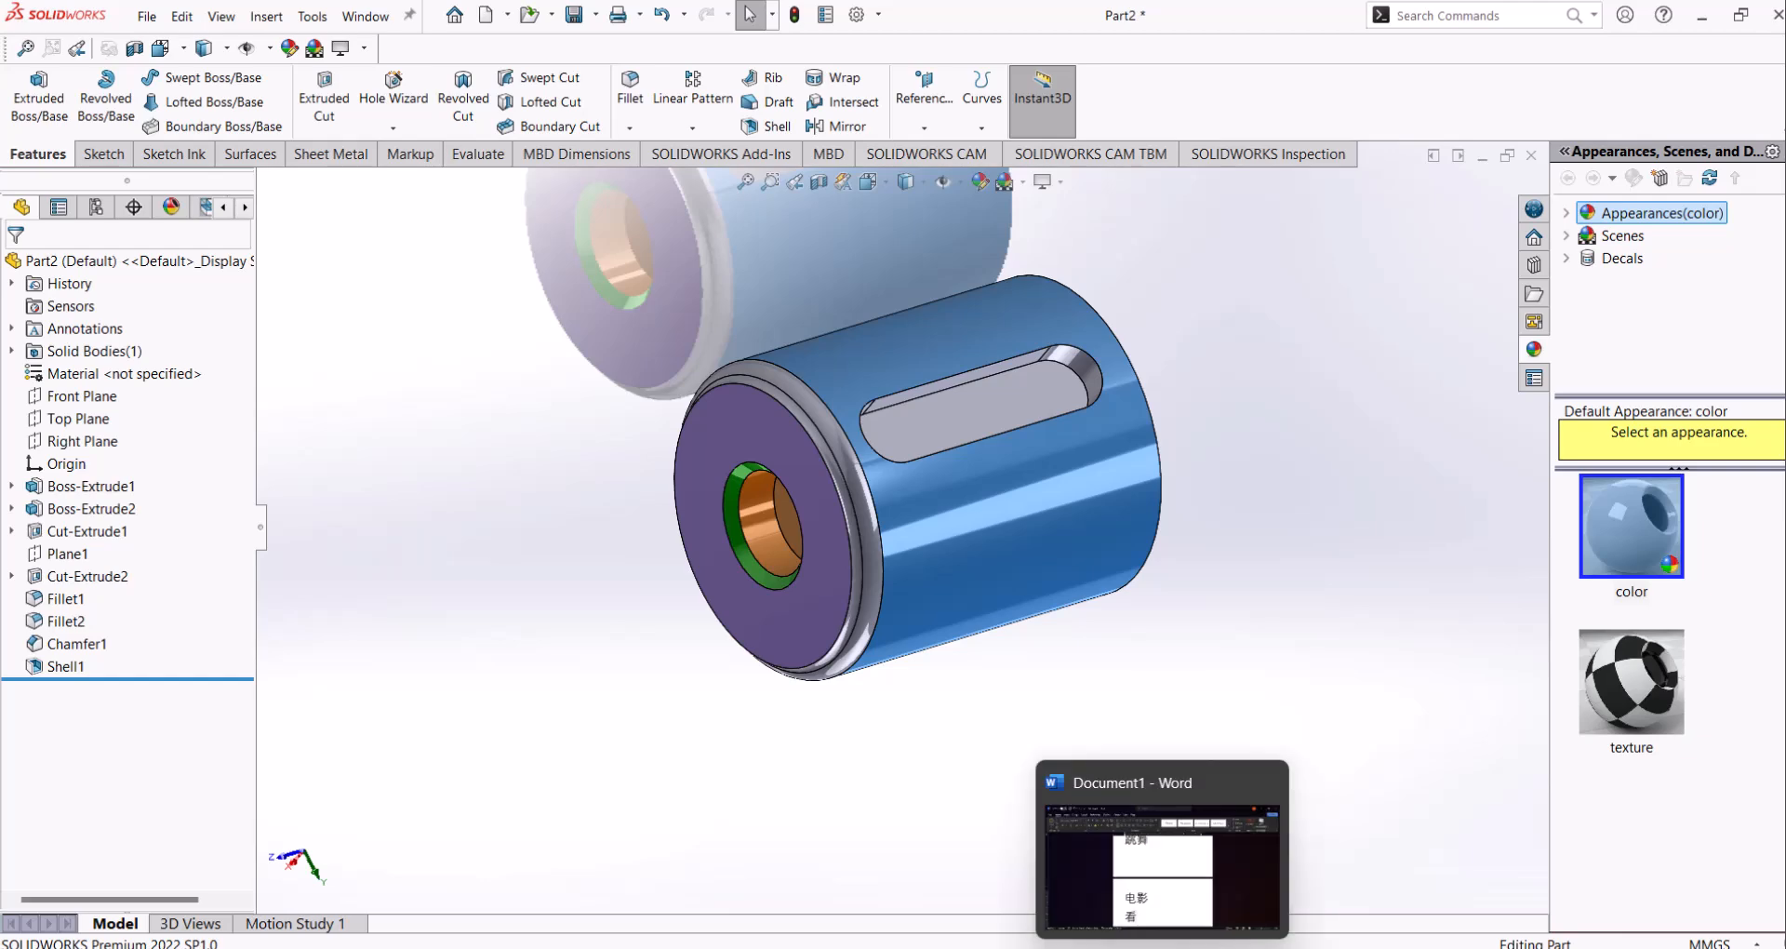
pyautogui.hotkey('alt', 'Tab')
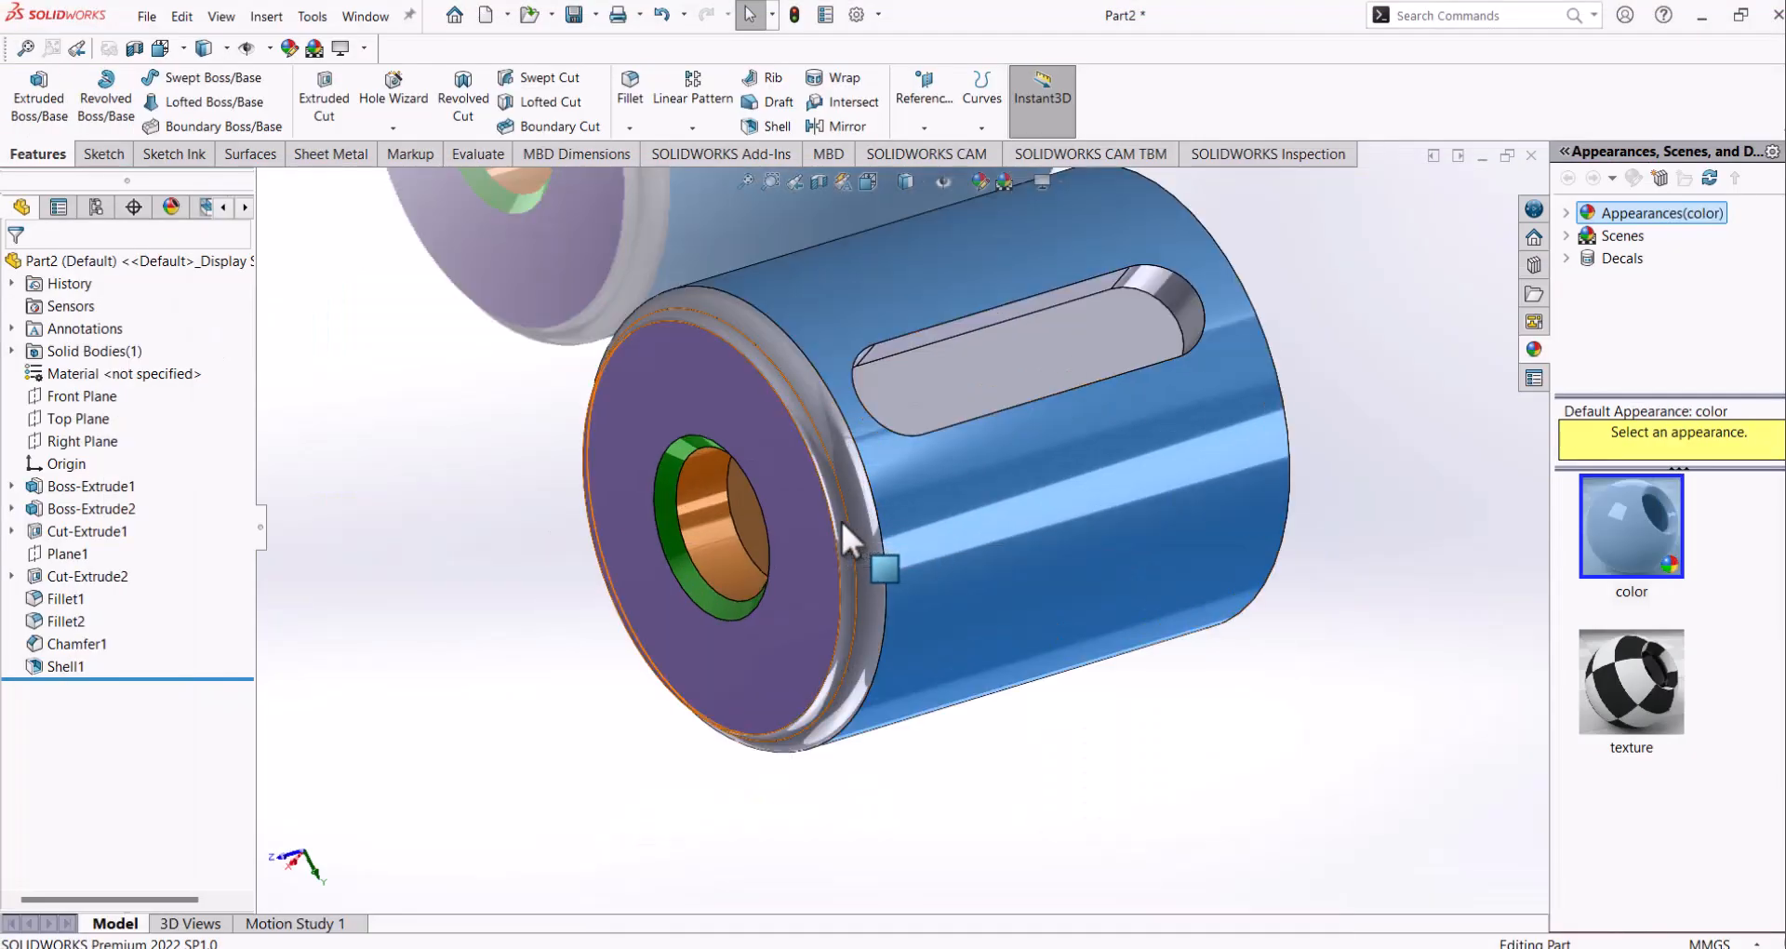
pyautogui.click(841, 517)
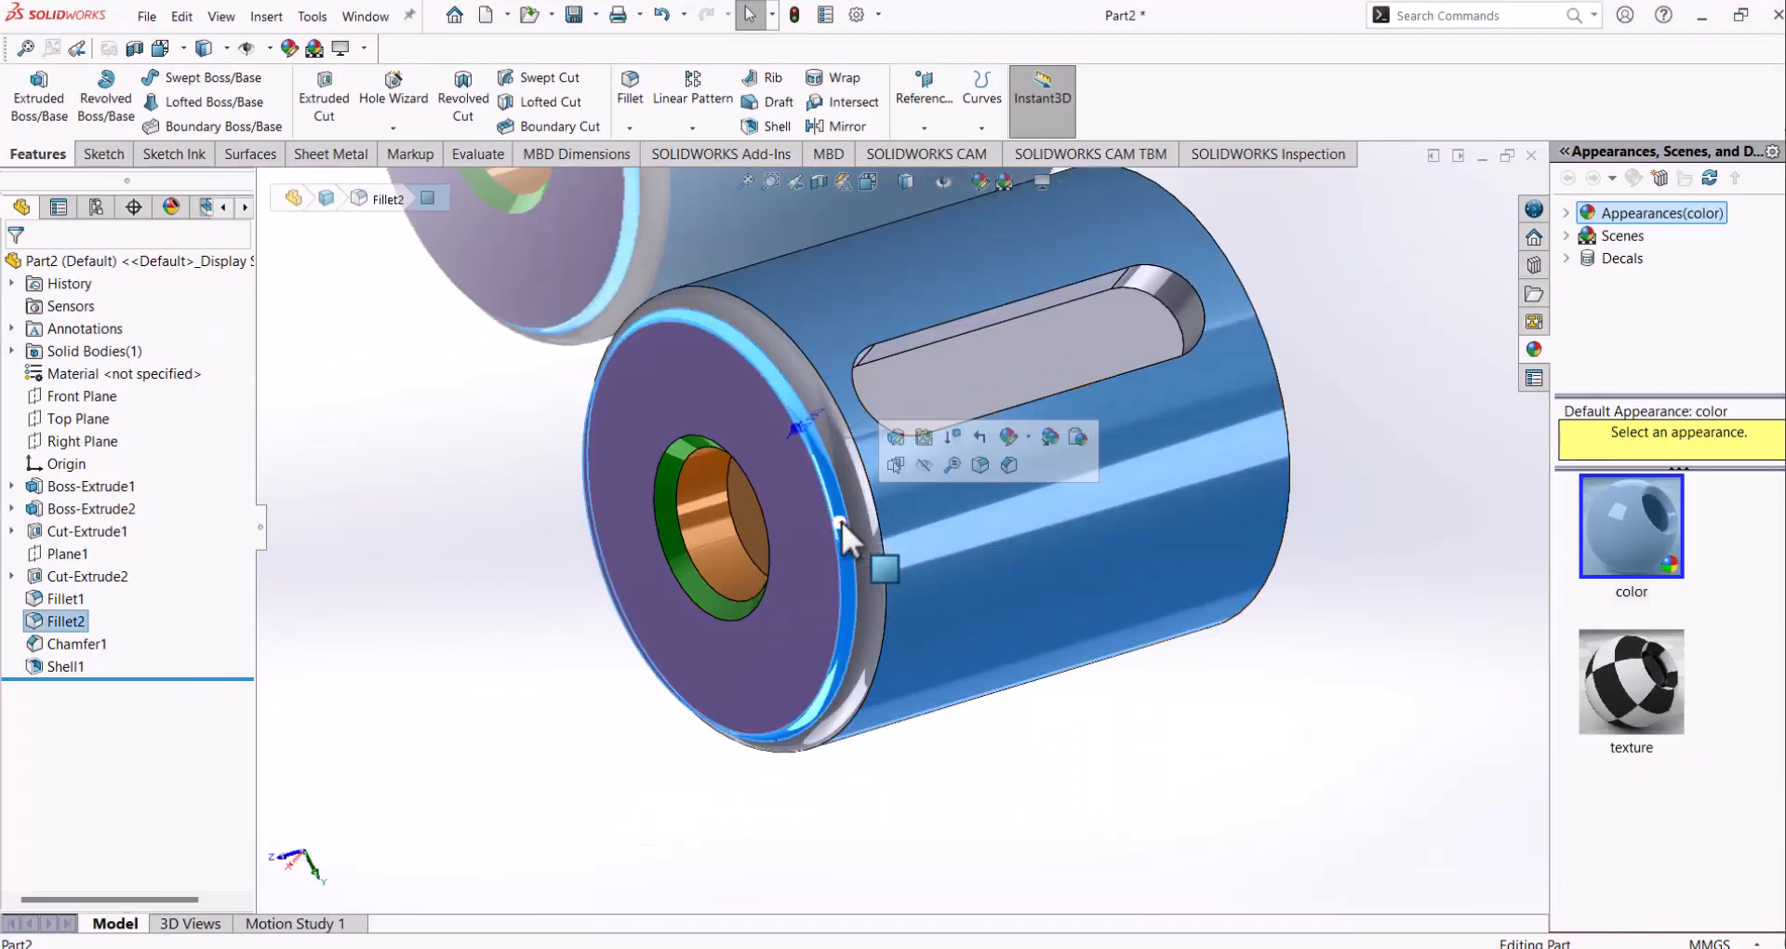
pyautogui.click(1028, 437)
pyautogui.click(1028, 486)
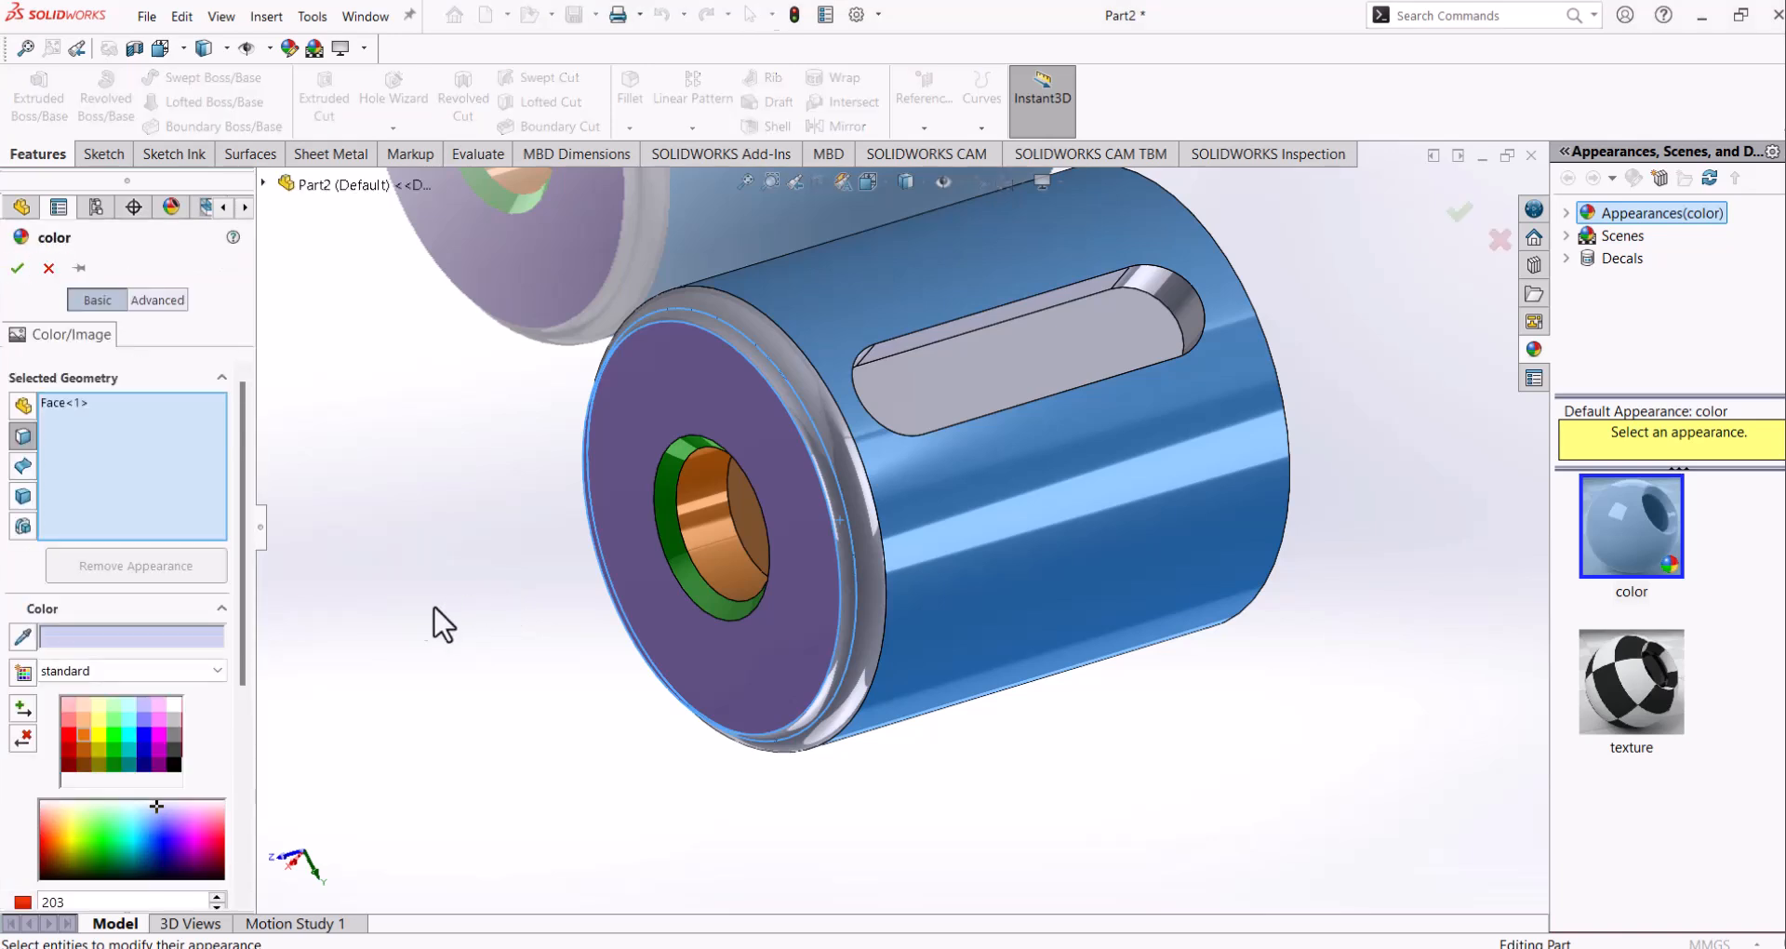
pyautogui.click(92, 735)
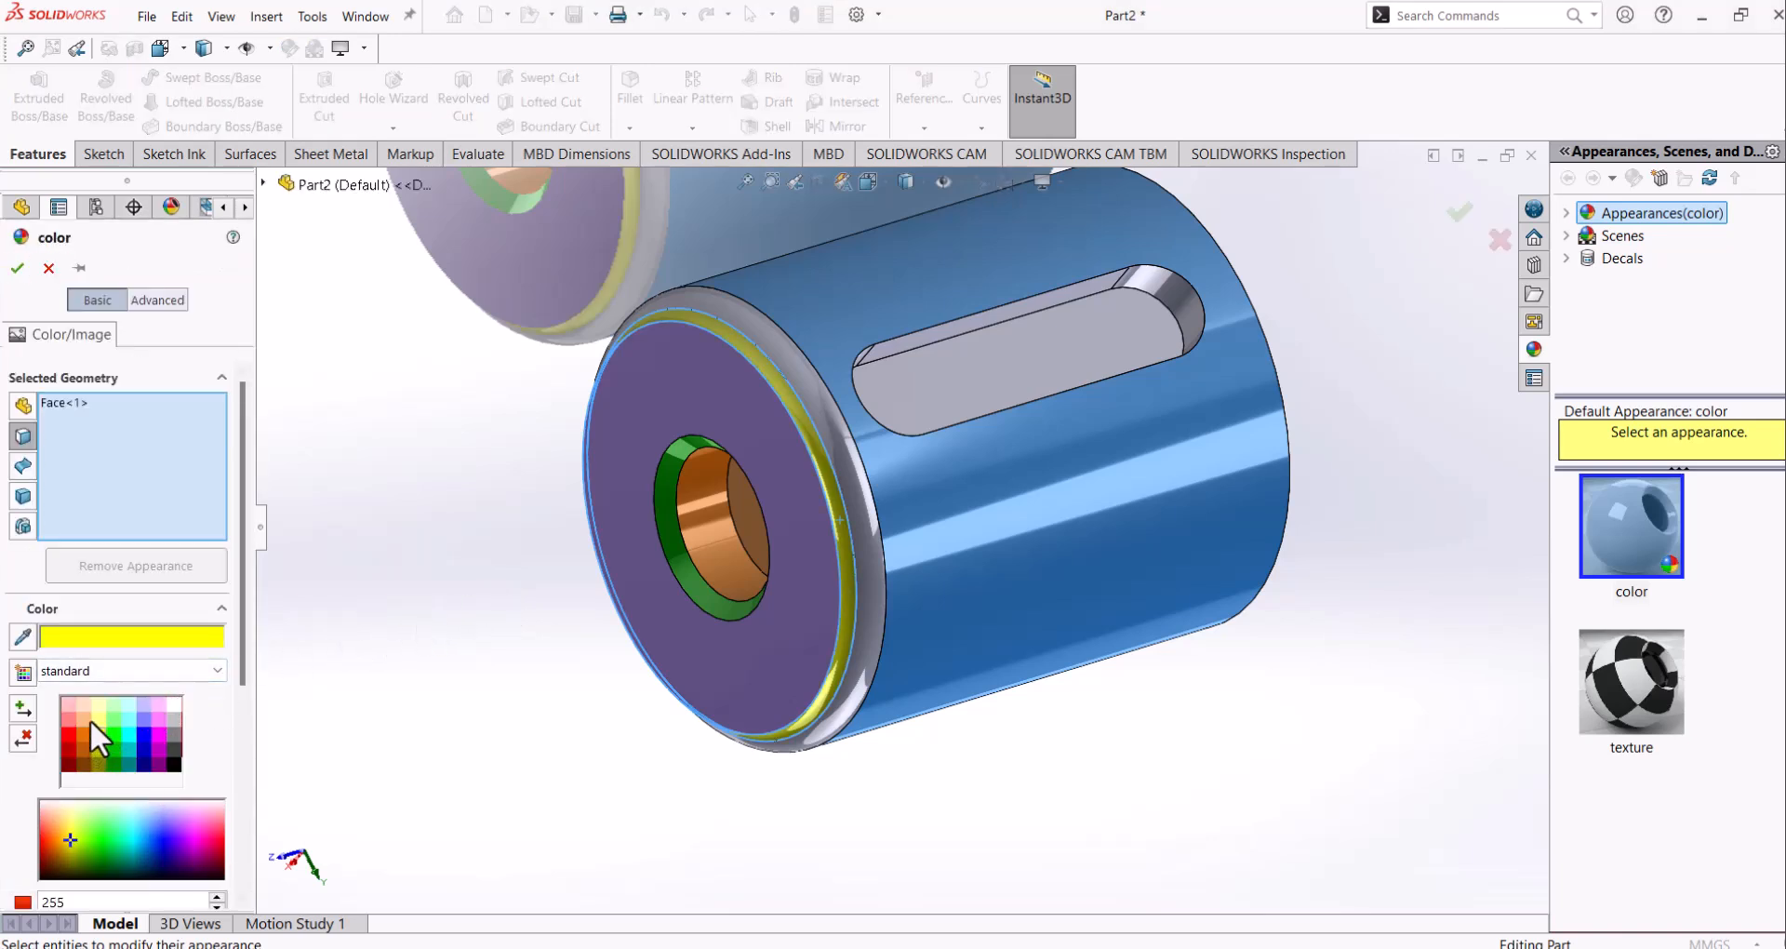
pyautogui.click(16, 268)
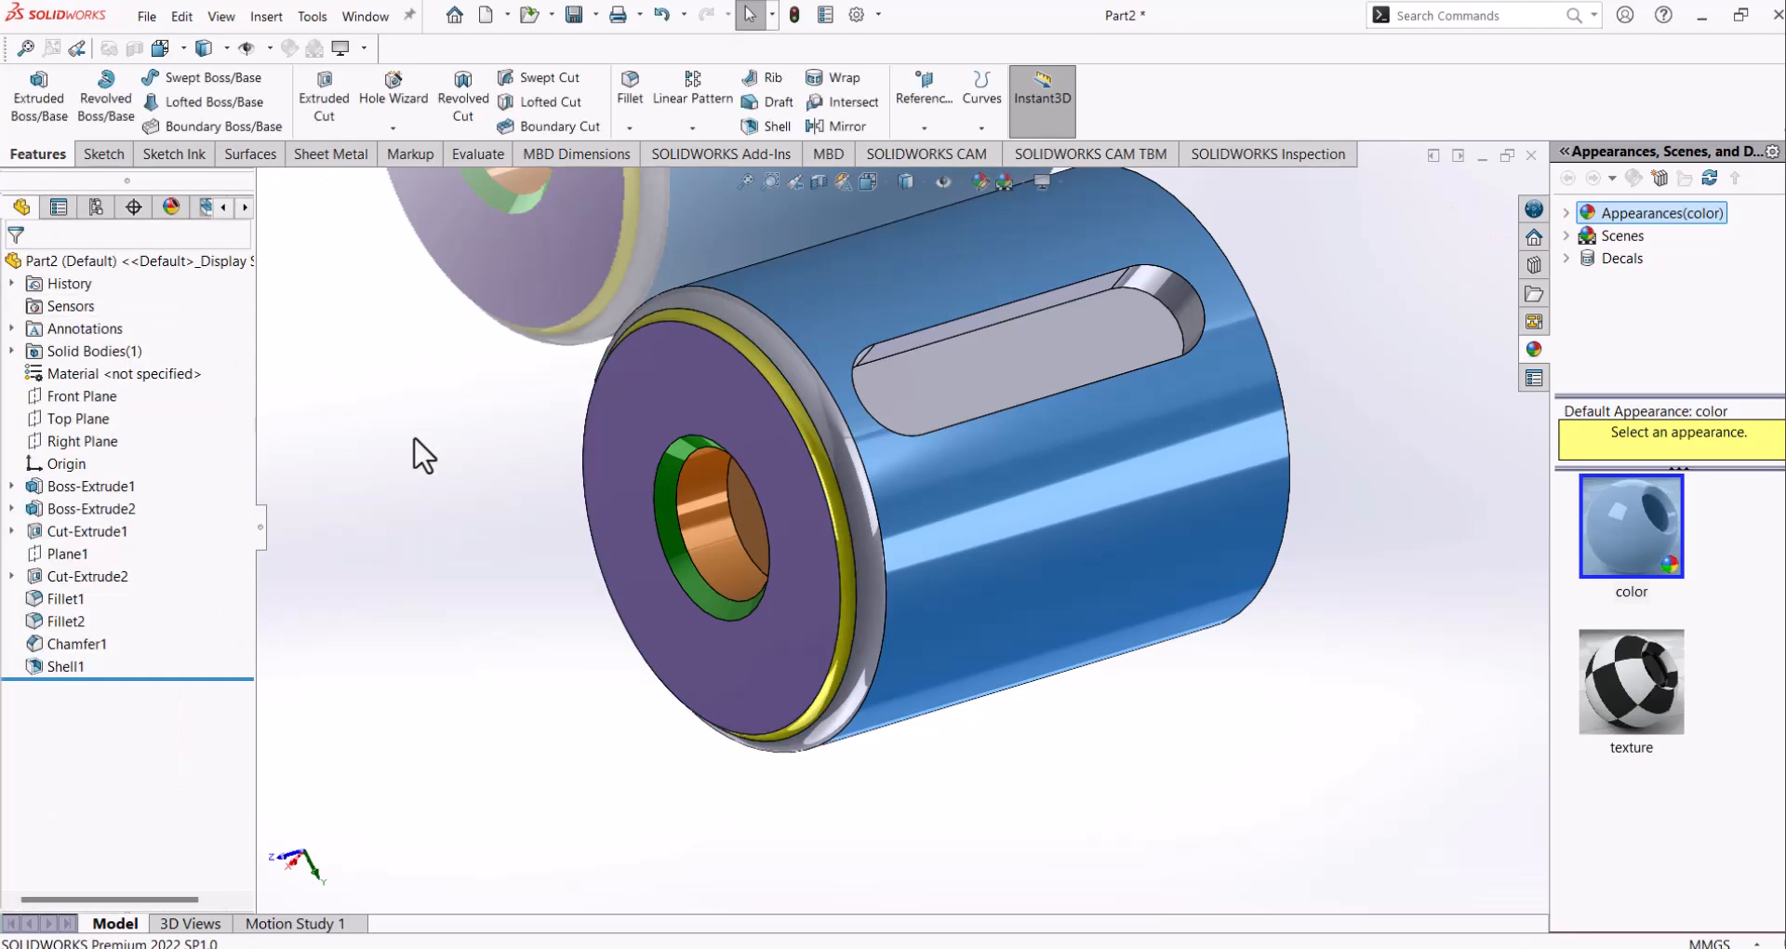
# Step: Switch to the Exercise-200 drawing in the browser and compare its isometric, front and section view colours with the model
pyautogui.moveTo(518, 479); pyautogui.dragTo(949, 479, button='middle')
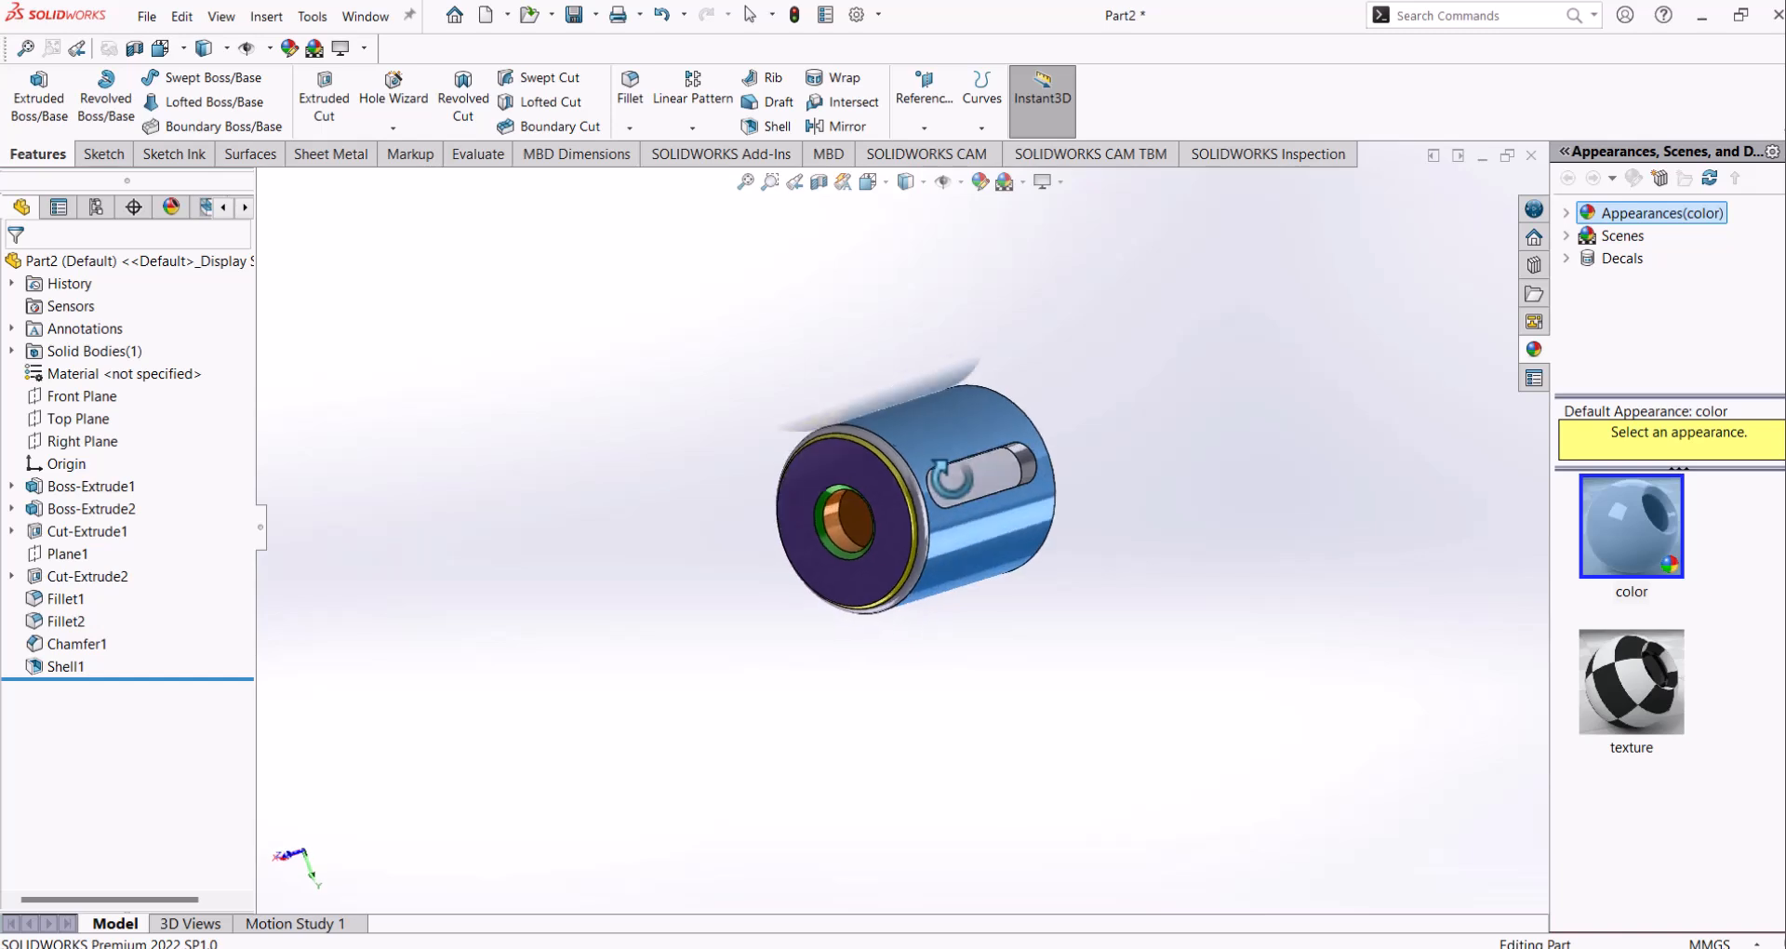
pyautogui.scroll(5, 949, 479)
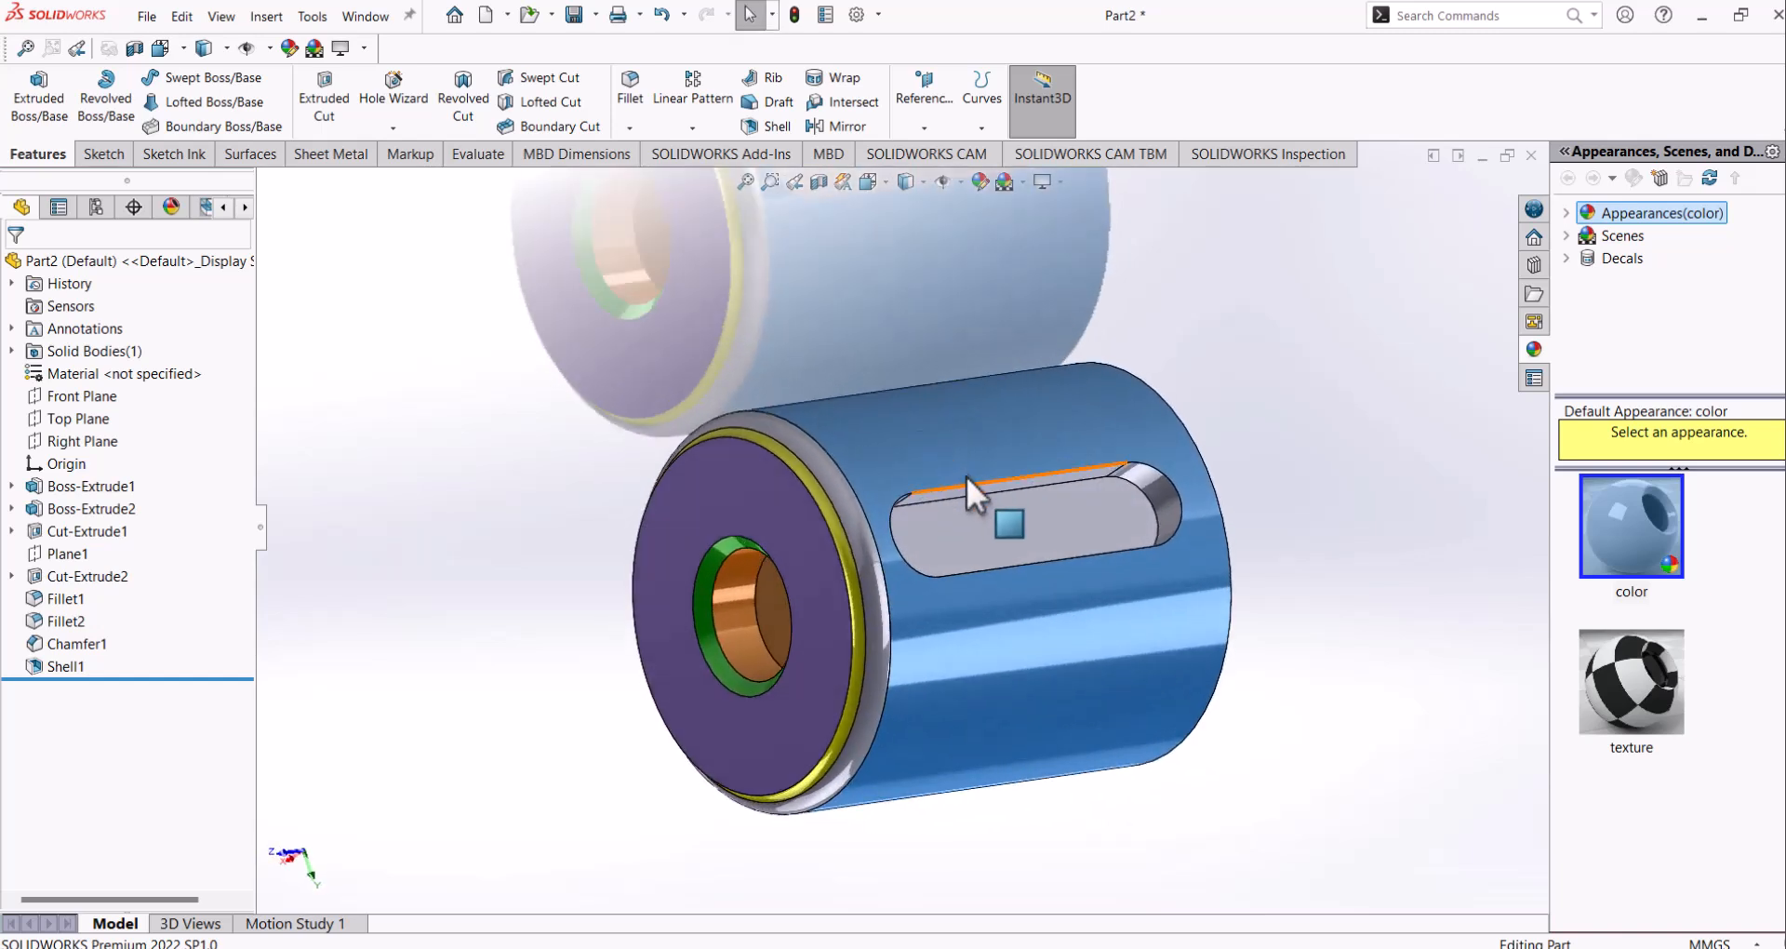
pyautogui.click(1057, 948)
pyautogui.click(1058, 948)
pyautogui.click(1058, 948)
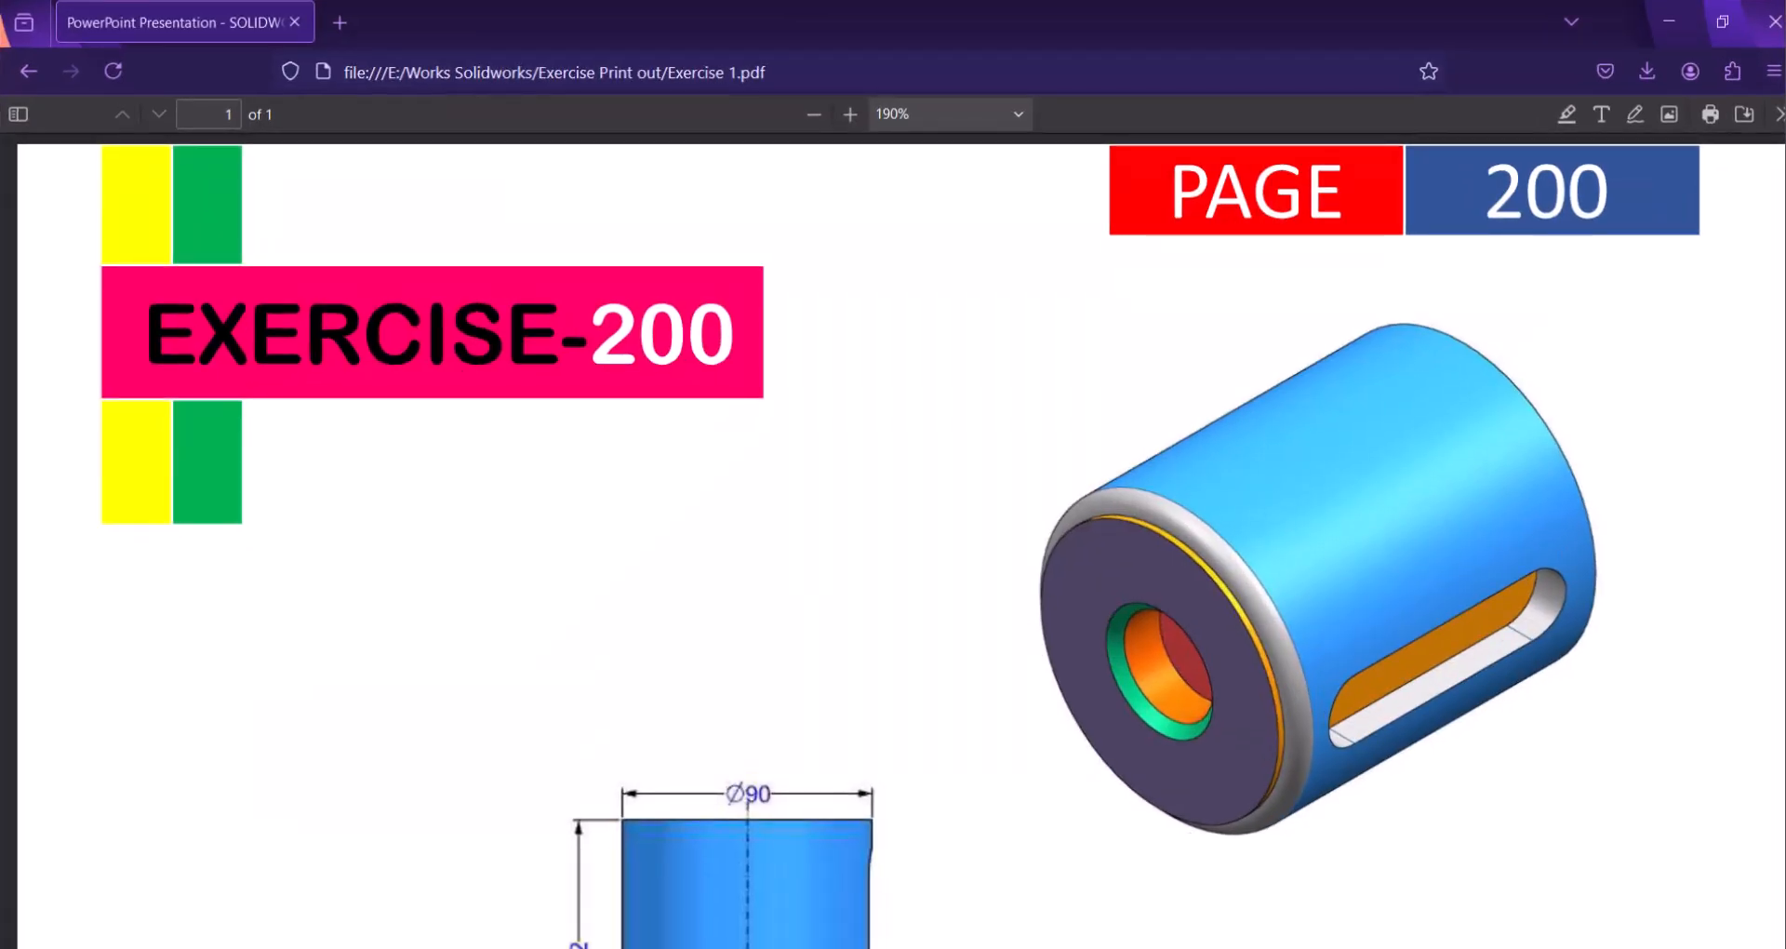
pyautogui.scroll(-3, 1111, 681)
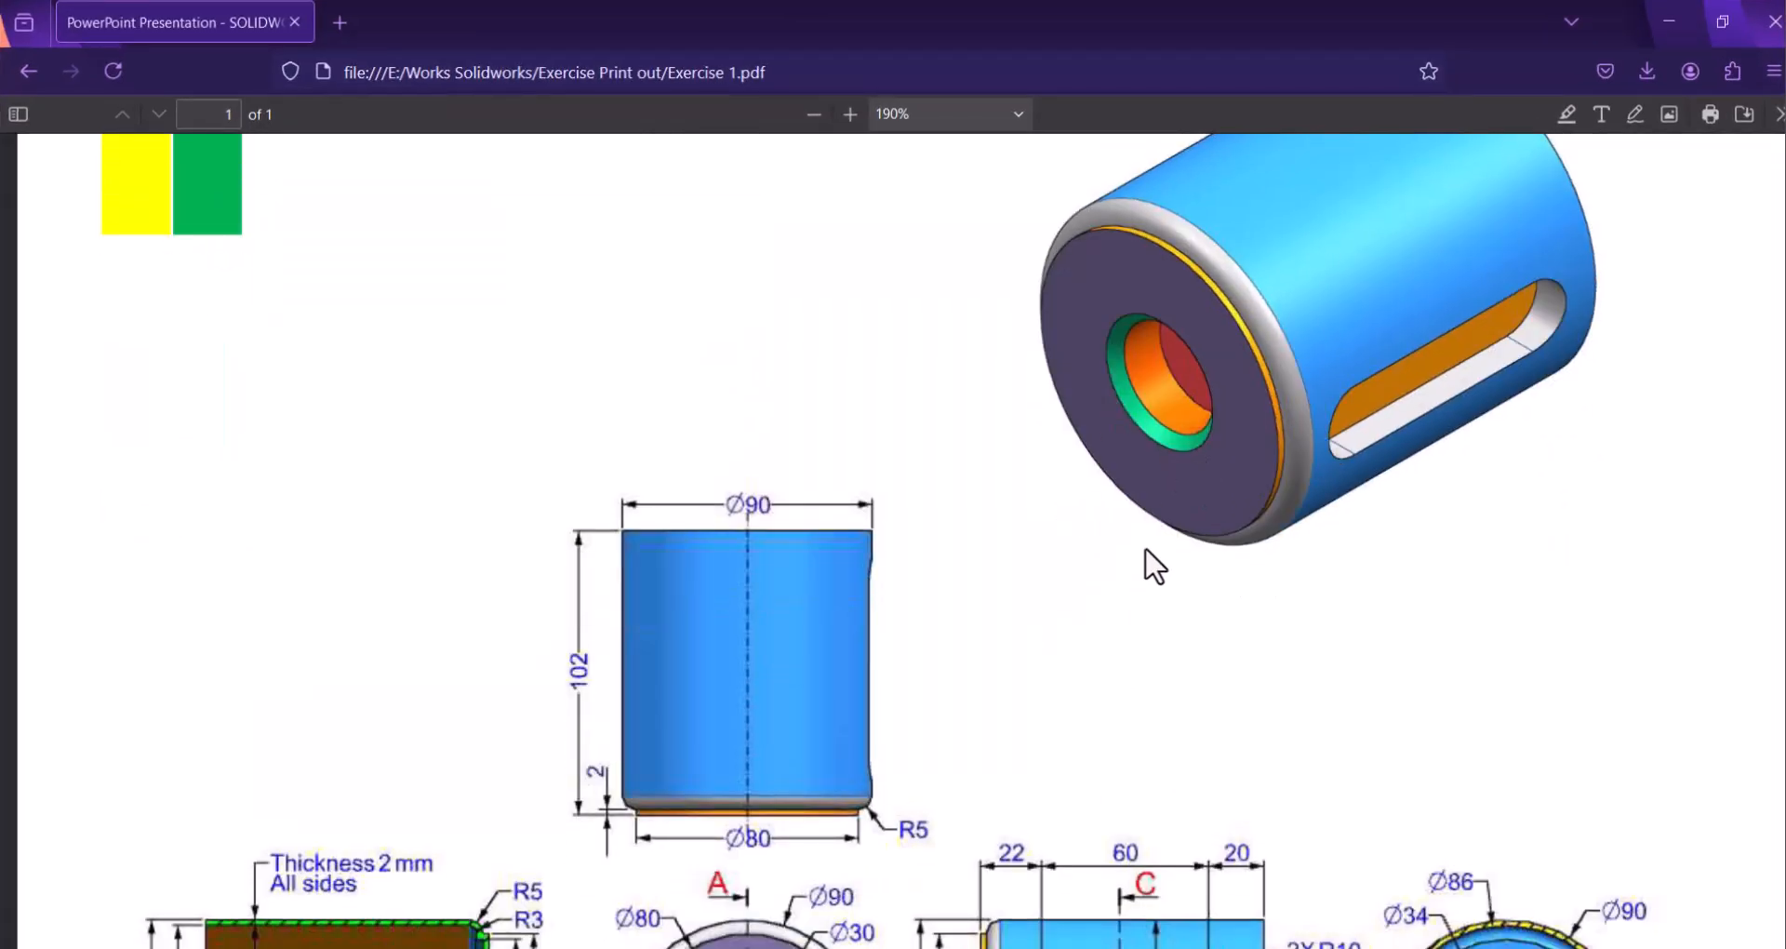
pyautogui.scroll(-8, 1154, 572)
pyautogui.scroll(5, 1154, 559)
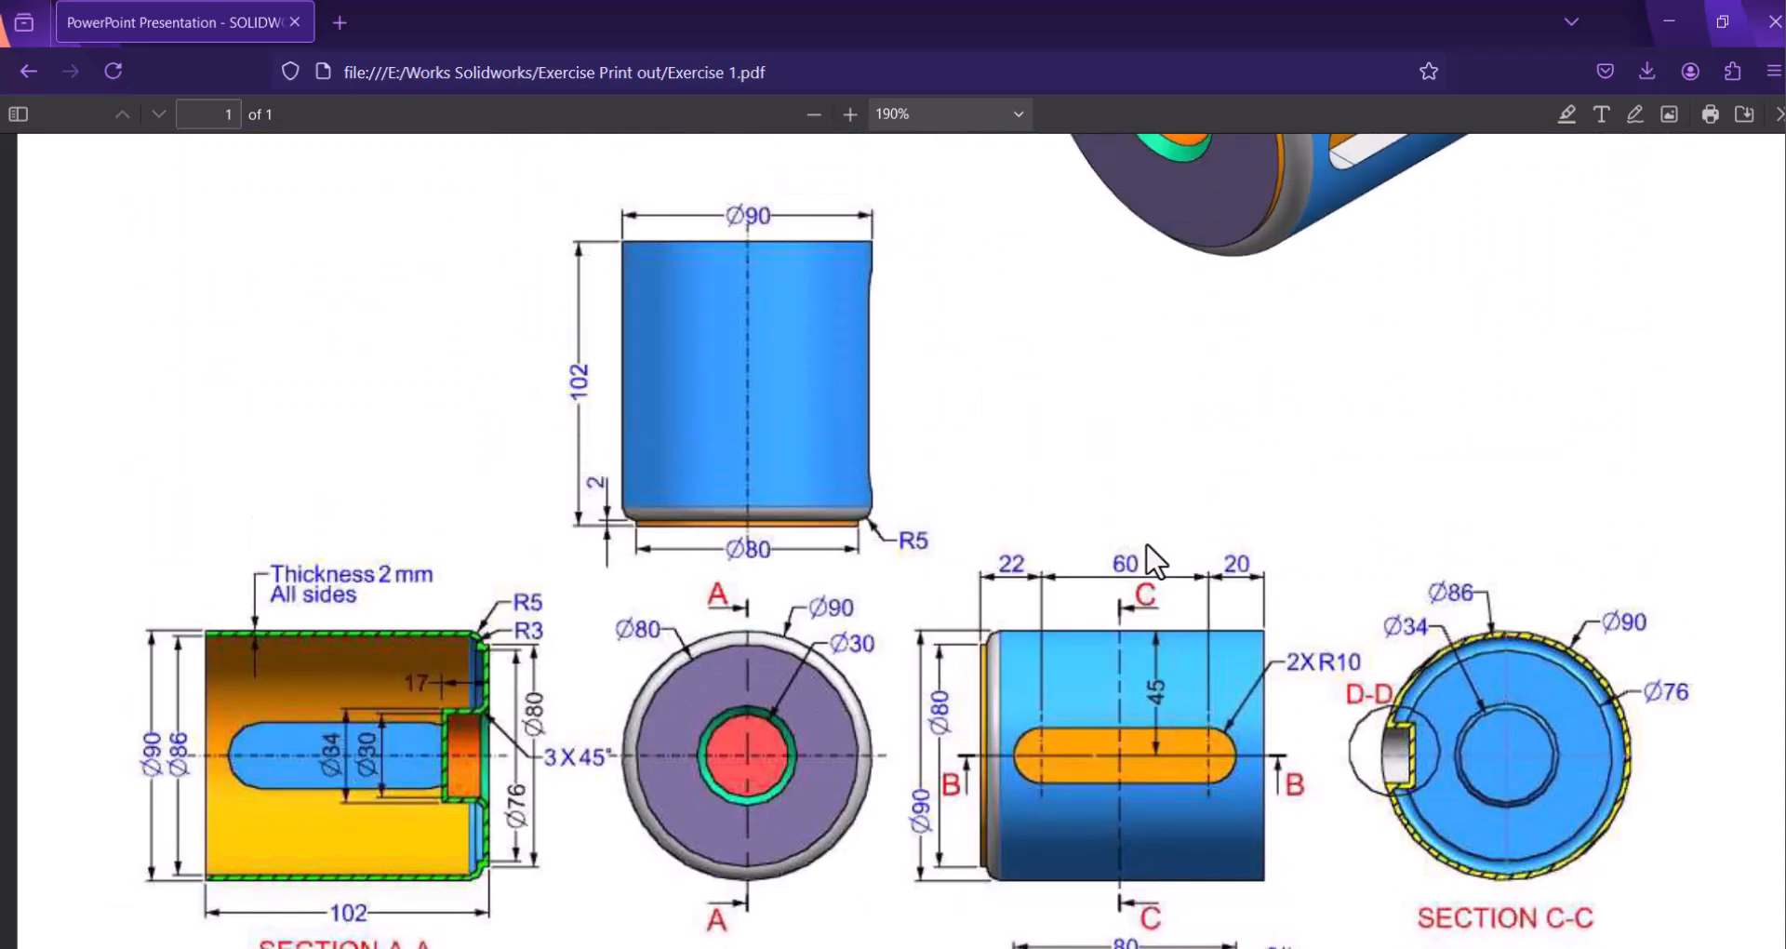
pyautogui.keyDown('ctrl'); pyautogui.scroll(-4, 1154, 558); pyautogui.keyUp('ctrl')
pyautogui.scroll(5, 1146, 502)
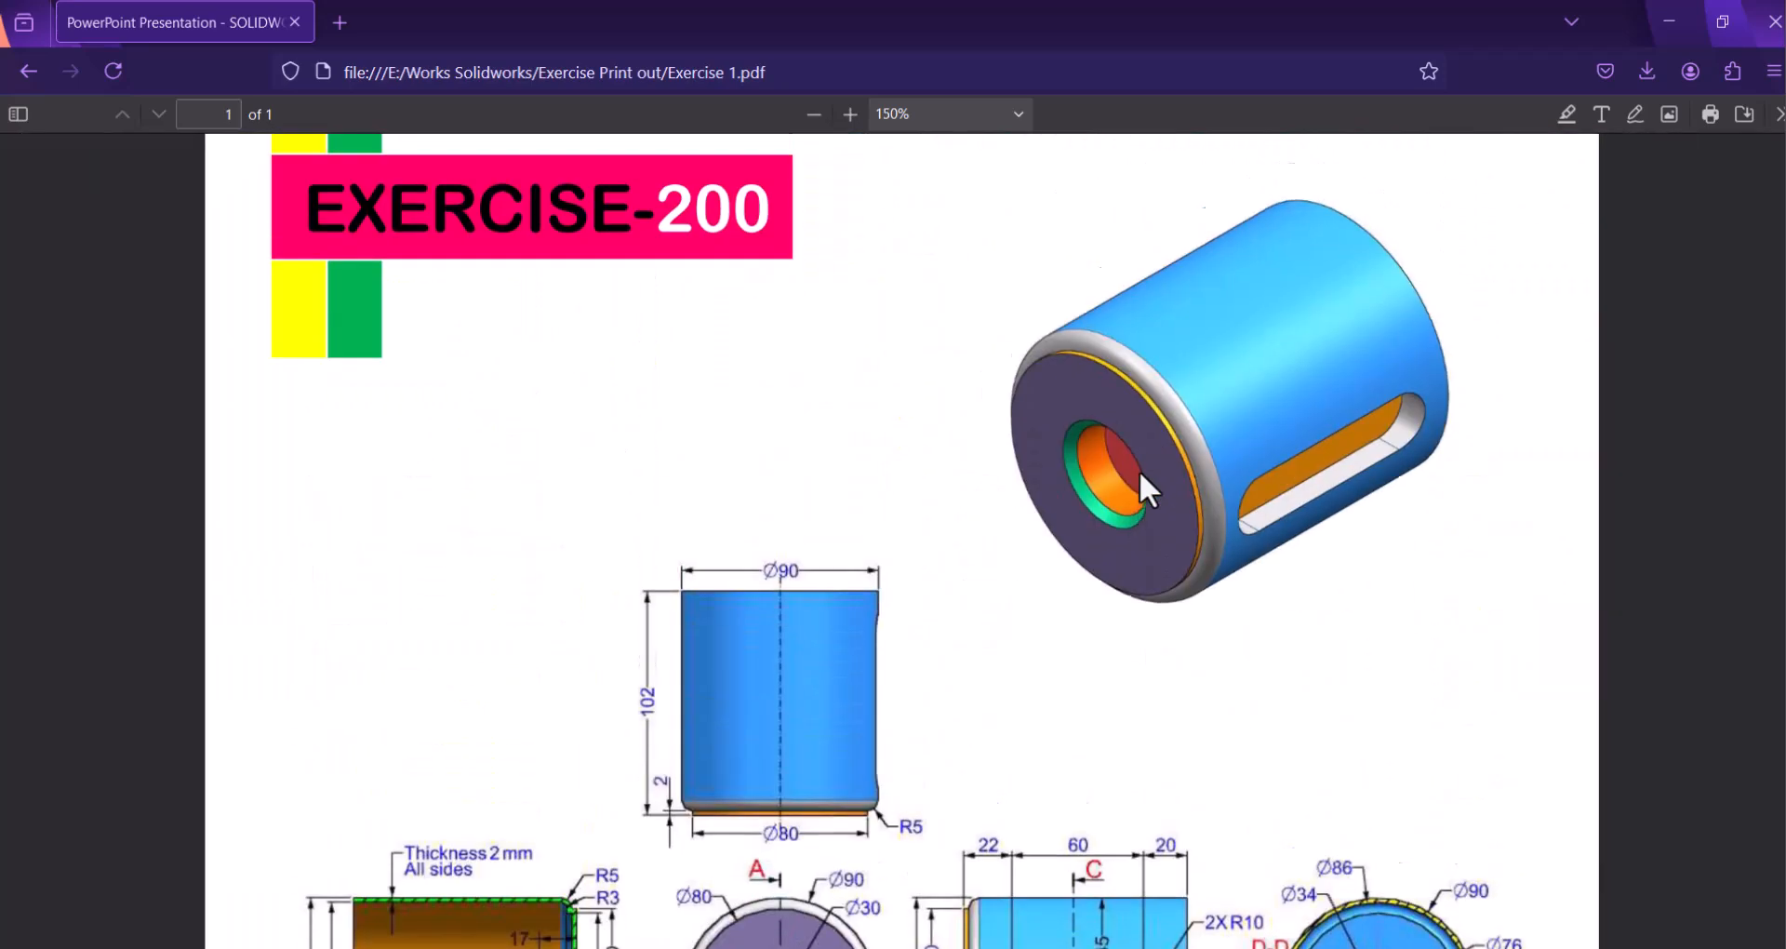
pyautogui.scroll(-9, 1139, 471)
pyautogui.scroll(10, 1139, 471)
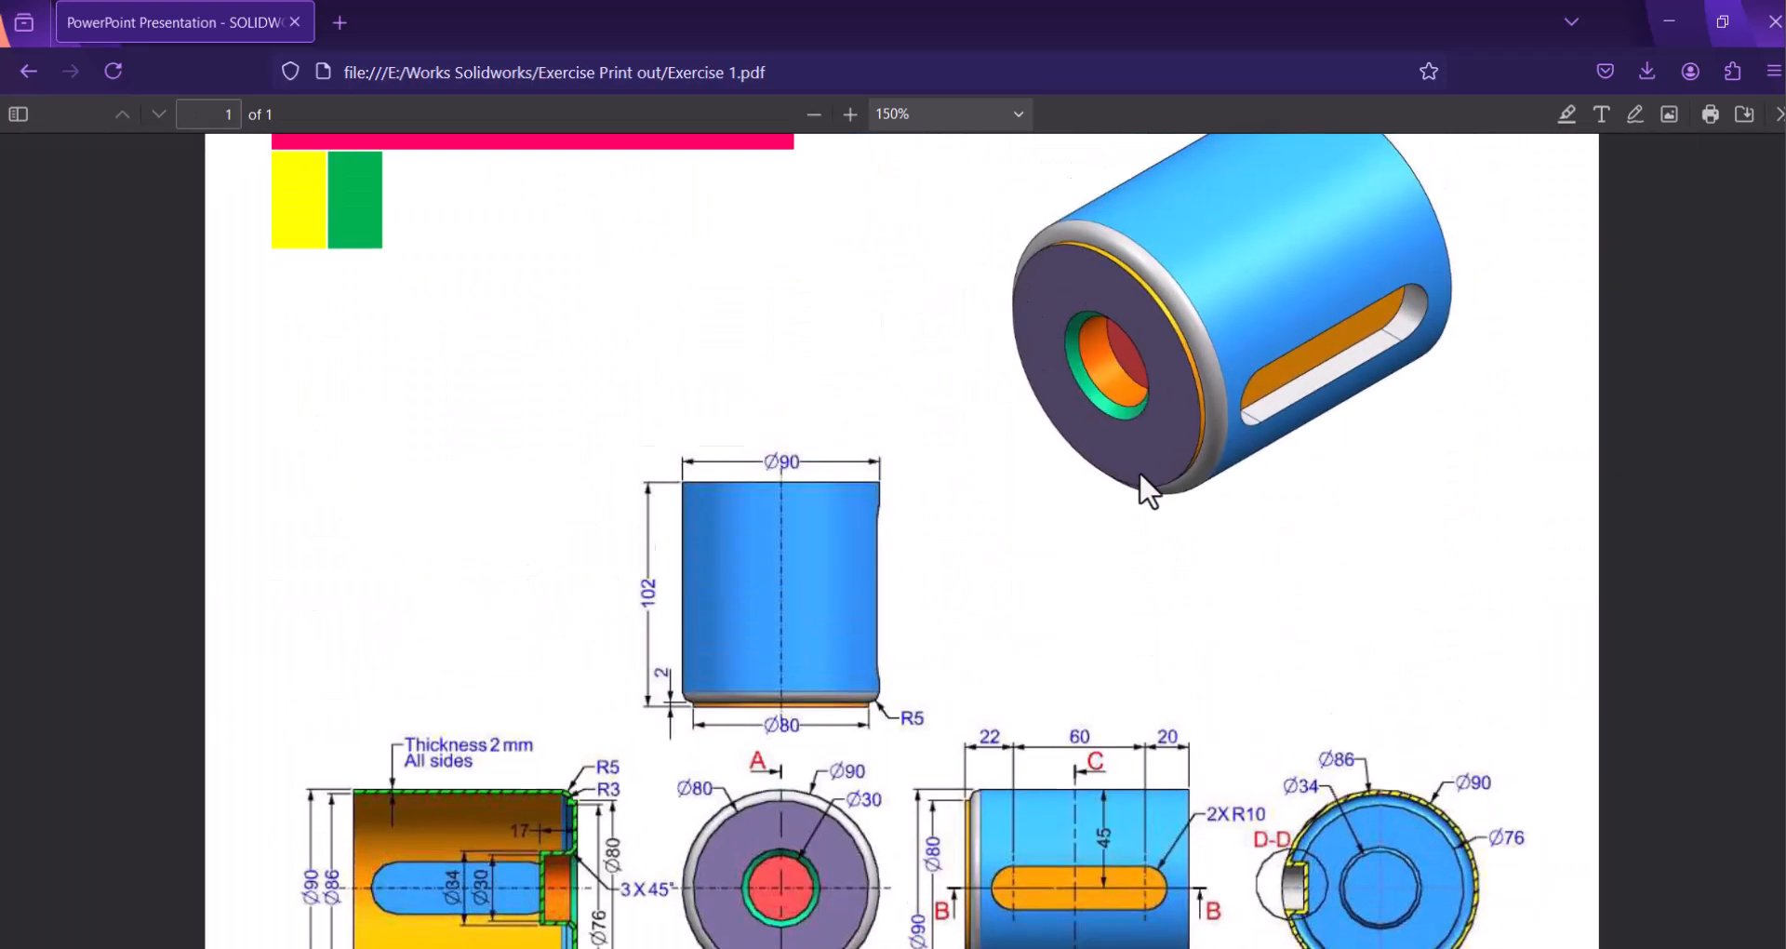